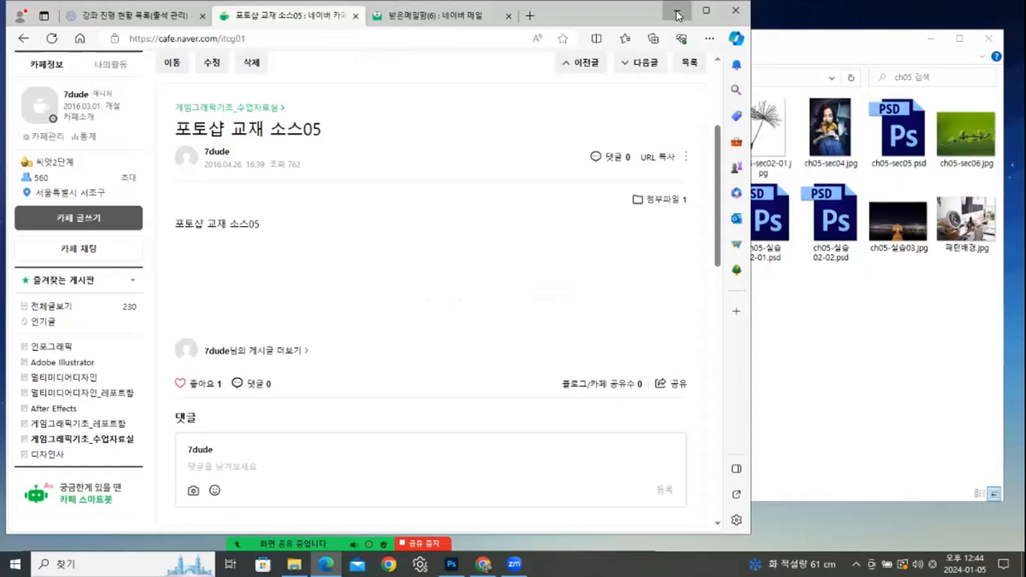
# Open ch05-sec01.psd from the ch05 folder in Photoshop
pyautogui.click(452, 563)
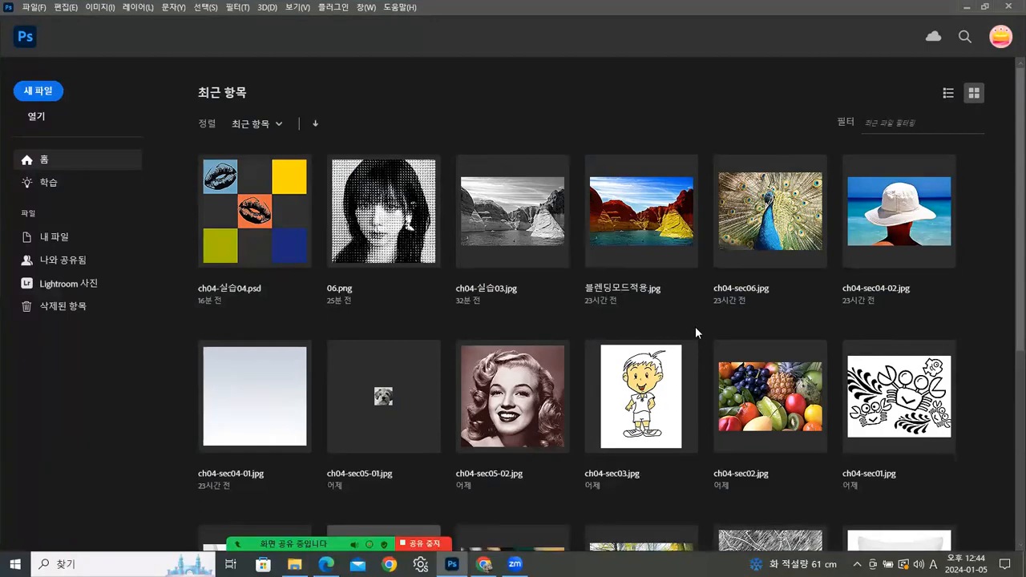
pyautogui.hotkey('alt', 'Tab')
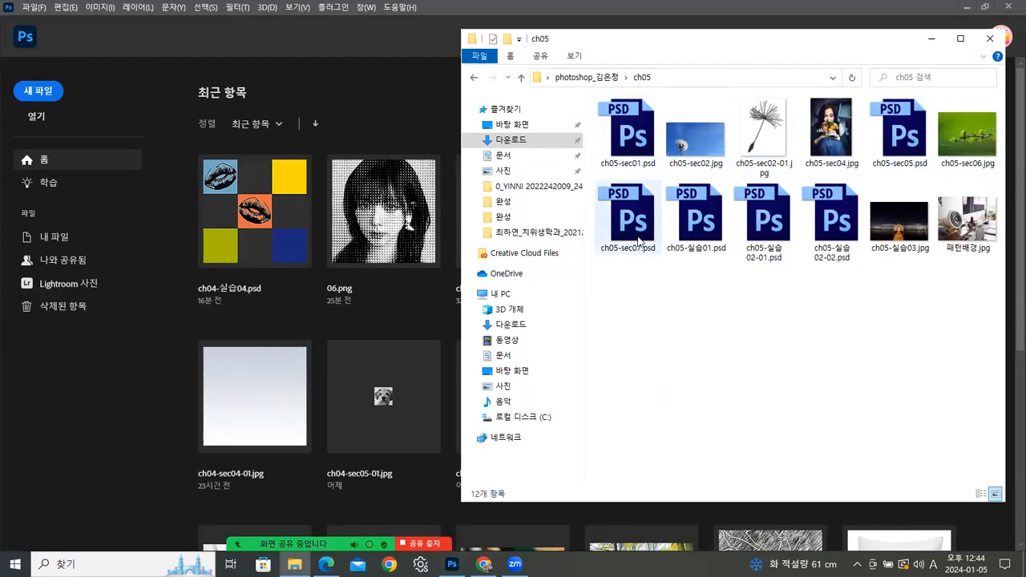
pyautogui.click(636, 138)
pyautogui.moveTo(635, 138); pyautogui.dragTo(72, 444)
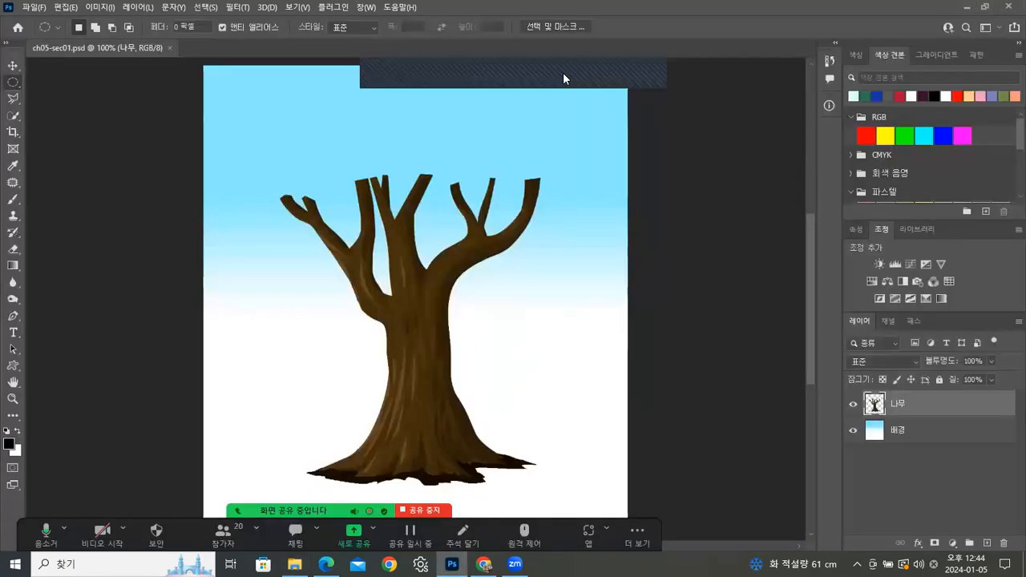
# Float the ch05-sec01.psd document as a separate window and toggle the 나무 layer's visibility off and on
pyautogui.moveTo(129, 49); pyautogui.dragTo(388, 66)
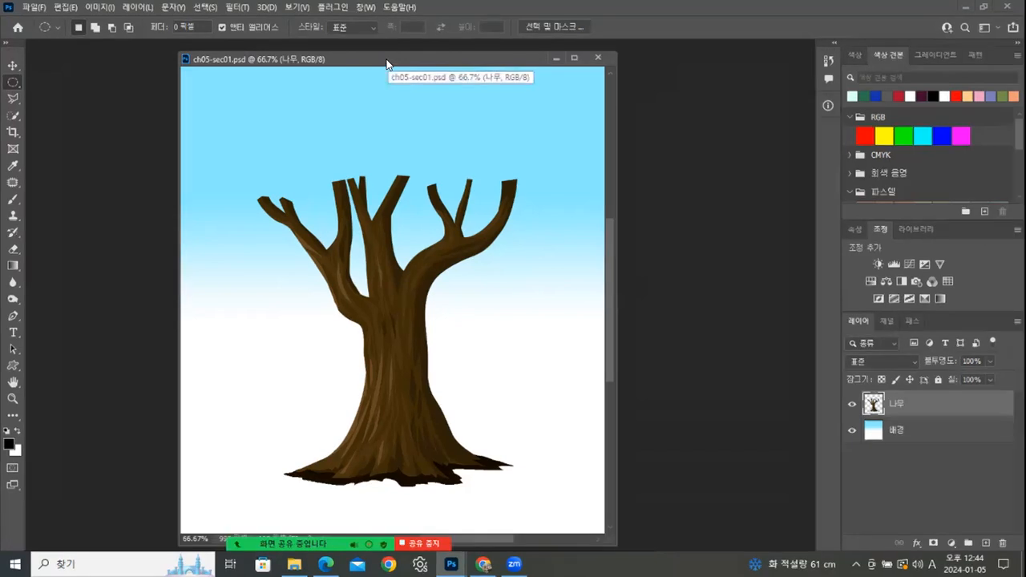
pyautogui.moveTo(386, 64); pyautogui.dragTo(368, 63)
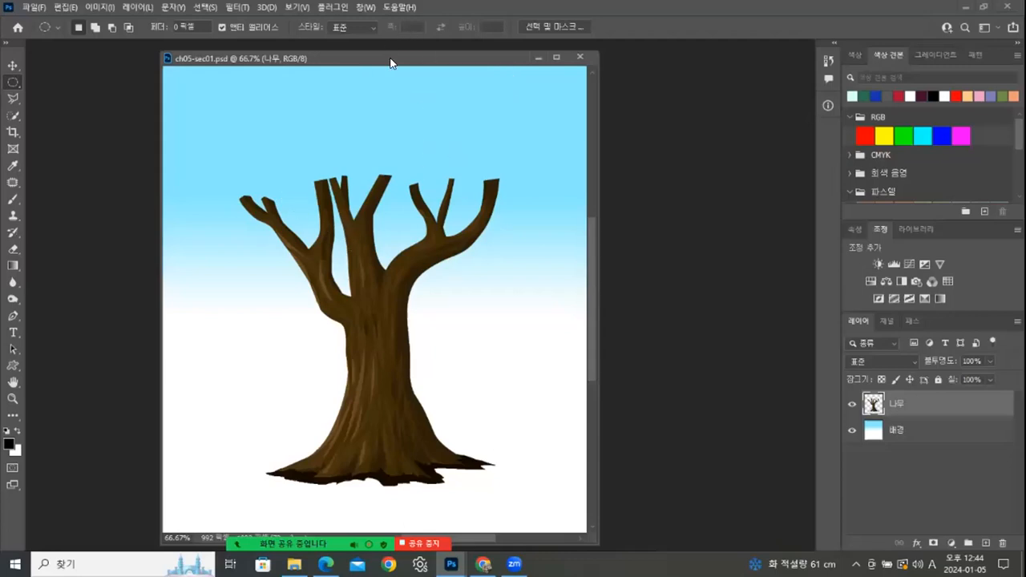
pyautogui.click(852, 405)
pyautogui.click(851, 405)
# Set the foreground colour to orange, db5920
pyautogui.click(8, 445)
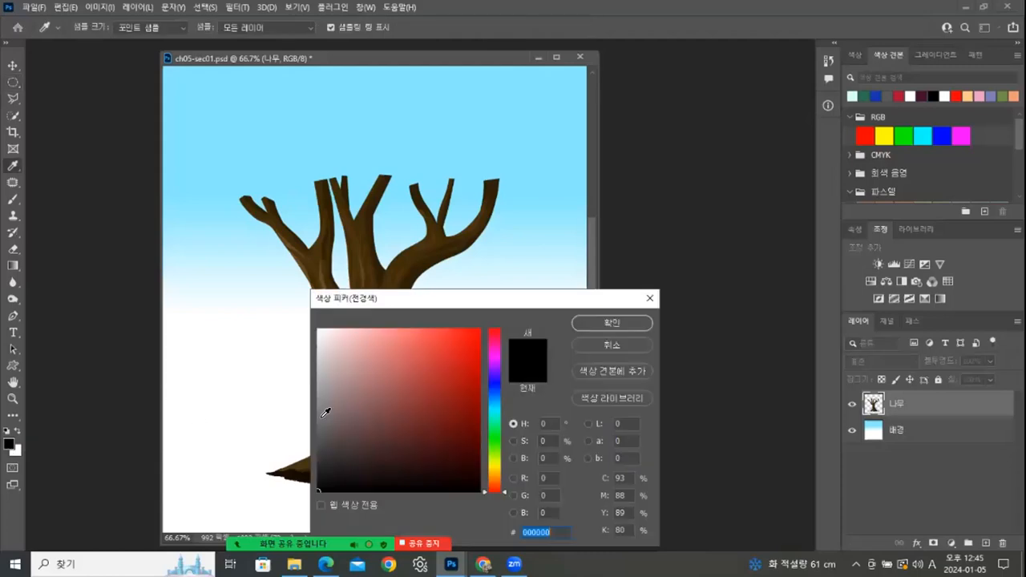
pyautogui.click(495, 471)
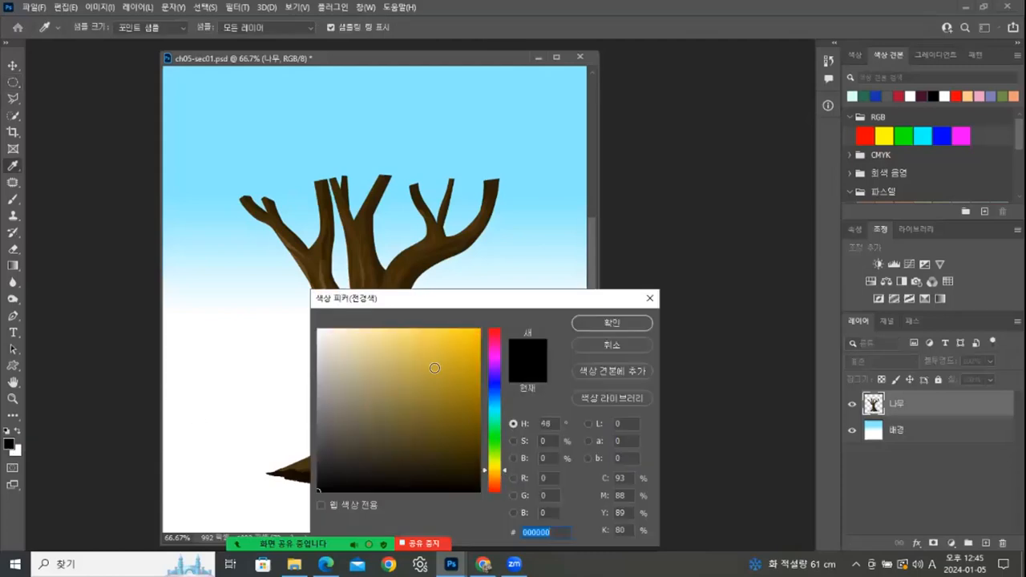
pyautogui.click(495, 481)
pyautogui.click(470, 390)
pyautogui.click(456, 351)
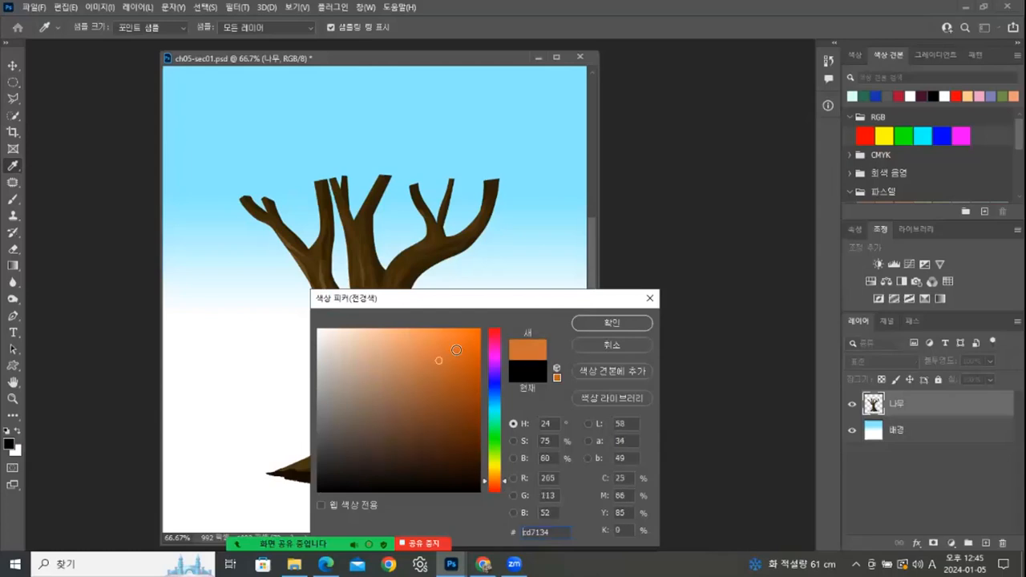
pyautogui.click(499, 486)
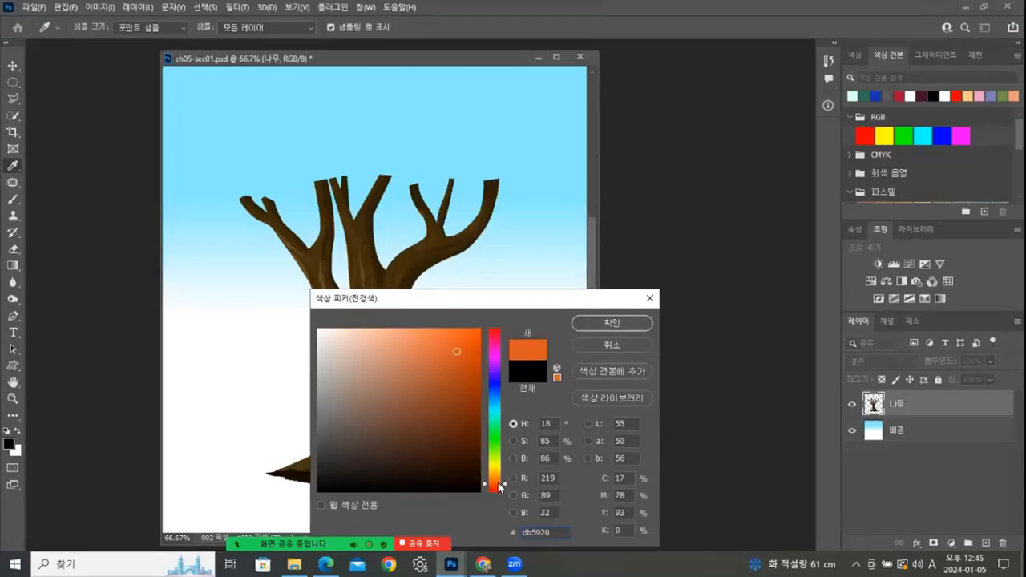
pyautogui.click(609, 323)
pyautogui.press('m')
# Set the background colour to dark orange, c5600e
pyautogui.click(14, 452)
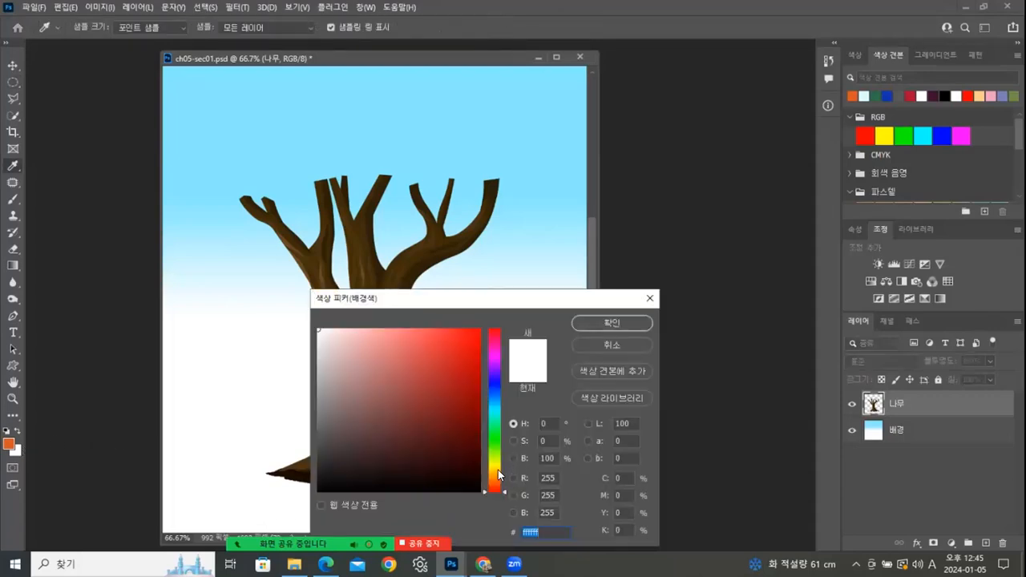
pyautogui.click(498, 468)
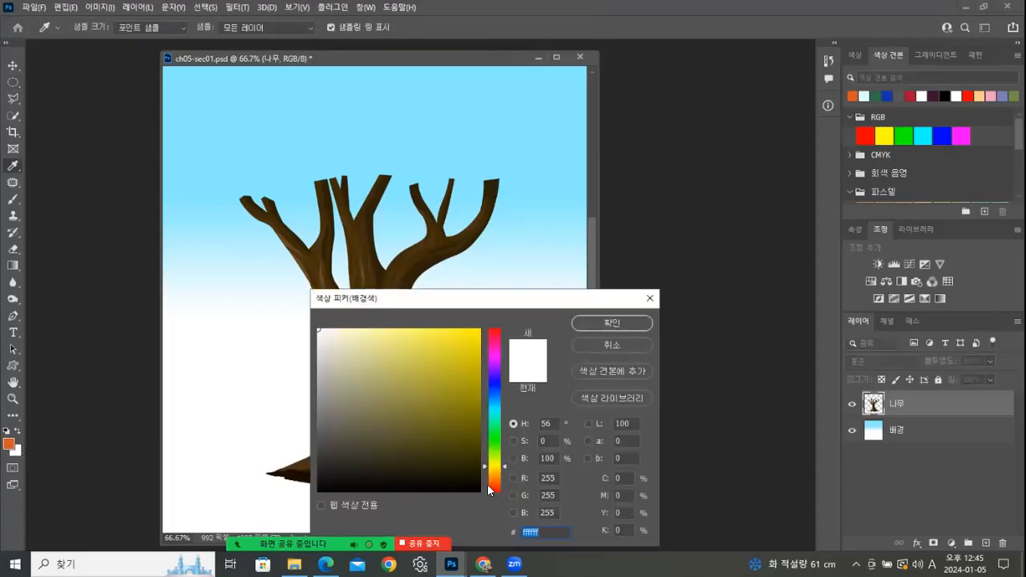
pyautogui.click(432, 361)
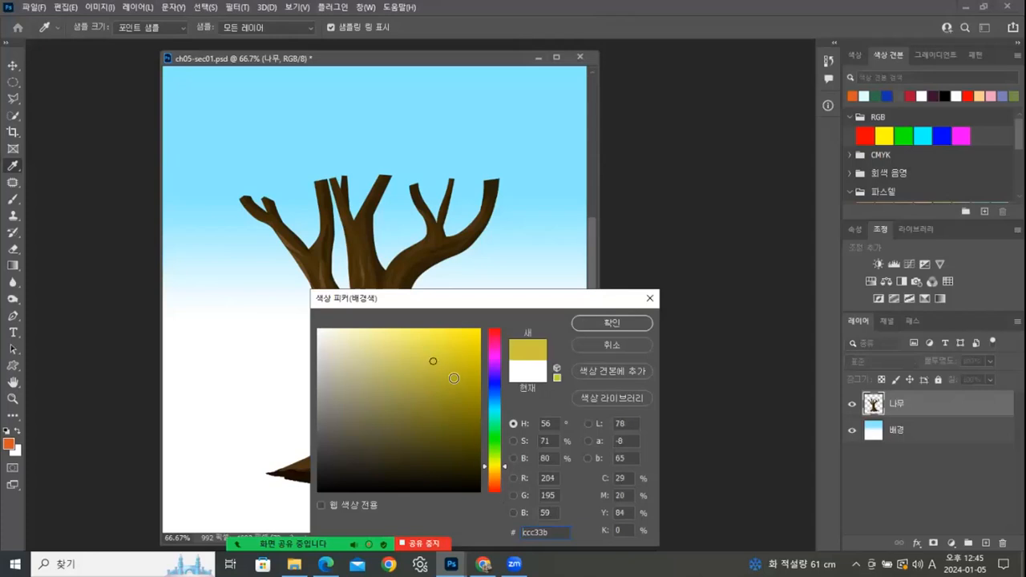
pyautogui.click(495, 474)
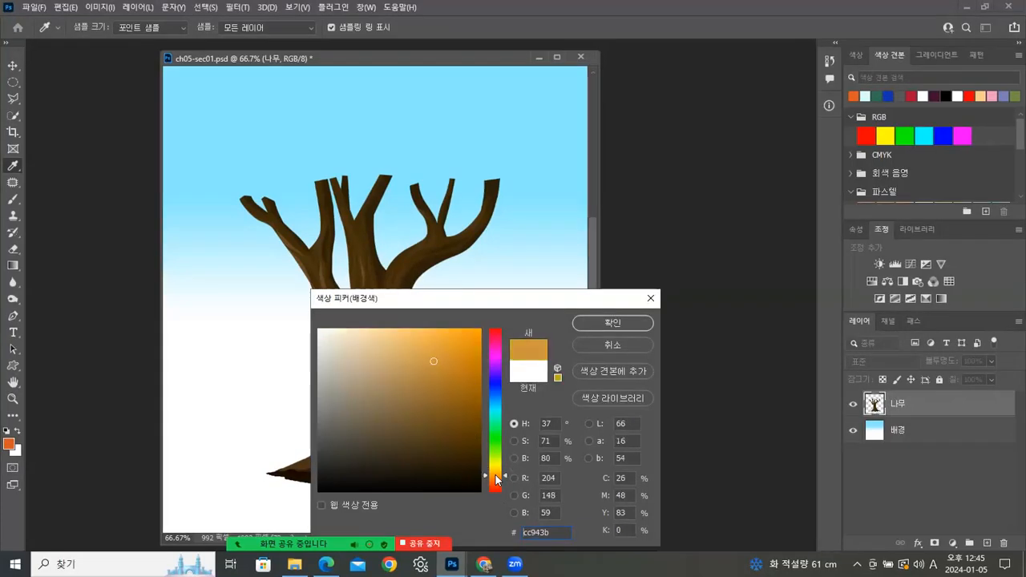
pyautogui.click(495, 480)
pyautogui.click(415, 351)
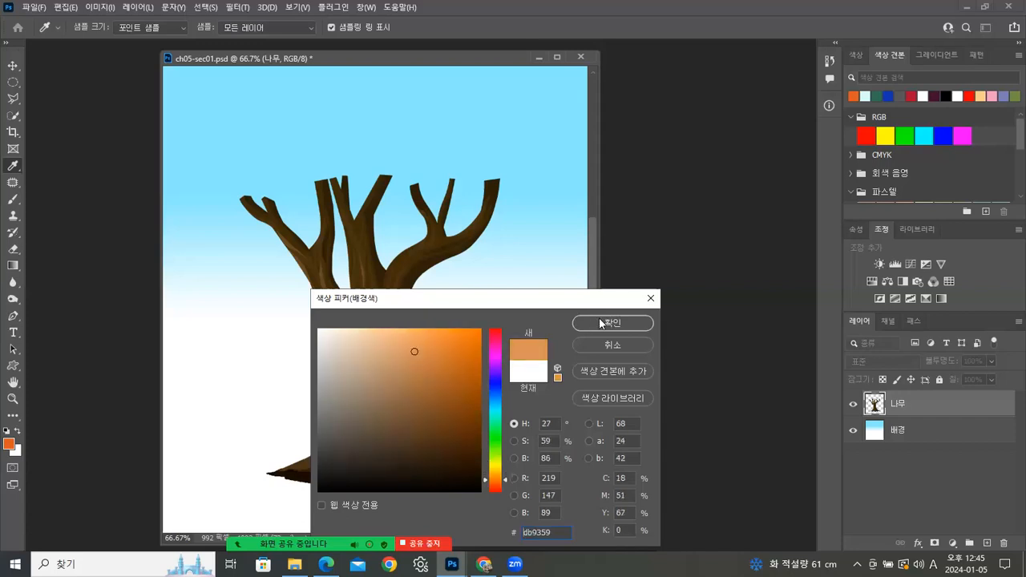
pyautogui.moveTo(444, 369); pyautogui.dragTo(469, 366)
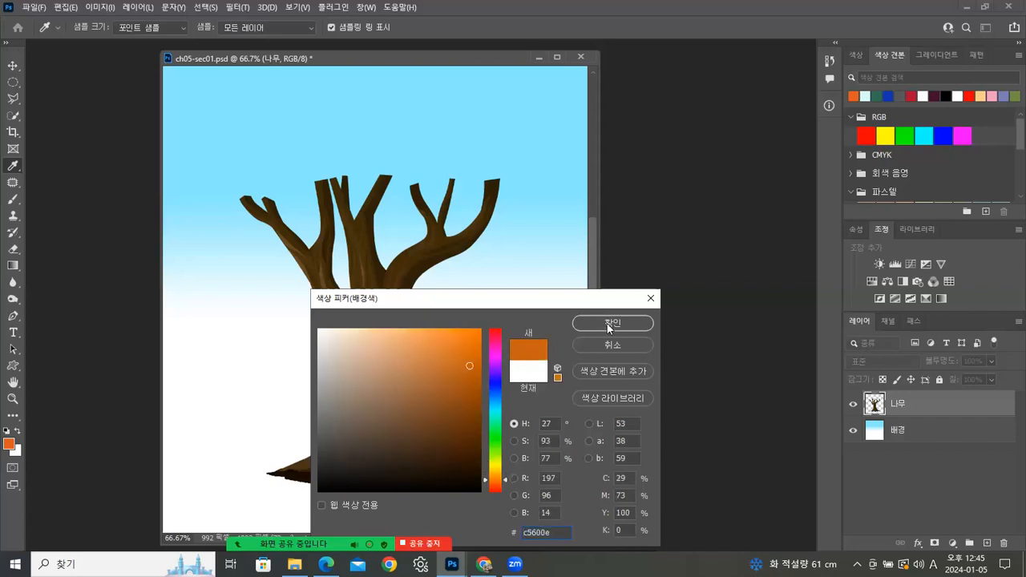
pyautogui.press('Return')
pyautogui.press('m')
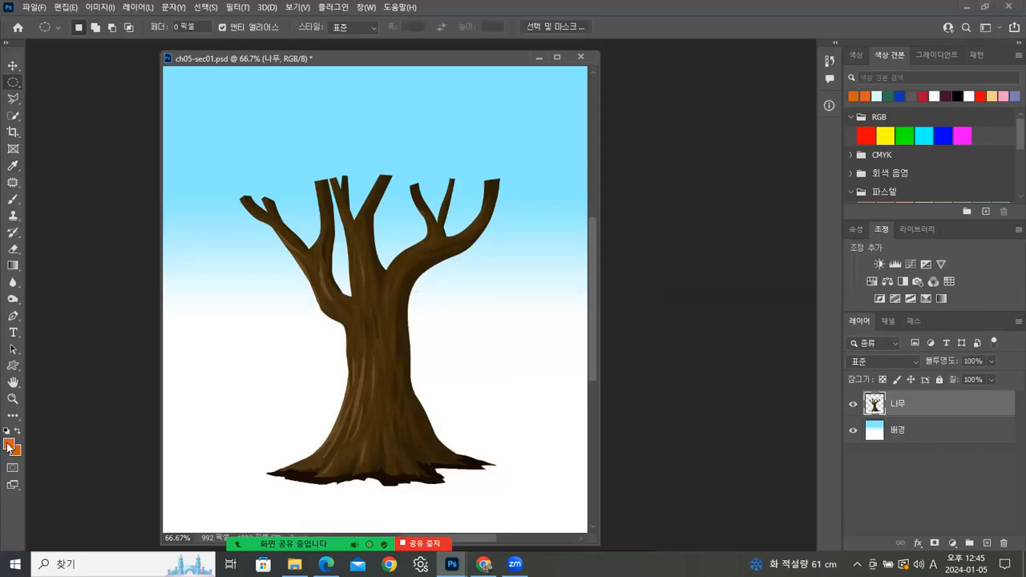
# Change the foreground colour to dark red, 8c0d0d
pyautogui.click(8, 447)
pyautogui.click(499, 493)
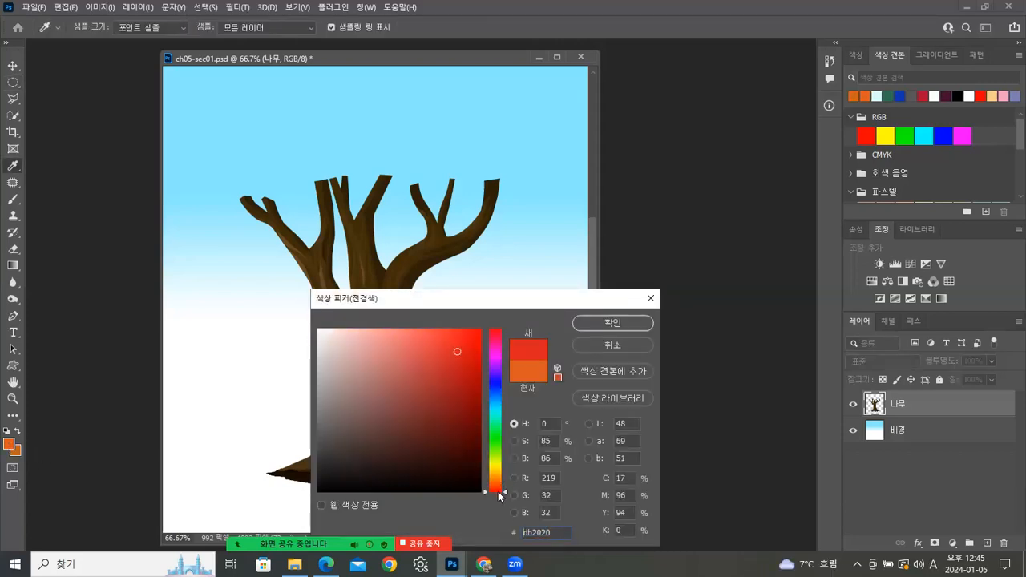
pyautogui.moveTo(468, 382); pyautogui.dragTo(467, 401)
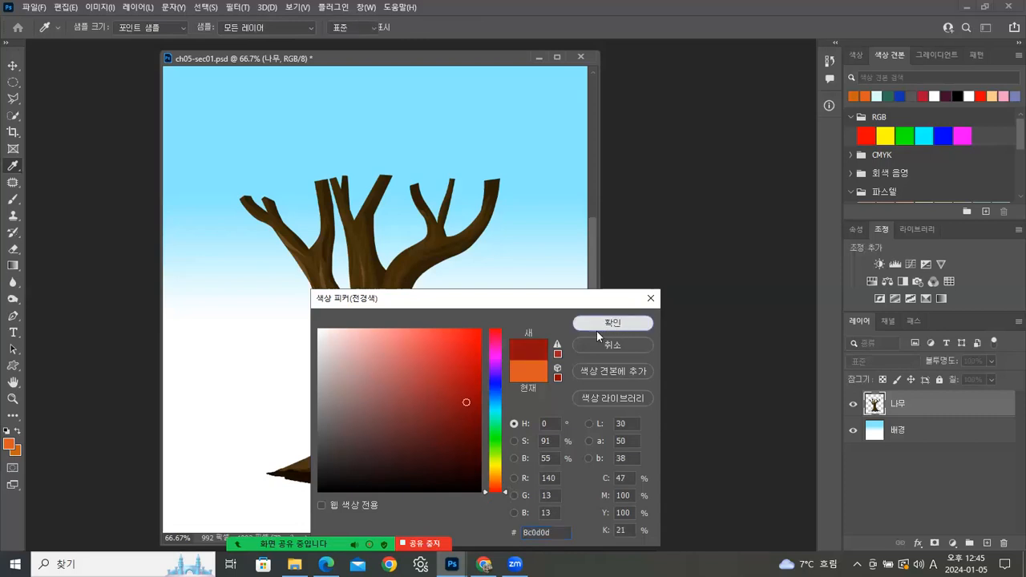
pyautogui.click(597, 329)
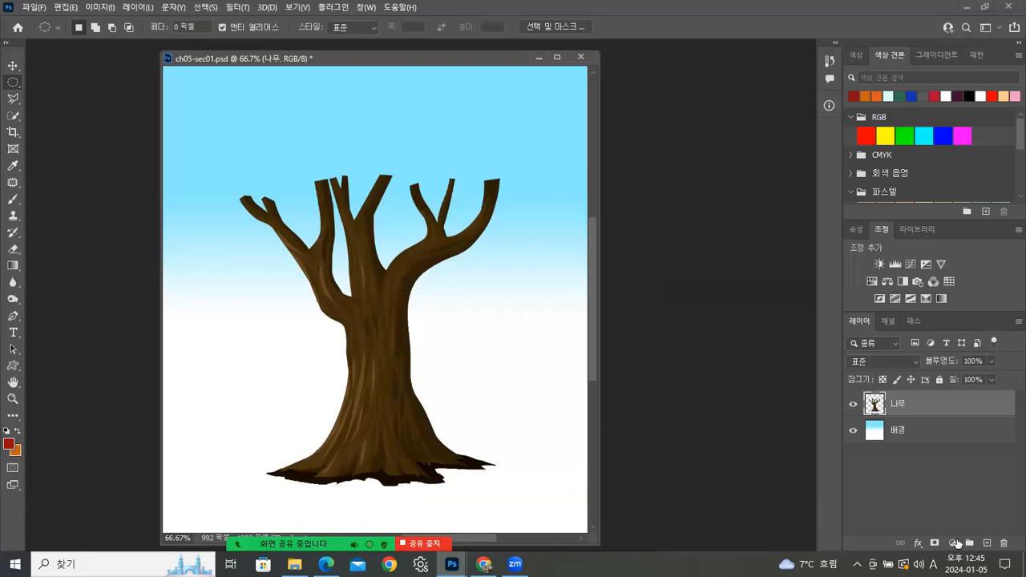
# Add a new empty layer above the 나무 layer and activate the Brush tool
pyautogui.click(989, 544)
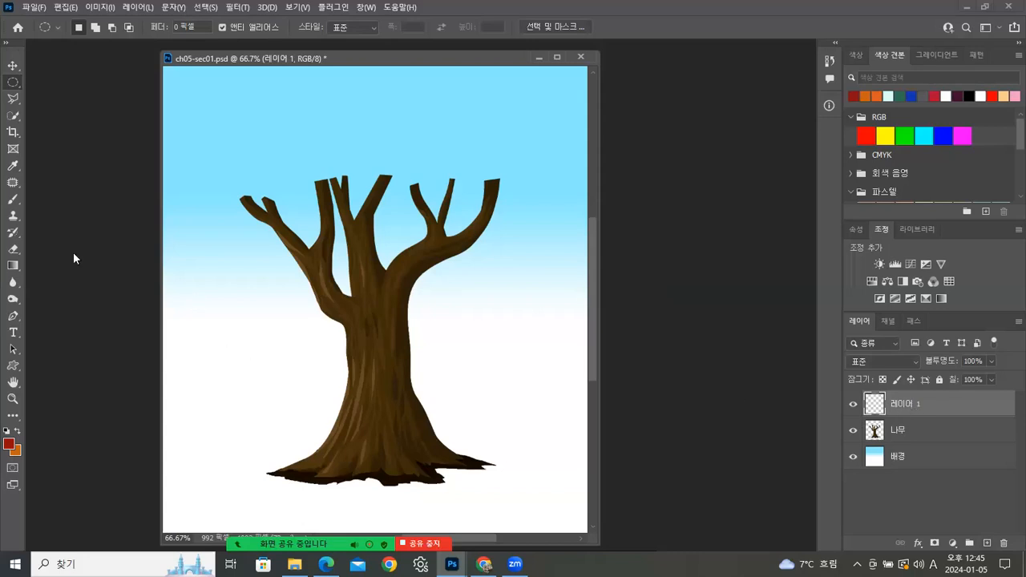
pyautogui.click(18, 202)
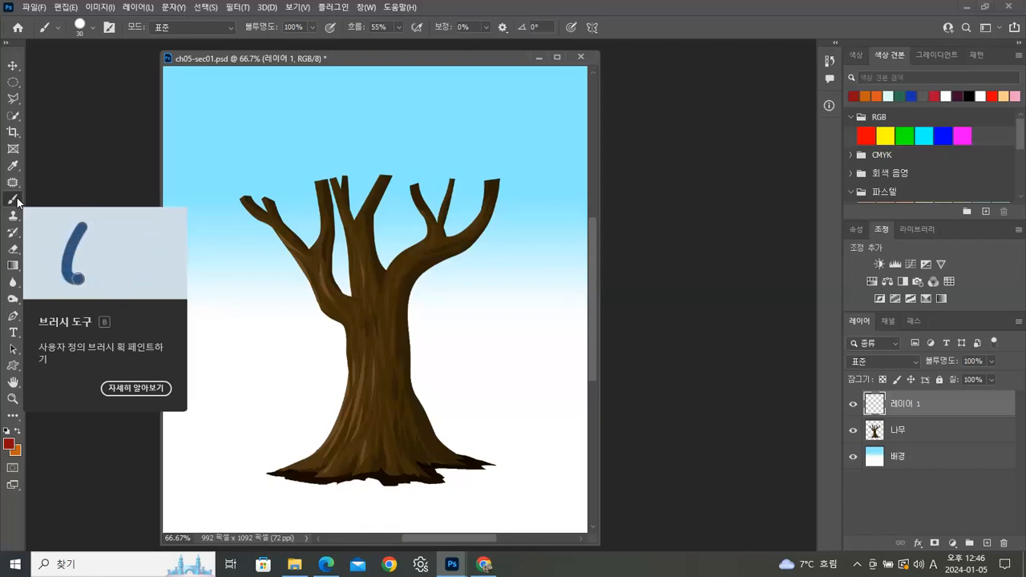
# Collapse the general and dry media brush groups and delete the bbs_Clouds-by-Mila_1 brush group with its brushes
pyautogui.click(92, 27)
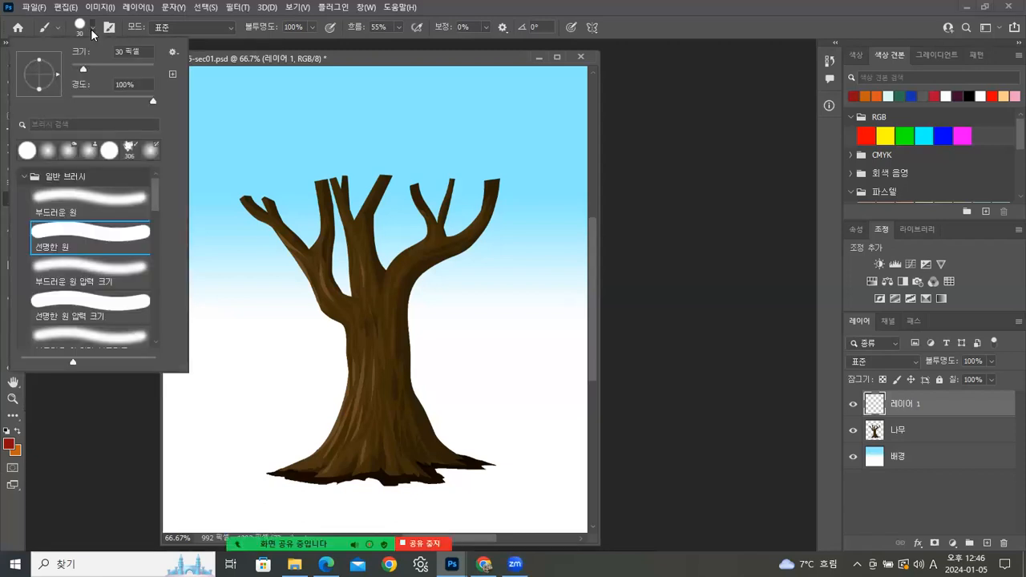
pyautogui.click(24, 176)
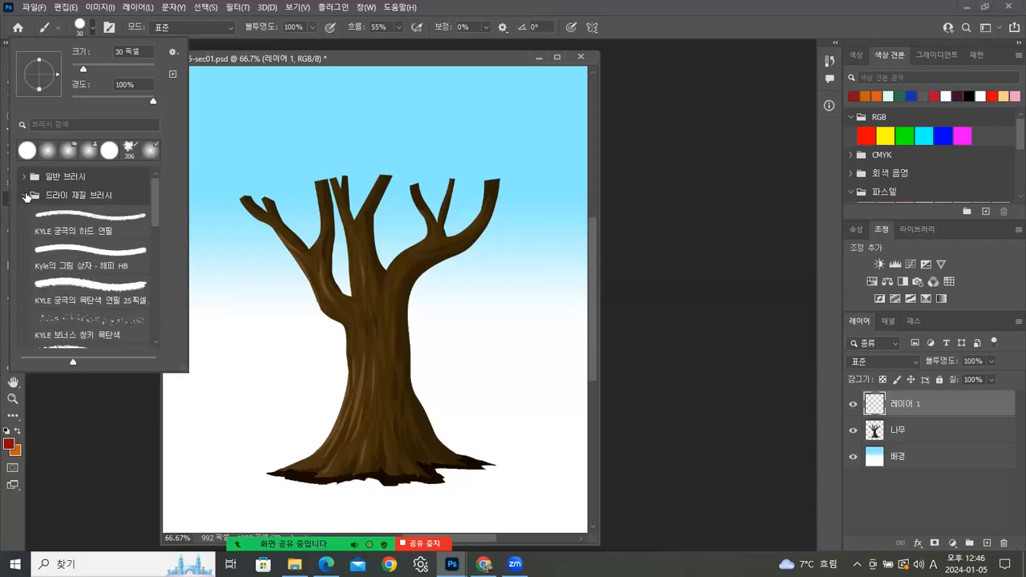
pyautogui.click(26, 195)
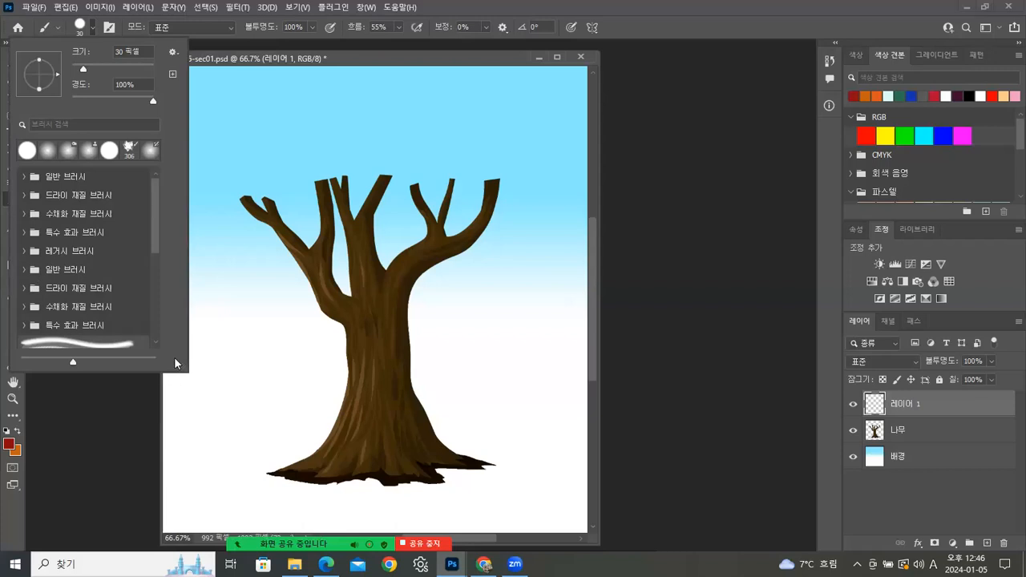
pyautogui.scroll(-5, 158, 263)
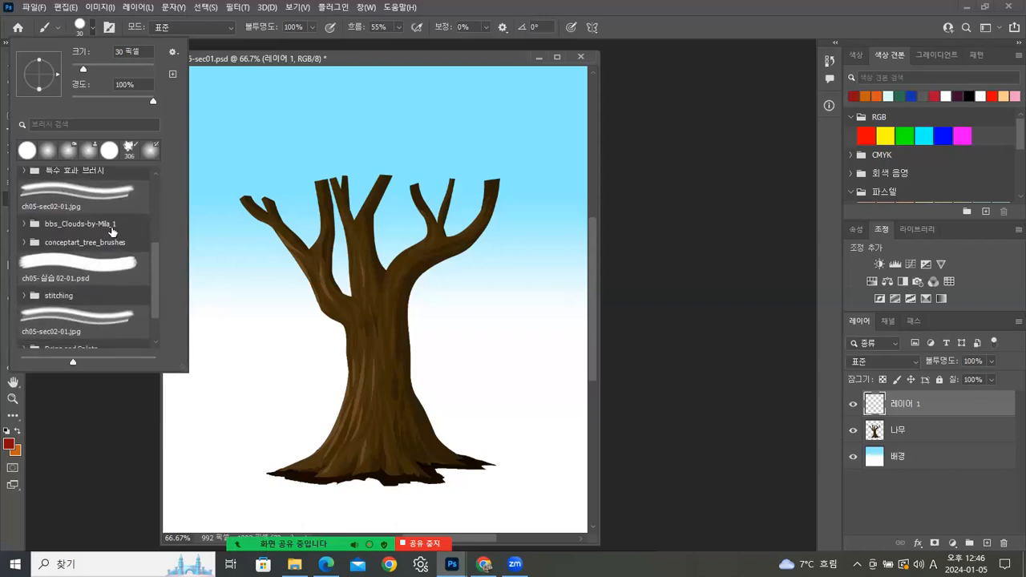
pyautogui.rightClick(112, 221)
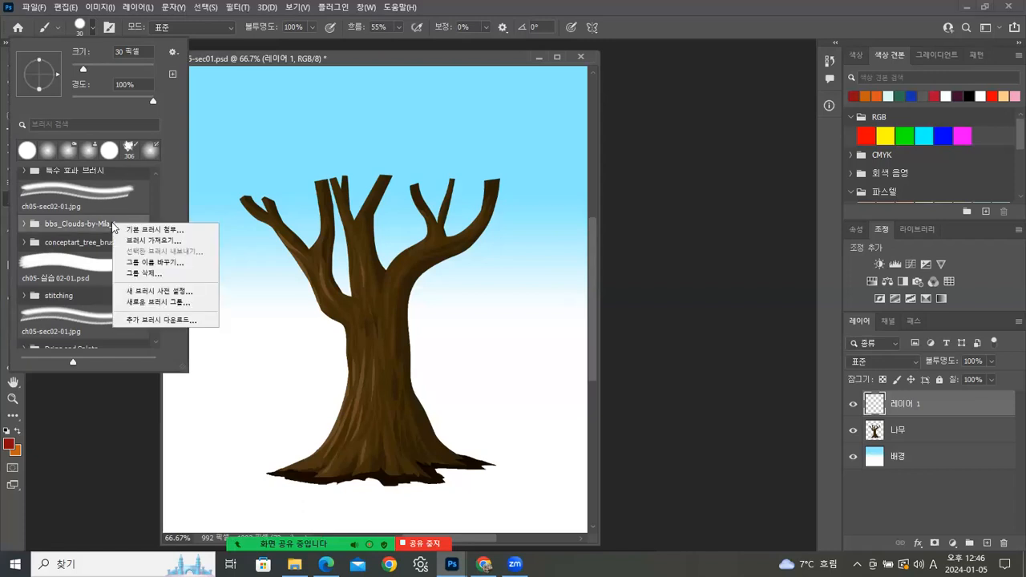
pyautogui.click(143, 272)
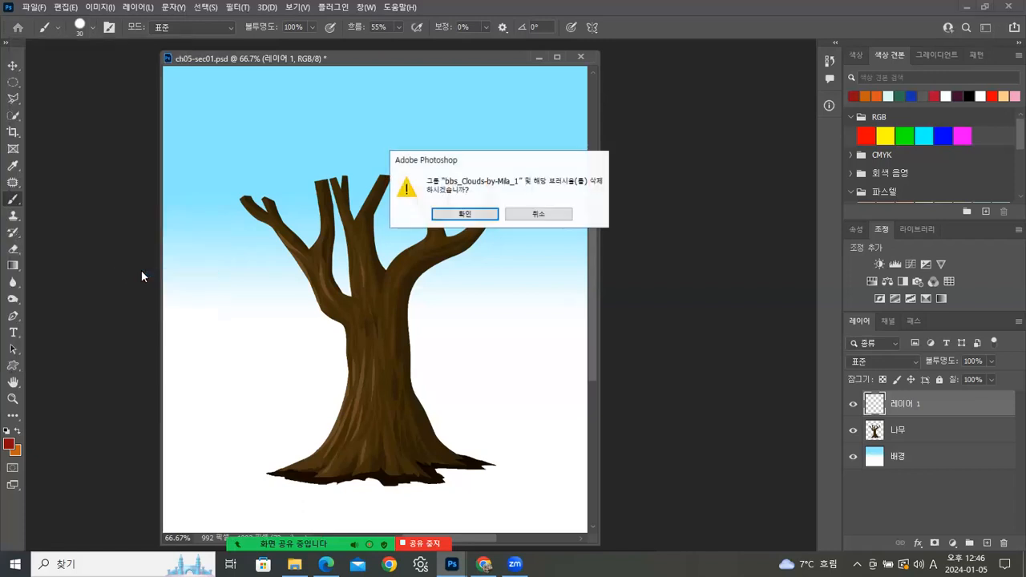
pyautogui.click(466, 214)
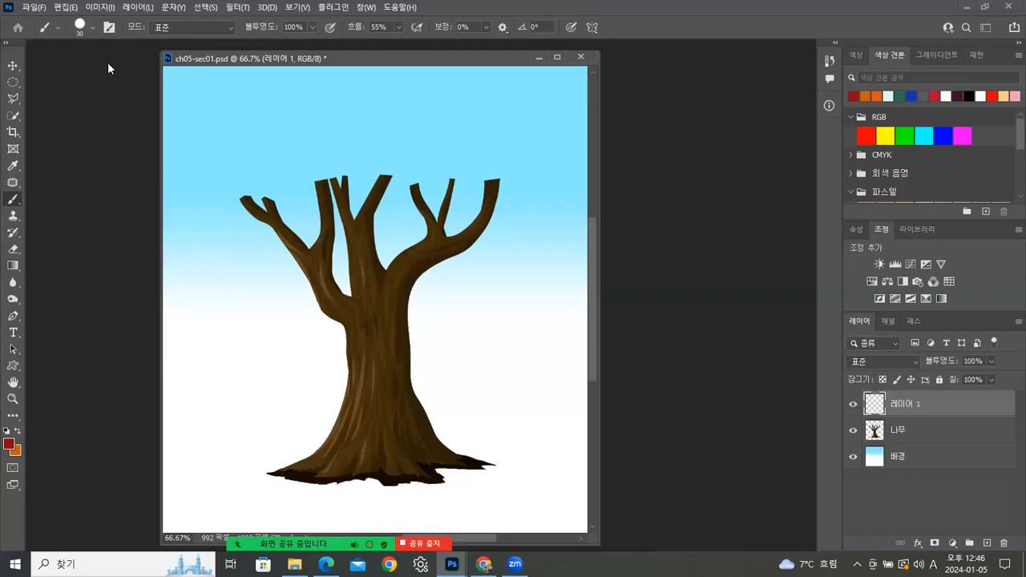
# Delete the conceptart_tree_brushes group and its brushes from the brush presets
pyautogui.click(95, 31)
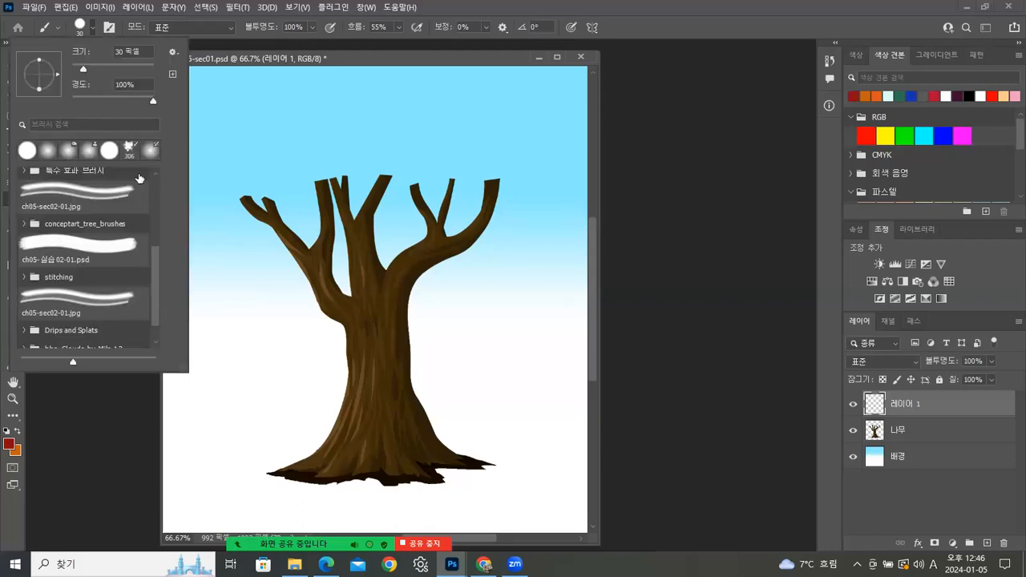
pyautogui.rightClick(93, 230)
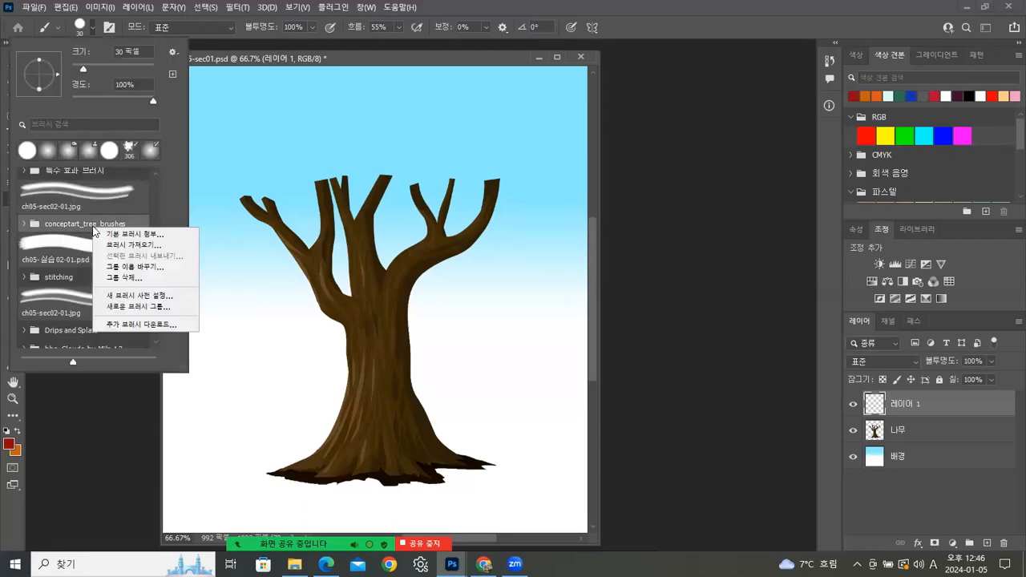
pyautogui.click(118, 274)
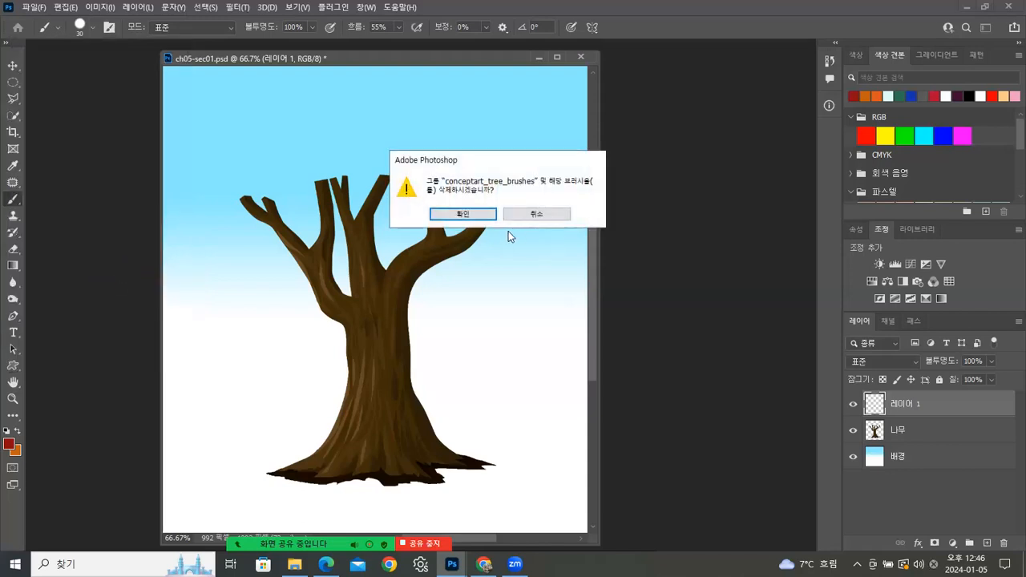
pyautogui.click(456, 214)
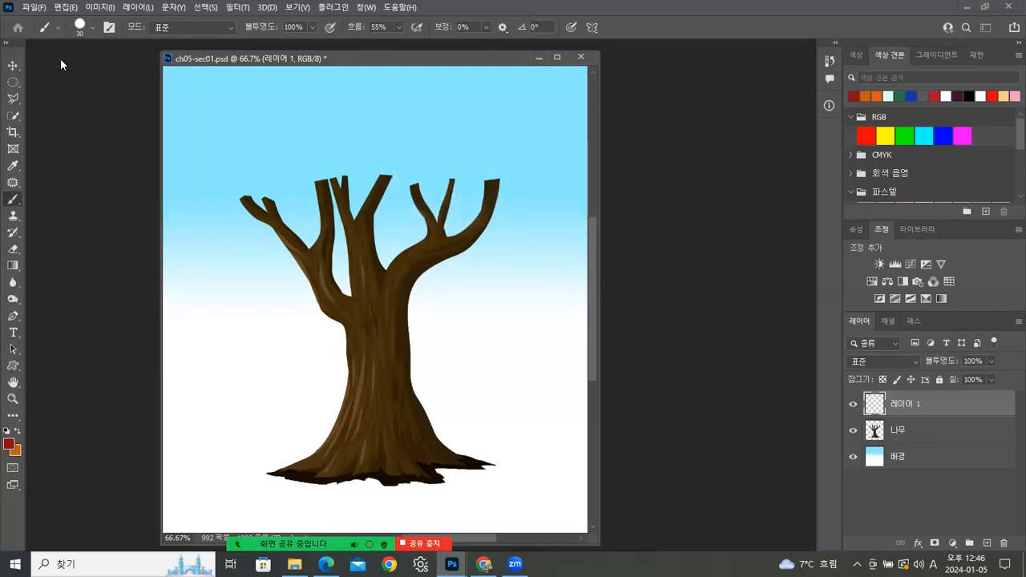
# Delete the stitching brush group with its brushes and reopen the brush preset list
pyautogui.click(92, 30)
pyautogui.rightClick(83, 265)
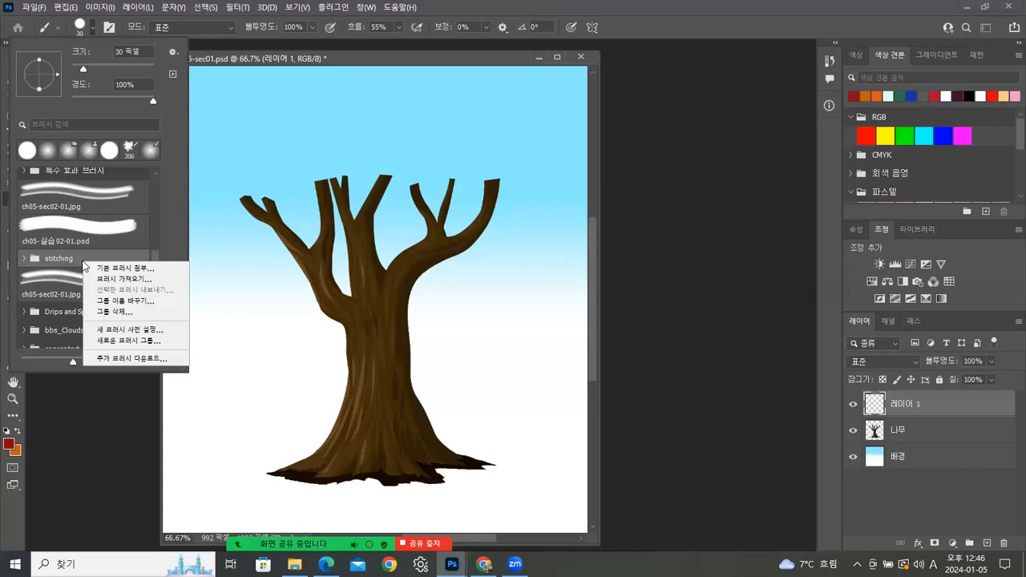
pyautogui.click(105, 312)
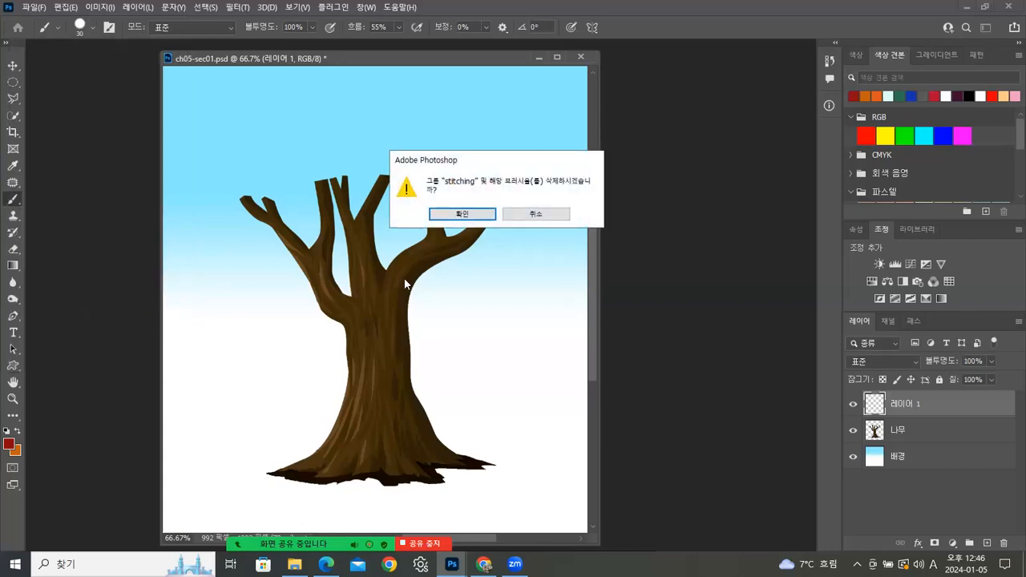
pyautogui.click(478, 215)
pyautogui.click(94, 28)
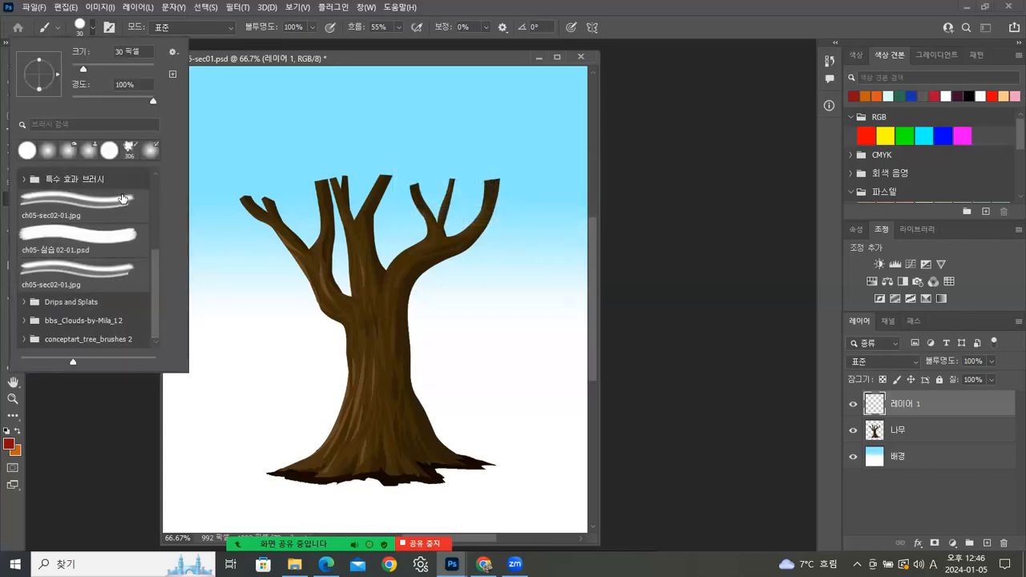
# Delete both brushes named ch05-sec02-01.jpg from the brush presets
pyautogui.rightClick(117, 271)
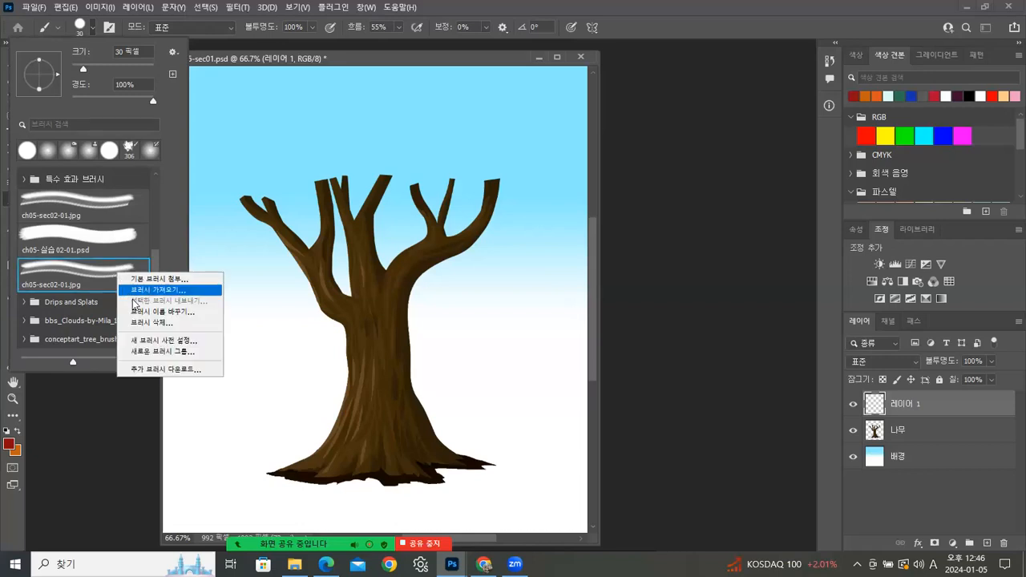
pyautogui.click(165, 323)
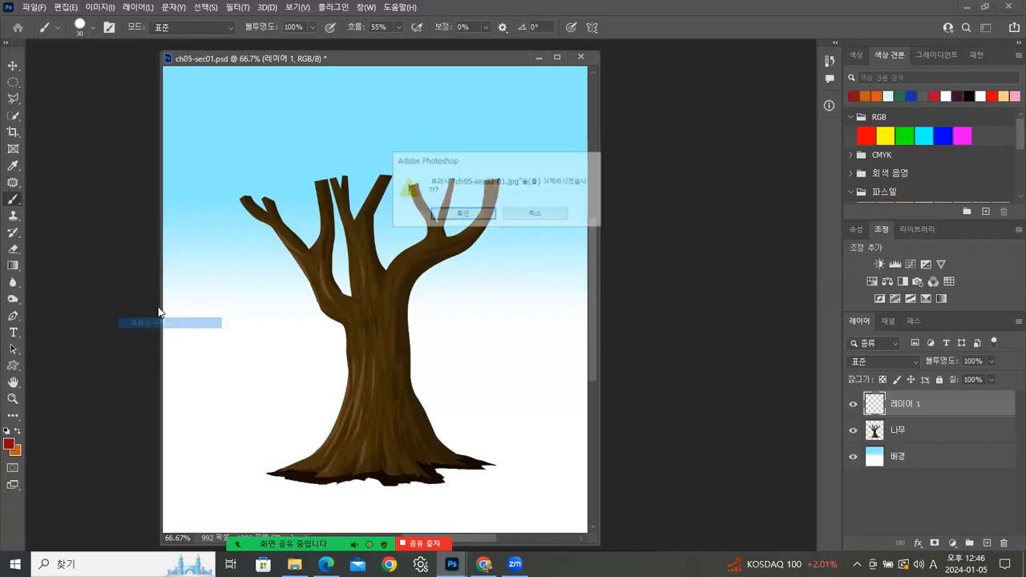
pyautogui.click(462, 214)
pyautogui.click(92, 29)
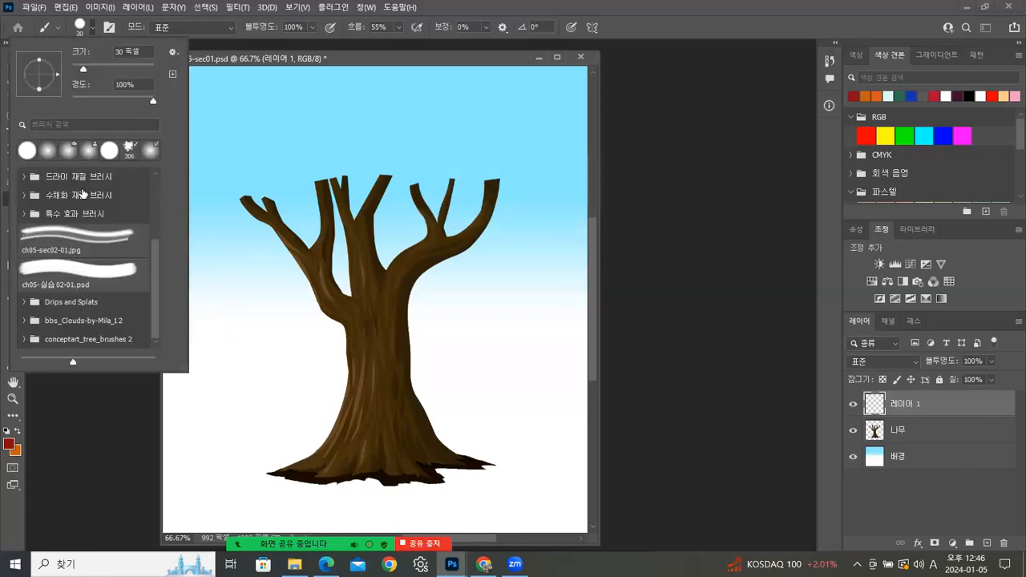
pyautogui.rightClick(98, 249)
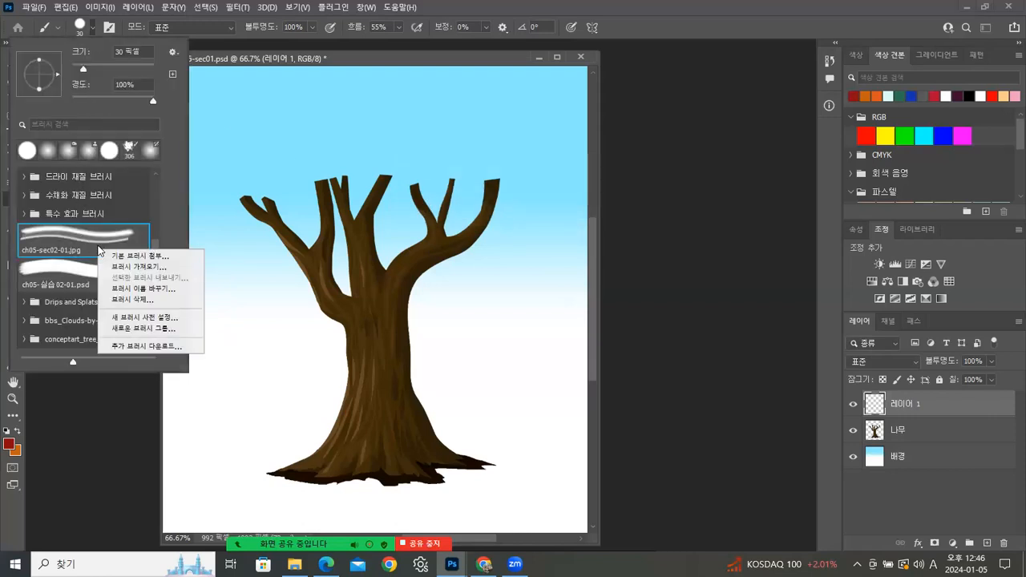
pyautogui.click(122, 301)
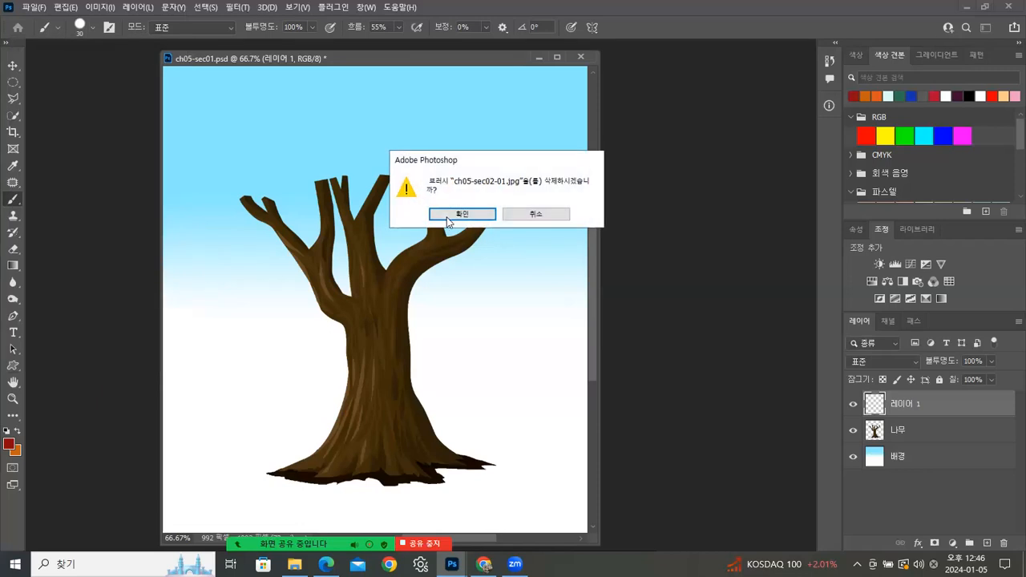
pyautogui.press('Return')
# Delete the ch05-실습 02-01.psd brush from the brush presets
pyautogui.click(98, 29)
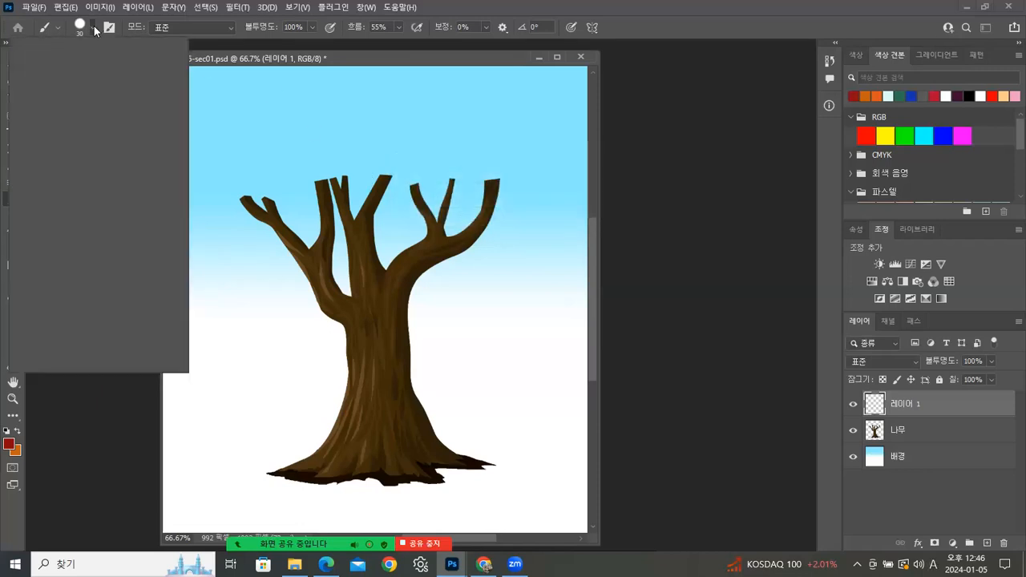
pyautogui.rightClick(82, 282)
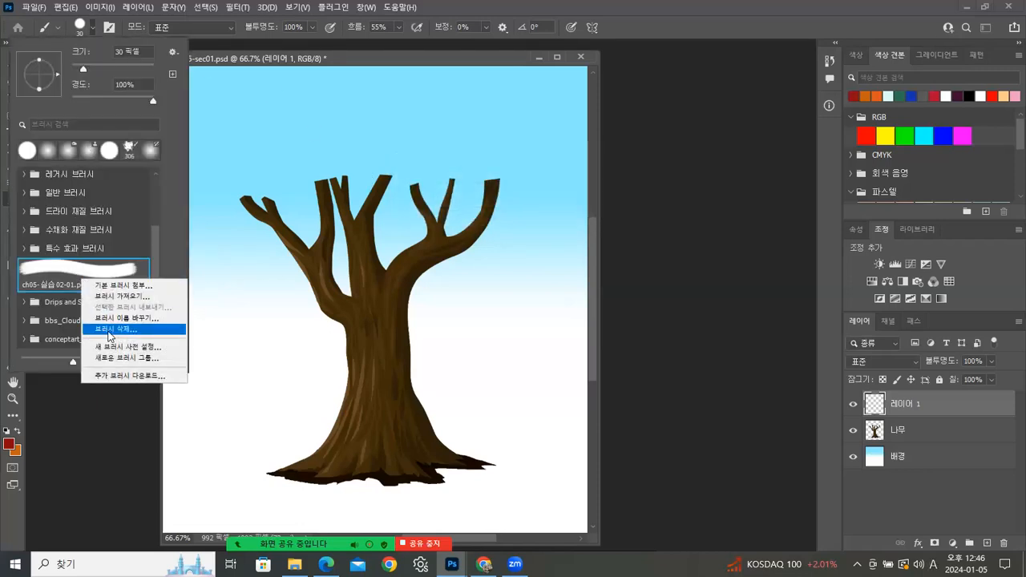
pyautogui.click(115, 329)
pyautogui.click(455, 215)
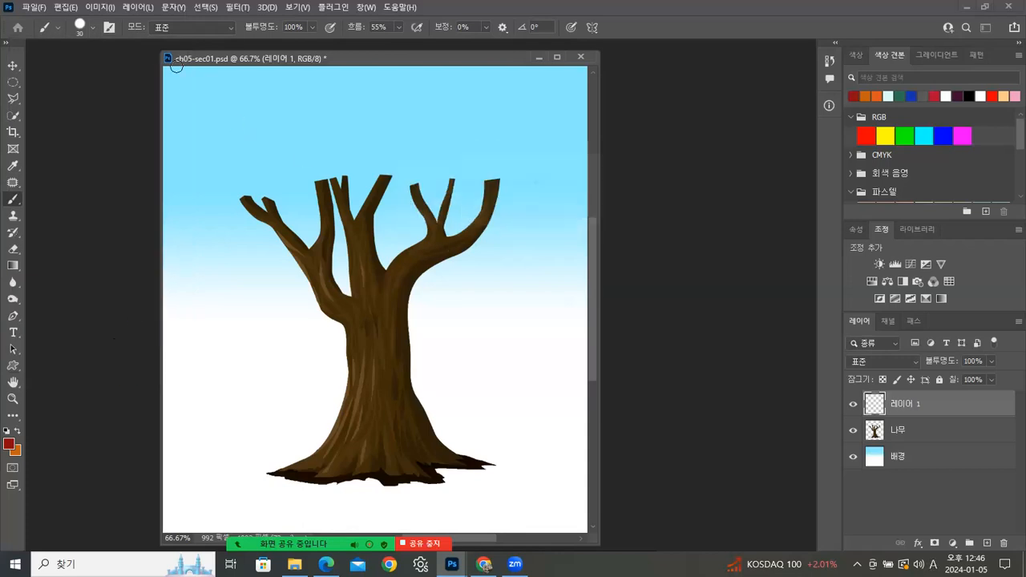
# Delete the conceptart_tree_brushes 2 and bbs_Clouds-by-Mila_1 2 brush groups together with their brushes
pyautogui.click(94, 30)
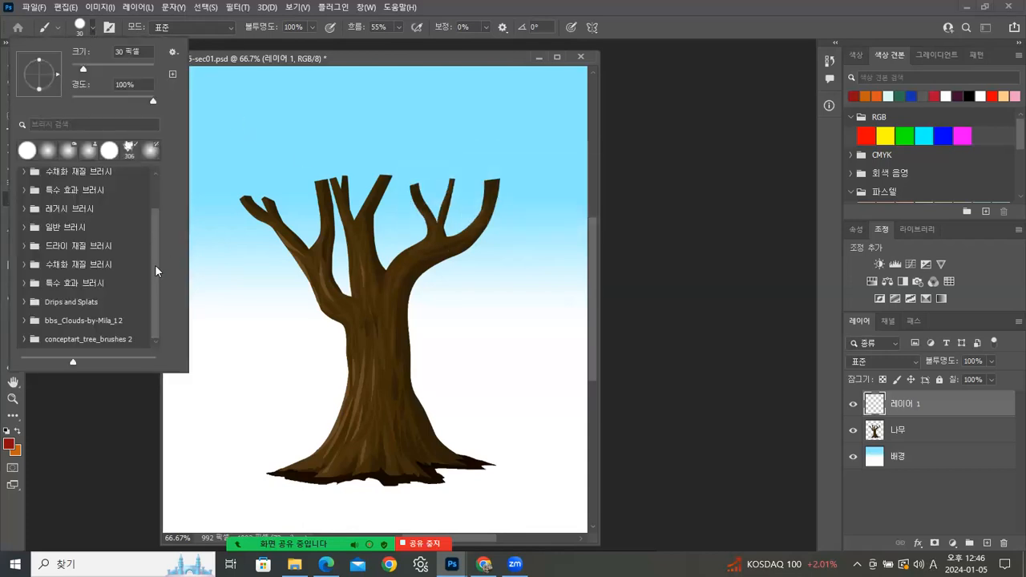
pyautogui.rightClick(109, 348)
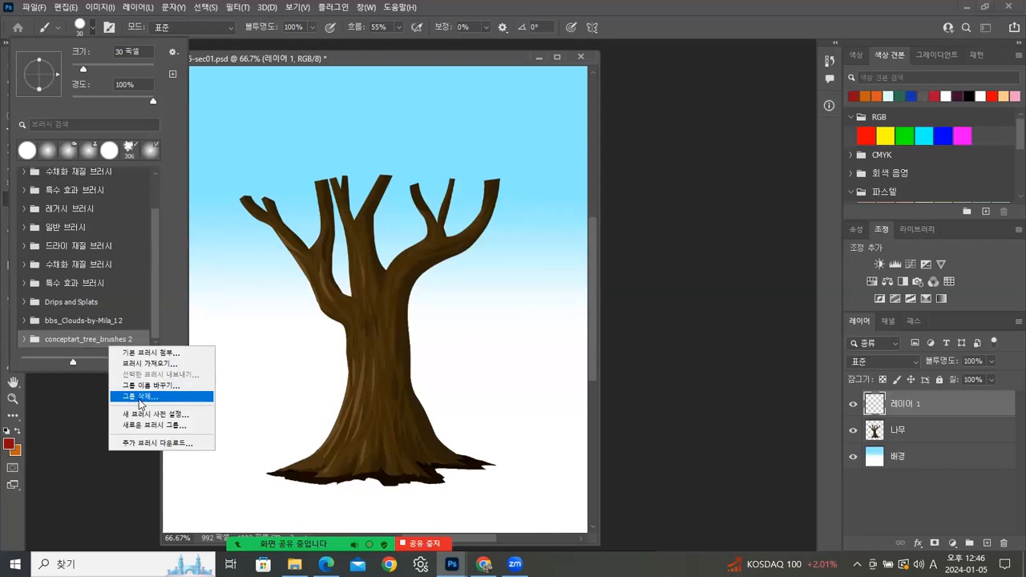
pyautogui.click(161, 396)
pyautogui.click(450, 212)
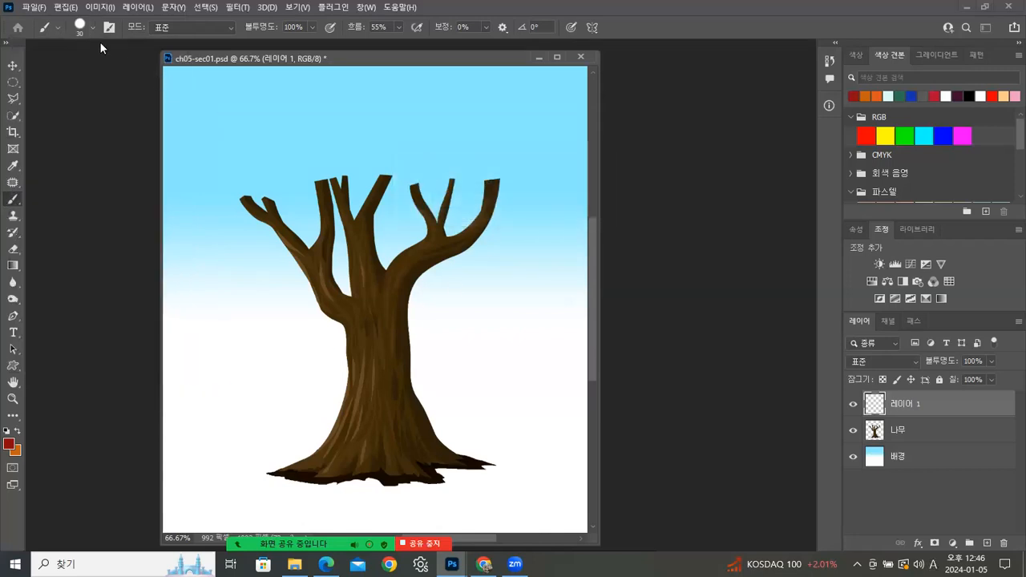
pyautogui.click(94, 30)
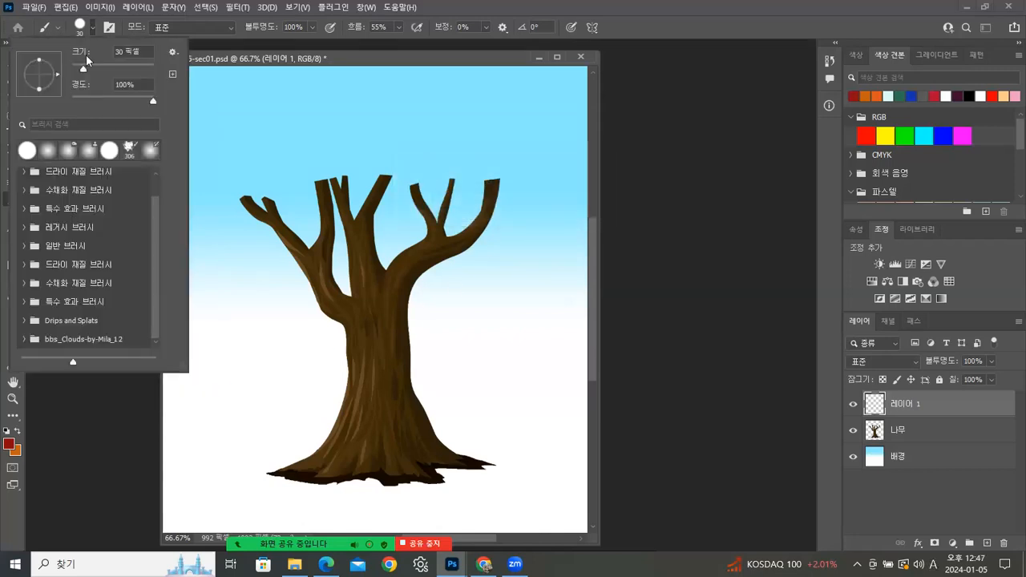
pyautogui.rightClick(95, 342)
pyautogui.click(128, 390)
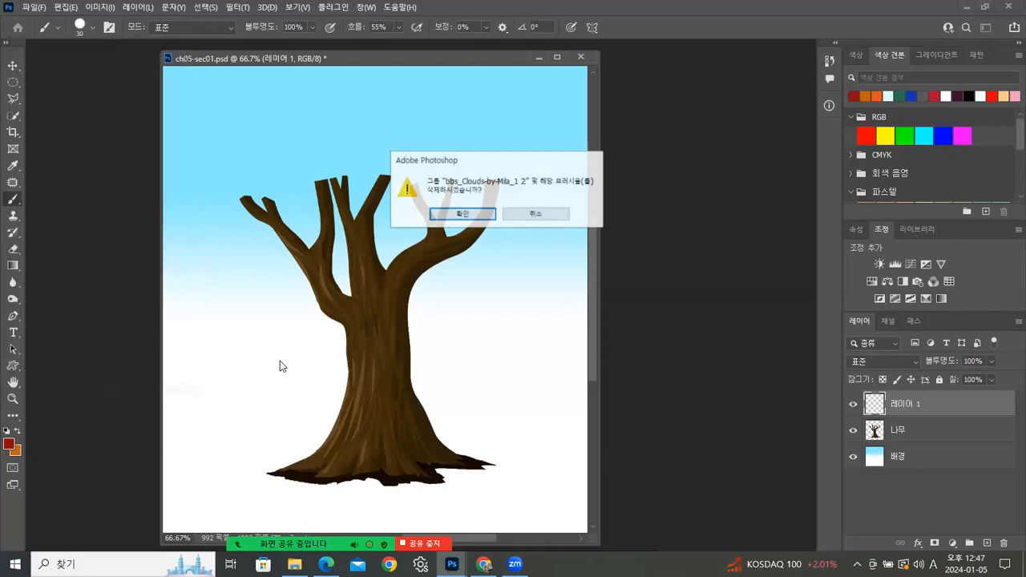
pyautogui.click(478, 216)
# Delete the Drips and Splats brush group with its brushes and check the remaining preset groups
pyautogui.click(94, 30)
pyautogui.rightClick(78, 340)
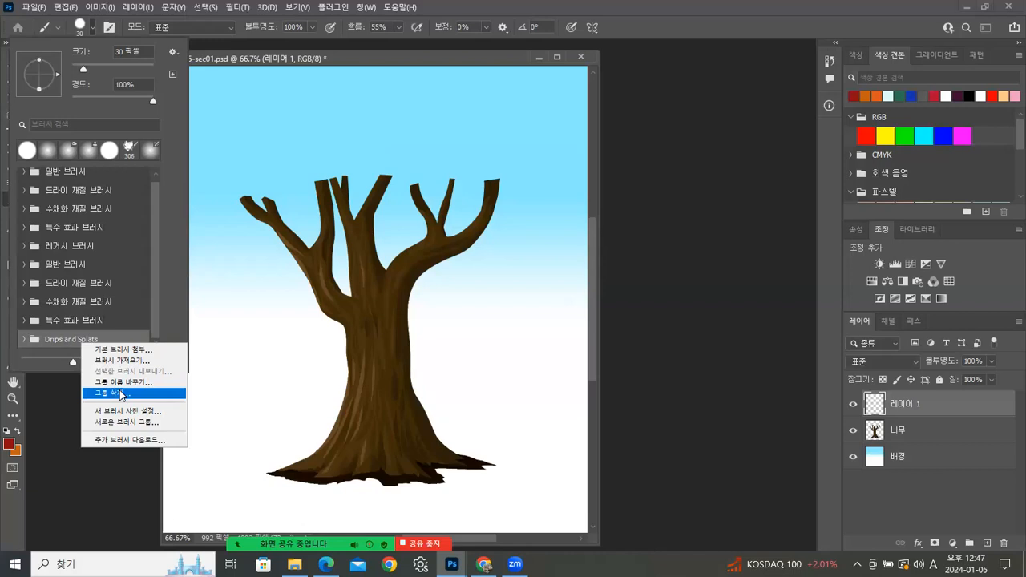
pyautogui.click(180, 393)
pyautogui.click(463, 214)
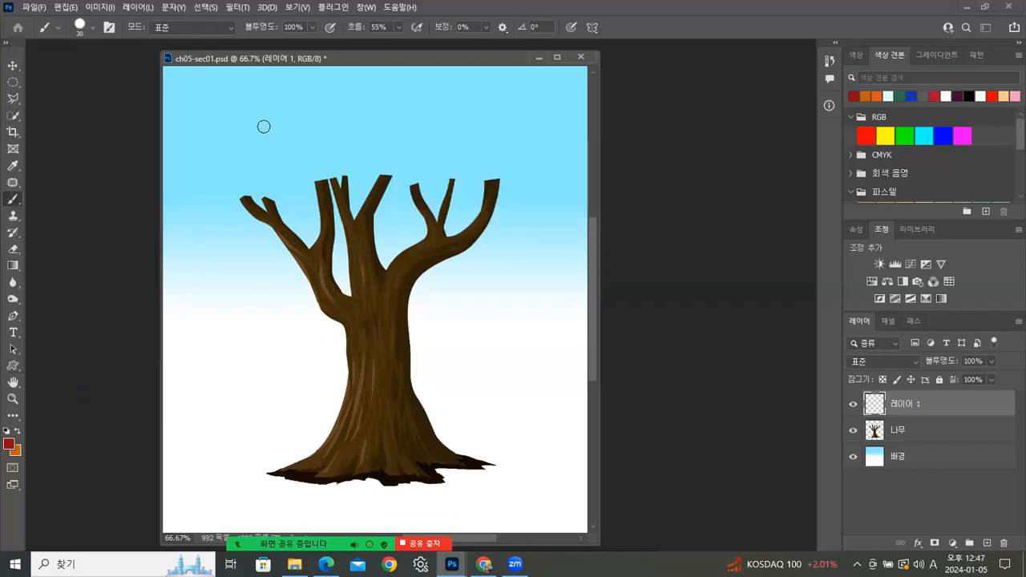
pyautogui.click(94, 30)
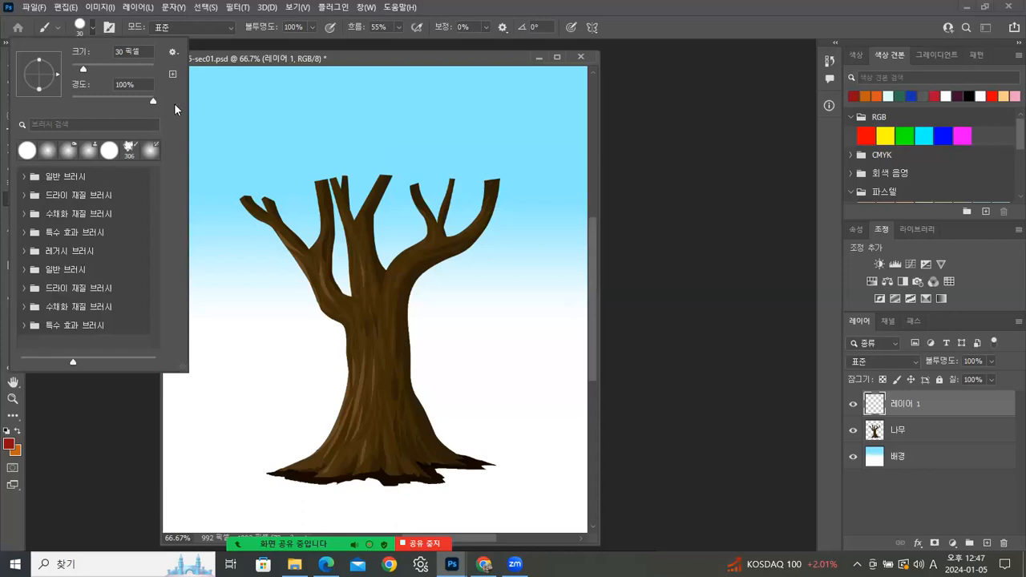
pyautogui.click(418, 63)
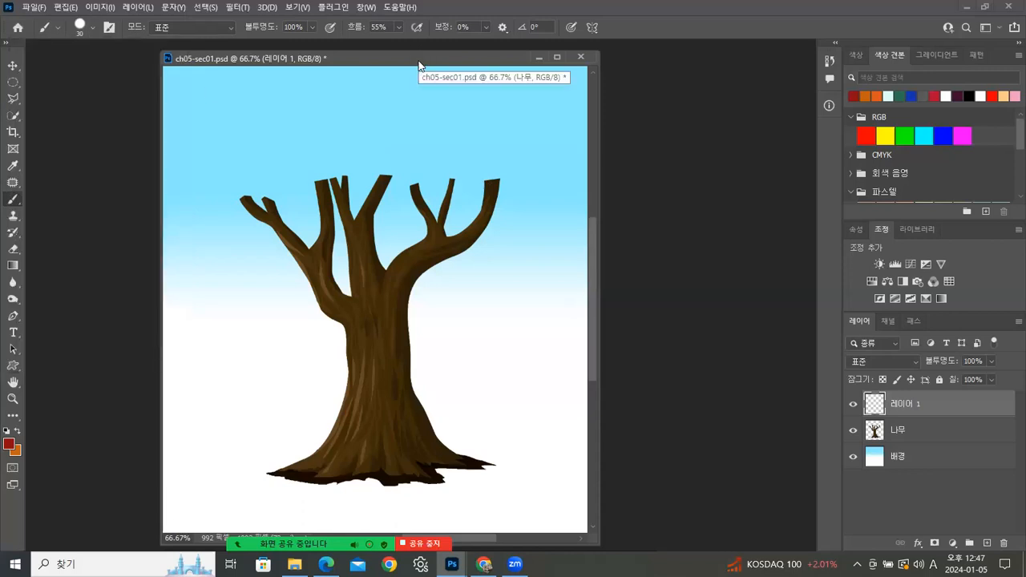
# Open the brush settings and choose the 74-pixel scattered maple leaf brush (흩어진 단풍잎)
pyautogui.press('F5')
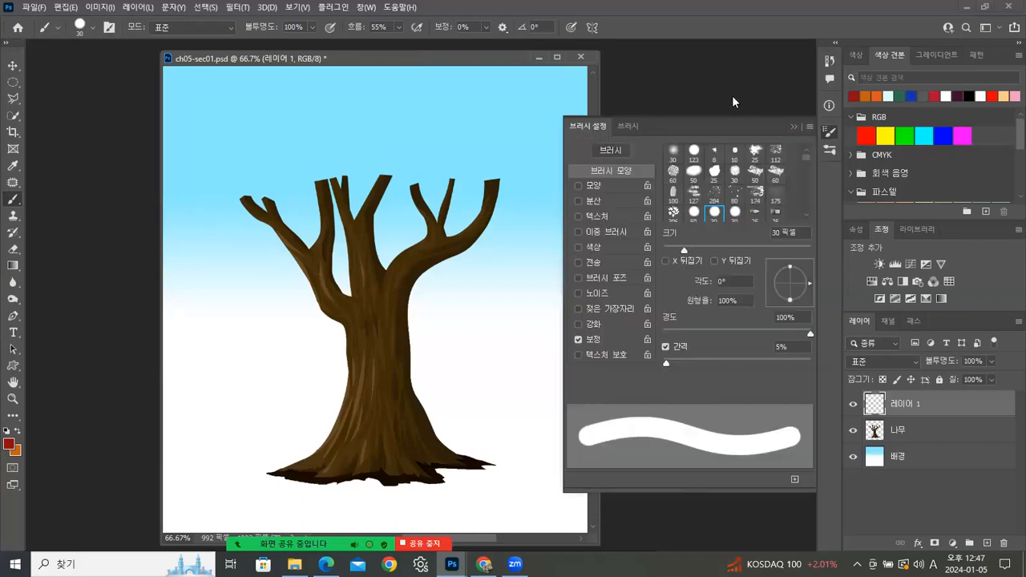
pyautogui.click(628, 126)
pyautogui.click(573, 127)
pyautogui.moveTo(806, 158)
pyautogui.mouseDown()
pyautogui.moveTo(810, 207)
pyautogui.moveTo(818, 157)
pyautogui.mouseUp()
pyautogui.scroll(-1, 751, 178)
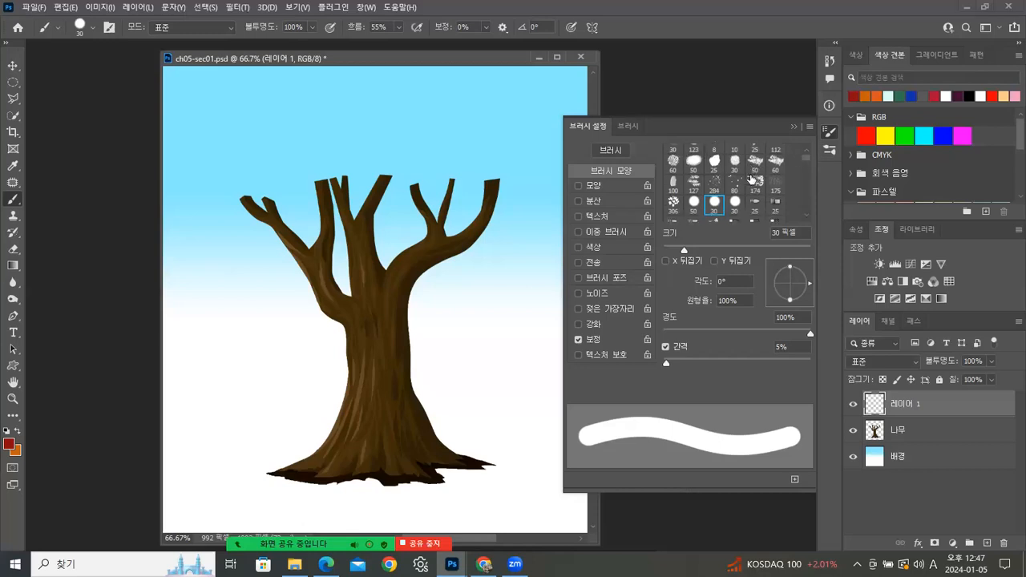
pyautogui.scroll(-2, 751, 183)
pyautogui.scroll(-5, 752, 183)
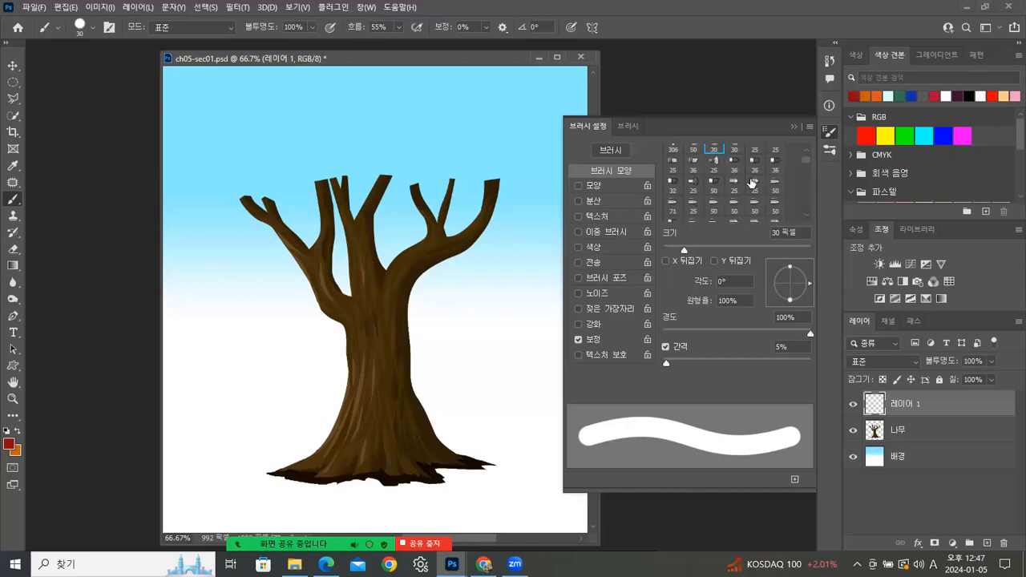
pyautogui.scroll(-2, 752, 183)
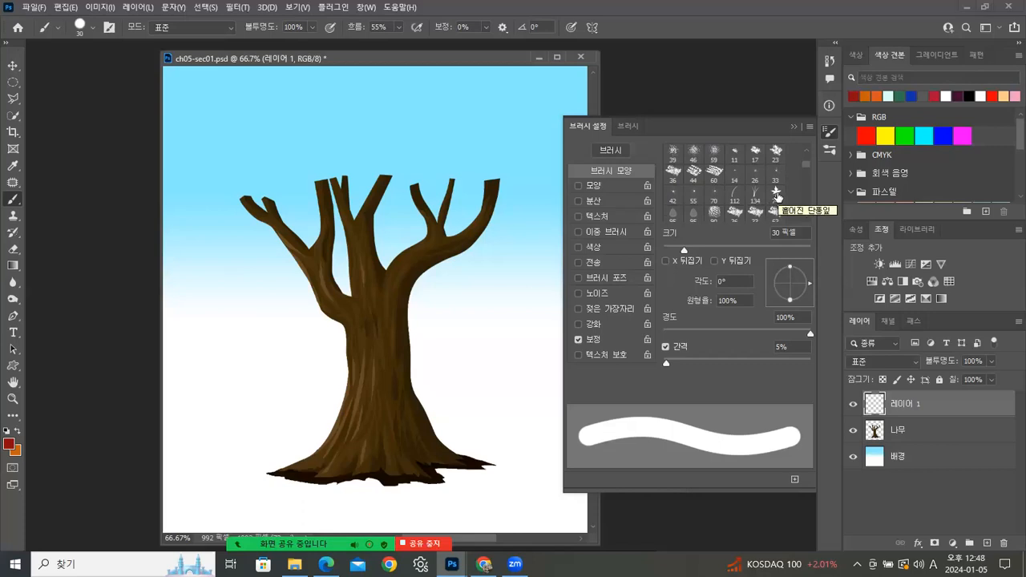
pyautogui.click(776, 195)
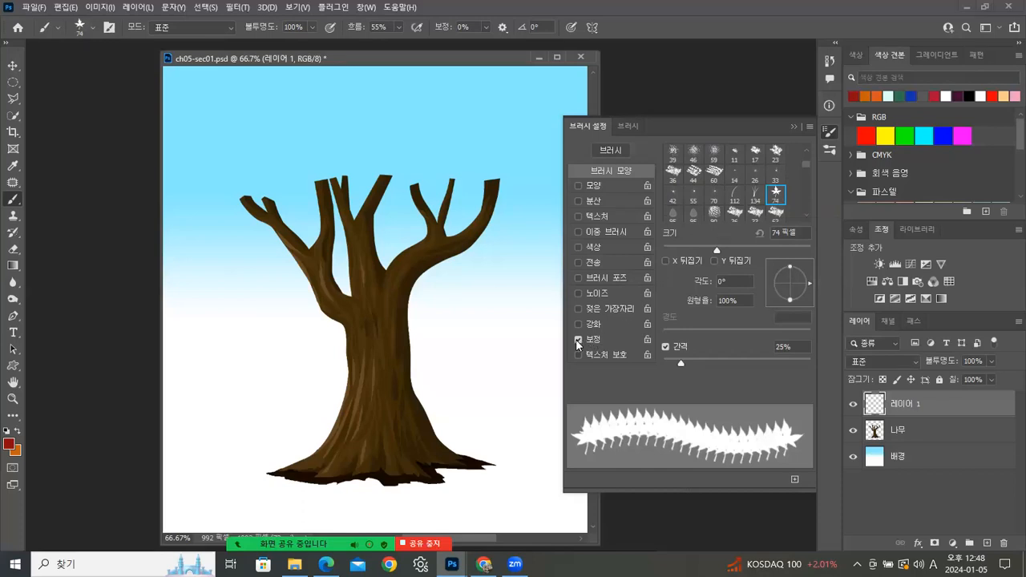
# Turn off smoothing (보정) for the leaf brush and stamp three single leaves in the sky above the tree
pyautogui.click(578, 340)
pyautogui.click(228, 134)
pyautogui.click(292, 150)
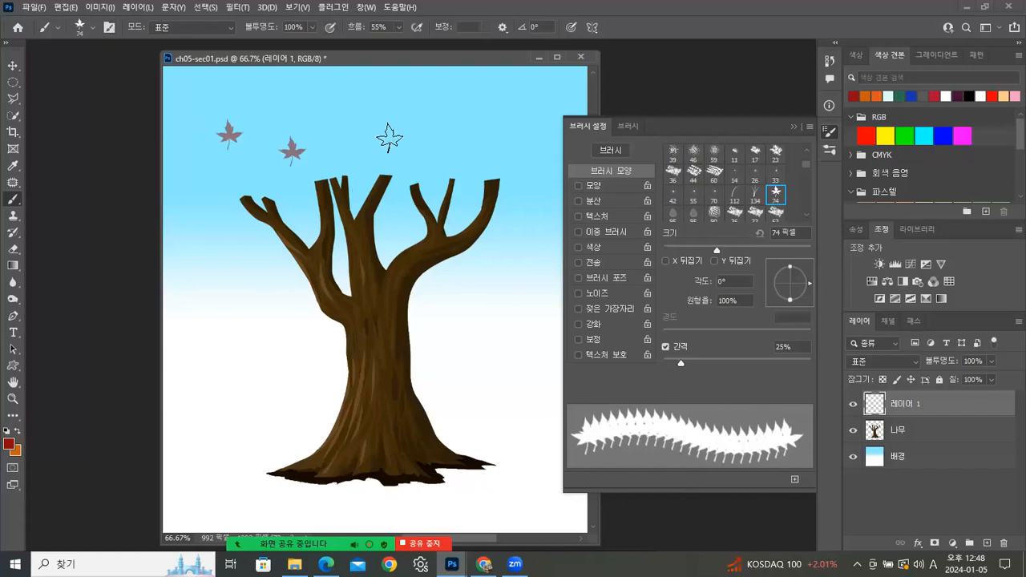
pyautogui.click(389, 138)
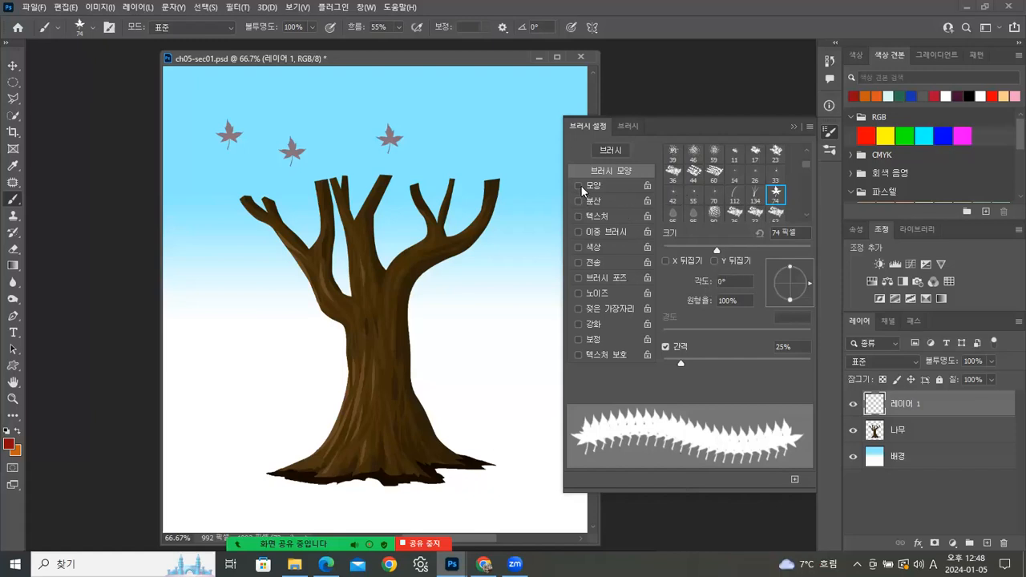
# Enable shape dynamics (모양) and scattering (분산) with 15% size jitter, 19% angle jitter and 196% scatter
pyautogui.click(579, 201)
pyautogui.click(595, 186)
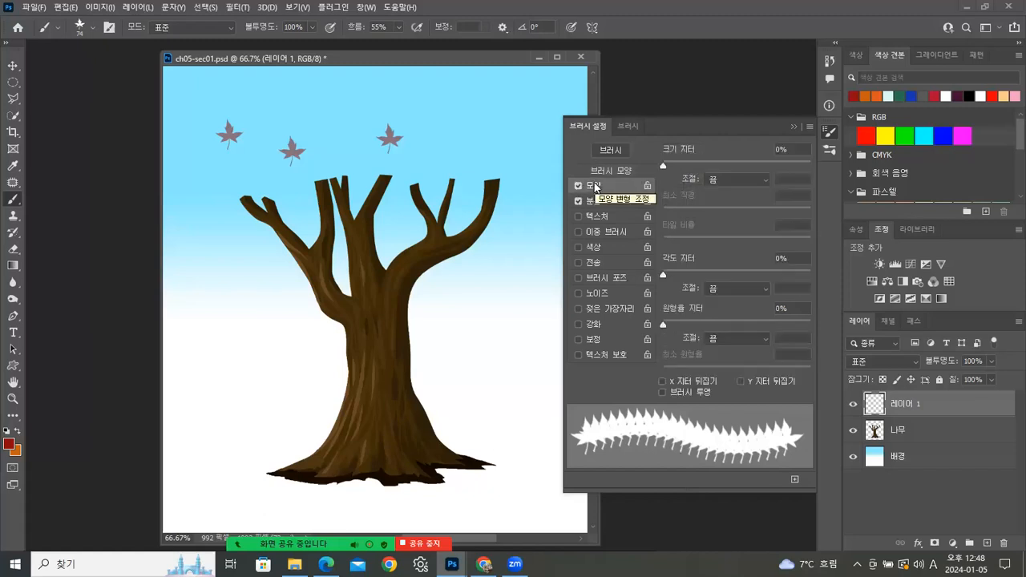
pyautogui.moveTo(664, 166); pyautogui.dragTo(685, 167)
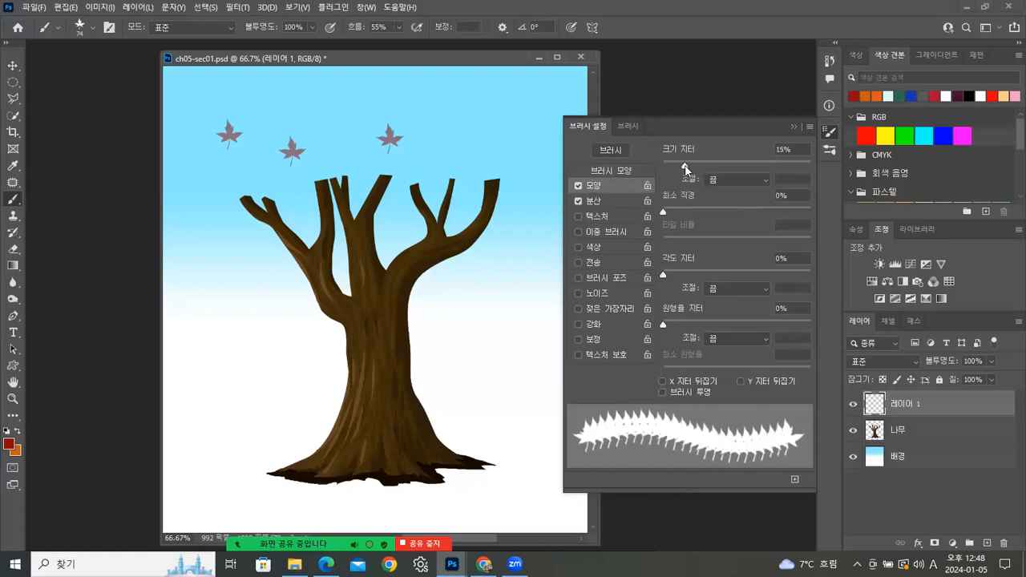
pyautogui.moveTo(664, 273)
pyautogui.mouseDown()
pyautogui.moveTo(695, 275)
pyautogui.moveTo(692, 290)
pyautogui.mouseUp()
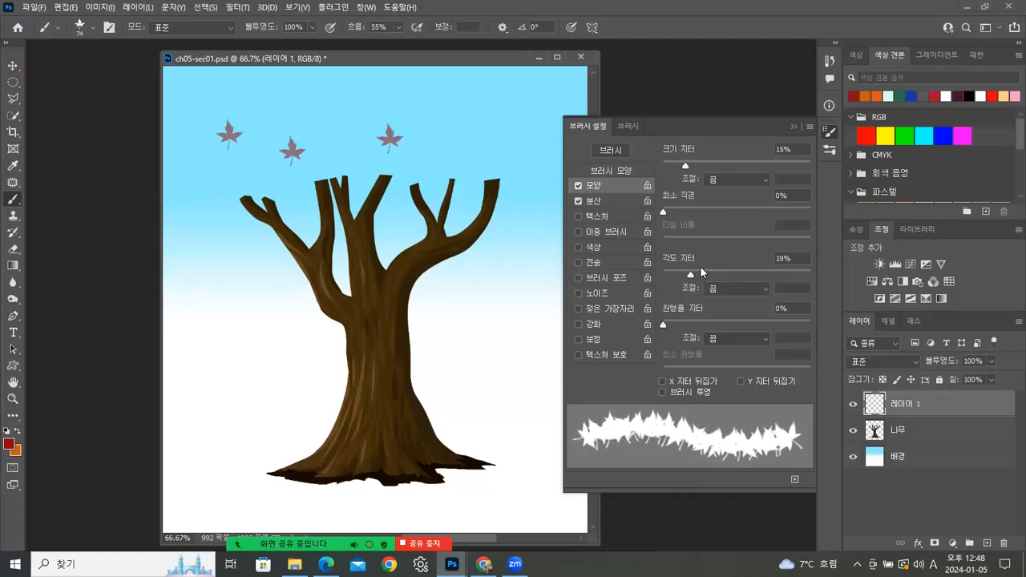
pyautogui.click(595, 202)
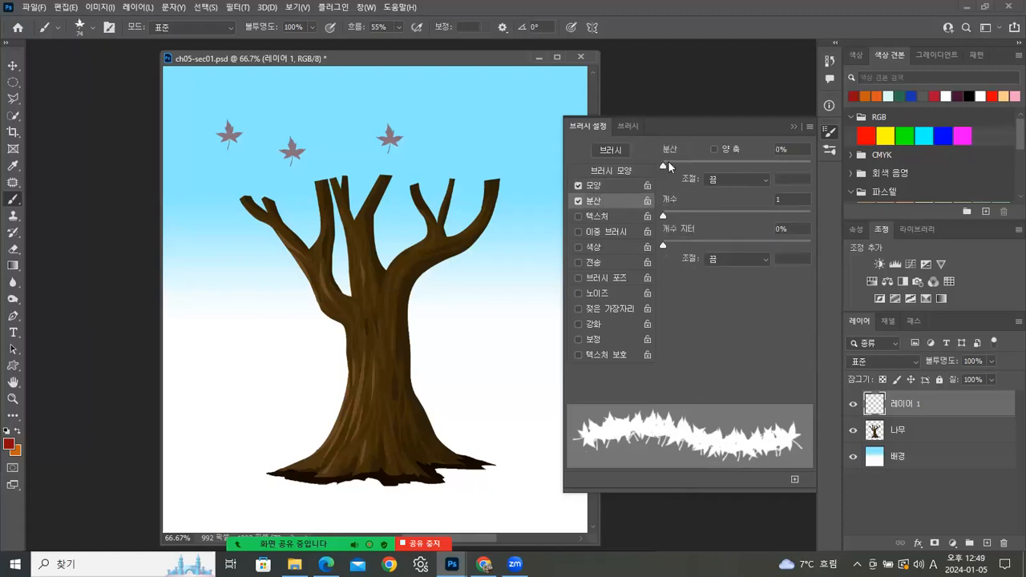
pyautogui.moveTo(665, 164)
pyautogui.mouseDown()
pyautogui.moveTo(698, 166)
pyautogui.moveTo(692, 175)
pyautogui.mouseUp()
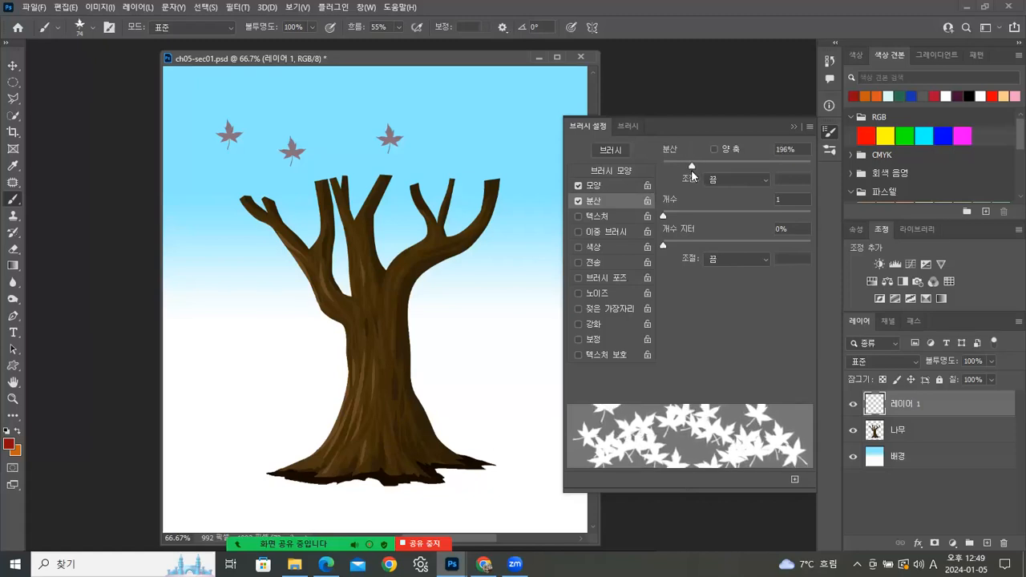
# Enable color dynamics (색상), set the foreground/background jitter to 100% and paint test leaves beneath the tree's right branch
pyautogui.click(618, 247)
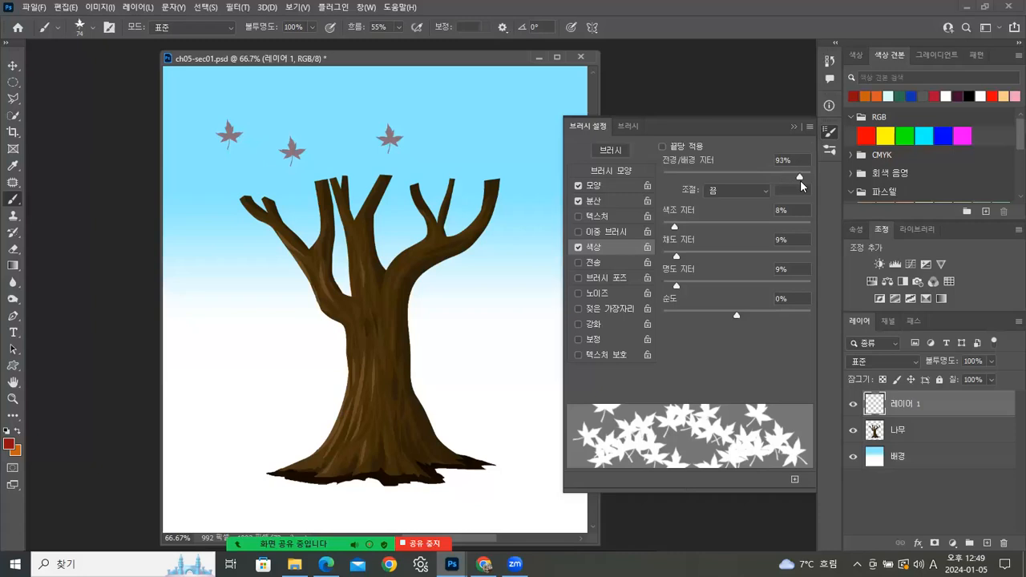
pyautogui.moveTo(441, 257)
pyautogui.mouseDown()
pyautogui.moveTo(500, 305)
pyautogui.moveTo(480, 319)
pyautogui.mouseUp()
pyautogui.moveTo(789, 175); pyautogui.dragTo(813, 176)
pyautogui.moveTo(453, 337); pyautogui.dragTo(493, 348)
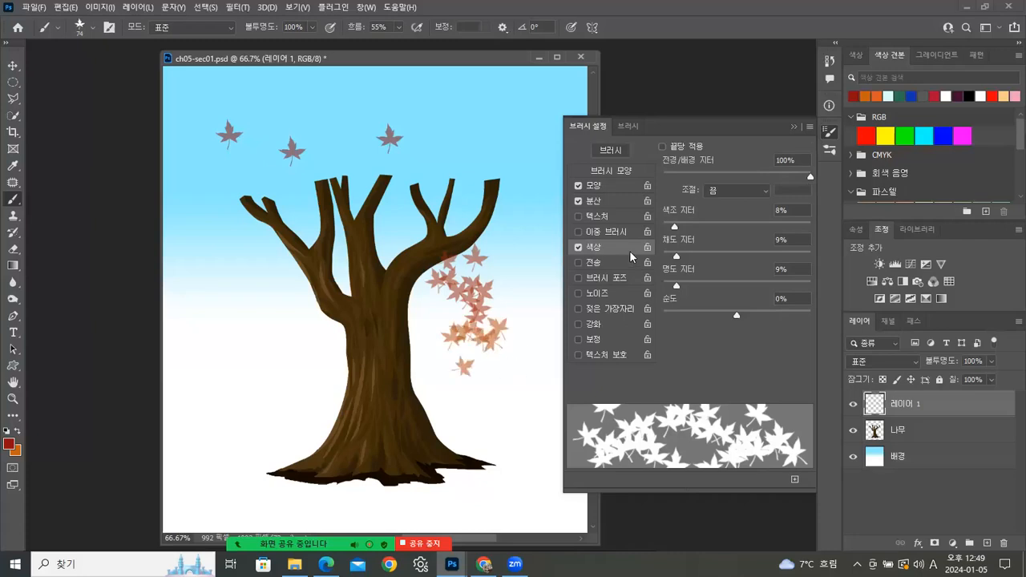
# Raise the hue jitter to 57% and the saturation jitter to 56%, painting test leaves right of the trunk
pyautogui.moveTo(826, 227); pyautogui.dragTo(826, 227)
pyautogui.moveTo(422, 310); pyautogui.dragTo(454, 358)
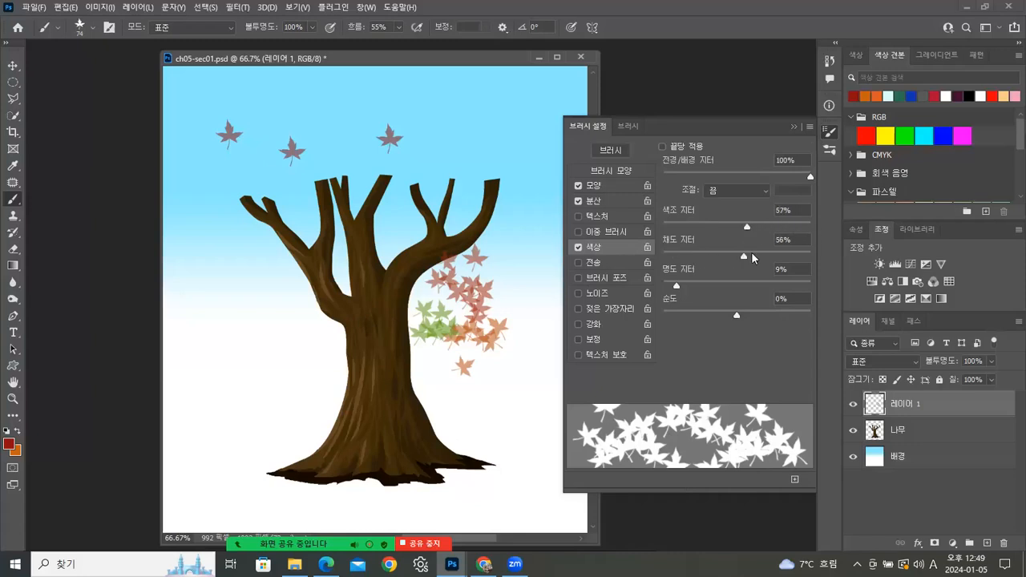
pyautogui.moveTo(420, 378); pyautogui.dragTo(484, 390)
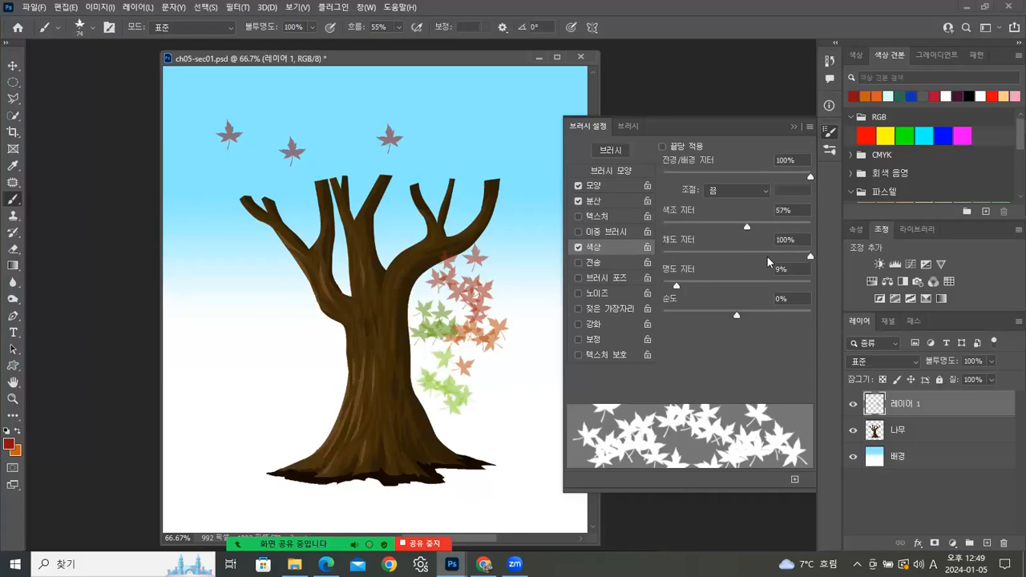
# Set the saturation jitter to 45% and brightness jitter to 46%, reduce the hue jitter and paint leaves left of the trunk
pyautogui.moveTo(811, 259); pyautogui.dragTo(742, 261)
pyautogui.moveTo(676, 287); pyautogui.dragTo(730, 287)
pyautogui.moveTo(748, 225); pyautogui.dragTo(732, 256)
pyautogui.moveTo(195, 286); pyautogui.dragTo(320, 336)
# Set the hue jitter to 0% and paint more leaves left of the trunk and across the right branches
pyautogui.moveTo(736, 225); pyautogui.dragTo(641, 239)
pyautogui.moveTo(211, 378)
pyautogui.mouseDown()
pyautogui.moveTo(273, 369)
pyautogui.moveTo(318, 353)
pyautogui.moveTo(271, 314)
pyautogui.moveTo(297, 328)
pyautogui.moveTo(272, 260)
pyautogui.moveTo(308, 304)
pyautogui.moveTo(241, 261)
pyautogui.mouseUp()
pyautogui.moveTo(385, 274)
pyautogui.mouseDown()
pyautogui.moveTo(485, 258)
pyautogui.moveTo(473, 272)
pyautogui.moveTo(445, 278)
pyautogui.moveTo(522, 242)
pyautogui.moveTo(527, 255)
pyautogui.moveTo(513, 228)
pyautogui.mouseUp()
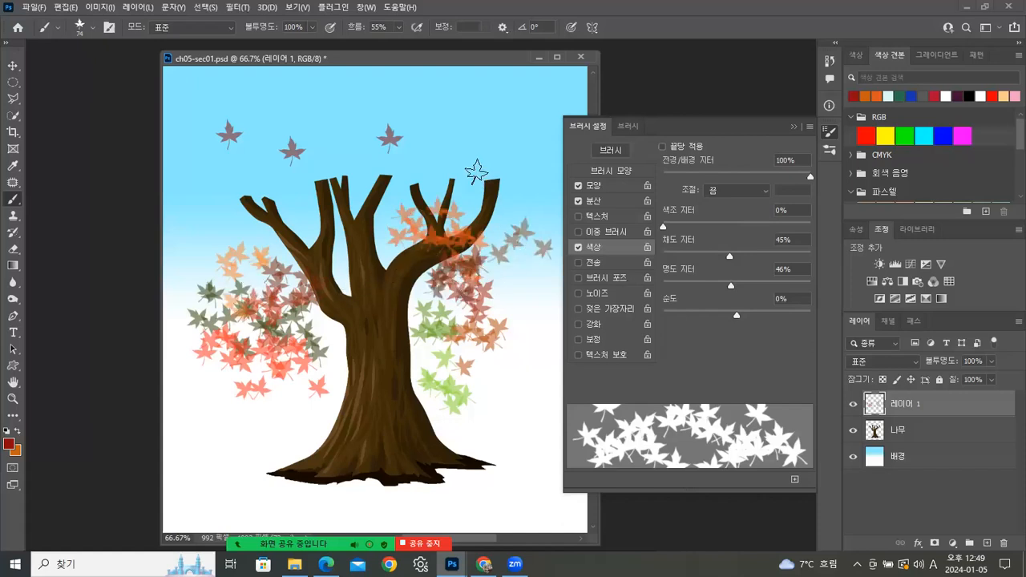
pyautogui.moveTo(443, 163); pyautogui.dragTo(485, 176)
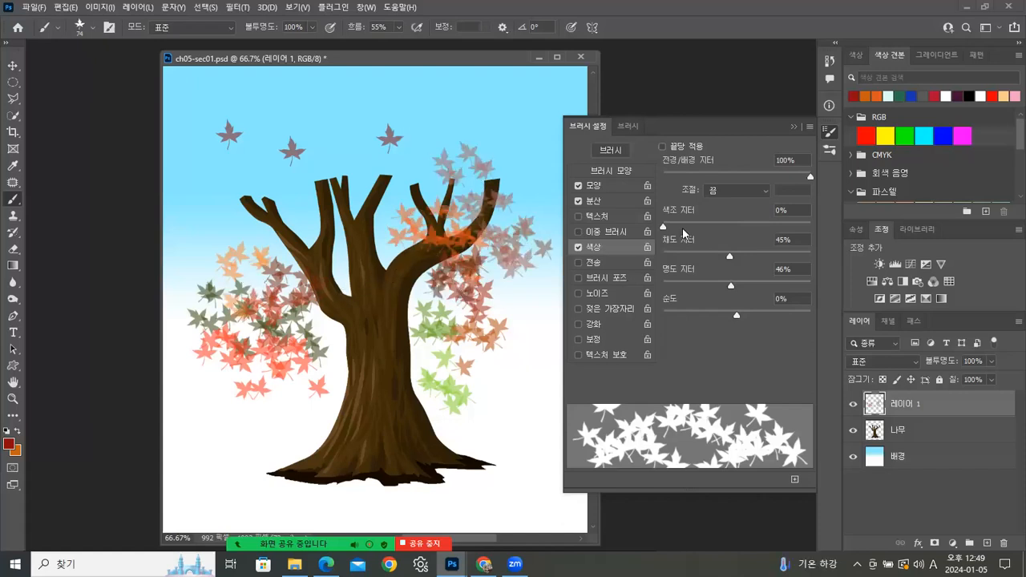
# Set the leaf brush's size jitter to 89% in shape dynamics (모양) and paint varied leaves across the tree's branches
pyautogui.click(605, 186)
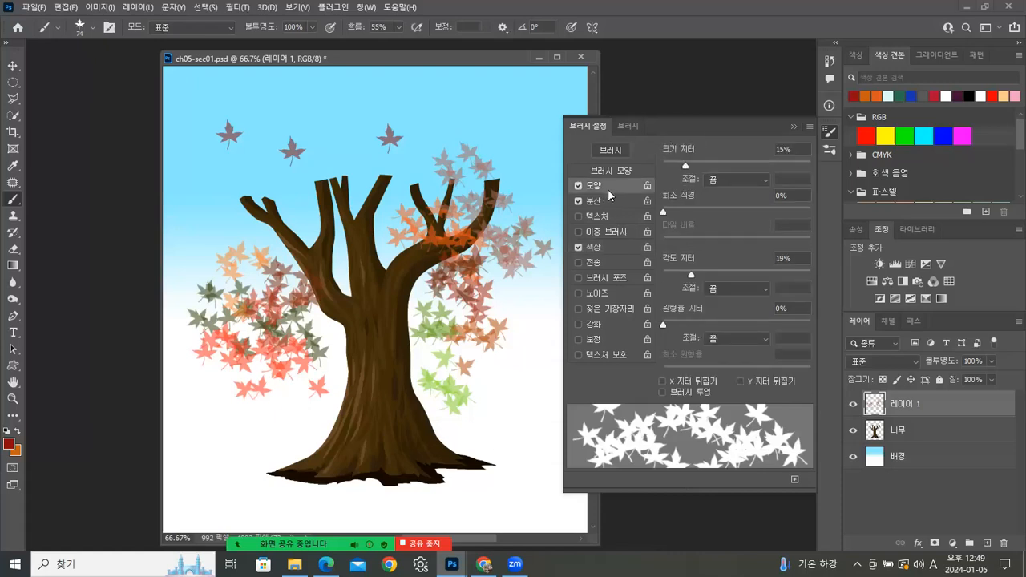
pyautogui.moveTo(690, 164)
pyautogui.mouseDown()
pyautogui.moveTo(745, 169)
pyautogui.moveTo(677, 168)
pyautogui.mouseUp()
pyautogui.moveTo(419, 217); pyautogui.dragTo(424, 216)
pyautogui.moveTo(678, 168); pyautogui.dragTo(795, 166)
pyautogui.moveTo(457, 142)
pyautogui.mouseDown()
pyautogui.moveTo(428, 195)
pyautogui.moveTo(397, 190)
pyautogui.moveTo(433, 203)
pyautogui.moveTo(324, 170)
pyautogui.moveTo(359, 201)
pyautogui.moveTo(268, 215)
pyautogui.moveTo(283, 202)
pyautogui.moveTo(321, 225)
pyautogui.moveTo(303, 232)
pyautogui.moveTo(233, 225)
pyautogui.moveTo(369, 250)
pyautogui.moveTo(354, 195)
pyautogui.moveTo(376, 176)
pyautogui.moveTo(489, 229)
pyautogui.moveTo(419, 257)
pyautogui.moveTo(365, 257)
pyautogui.mouseUp()
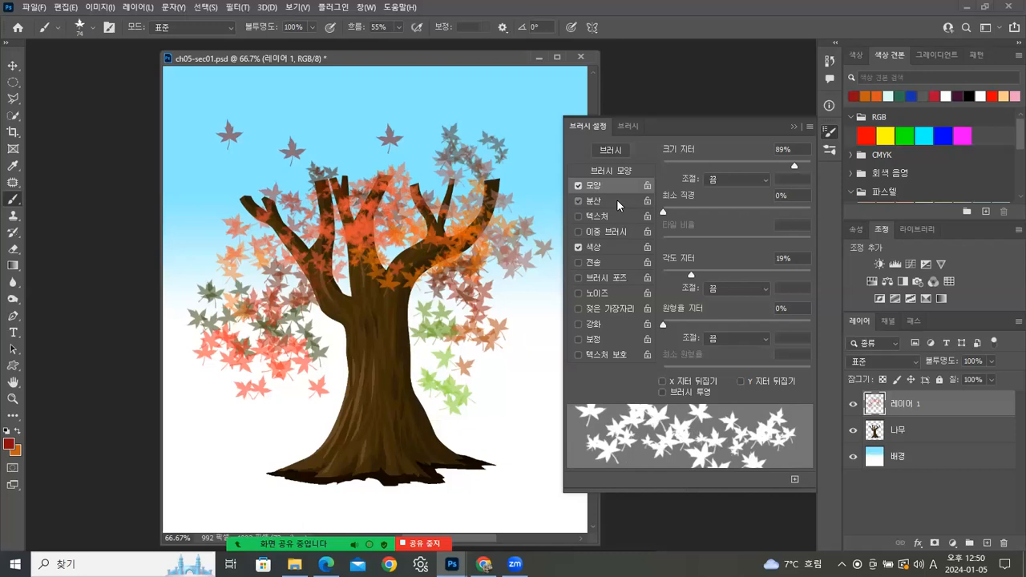
# Enable the brush's transfer option (전송) and paint more leaves over the upper branches
pyautogui.click(617, 199)
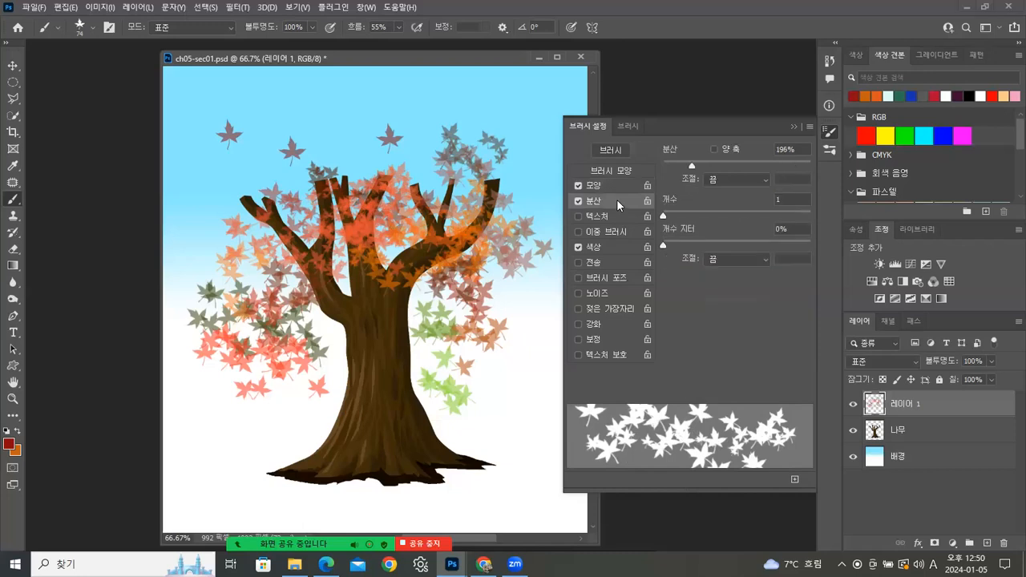
pyautogui.click(604, 260)
pyautogui.moveTo(304, 165)
pyautogui.mouseDown()
pyautogui.moveTo(448, 213)
pyautogui.moveTo(326, 168)
pyautogui.moveTo(291, 132)
pyautogui.moveTo(300, 164)
pyautogui.moveTo(291, 221)
pyautogui.moveTo(419, 187)
pyautogui.moveTo(317, 259)
pyautogui.moveTo(290, 253)
pyautogui.moveTo(447, 158)
pyautogui.moveTo(474, 256)
pyautogui.moveTo(430, 167)
pyautogui.moveTo(471, 292)
pyautogui.moveTo(354, 263)
pyautogui.mouseUp()
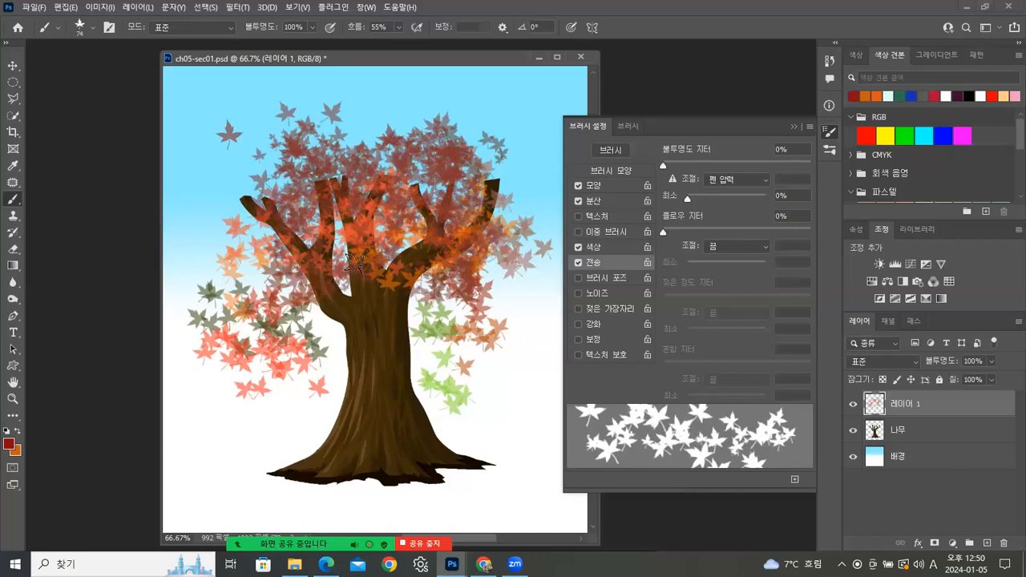
# Set the size jitter to 77% and the brush size to 139 px, filling the whole crown with large autumn leaves
pyautogui.click(617, 184)
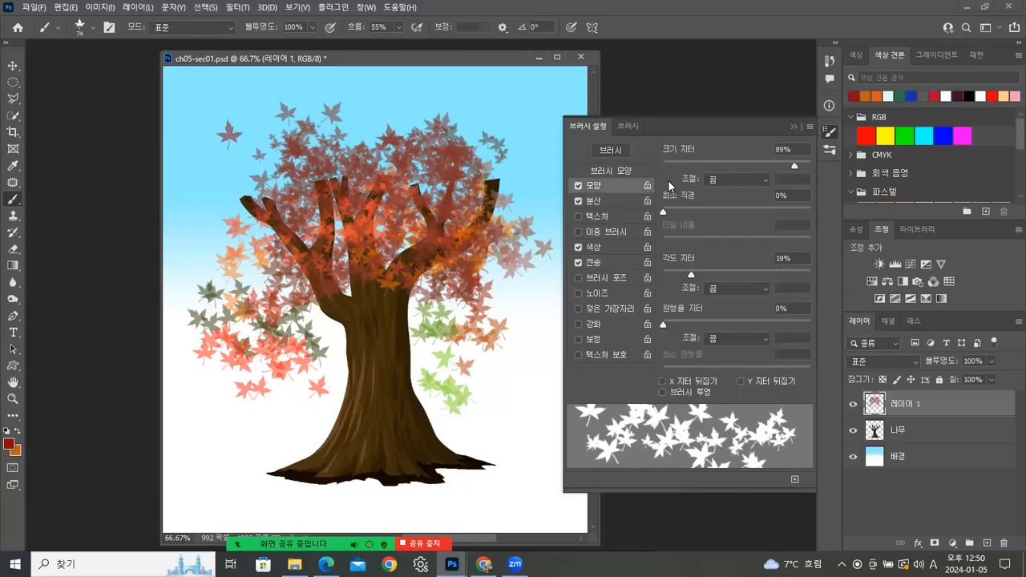
pyautogui.moveTo(791, 164); pyautogui.dragTo(775, 164)
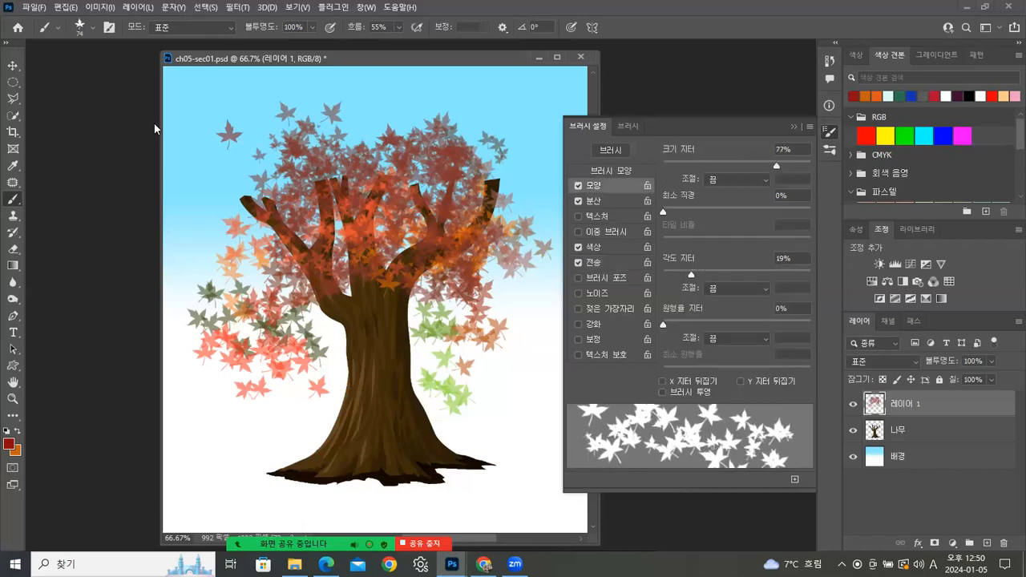
pyautogui.click(92, 28)
pyautogui.moveTo(90, 51); pyautogui.dragTo(142, 51)
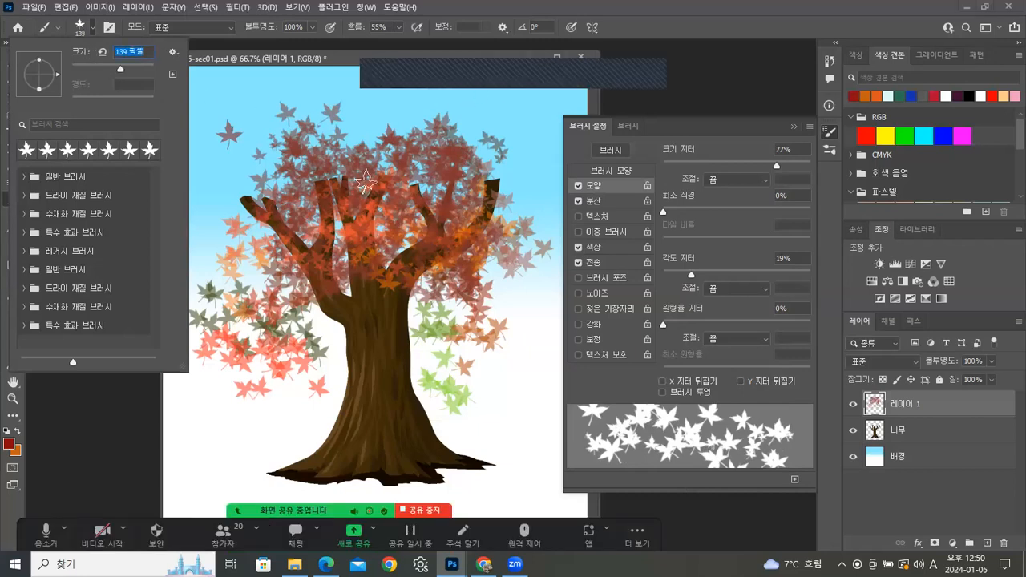
pyautogui.moveTo(366, 181)
pyautogui.mouseDown()
pyautogui.moveTo(363, 144)
pyautogui.moveTo(387, 153)
pyautogui.moveTo(270, 185)
pyautogui.moveTo(240, 253)
pyautogui.moveTo(263, 157)
pyautogui.moveTo(453, 143)
pyautogui.moveTo(454, 218)
pyautogui.moveTo(425, 215)
pyautogui.moveTo(419, 195)
pyautogui.moveTo(509, 197)
pyautogui.moveTo(469, 158)
pyautogui.moveTo(378, 111)
pyautogui.moveTo(289, 112)
pyautogui.moveTo(232, 162)
pyautogui.moveTo(279, 134)
pyautogui.moveTo(425, 110)
pyautogui.moveTo(502, 190)
pyautogui.moveTo(512, 265)
pyautogui.moveTo(481, 305)
pyautogui.moveTo(383, 223)
pyautogui.moveTo(319, 224)
pyautogui.moveTo(293, 255)
pyautogui.moveTo(235, 238)
pyautogui.moveTo(224, 191)
pyautogui.moveTo(236, 183)
pyautogui.moveTo(256, 199)
pyautogui.moveTo(410, 161)
pyautogui.moveTo(463, 162)
pyautogui.moveTo(477, 193)
pyautogui.moveTo(499, 198)
pyautogui.moveTo(447, 166)
pyautogui.moveTo(523, 201)
pyautogui.moveTo(530, 215)
pyautogui.moveTo(526, 189)
pyautogui.moveTo(464, 131)
pyautogui.mouseUp()
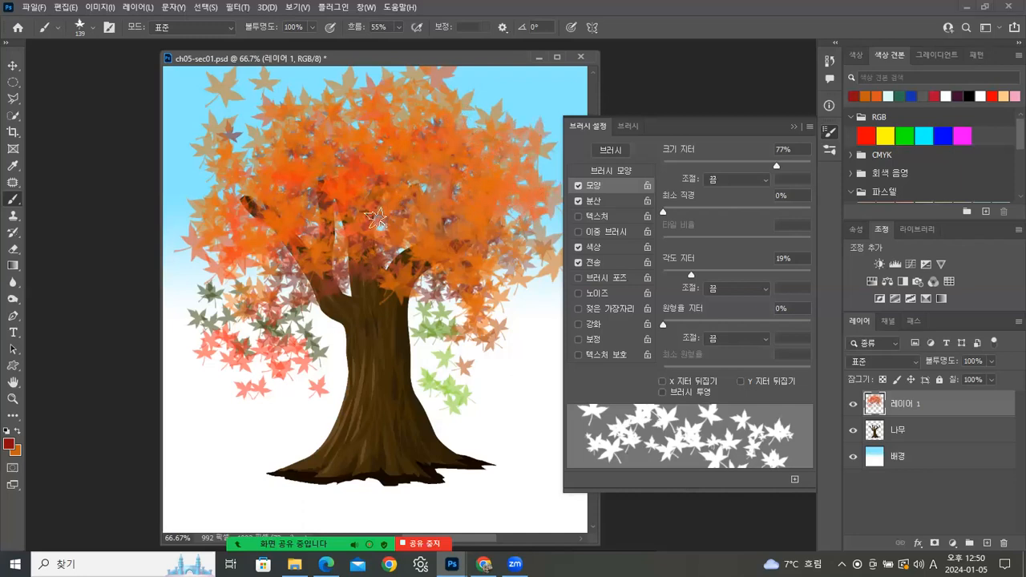
pyautogui.moveTo(303, 219)
pyautogui.mouseDown()
pyautogui.moveTo(261, 253)
pyautogui.moveTo(334, 257)
pyautogui.moveTo(352, 210)
pyautogui.moveTo(462, 249)
pyautogui.moveTo(449, 198)
pyautogui.moveTo(418, 190)
pyautogui.moveTo(465, 307)
pyautogui.moveTo(440, 277)
pyautogui.moveTo(506, 281)
pyautogui.moveTo(535, 262)
pyautogui.moveTo(509, 187)
pyautogui.moveTo(459, 159)
pyautogui.moveTo(353, 168)
pyautogui.moveTo(245, 247)
pyautogui.moveTo(279, 255)
pyautogui.moveTo(298, 238)
pyautogui.moveTo(379, 224)
pyautogui.mouseUp()
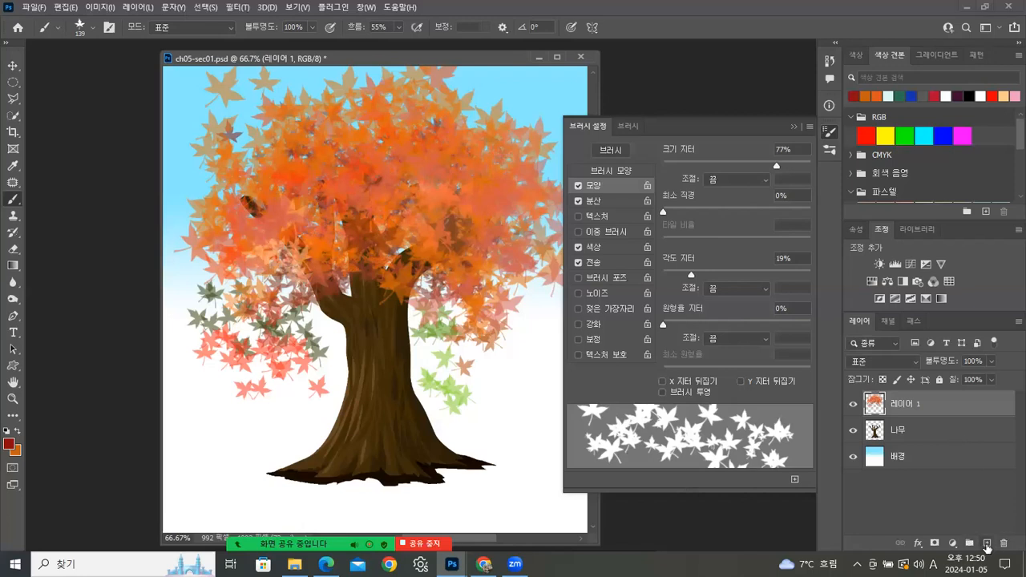
# Add a new layer above the leaf layer and set the foreground color to dark green 036b0a
pyautogui.click(987, 543)
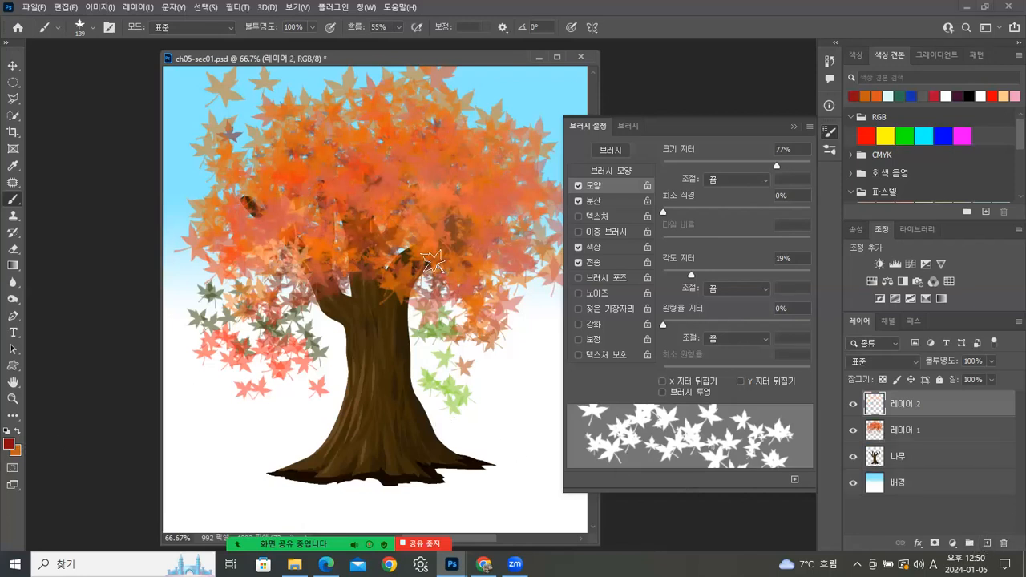
pyautogui.click(8, 444)
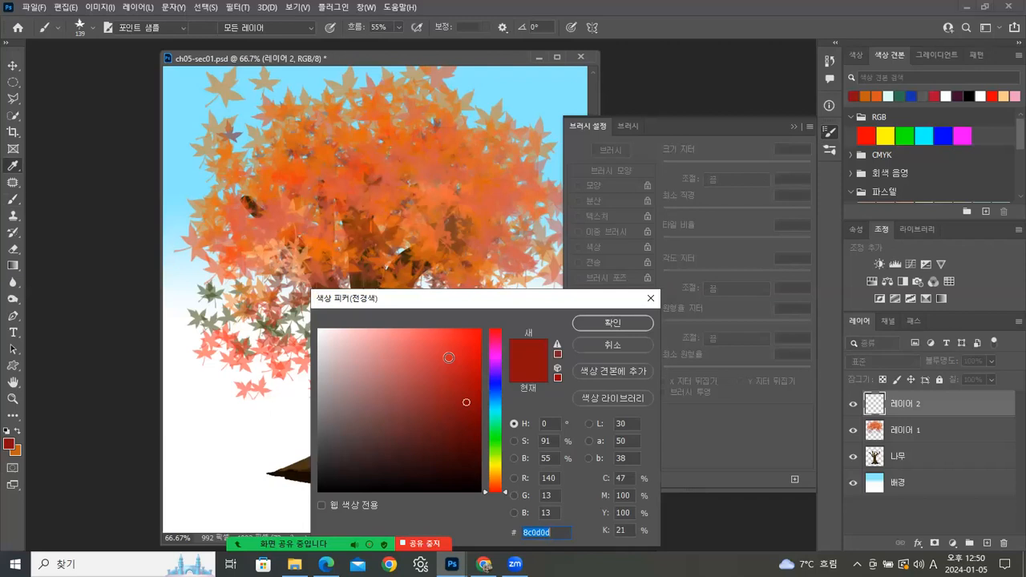
pyautogui.click(497, 435)
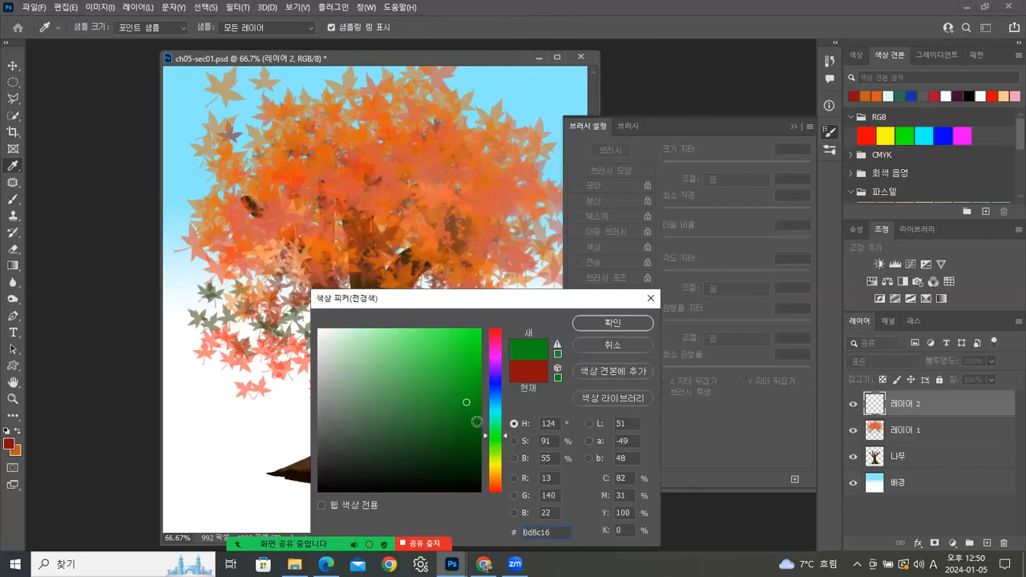
pyautogui.click(613, 323)
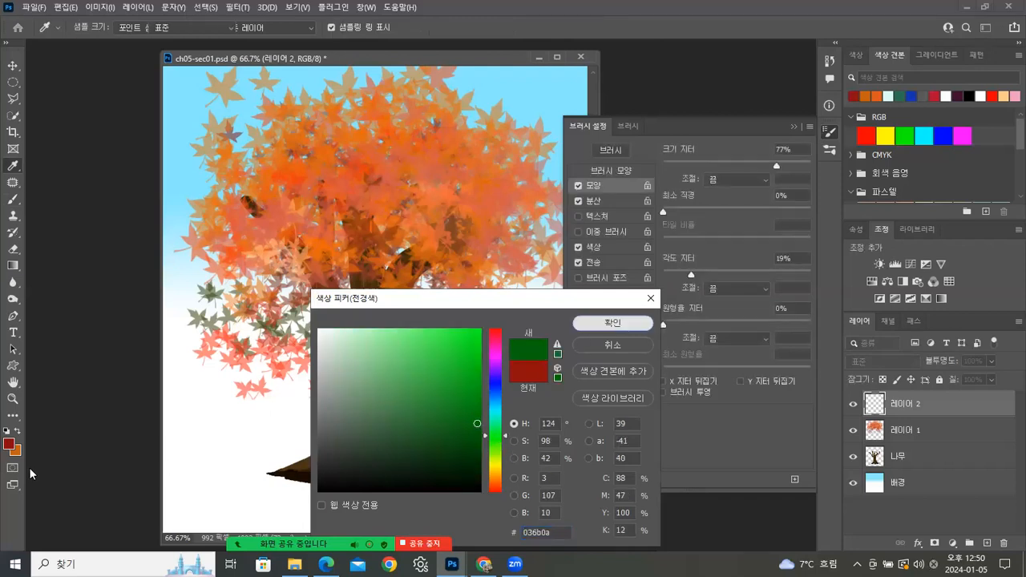
# Set the background color to light green 98d154
pyautogui.click(16, 452)
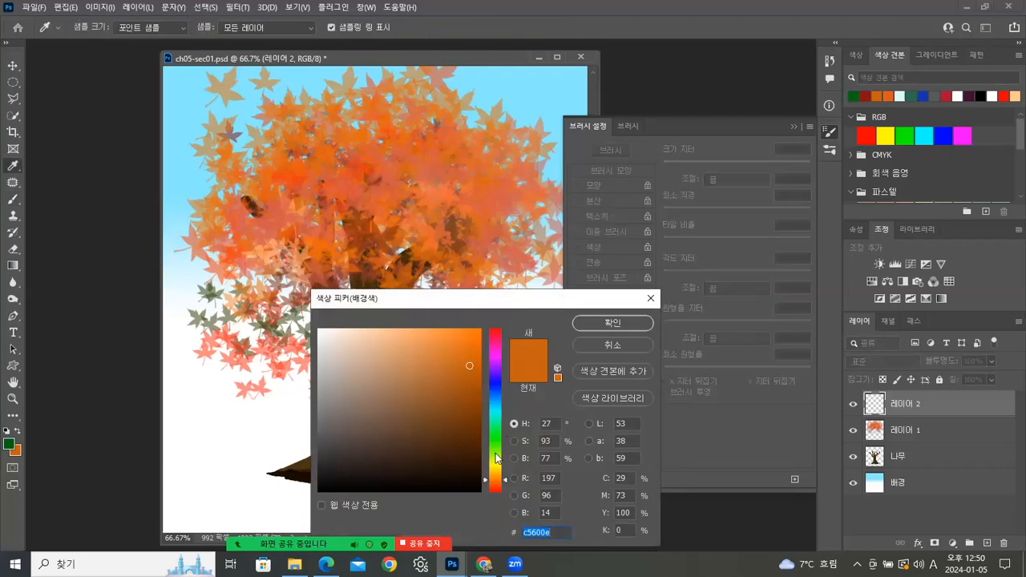
pyautogui.click(495, 453)
pyautogui.moveTo(406, 362)
pyautogui.mouseDown()
pyautogui.moveTo(404, 345)
pyautogui.moveTo(424, 360)
pyautogui.mouseUp()
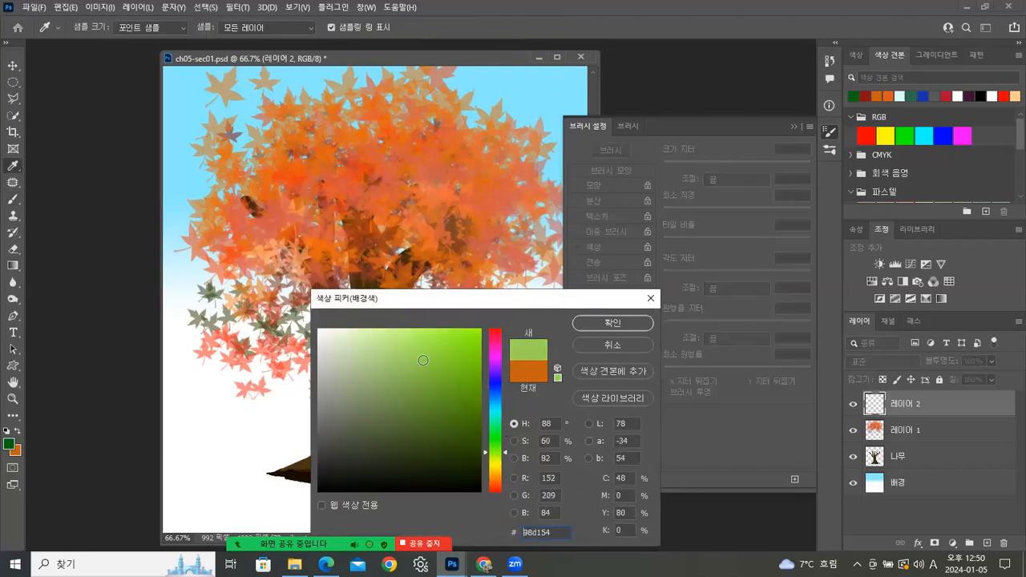
pyautogui.click(586, 322)
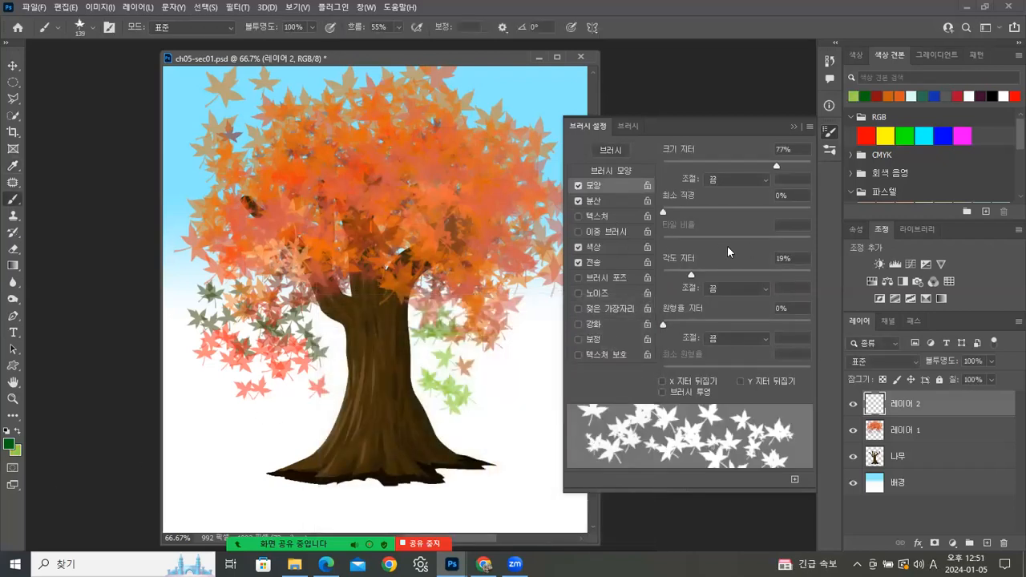
# Choose the 112 px grass blade brush tip and set its angle jitter to 12%
pyautogui.click(610, 170)
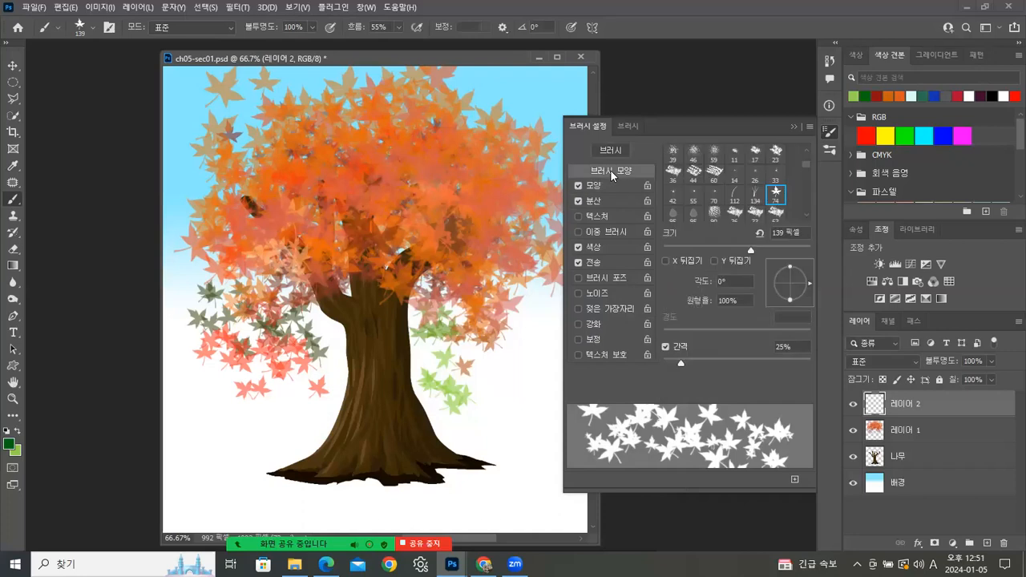
pyautogui.click(733, 196)
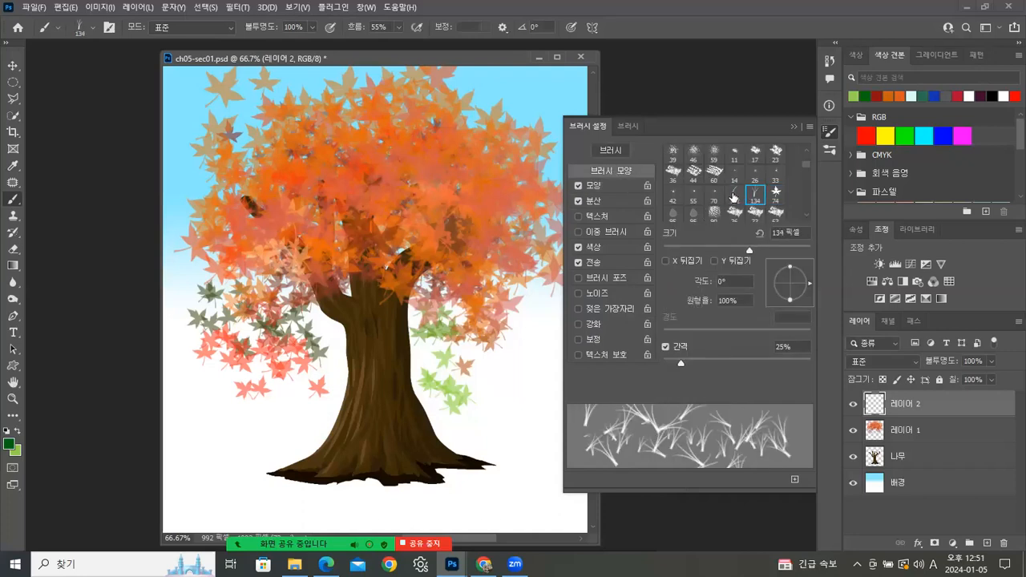
pyautogui.click(731, 196)
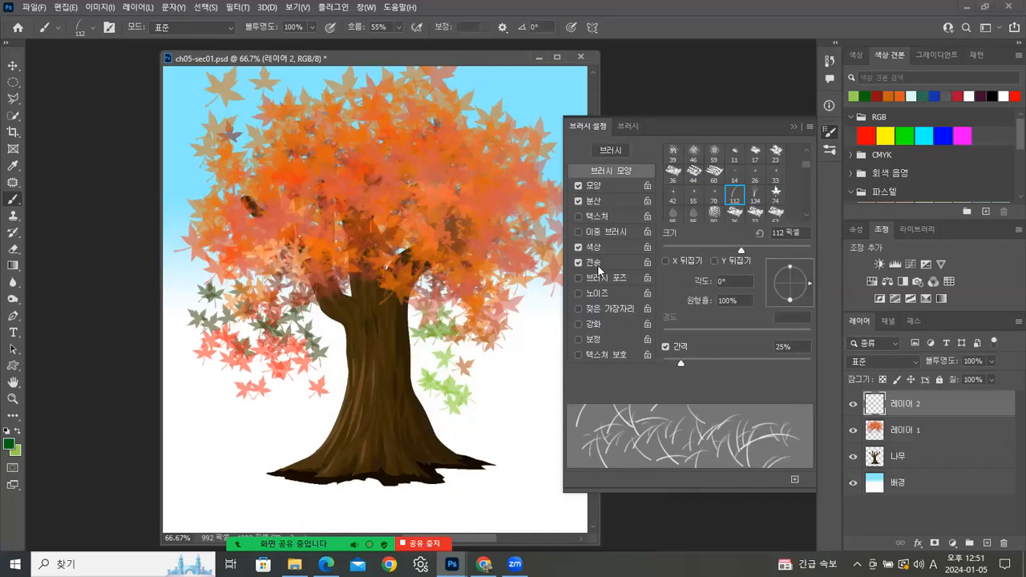
pyautogui.click(606, 181)
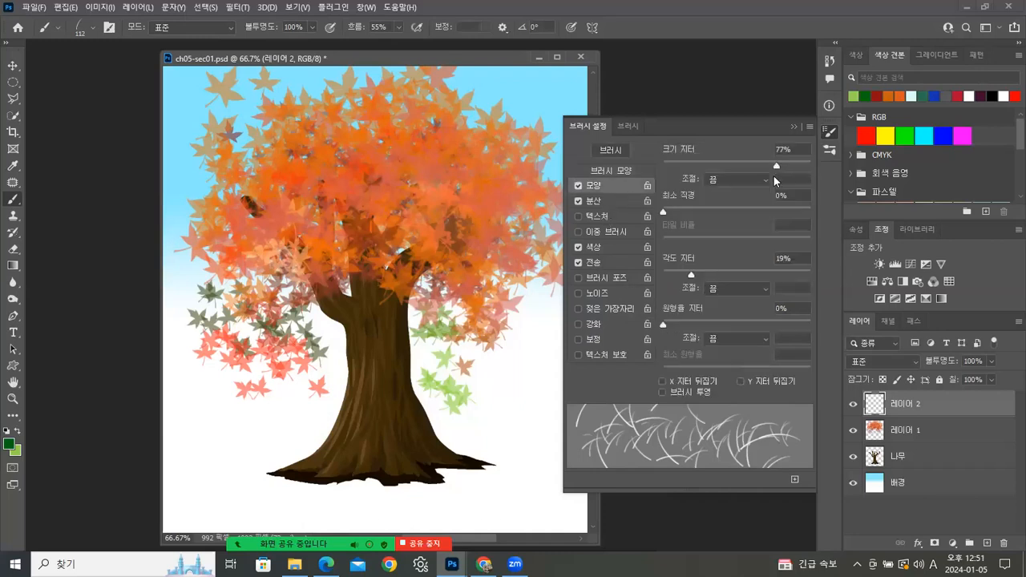
pyautogui.moveTo(691, 273)
pyautogui.mouseDown()
pyautogui.moveTo(721, 273)
pyautogui.moveTo(680, 273)
pyautogui.mouseUp()
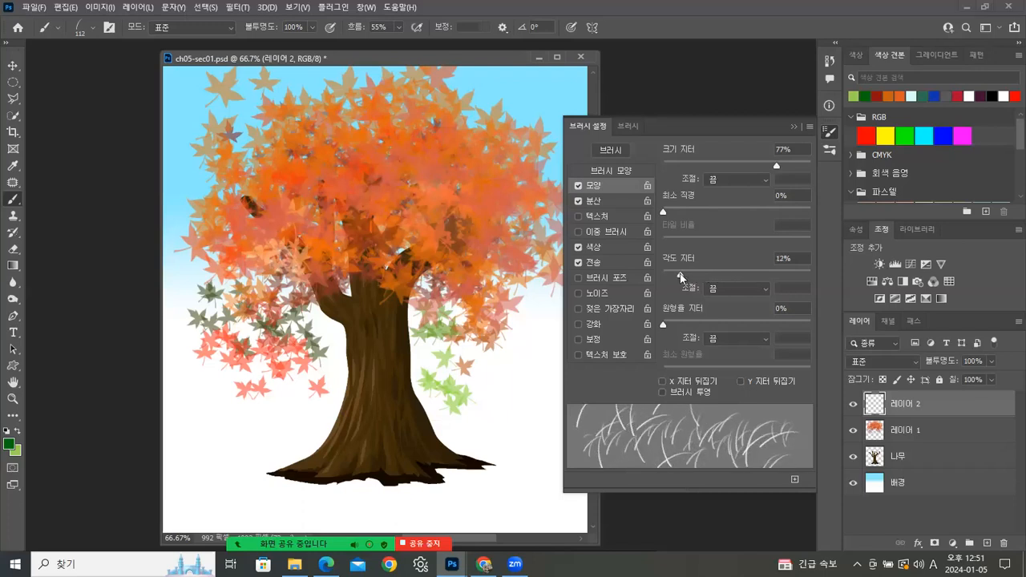
# Set the grass brush's scatter to 0% with a count of 4, and its color purity (순도) to +18%
pyautogui.click(609, 202)
pyautogui.moveTo(695, 164)
pyautogui.mouseDown()
pyautogui.moveTo(712, 171)
pyautogui.moveTo(657, 181)
pyautogui.moveTo(673, 214)
pyautogui.moveTo(700, 213)
pyautogui.moveTo(694, 220)
pyautogui.mouseUp()
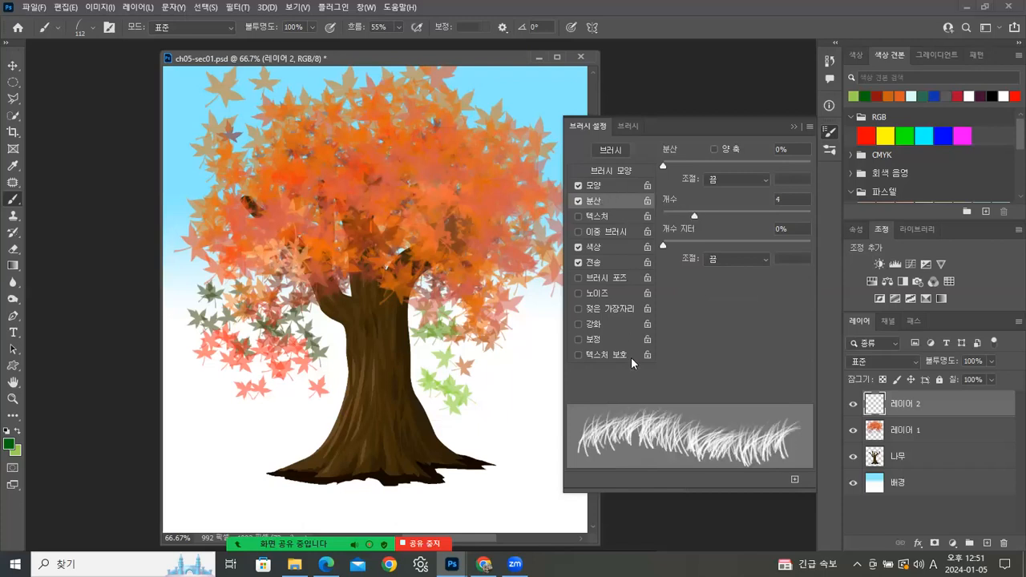
pyautogui.click(598, 250)
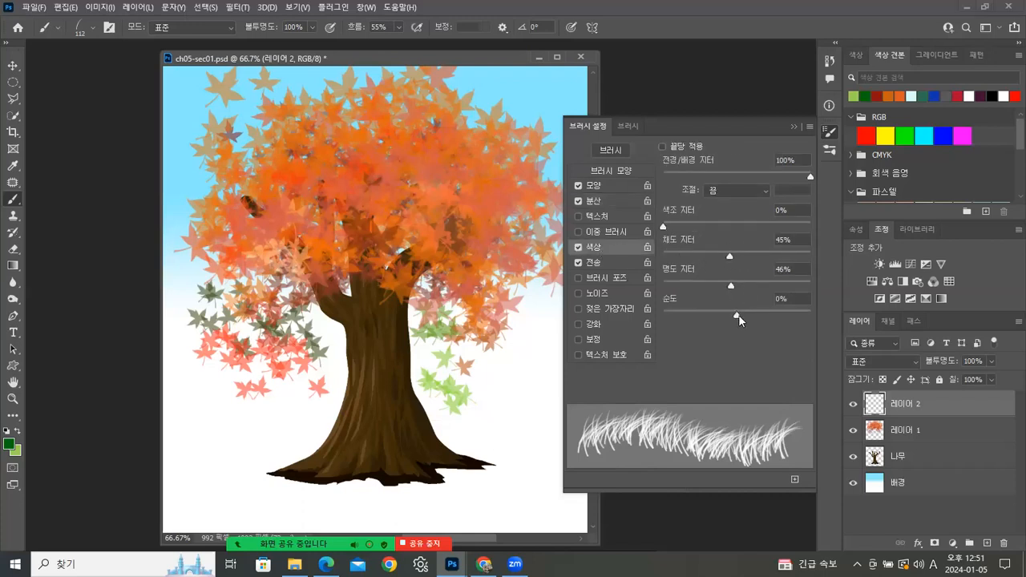
pyautogui.moveTo(734, 315); pyautogui.dragTo(751, 315)
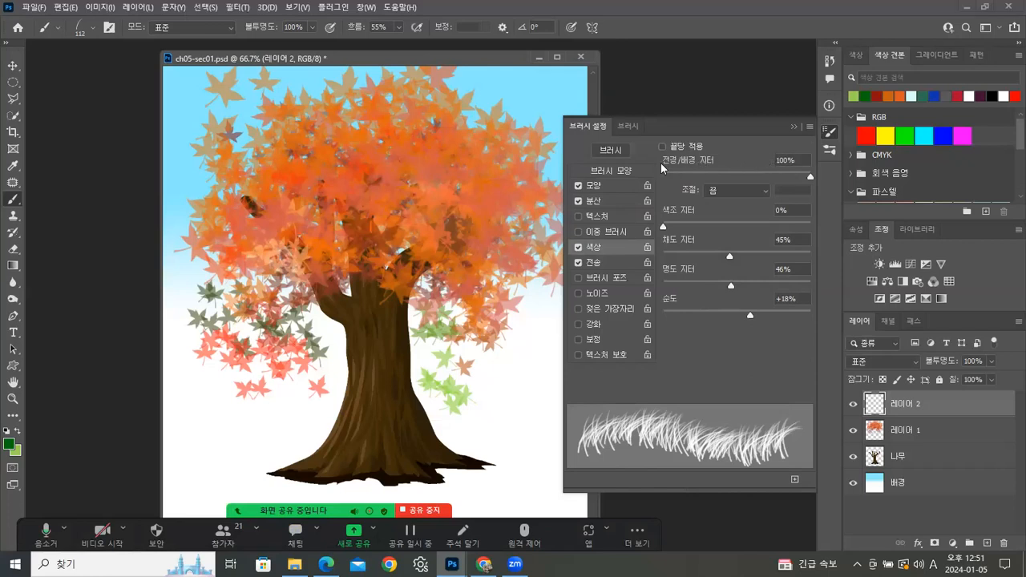
pyautogui.click(598, 262)
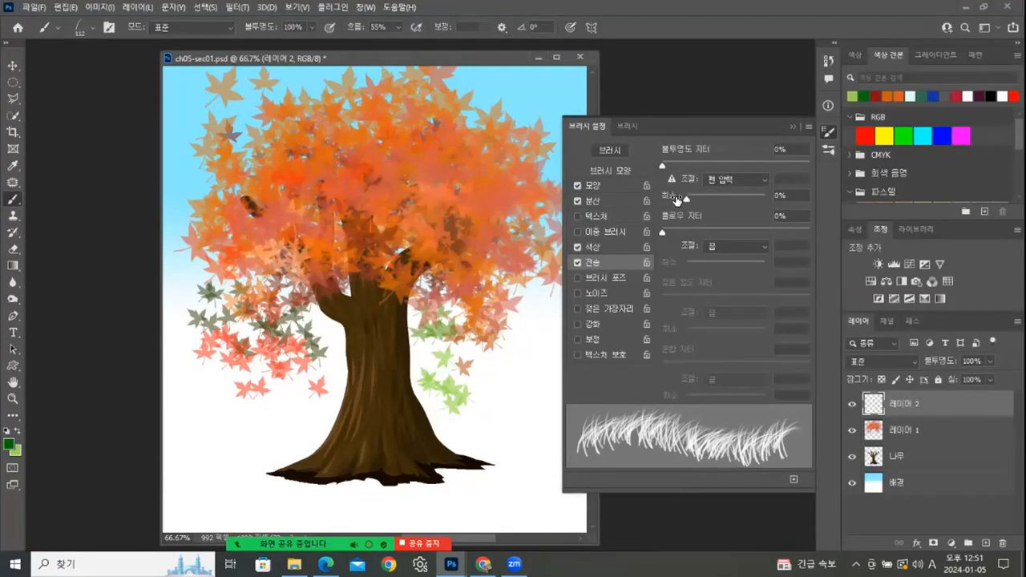
# Hide the brush settings and paint dark green grass around the base of the trunk
pyautogui.click(789, 126)
pyautogui.moveTo(320, 458)
pyautogui.mouseDown()
pyautogui.moveTo(331, 444)
pyautogui.moveTo(304, 440)
pyautogui.moveTo(515, 471)
pyautogui.moveTo(416, 473)
pyautogui.moveTo(437, 461)
pyautogui.moveTo(277, 455)
pyautogui.moveTo(215, 467)
pyautogui.moveTo(530, 443)
pyautogui.moveTo(554, 461)
pyautogui.moveTo(418, 499)
pyautogui.moveTo(242, 485)
pyautogui.moveTo(305, 471)
pyautogui.mouseUp()
pyautogui.click(249, 464)
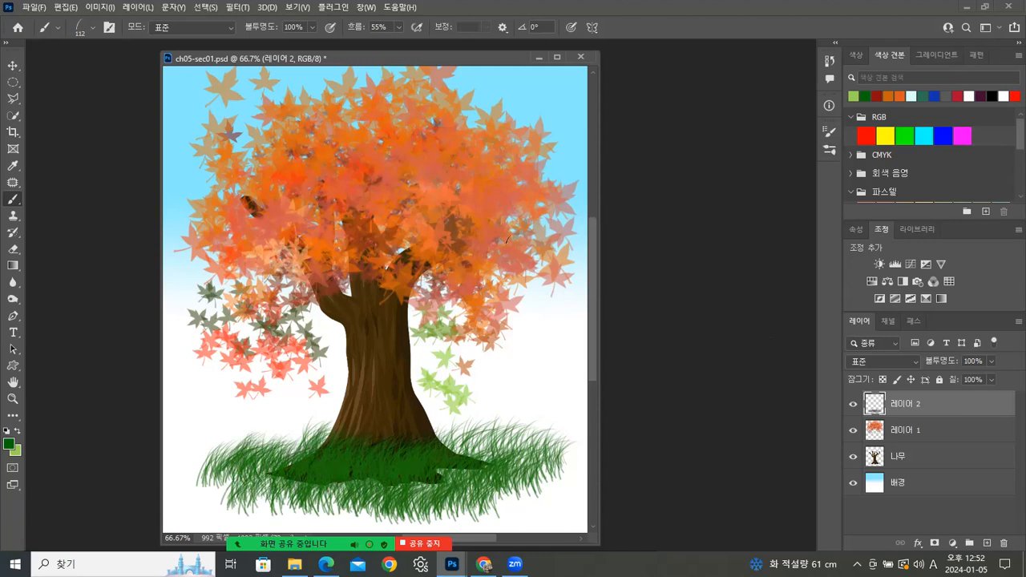
# Set the hue jitter to 18% and purity to -3%, and paint varied grass across the full width of the ground
pyautogui.press('F5')
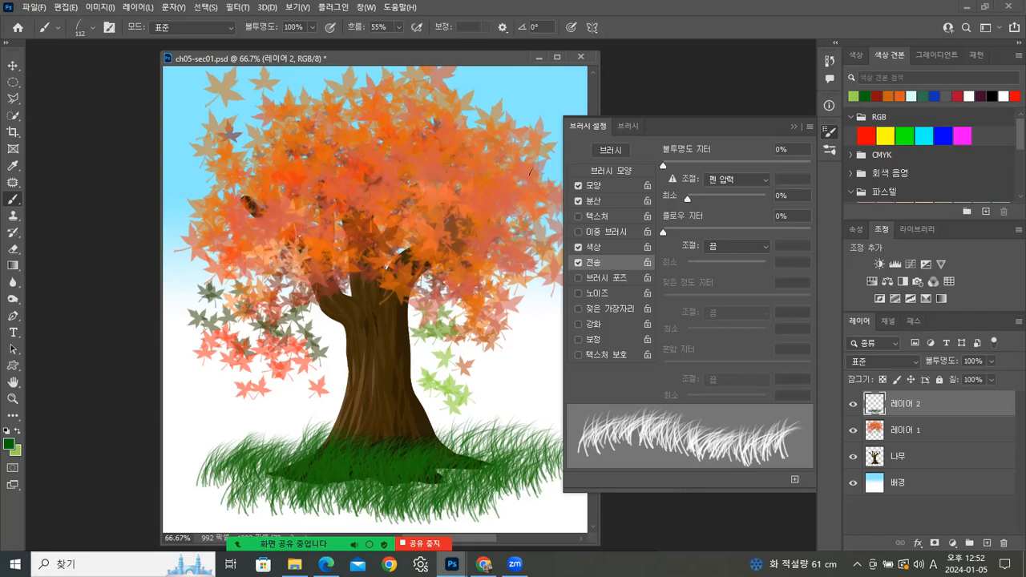
pyautogui.click(607, 245)
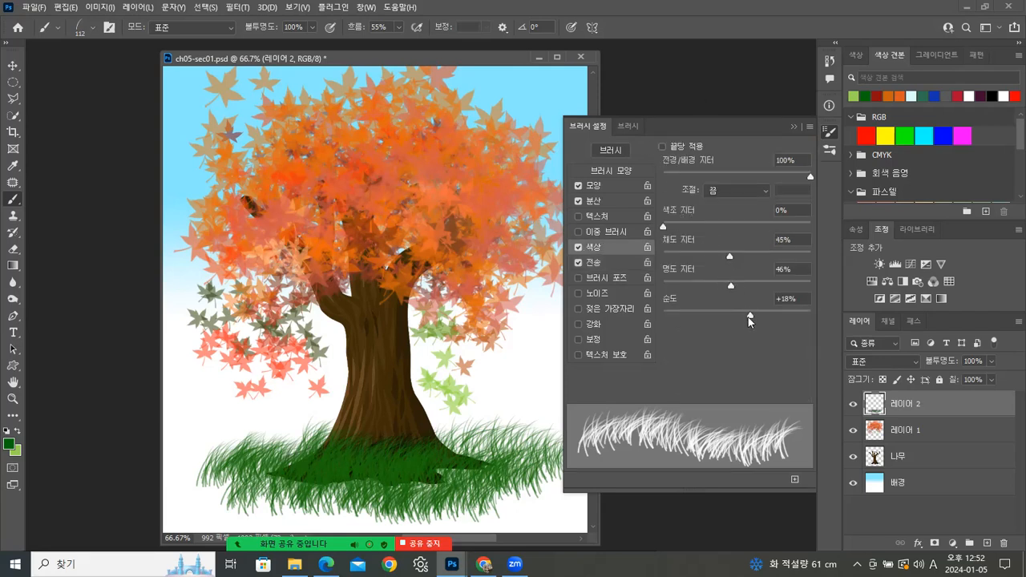
pyautogui.moveTo(664, 227); pyautogui.dragTo(687, 225)
pyautogui.moveTo(443, 474)
pyautogui.mouseDown()
pyautogui.moveTo(407, 486)
pyautogui.moveTo(264, 474)
pyautogui.moveTo(239, 451)
pyautogui.moveTo(469, 443)
pyautogui.moveTo(560, 473)
pyautogui.moveTo(529, 509)
pyautogui.moveTo(248, 502)
pyautogui.moveTo(208, 477)
pyautogui.moveTo(165, 485)
pyautogui.mouseUp()
pyautogui.moveTo(261, 440)
pyautogui.mouseDown()
pyautogui.moveTo(173, 461)
pyautogui.moveTo(301, 513)
pyautogui.moveTo(420, 489)
pyautogui.moveTo(574, 513)
pyautogui.moveTo(345, 518)
pyautogui.moveTo(355, 495)
pyautogui.moveTo(301, 489)
pyautogui.moveTo(329, 525)
pyautogui.moveTo(666, 528)
pyautogui.moveTo(514, 531)
pyautogui.mouseUp()
pyautogui.moveTo(176, 514)
pyautogui.mouseDown()
pyautogui.moveTo(206, 512)
pyautogui.moveTo(167, 479)
pyautogui.mouseUp()
pyautogui.moveTo(254, 481); pyautogui.dragTo(293, 473)
pyautogui.moveTo(473, 478)
pyautogui.mouseDown()
pyautogui.moveTo(356, 497)
pyautogui.moveTo(386, 520)
pyautogui.mouseUp()
pyautogui.moveTo(301, 513)
pyautogui.mouseDown()
pyautogui.moveTo(200, 521)
pyautogui.moveTo(226, 519)
pyautogui.moveTo(210, 529)
pyautogui.moveTo(203, 524)
pyautogui.moveTo(571, 493)
pyautogui.moveTo(516, 522)
pyautogui.moveTo(602, 524)
pyautogui.moveTo(445, 531)
pyautogui.mouseUp()
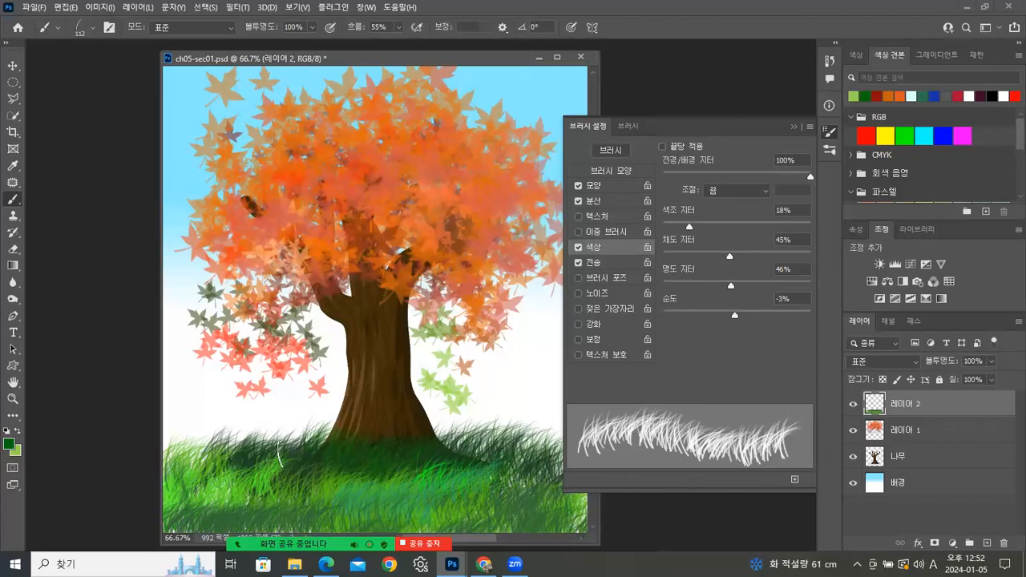
pyautogui.moveTo(536, 499)
pyautogui.mouseDown()
pyautogui.moveTo(518, 481)
pyautogui.moveTo(554, 501)
pyautogui.mouseUp()
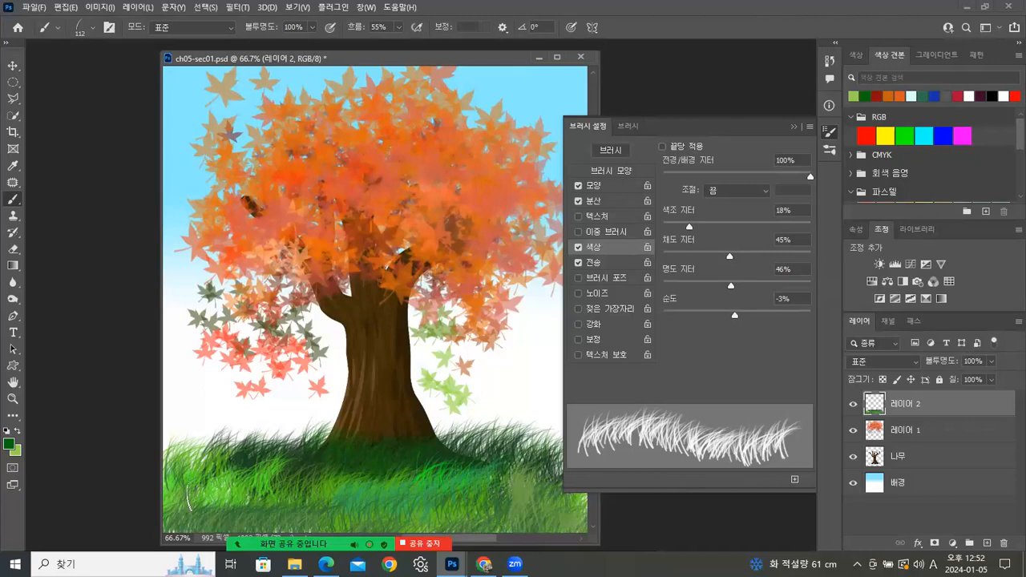
# Build up a taller mound of grass over the base of the trunk and hide the brush settings
pyautogui.moveTo(309, 453)
pyautogui.mouseDown()
pyautogui.moveTo(398, 453)
pyautogui.moveTo(493, 445)
pyautogui.mouseUp()
pyautogui.moveTo(409, 458)
pyautogui.mouseDown()
pyautogui.moveTo(490, 453)
pyautogui.moveTo(336, 455)
pyautogui.mouseUp()
pyautogui.moveTo(244, 453)
pyautogui.mouseDown()
pyautogui.moveTo(386, 394)
pyautogui.moveTo(271, 442)
pyautogui.moveTo(297, 419)
pyautogui.moveTo(410, 425)
pyautogui.moveTo(390, 414)
pyautogui.moveTo(503, 449)
pyautogui.moveTo(368, 426)
pyautogui.moveTo(313, 433)
pyautogui.moveTo(455, 443)
pyautogui.moveTo(374, 461)
pyautogui.moveTo(401, 464)
pyautogui.moveTo(324, 472)
pyautogui.moveTo(256, 454)
pyautogui.moveTo(307, 439)
pyautogui.moveTo(347, 457)
pyautogui.moveTo(458, 447)
pyautogui.moveTo(569, 478)
pyautogui.moveTo(417, 499)
pyautogui.moveTo(337, 490)
pyautogui.moveTo(335, 464)
pyautogui.moveTo(309, 463)
pyautogui.moveTo(422, 461)
pyautogui.moveTo(365, 488)
pyautogui.moveTo(381, 445)
pyautogui.mouseUp()
pyautogui.moveTo(495, 456)
pyautogui.mouseDown()
pyautogui.moveTo(329, 459)
pyautogui.moveTo(284, 497)
pyautogui.moveTo(236, 507)
pyautogui.mouseUp()
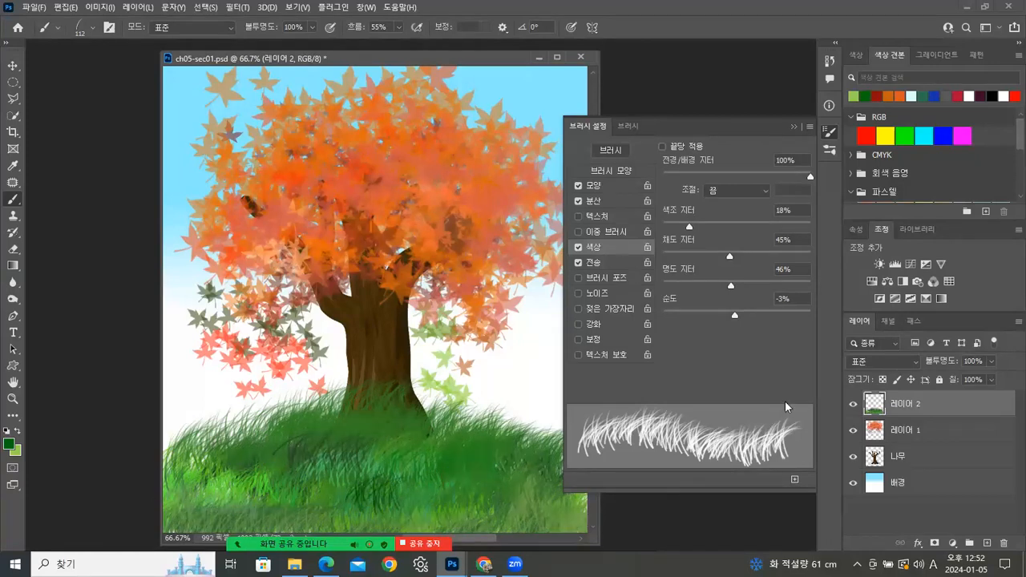
pyautogui.click(793, 127)
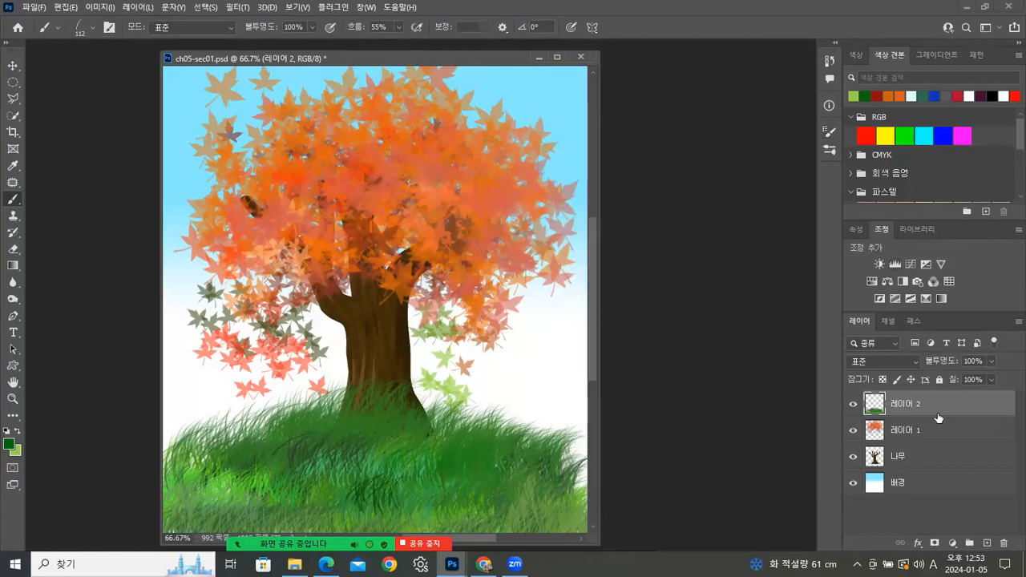
# Move the grass layer 레이어 2 directly beneath the tree layer 나무, and place 나무 above the leaf layer 레이어 1
pyautogui.click(952, 457)
pyautogui.moveTo(953, 457)
pyautogui.mouseDown()
pyautogui.moveTo(958, 429)
pyautogui.moveTo(963, 454)
pyautogui.mouseUp()
pyautogui.moveTo(944, 406); pyautogui.dragTo(937, 466)
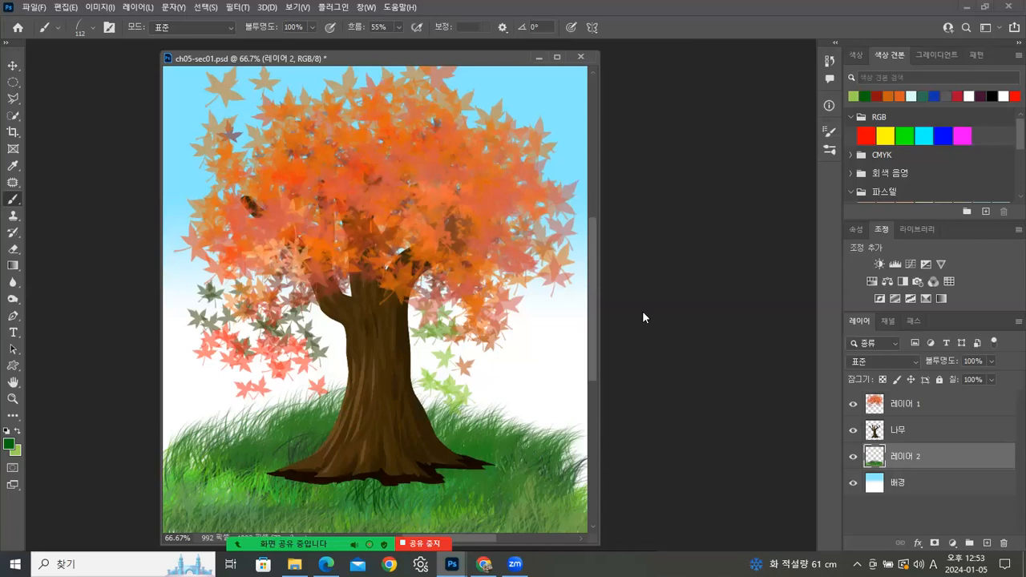
pyautogui.click(926, 406)
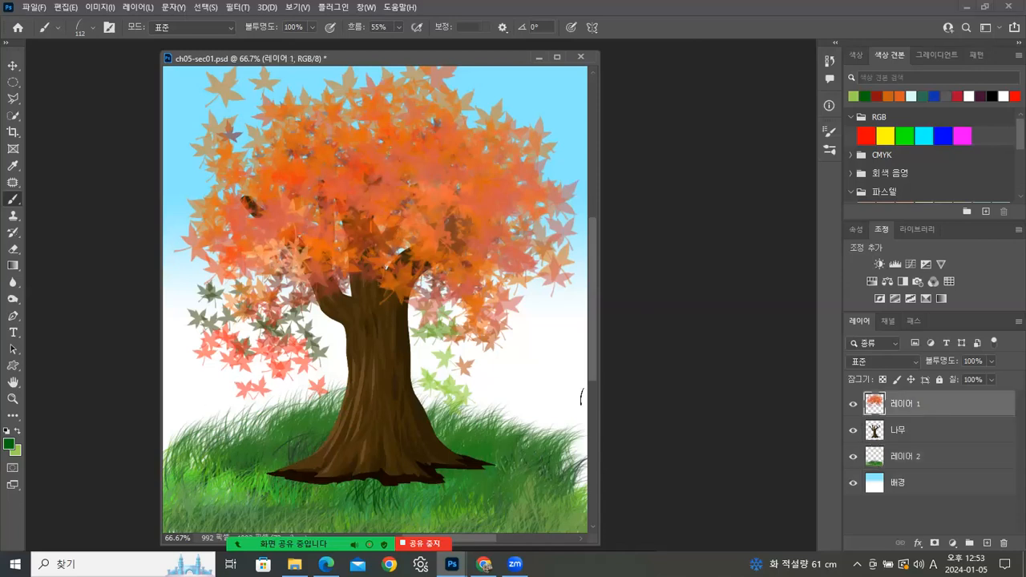
pyautogui.moveTo(944, 431); pyautogui.dragTo(922, 401)
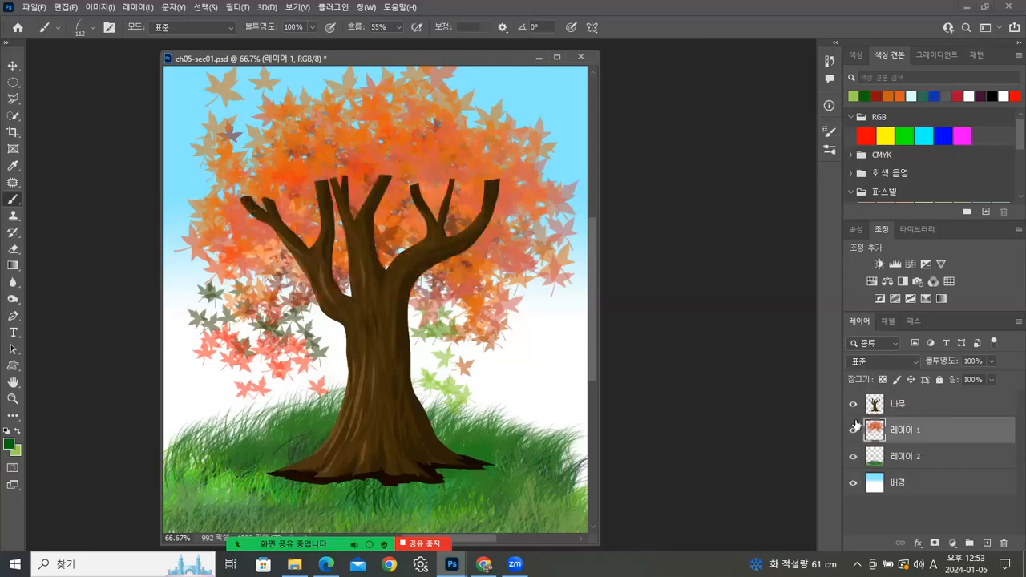
# Add a new layer directly above the tree layer 나무 and set the foreground color to reddish brown 972203
pyautogui.click(916, 406)
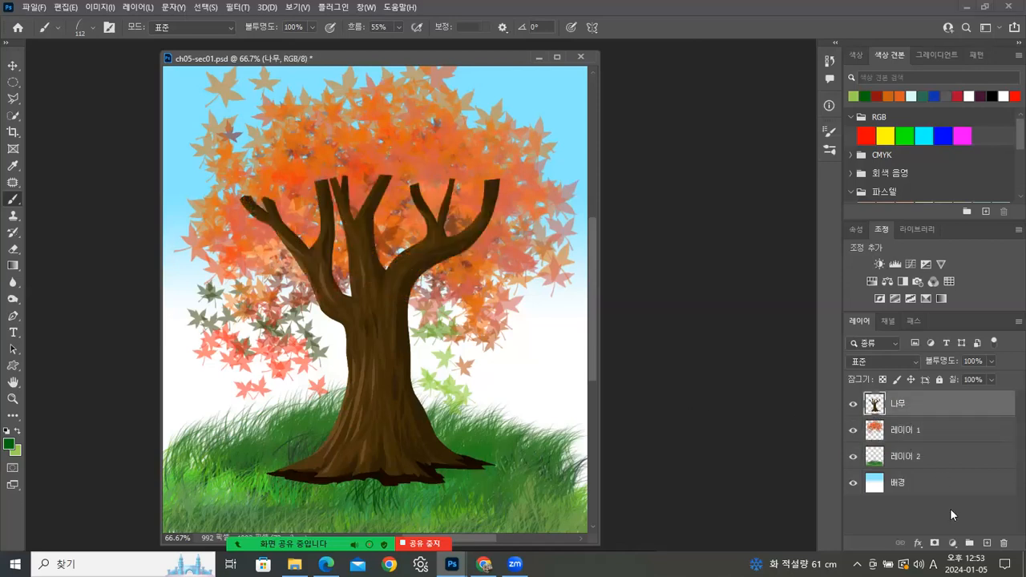
pyautogui.click(989, 543)
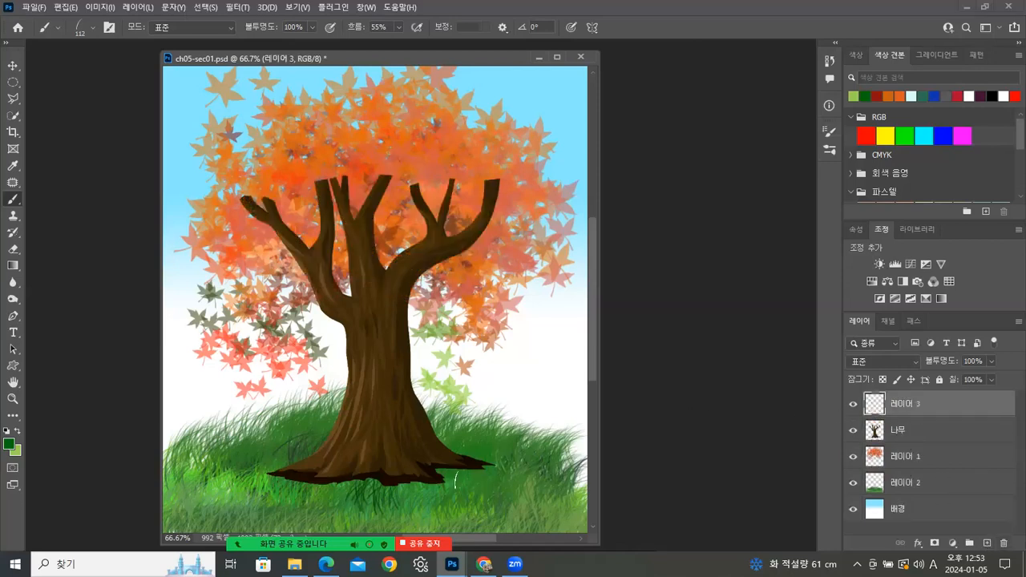
pyautogui.click(9, 445)
pyautogui.click(496, 344)
pyautogui.click(493, 488)
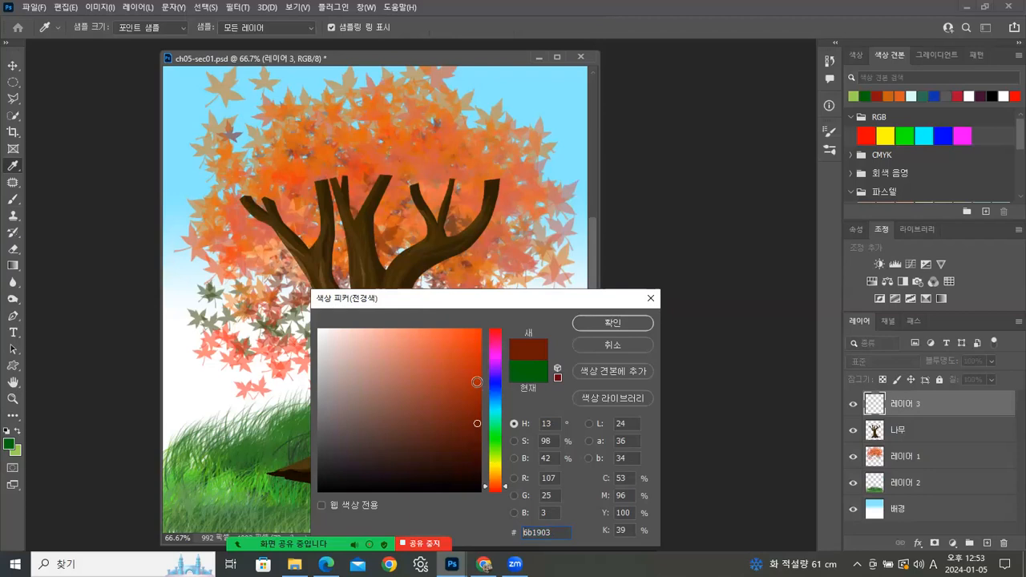
pyautogui.click(455, 410)
pyautogui.click(478, 396)
pyautogui.click(610, 325)
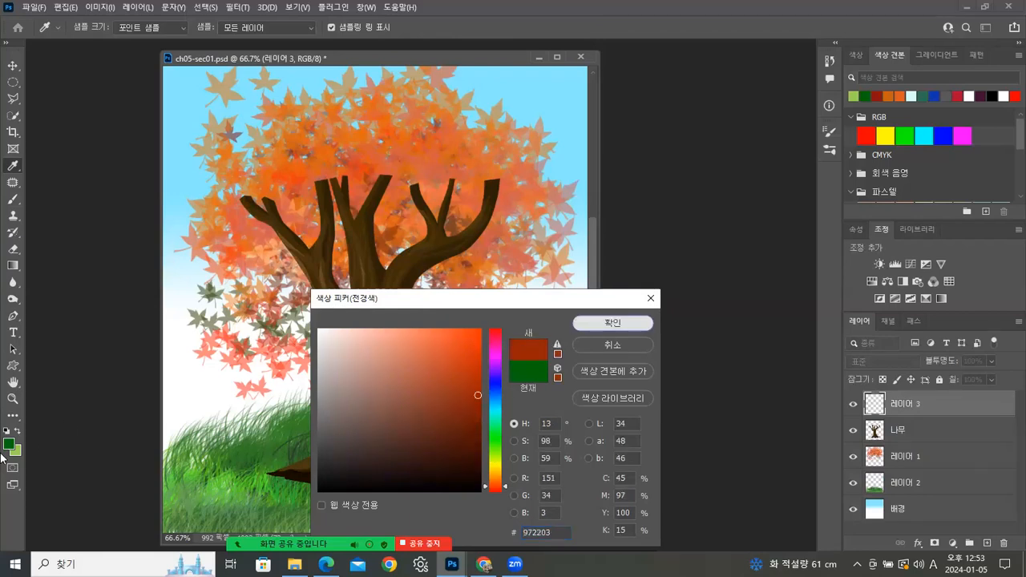
# Change the foreground color to a bright, saturated orange
pyautogui.press('b')
pyautogui.click(9, 443)
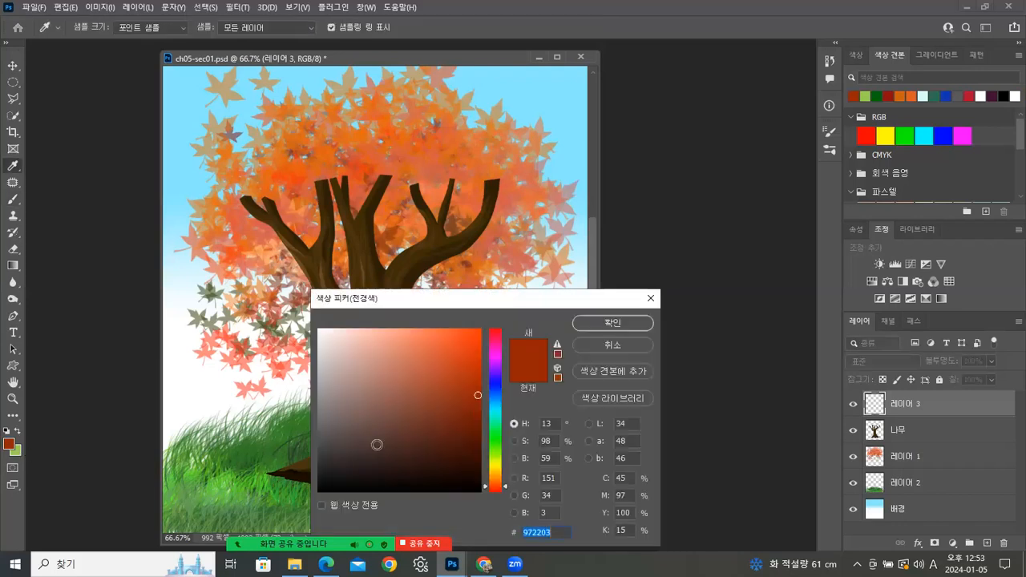
pyautogui.click(493, 471)
pyautogui.moveTo(432, 364); pyautogui.dragTo(479, 331)
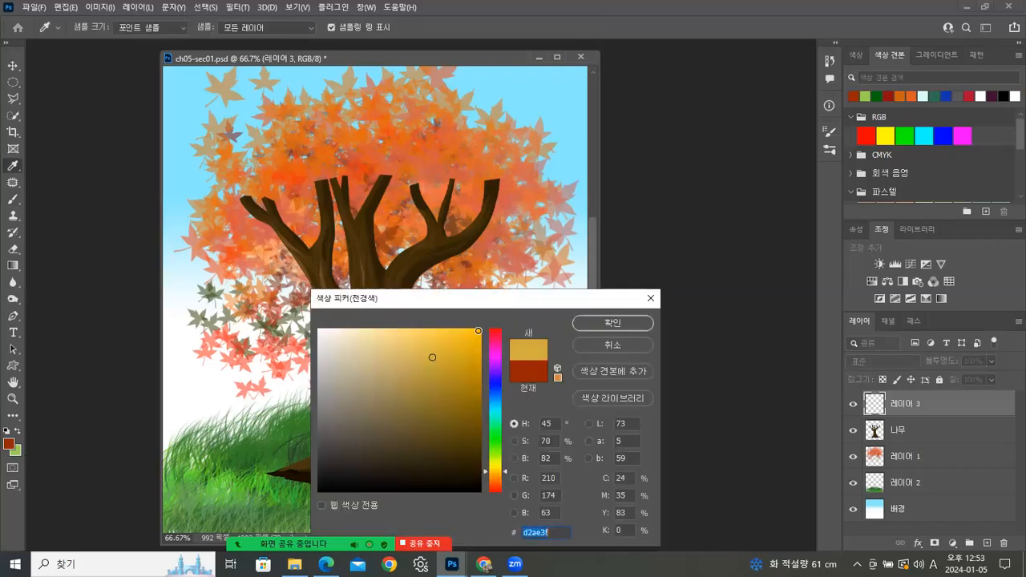
pyautogui.moveTo(498, 471); pyautogui.dragTo(499, 484)
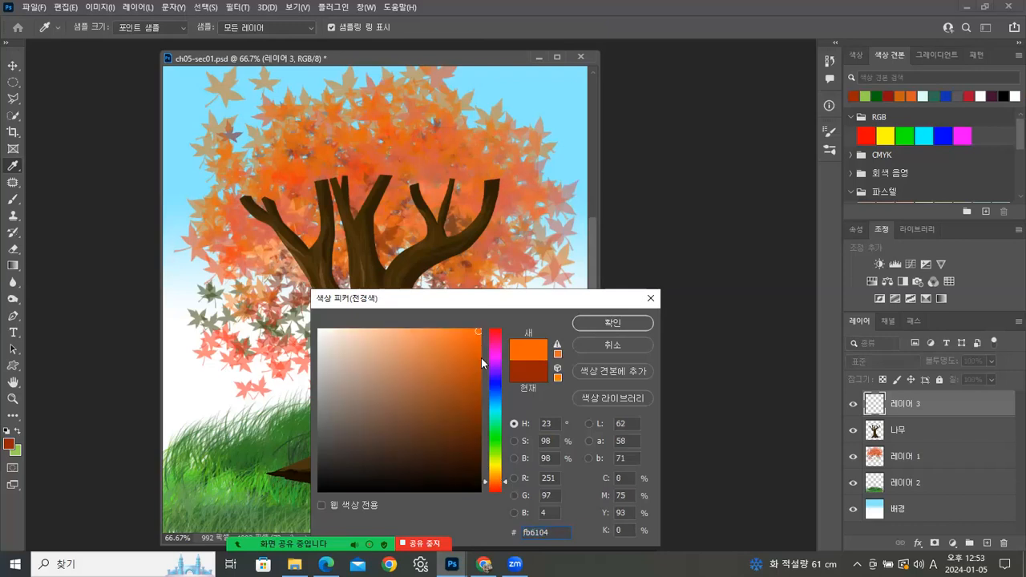
pyautogui.click(611, 323)
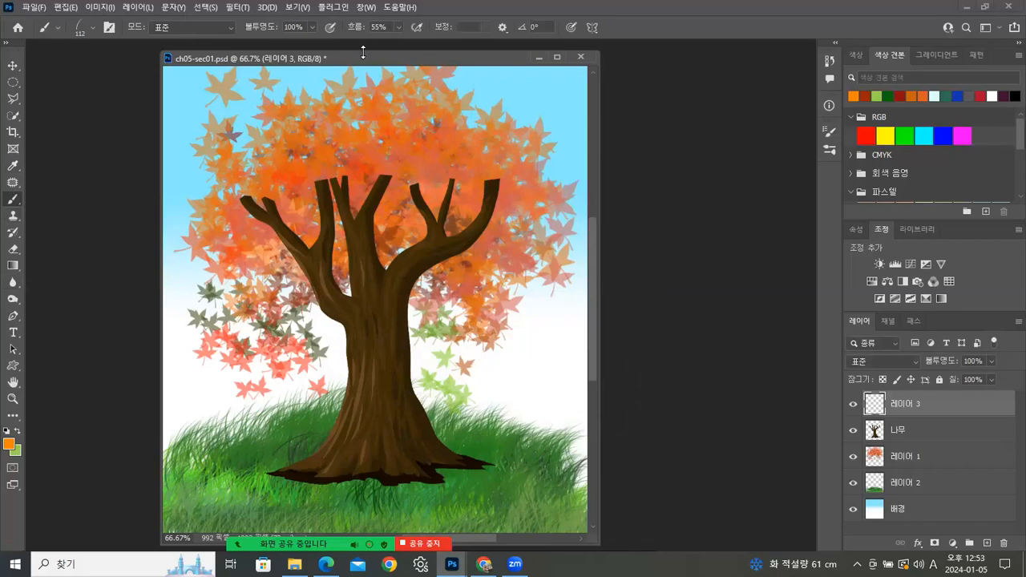
# Choose the 74 px maple leaf brush tip, set its size to 78 px and its size jitter to 100%
pyautogui.press('F5')
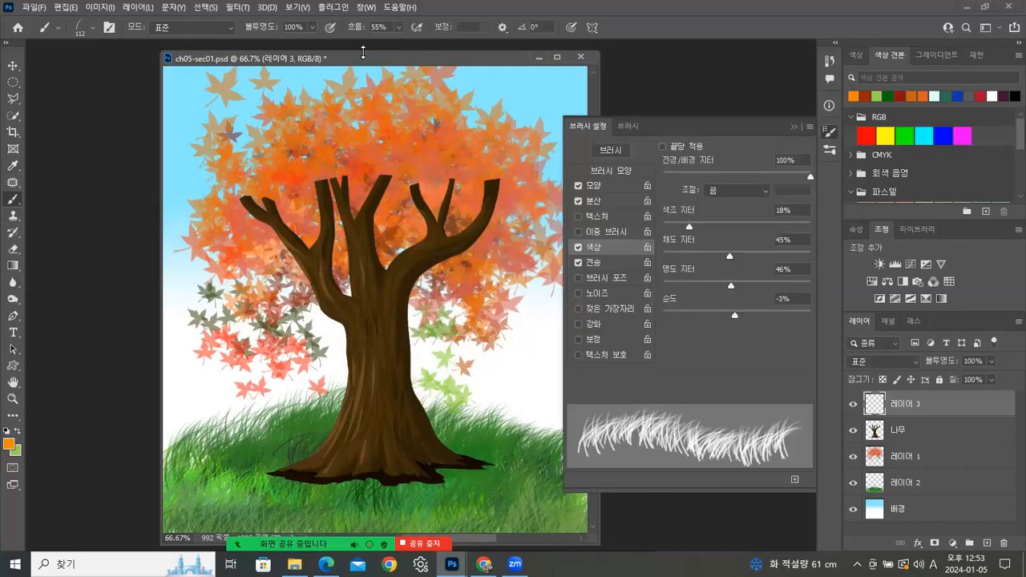
pyautogui.click(633, 170)
pyautogui.click(777, 195)
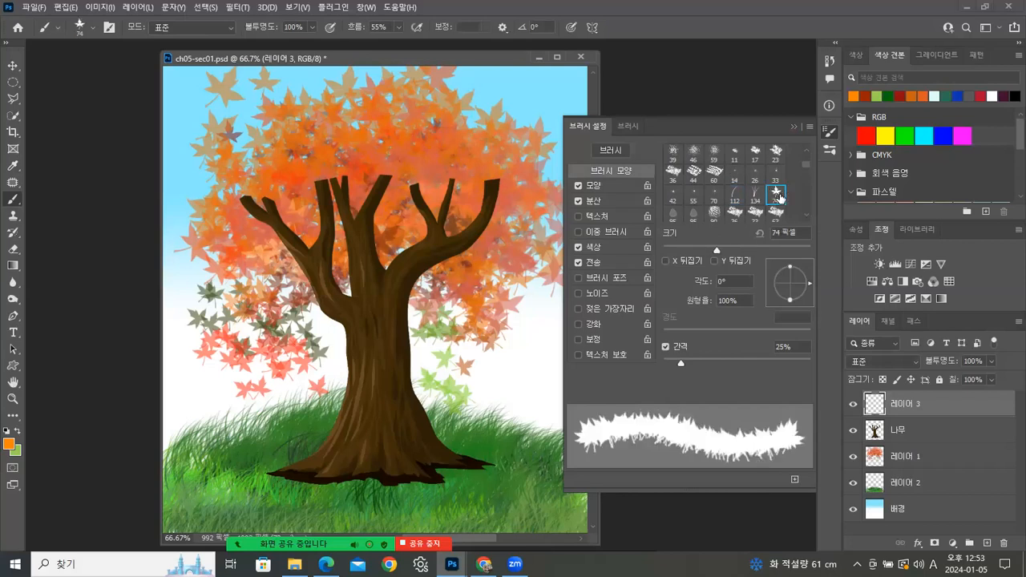
pyautogui.moveTo(720, 250); pyautogui.dragTo(722, 251)
pyautogui.click(607, 186)
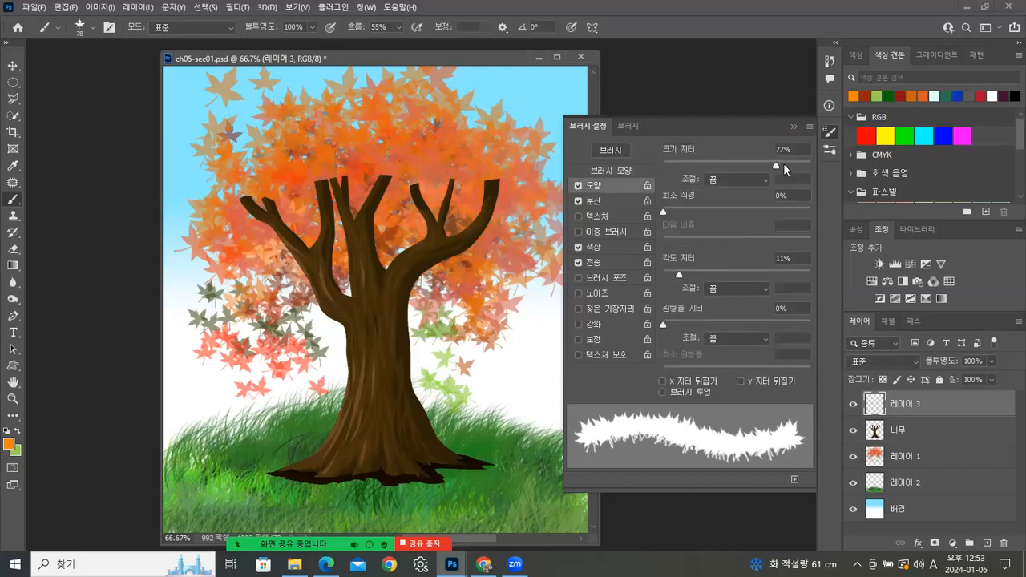
pyautogui.moveTo(784, 169); pyautogui.dragTo(834, 173)
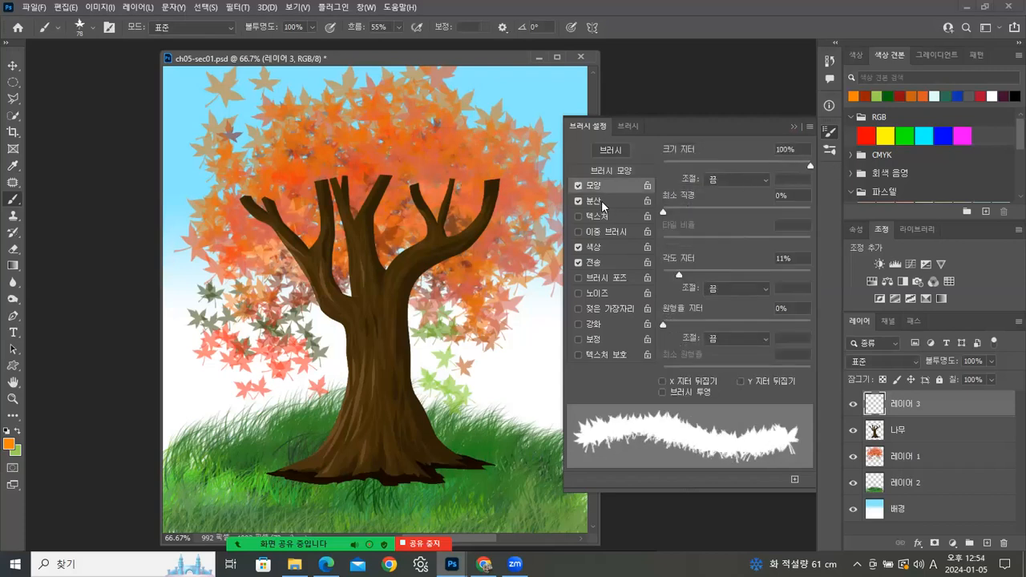
# Set the scatter count to 2, hue jitter to 13% and purity to -5%, and paint short leaf strokes over the upper branches
pyautogui.click(601, 201)
pyautogui.moveTo(696, 213)
pyautogui.mouseDown()
pyautogui.moveTo(713, 211)
pyautogui.moveTo(676, 211)
pyautogui.mouseUp()
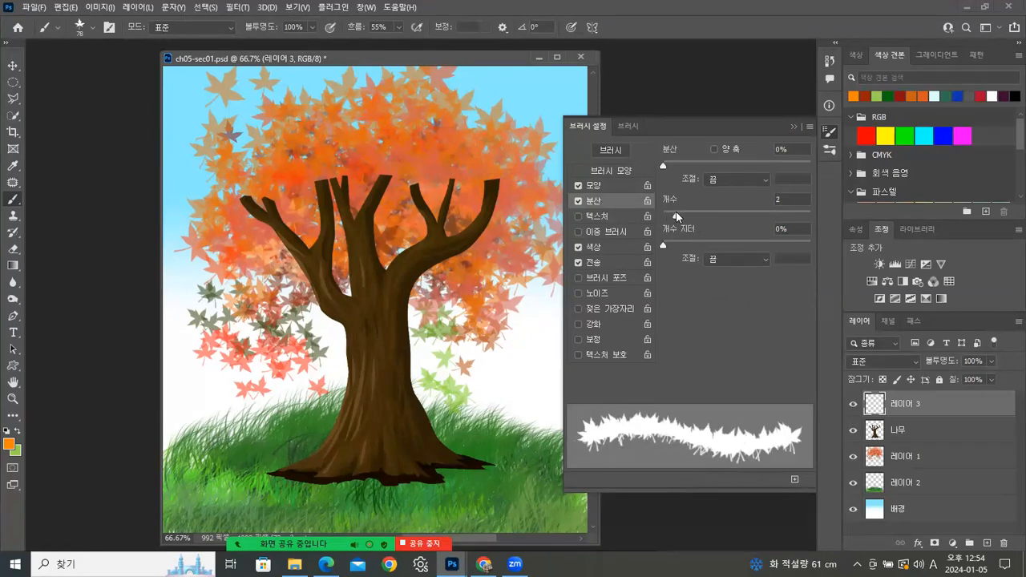
pyautogui.click(604, 246)
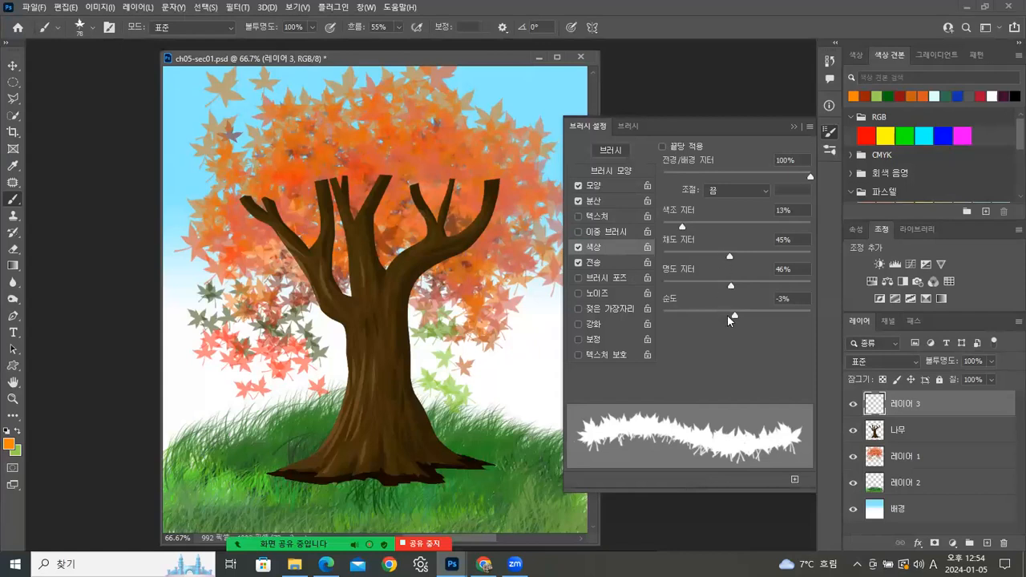
pyautogui.moveTo(730, 314); pyautogui.dragTo(711, 320)
pyautogui.moveTo(391, 154); pyautogui.dragTo(374, 164)
pyautogui.moveTo(250, 178); pyautogui.dragTo(304, 181)
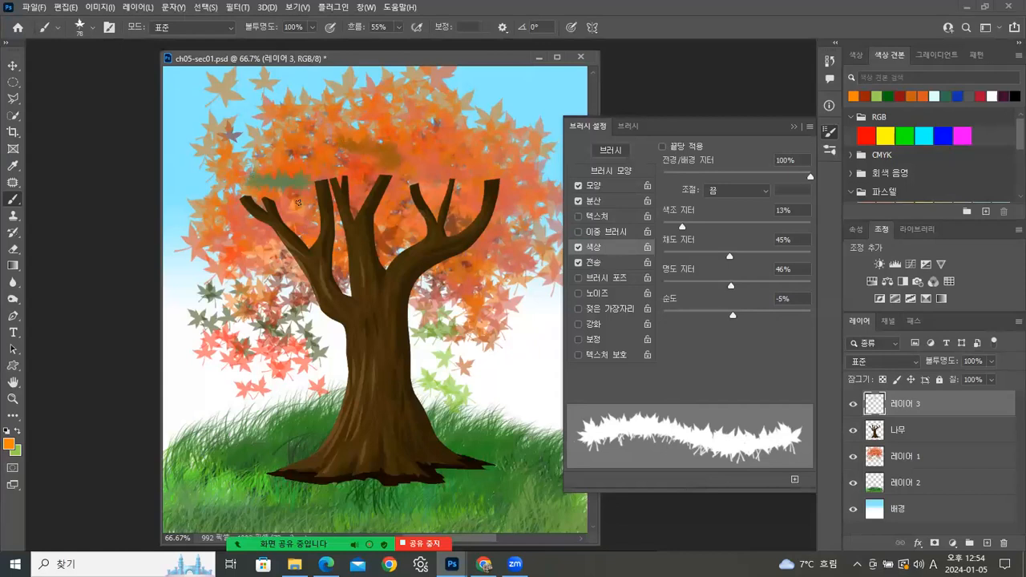
# Change the background color to a dark reddish brown
pyautogui.click(16, 451)
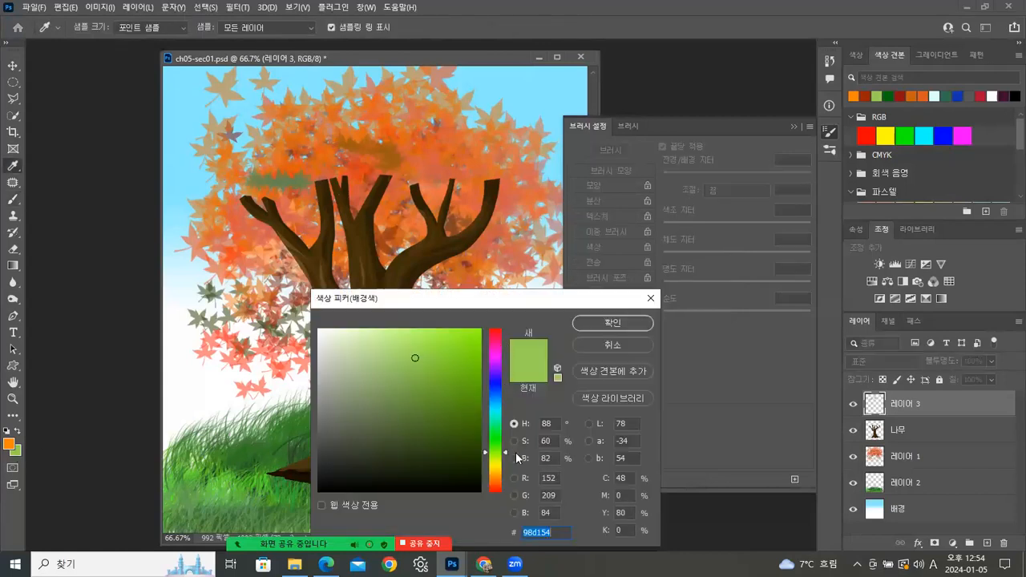
pyautogui.click(496, 488)
pyautogui.click(474, 435)
pyautogui.click(634, 321)
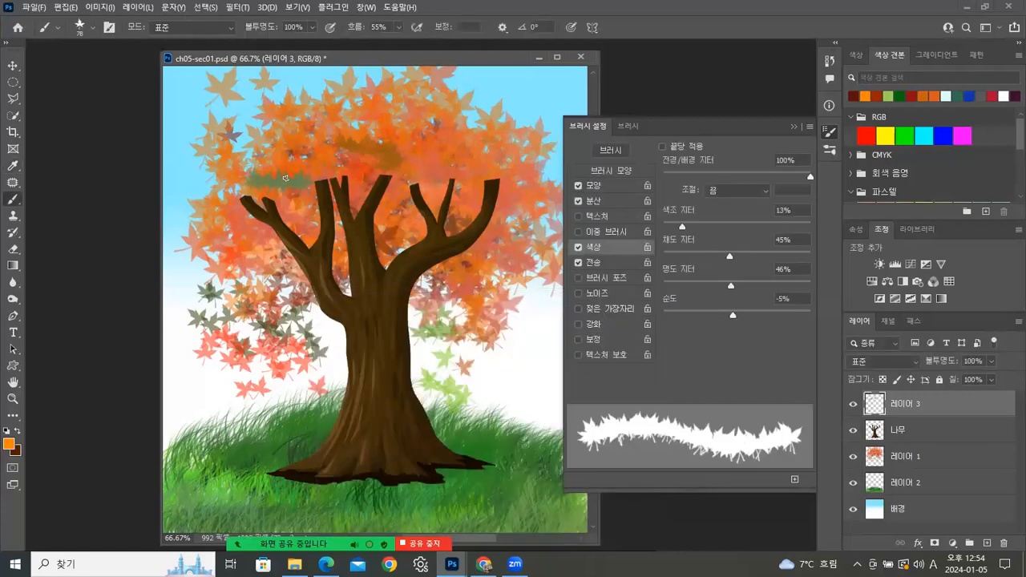
# Paint leaf strokes across the middle of the crown, raising the brush purity to +16% between strokes
pyautogui.moveTo(319, 138)
pyautogui.mouseDown()
pyautogui.moveTo(390, 154)
pyautogui.moveTo(298, 171)
pyautogui.moveTo(400, 176)
pyautogui.moveTo(407, 142)
pyautogui.moveTo(449, 141)
pyautogui.moveTo(364, 151)
pyautogui.moveTo(423, 175)
pyautogui.mouseUp()
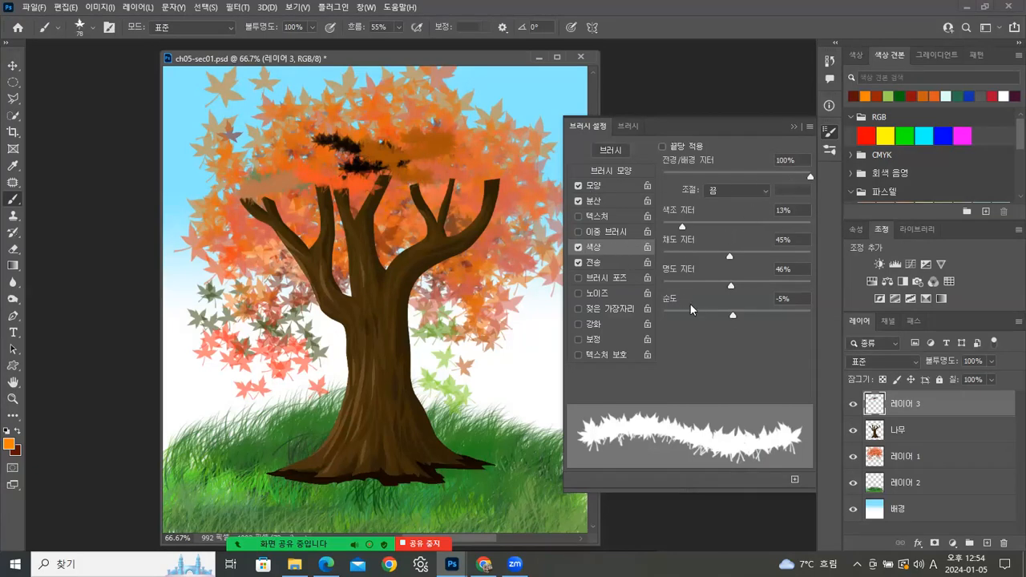
pyautogui.click(749, 316)
pyautogui.moveTo(380, 174)
pyautogui.mouseDown()
pyautogui.moveTo(319, 158)
pyautogui.moveTo(364, 146)
pyautogui.mouseUp()
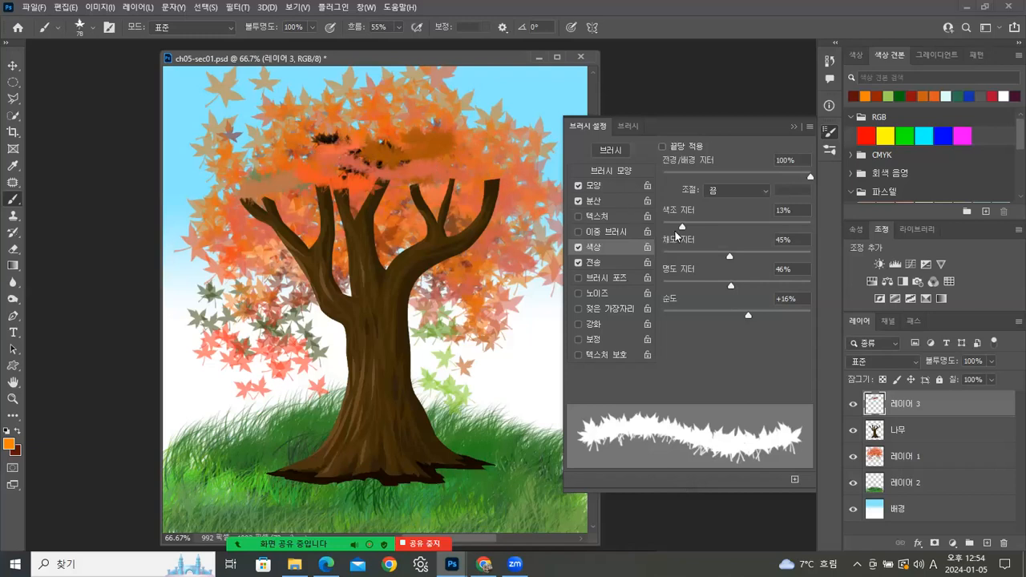
# Enlarge the leaf brush to 124 px and paint broad foliage strokes over the branches
pyautogui.click(606, 169)
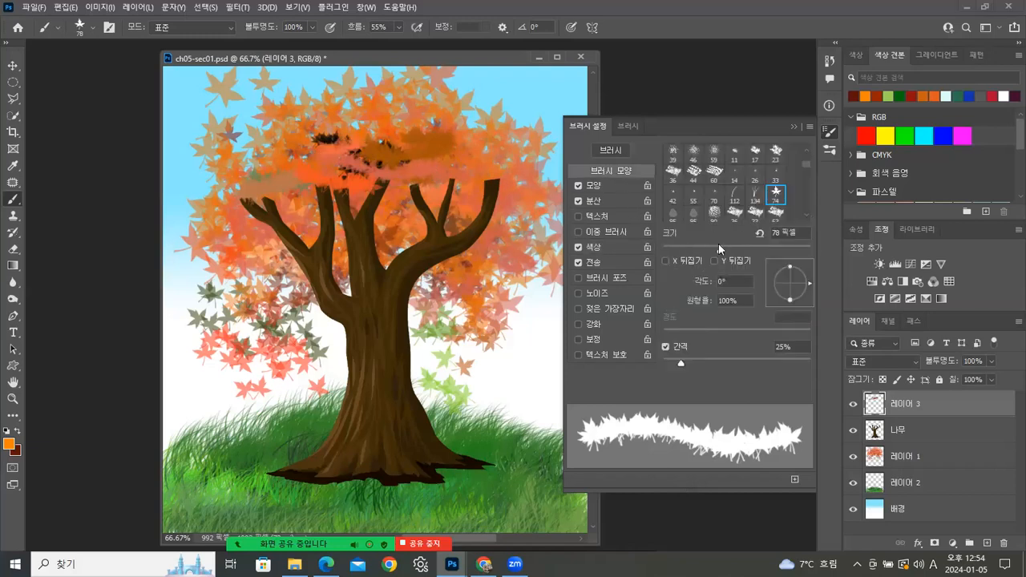
pyautogui.moveTo(729, 252); pyautogui.dragTo(748, 251)
pyautogui.moveTo(456, 178)
pyautogui.mouseDown()
pyautogui.moveTo(300, 162)
pyautogui.moveTo(308, 178)
pyautogui.moveTo(374, 154)
pyautogui.moveTo(457, 149)
pyautogui.moveTo(419, 132)
pyautogui.moveTo(245, 221)
pyautogui.mouseUp()
pyautogui.moveTo(300, 163)
pyautogui.mouseDown()
pyautogui.moveTo(348, 205)
pyautogui.moveTo(428, 188)
pyautogui.moveTo(479, 200)
pyautogui.moveTo(484, 180)
pyautogui.moveTo(494, 202)
pyautogui.moveTo(459, 236)
pyautogui.moveTo(416, 213)
pyautogui.moveTo(269, 231)
pyautogui.moveTo(265, 207)
pyautogui.moveTo(288, 179)
pyautogui.moveTo(298, 141)
pyautogui.moveTo(385, 211)
pyautogui.moveTo(429, 216)
pyautogui.moveTo(435, 231)
pyautogui.moveTo(461, 239)
pyautogui.moveTo(501, 220)
pyautogui.moveTo(499, 209)
pyautogui.moveTo(418, 221)
pyautogui.mouseUp()
pyautogui.moveTo(341, 243); pyautogui.dragTo(376, 226)
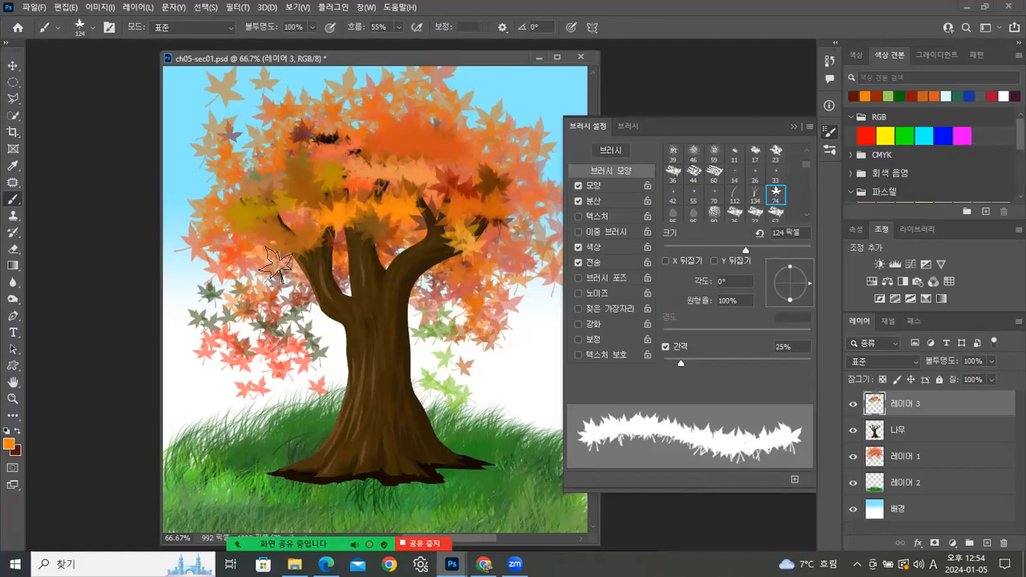
# Dab individual maple leaves over the crown and upper trunk, and hide the brush settings
pyautogui.click(385, 144)
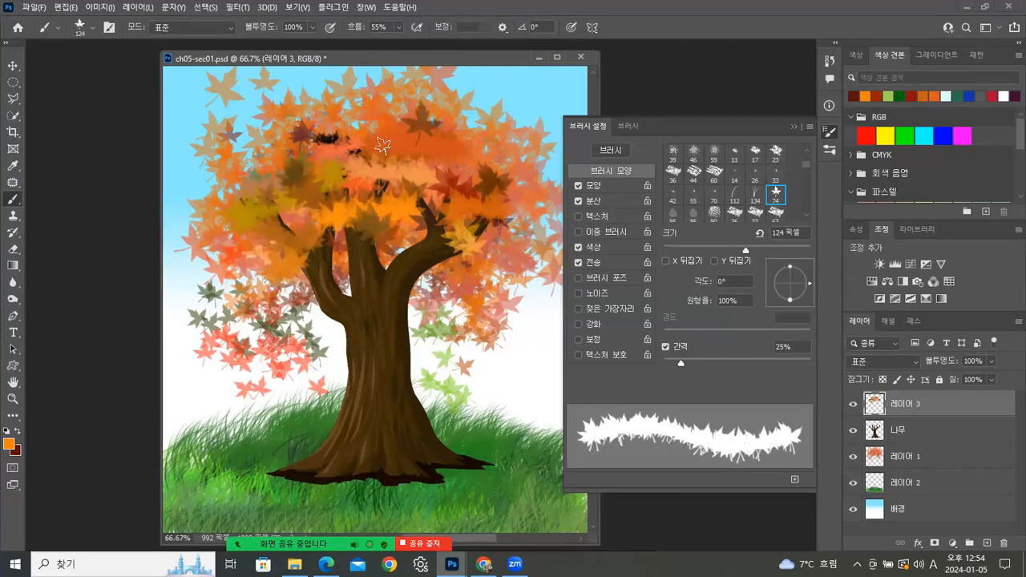
pyautogui.click(450, 159)
pyautogui.click(514, 231)
pyautogui.click(525, 215)
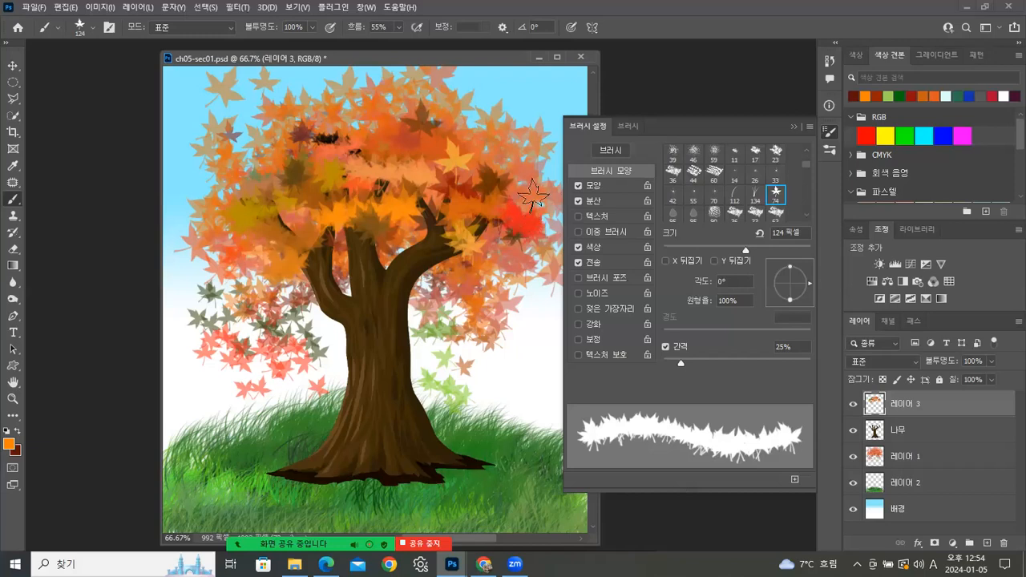
pyautogui.click(321, 265)
pyautogui.click(351, 225)
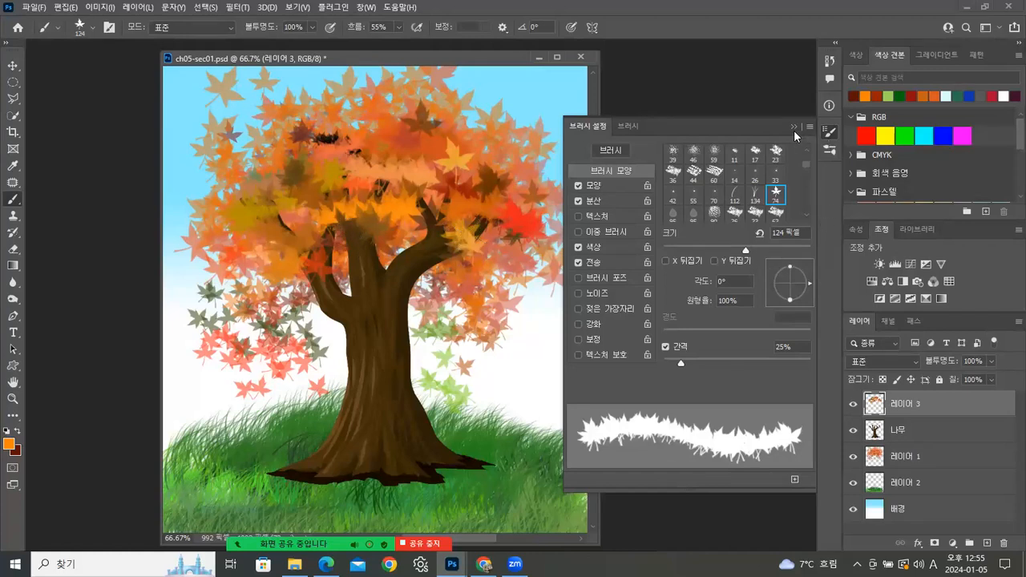
pyautogui.click(794, 126)
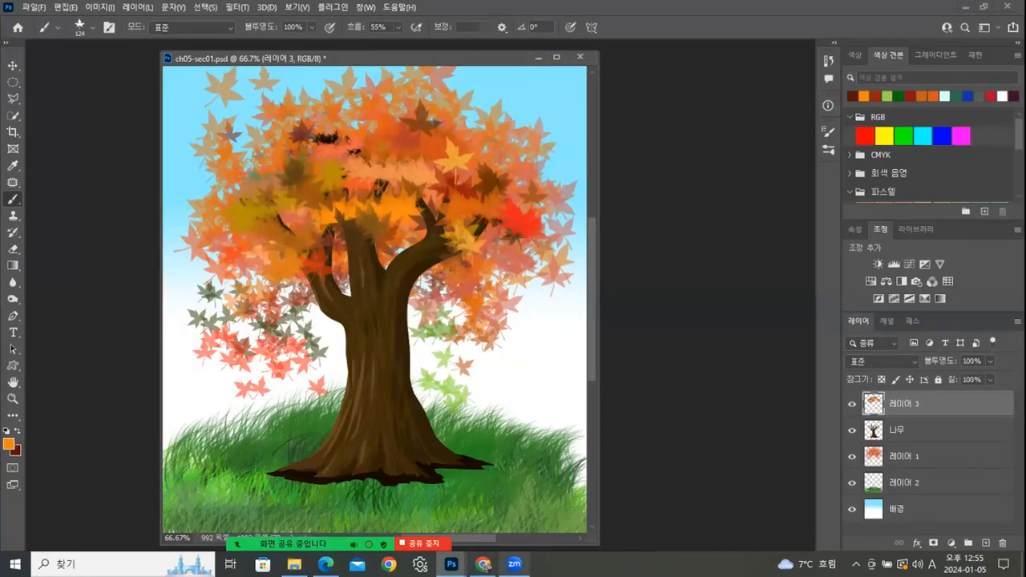
pyautogui.click(515, 564)
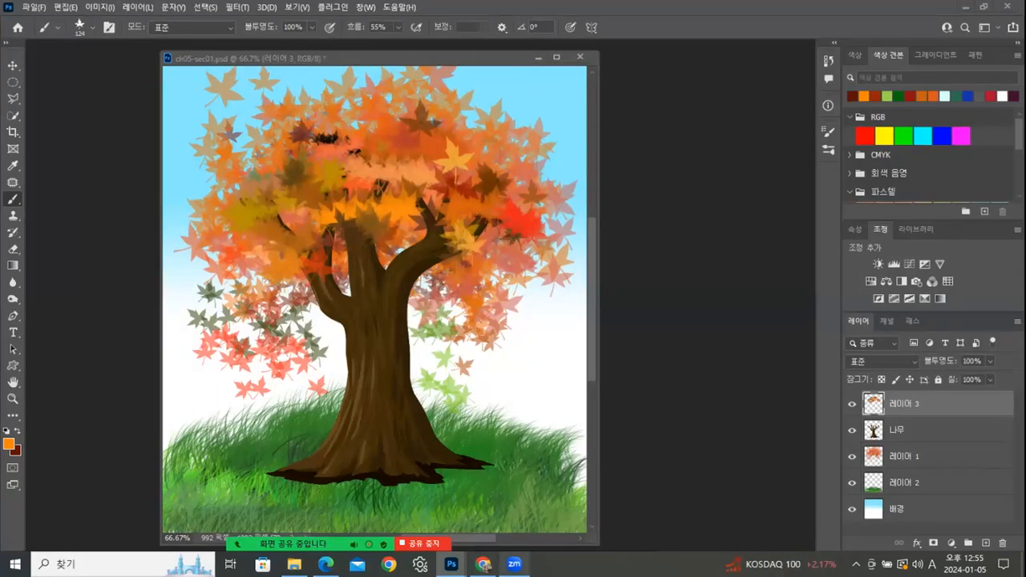
pyautogui.moveTo(514, 564)
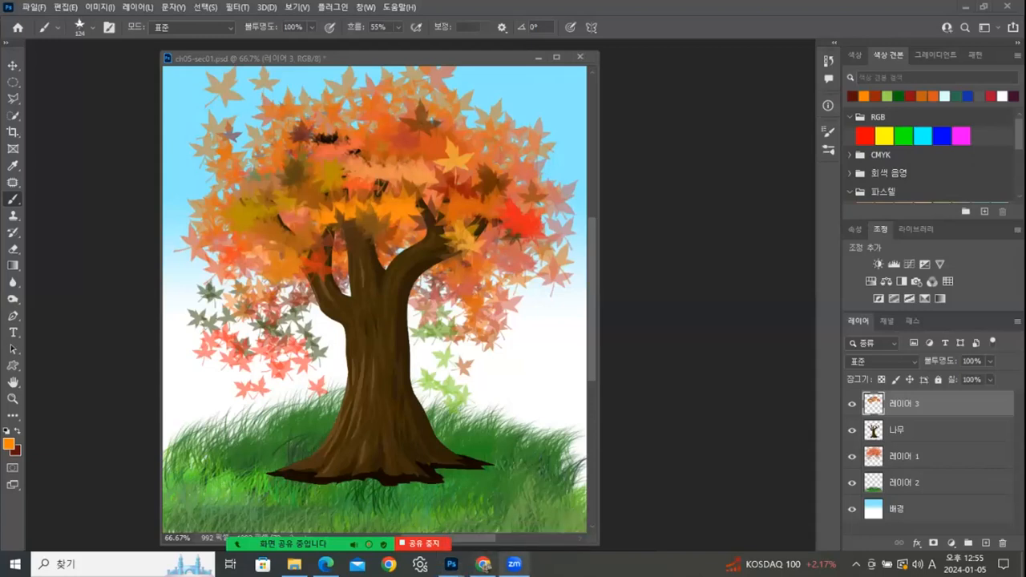
pyautogui.moveTo(482, 565)
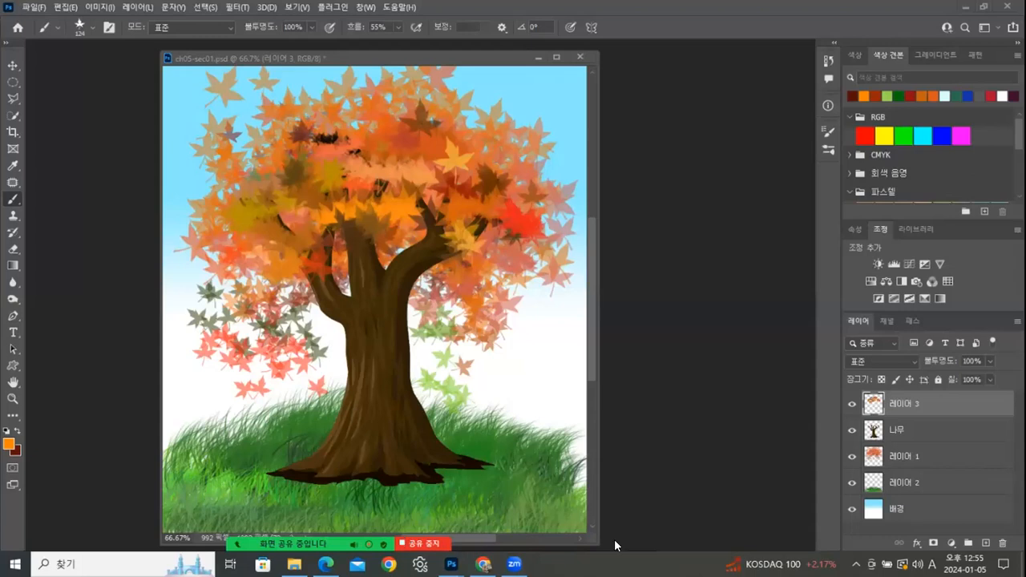
pyautogui.moveTo(640, 536)
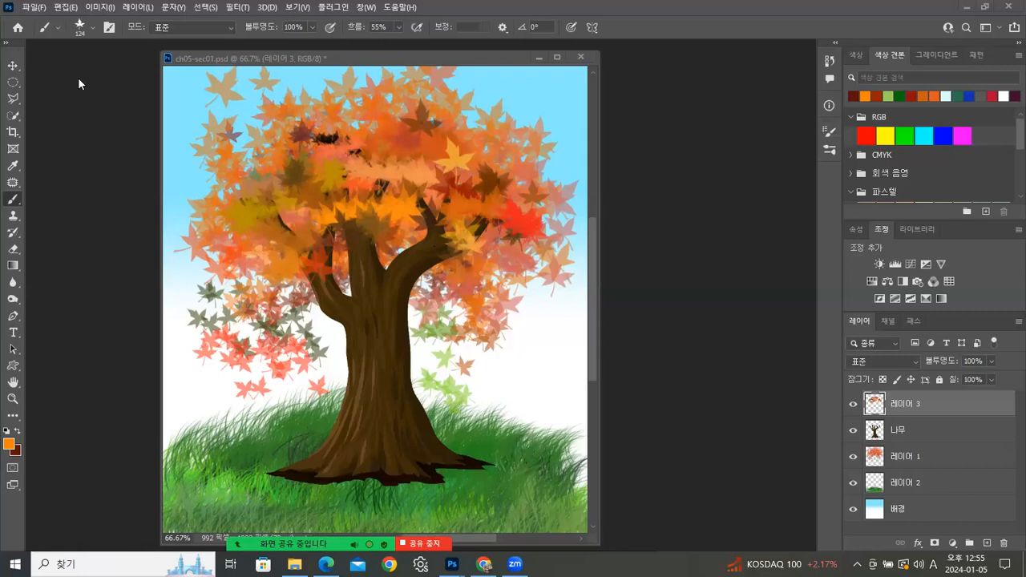
# Examine the options of the brush preset picker, including the entry for loading legacy brushes
pyautogui.click(93, 27)
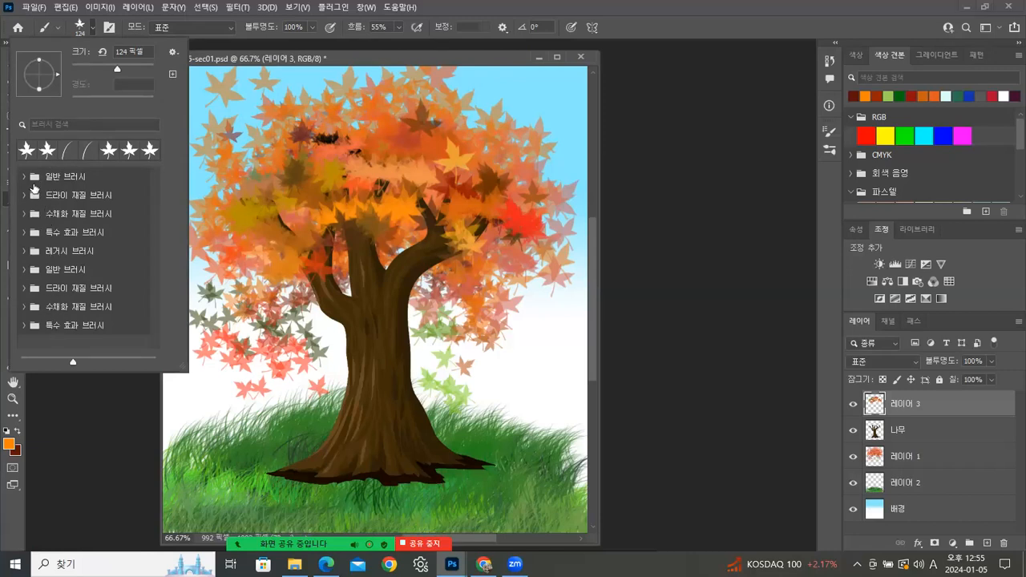
pyautogui.click(174, 53)
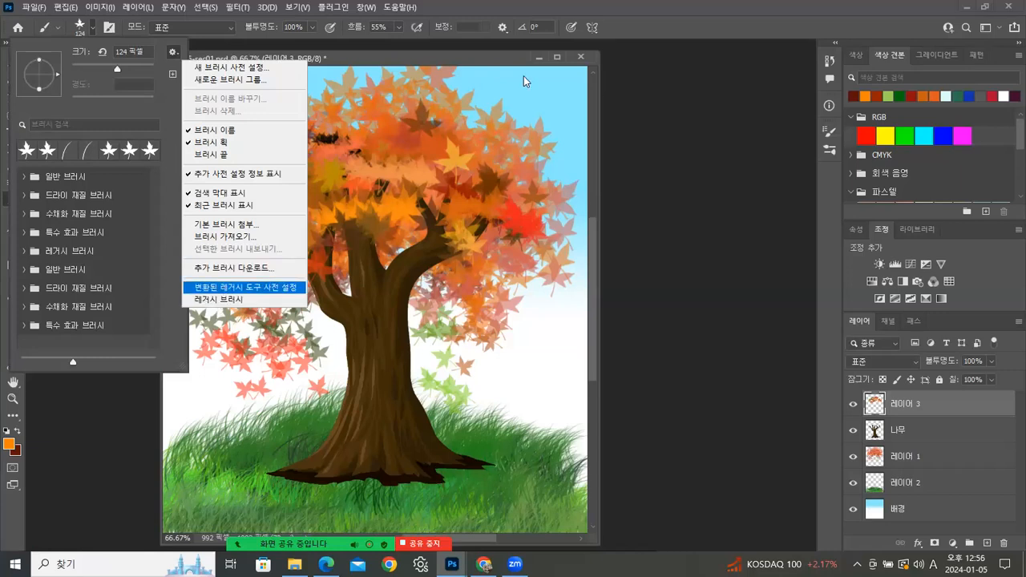
pyautogui.click(344, 9)
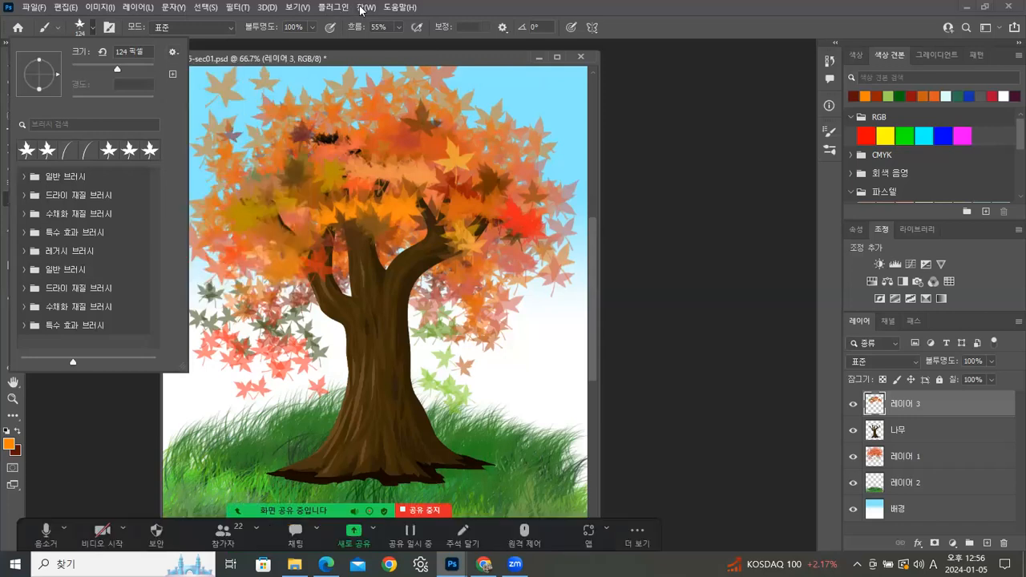
# Display the list of brush preset groups and move the document window clear of it
pyautogui.click(364, 7)
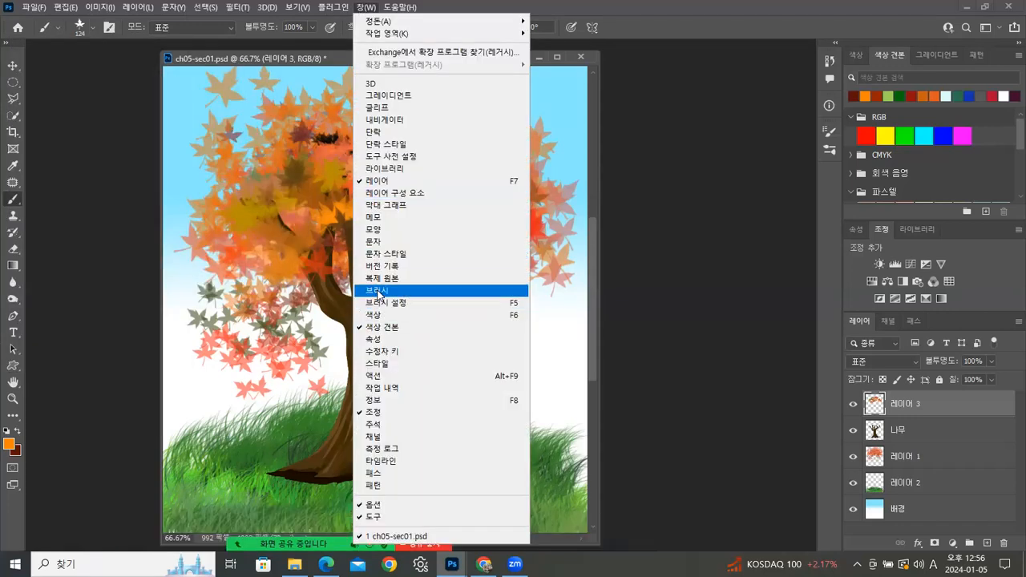
pyautogui.click(379, 292)
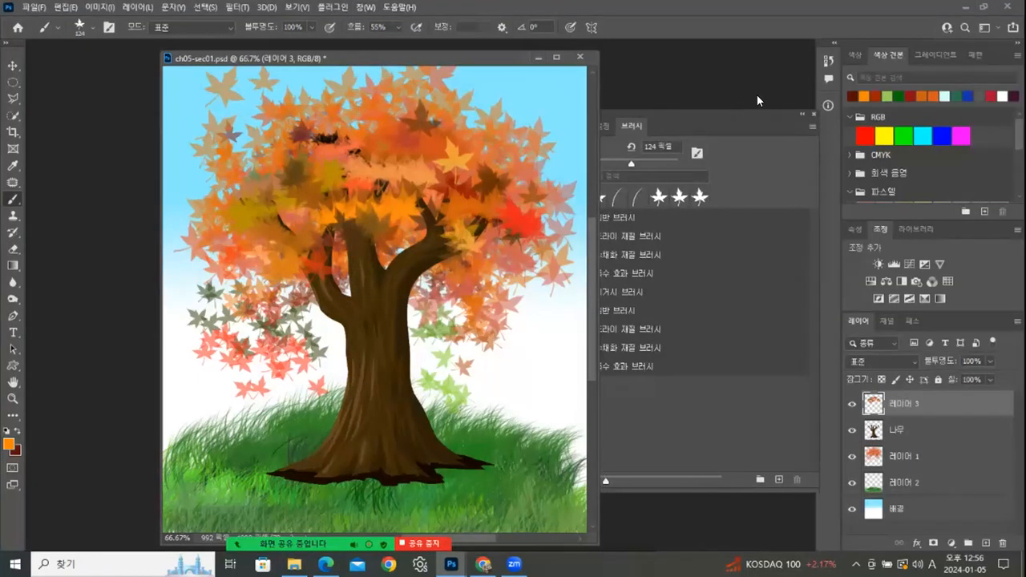
pyautogui.moveTo(479, 61)
pyautogui.mouseDown()
pyautogui.moveTo(389, 70)
pyautogui.moveTo(397, 67)
pyautogui.mouseUp()
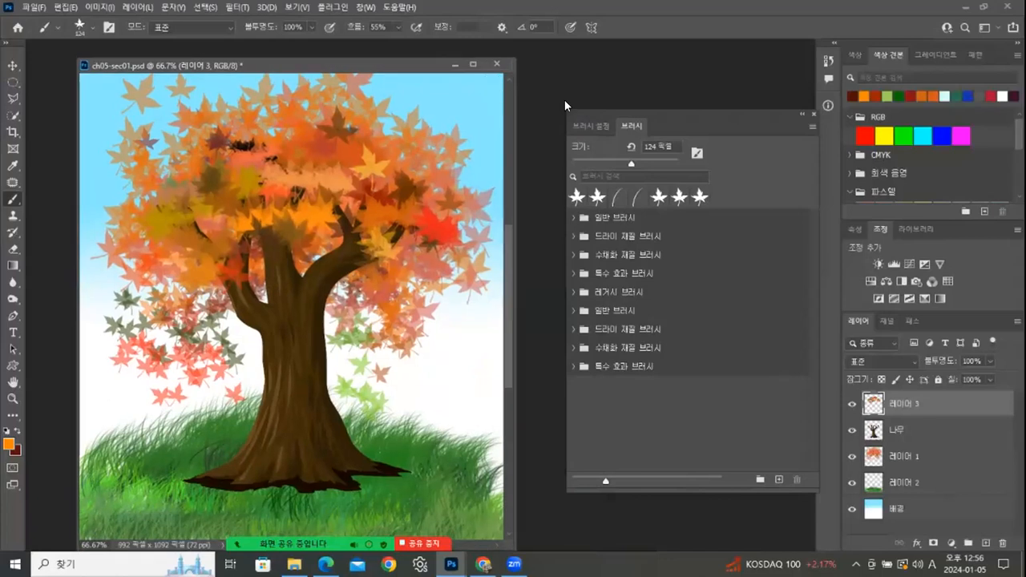
# Compare the option lists of the brush settings and brush presets, including the legacy brushes entry, and put both away
pyautogui.click(598, 125)
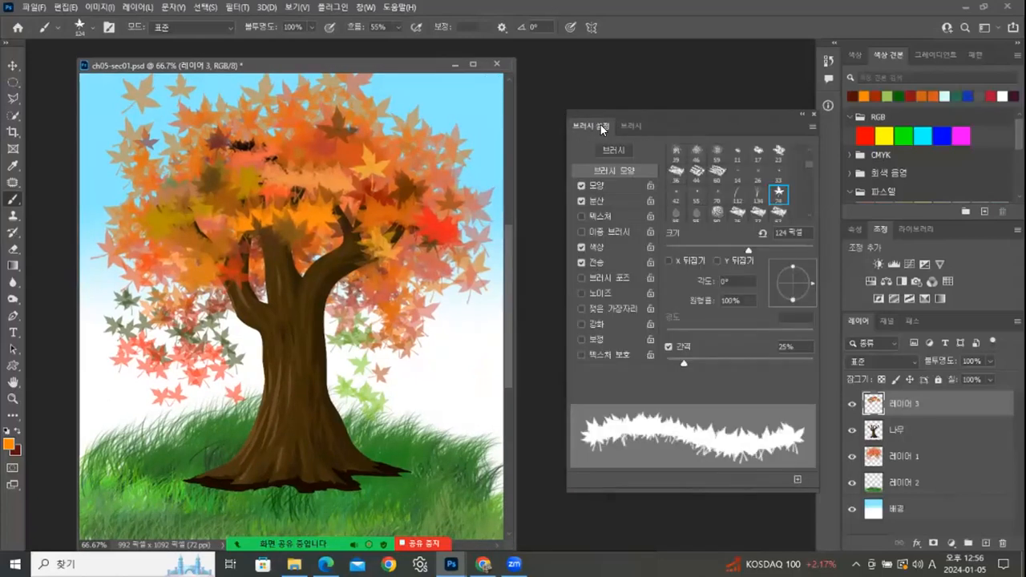
pyautogui.click(810, 123)
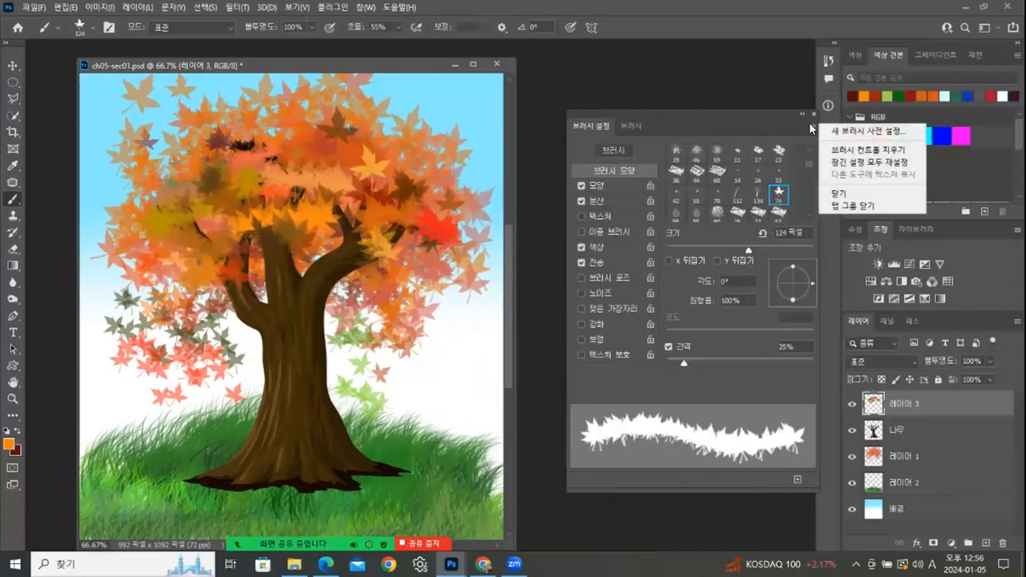
pyautogui.click(814, 128)
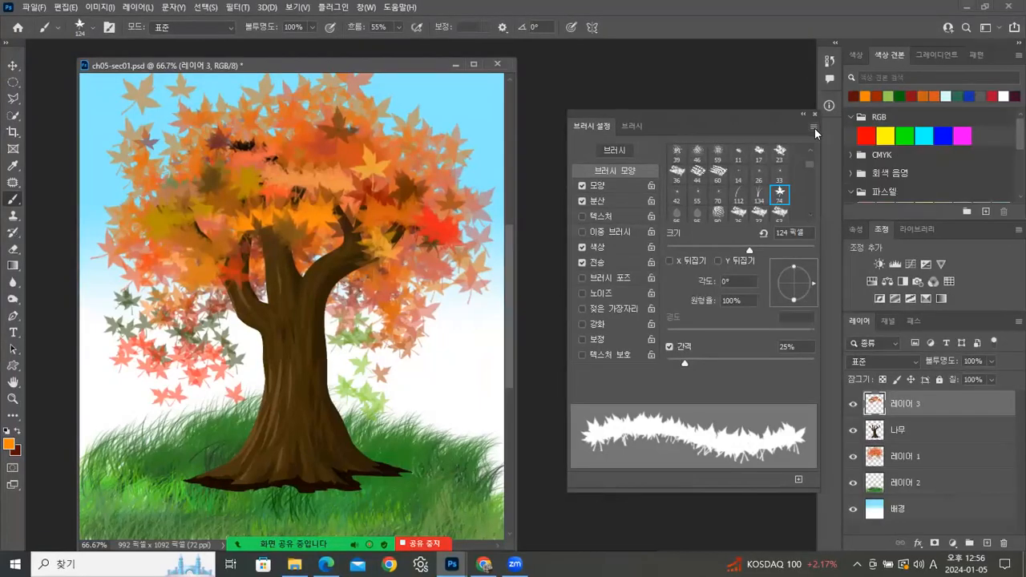
pyautogui.click(633, 126)
pyautogui.click(814, 127)
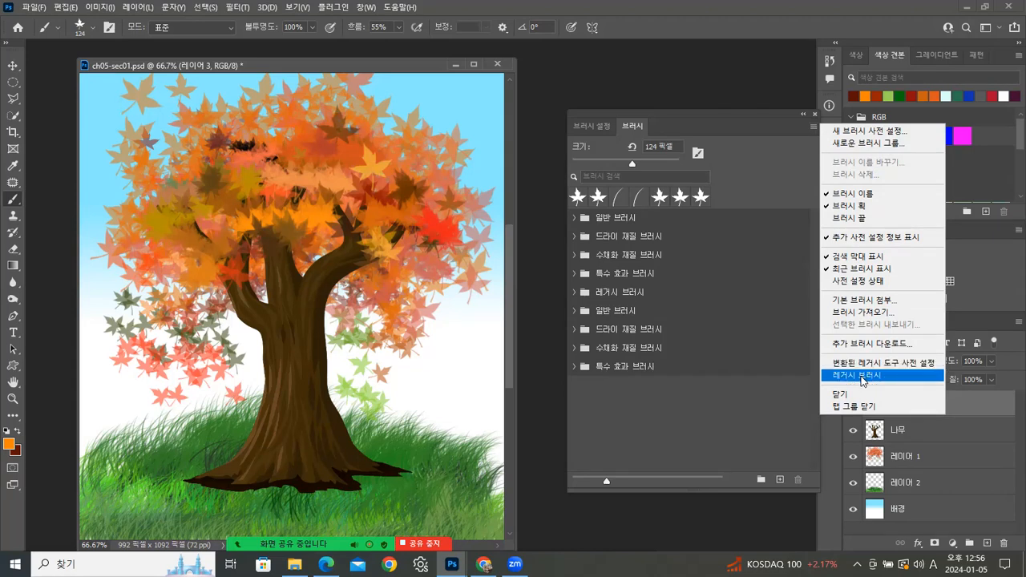
pyautogui.click(401, 65)
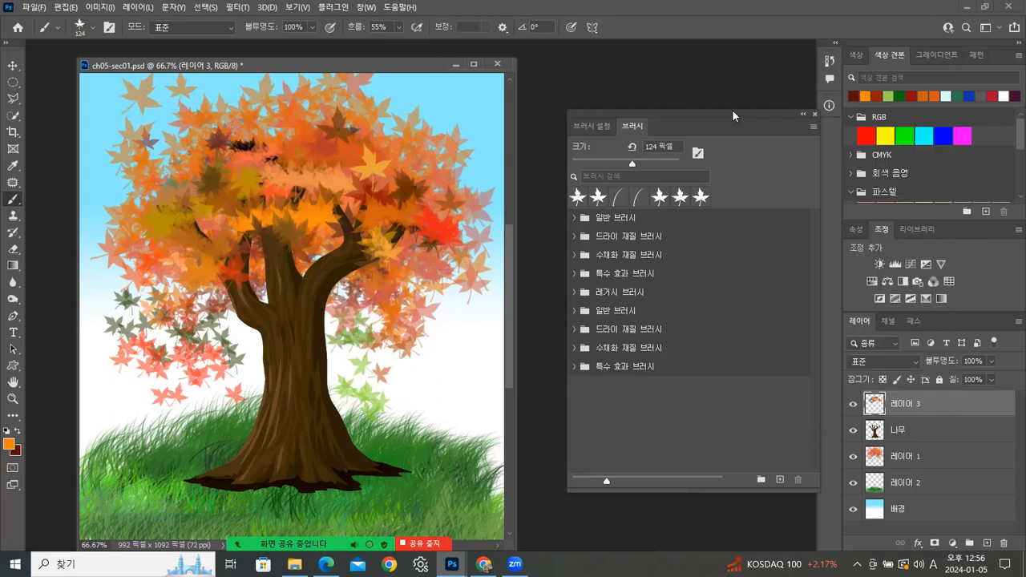
pyautogui.click(815, 115)
pyautogui.moveTo(381, 66); pyautogui.dragTo(382, 54)
# Start saving a copy of the painting in the 완성 folder with JPEG as the file format
pyautogui.click(32, 7)
pyautogui.click(60, 174)
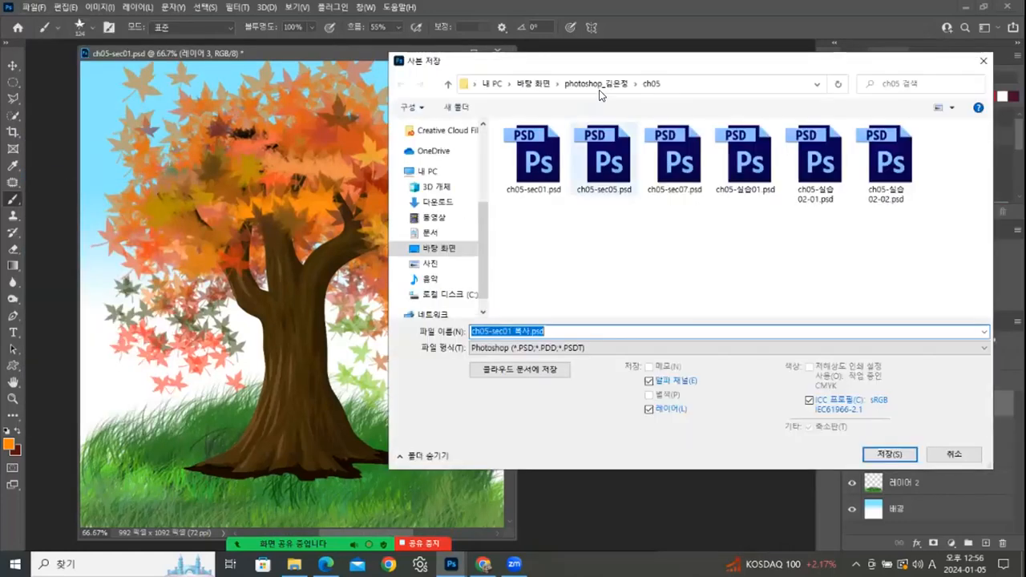
pyautogui.click(598, 85)
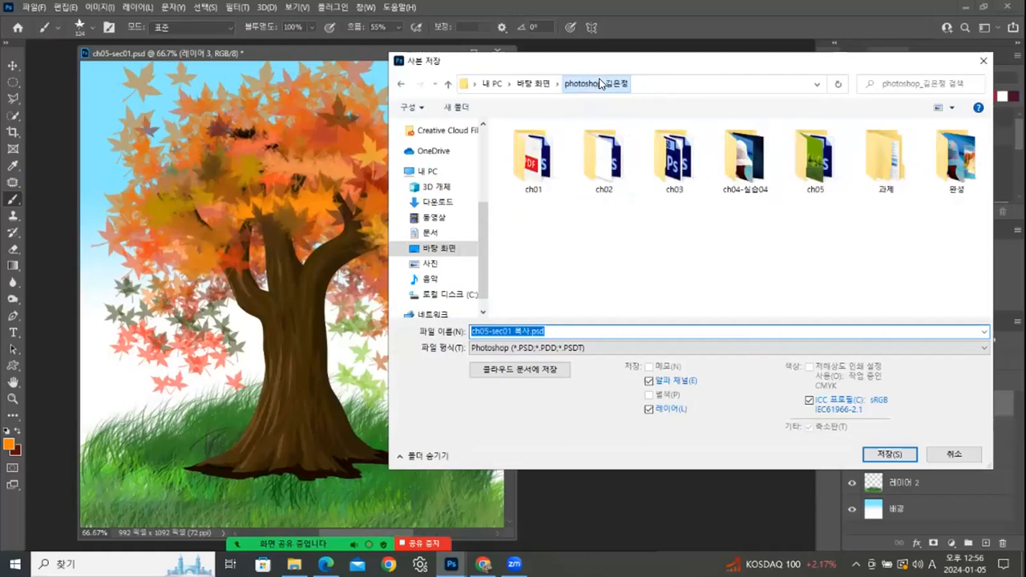
pyautogui.doubleClick(956, 166)
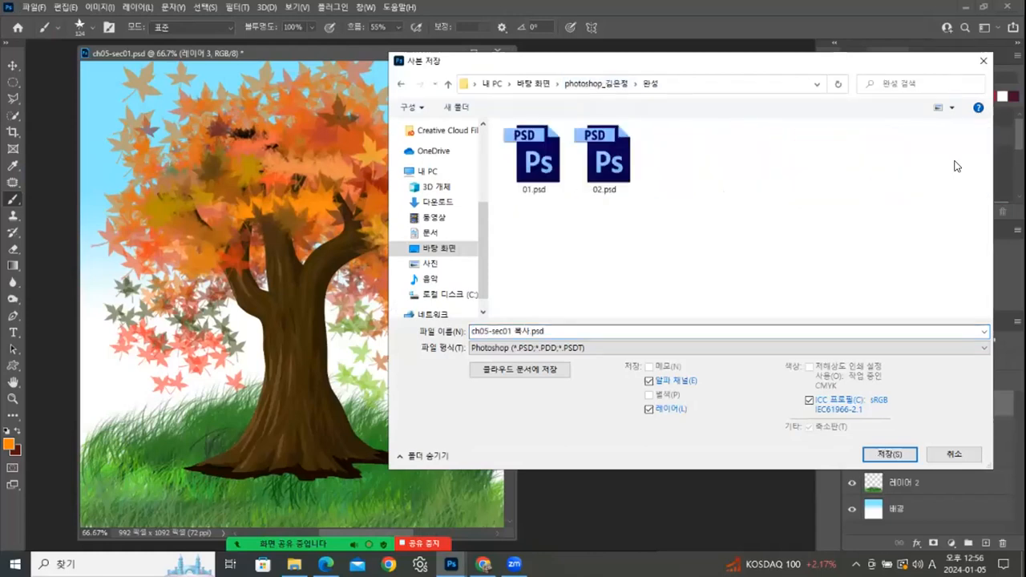
pyautogui.click(648, 348)
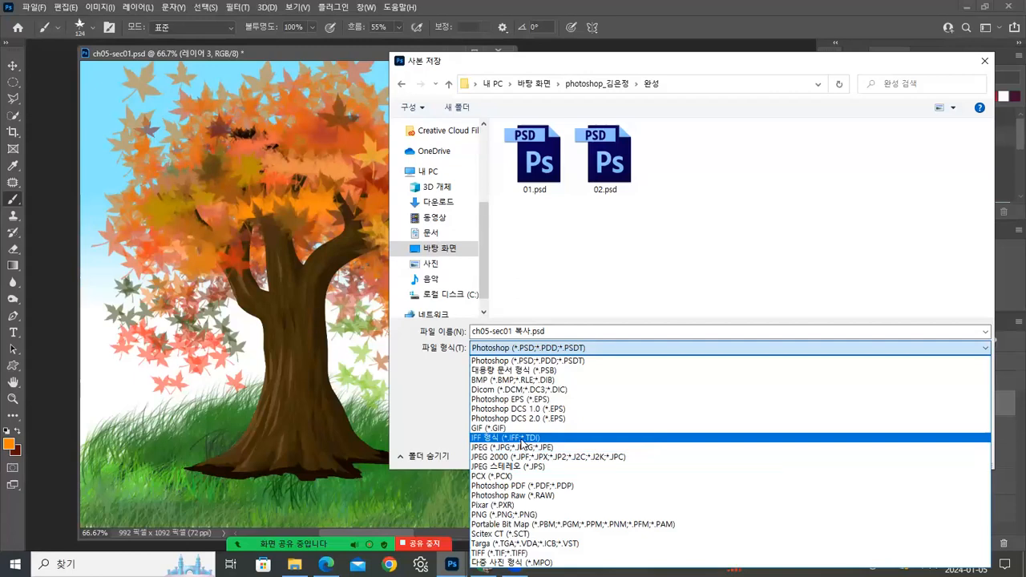
pyautogui.click(522, 448)
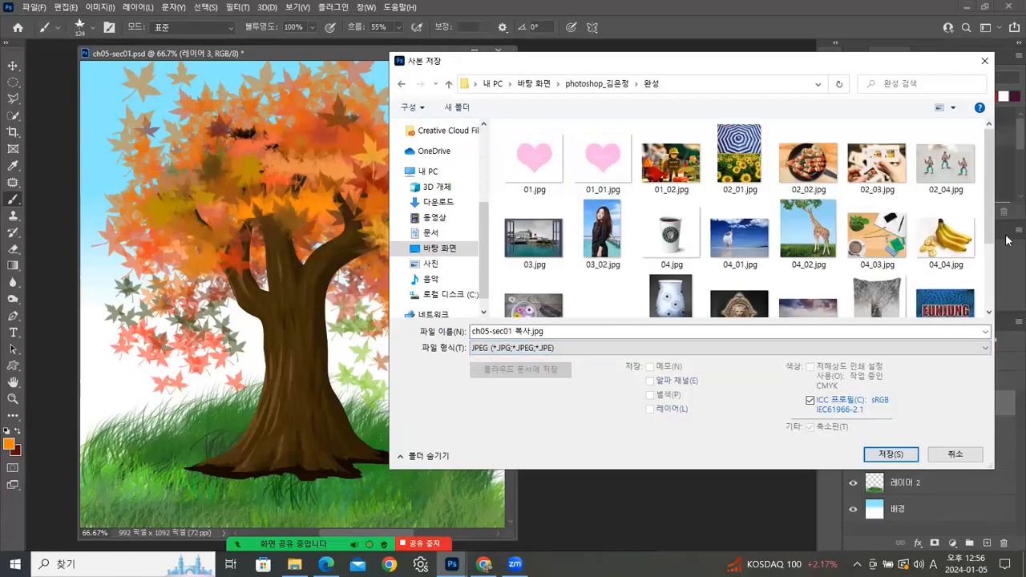
# Name the copy 07.jpg, following the existing numbering, and save it with the offered JPEG options
pyautogui.scroll(-2, 991, 232)
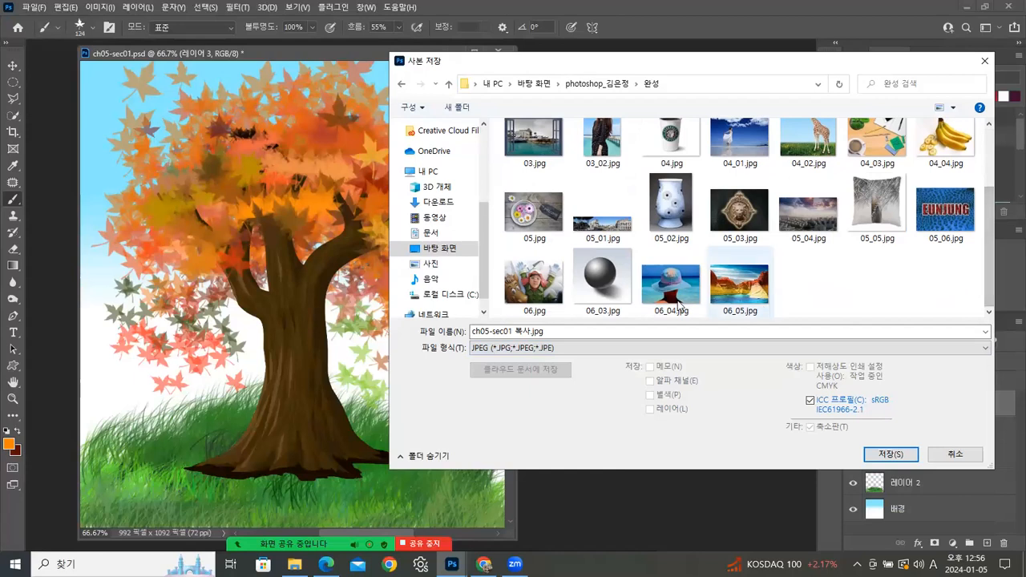
pyautogui.click(603, 285)
pyautogui.click(534, 282)
pyautogui.click(478, 331)
pyautogui.click(475, 331)
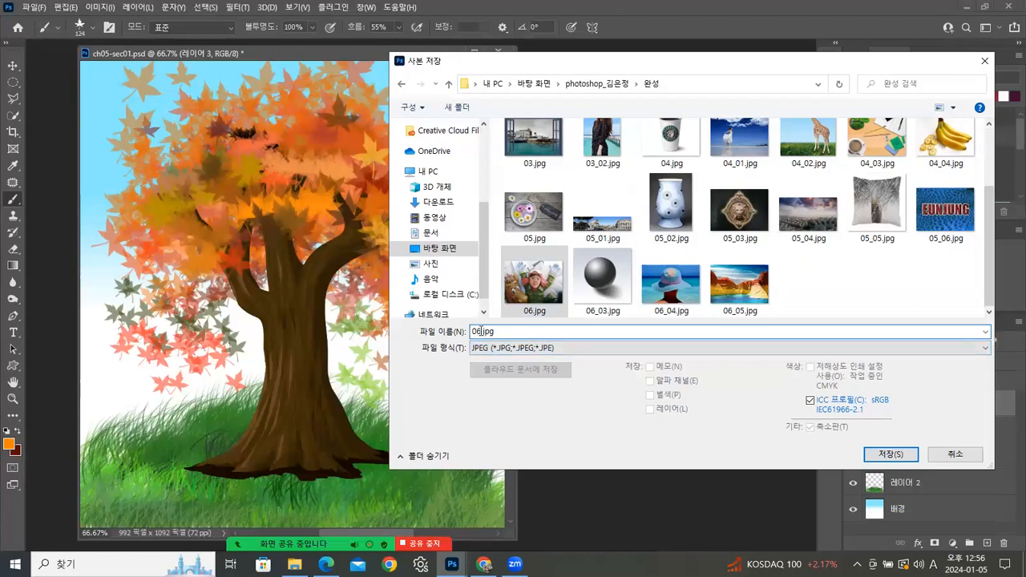
pyautogui.press('BackSpace')
pyautogui.write('7')
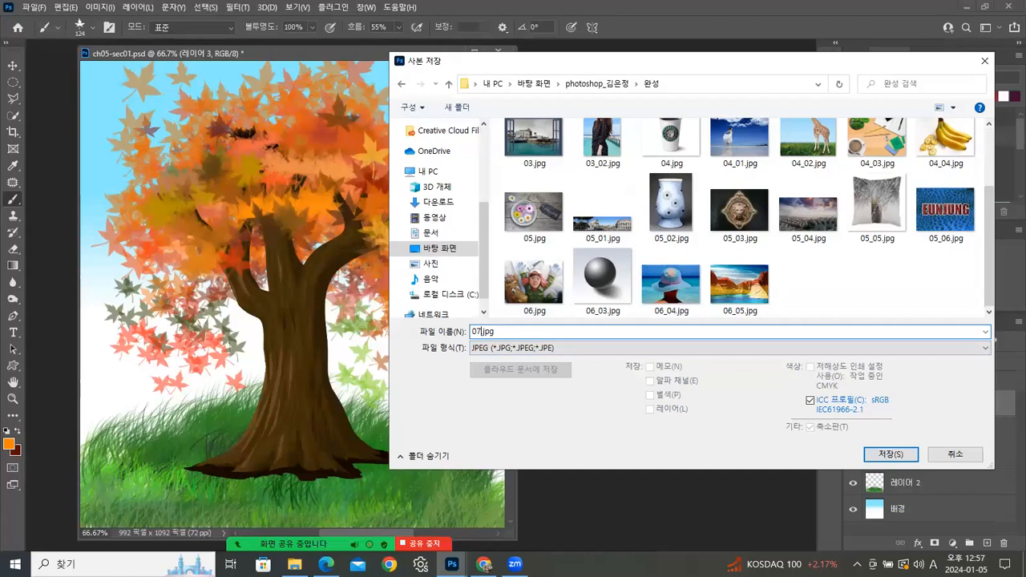
pyautogui.click(892, 455)
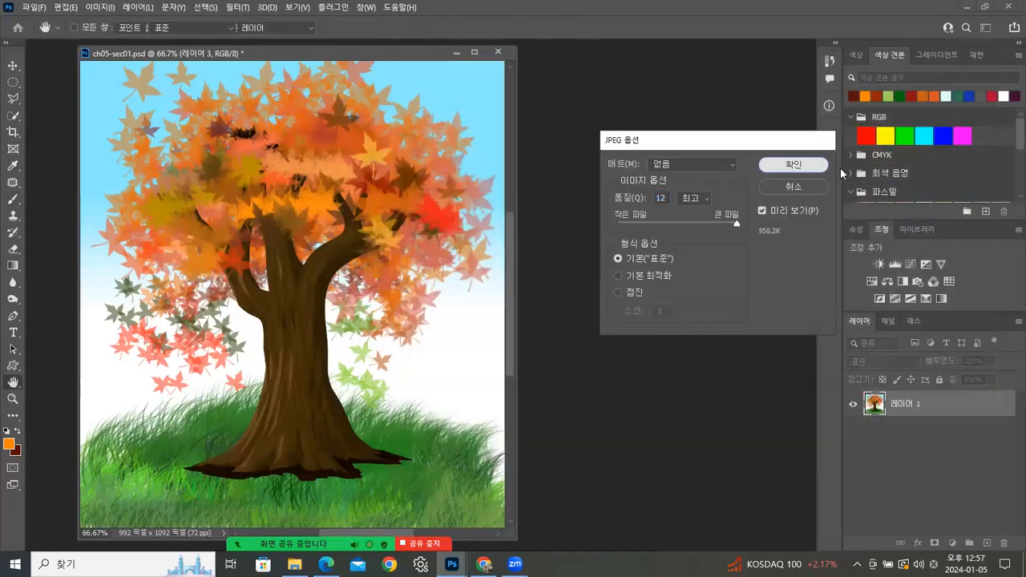
pyautogui.click(793, 164)
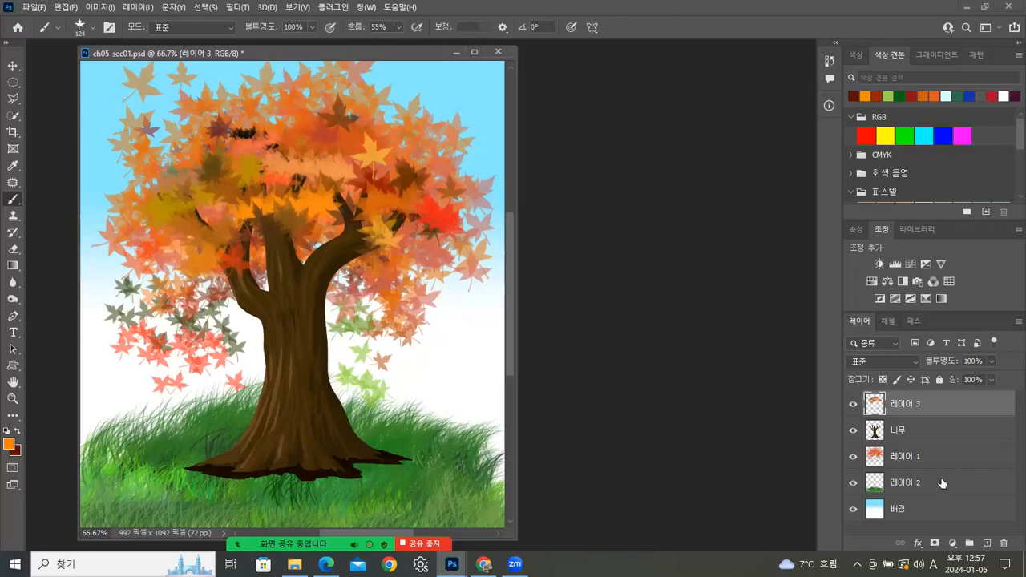
# Add a new layer directly above the 나무 layer and set the foreground color to green 40bd15
pyautogui.click(940, 437)
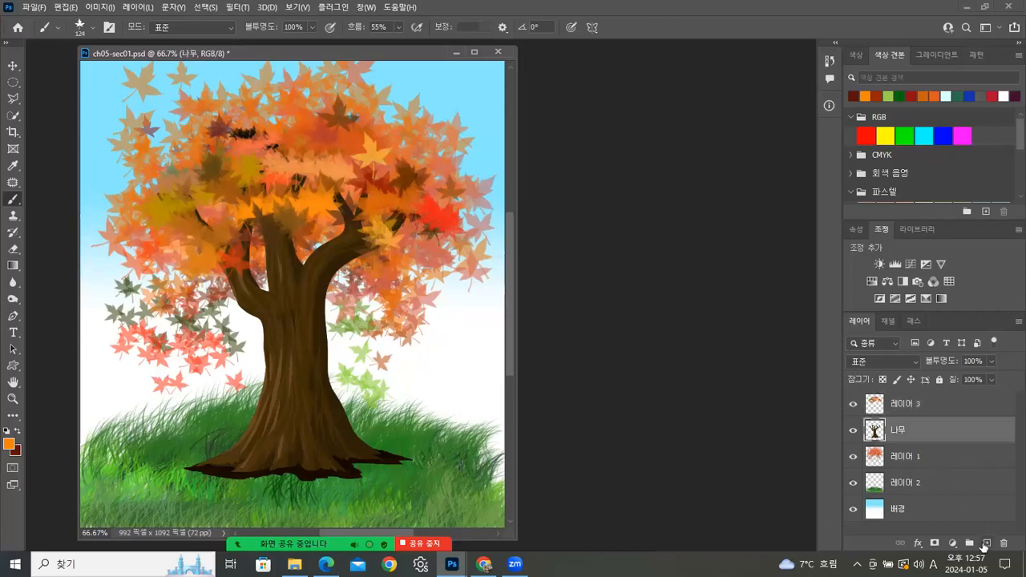
pyautogui.click(989, 544)
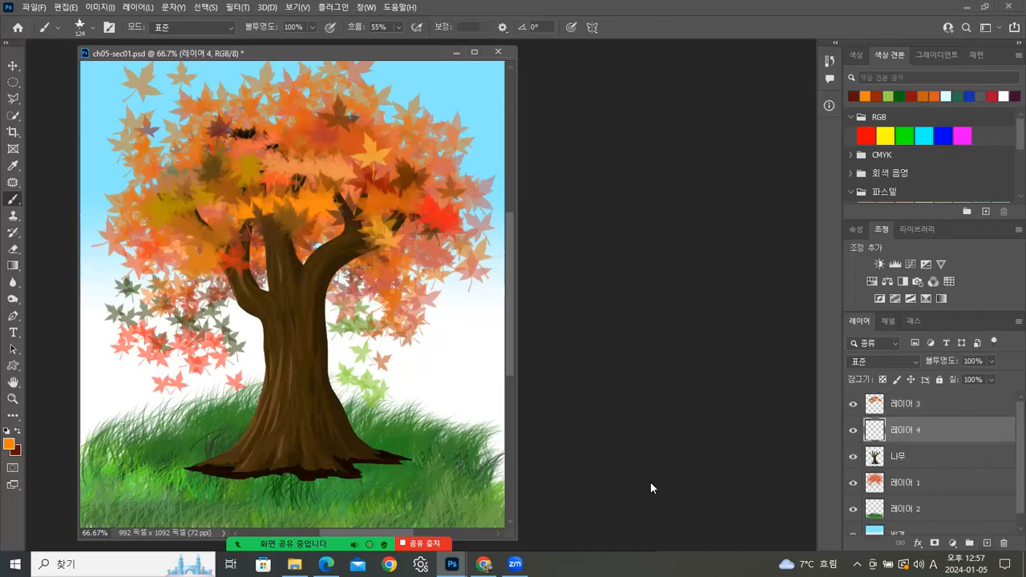
pyautogui.click(10, 445)
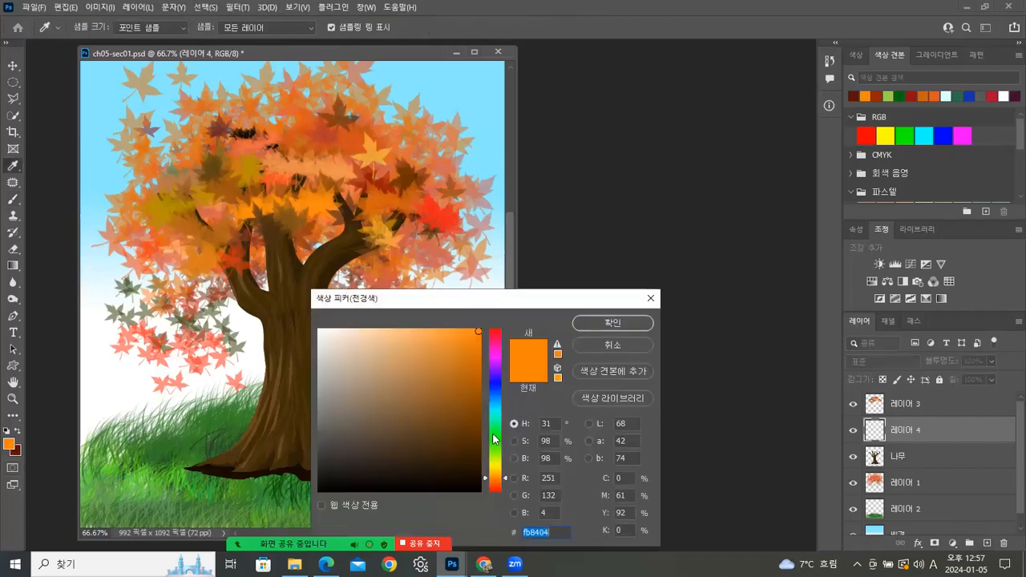
pyautogui.moveTo(502, 449); pyautogui.dragTo(502, 443)
pyautogui.click(463, 370)
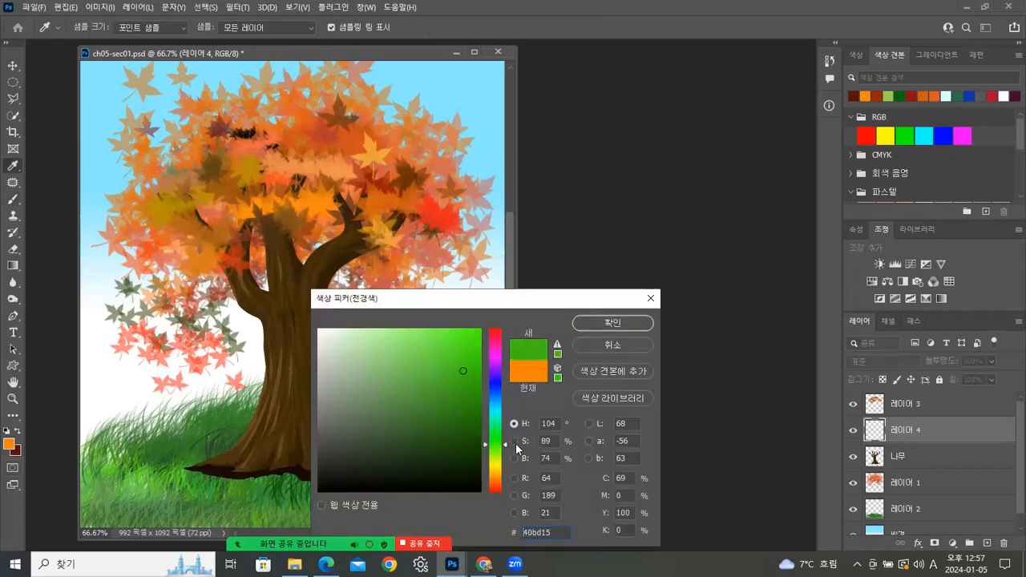
pyautogui.click(600, 324)
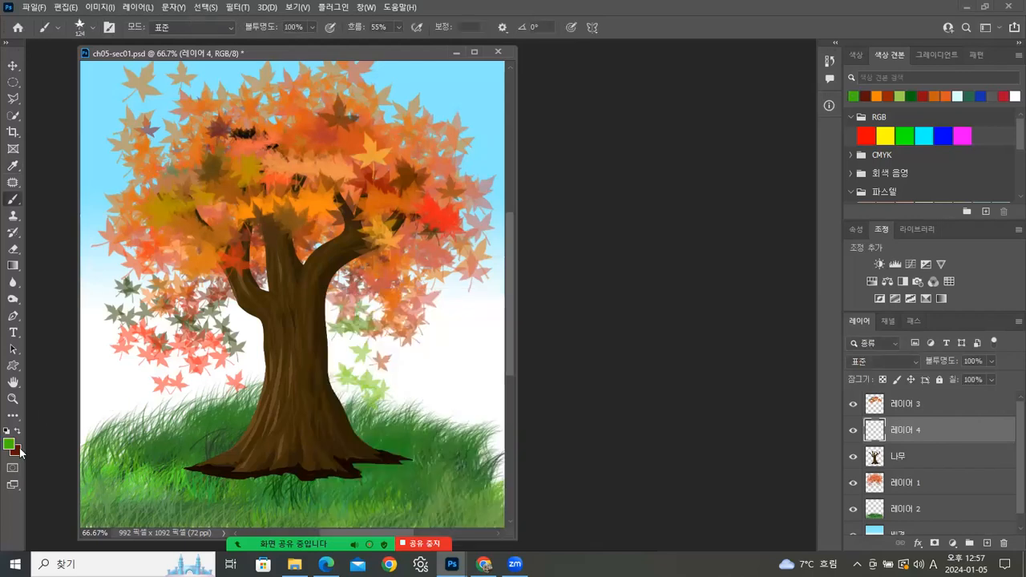
# Set the background color to a dark green
pyautogui.click(19, 451)
pyautogui.moveTo(497, 463); pyautogui.dragTo(497, 457)
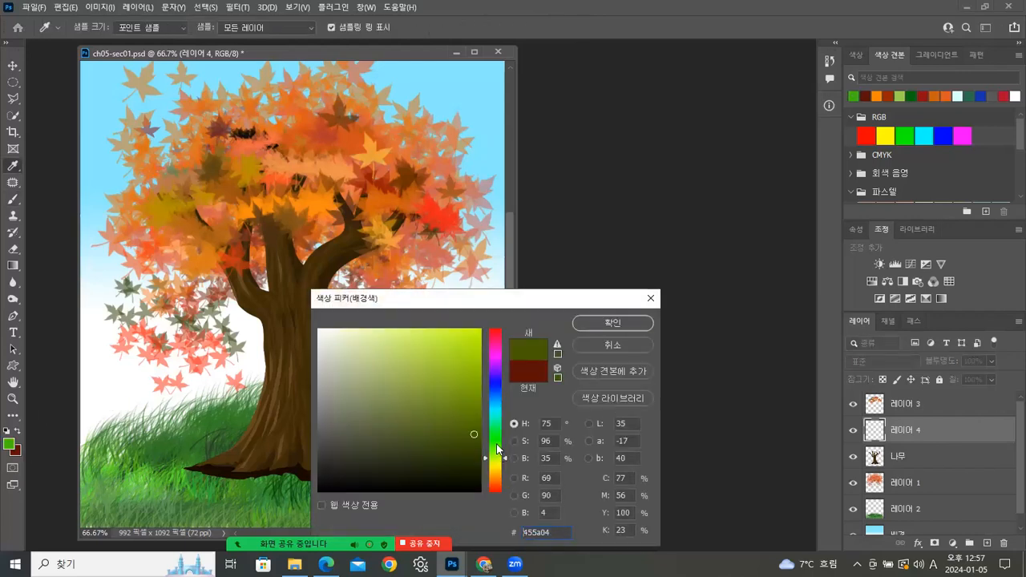
pyautogui.click(437, 409)
pyautogui.click(448, 425)
pyautogui.click(422, 417)
pyautogui.click(435, 439)
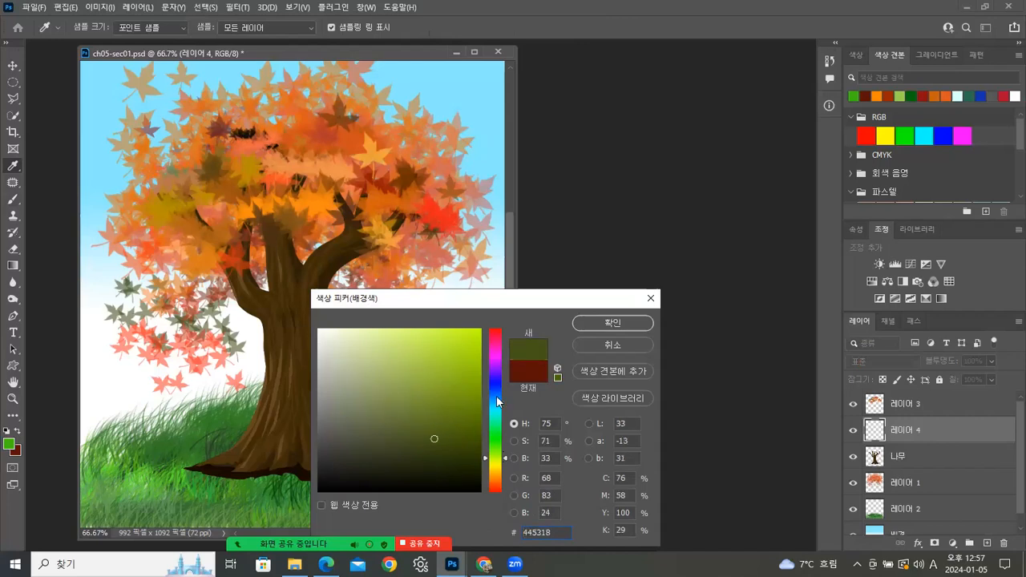
pyautogui.click(495, 450)
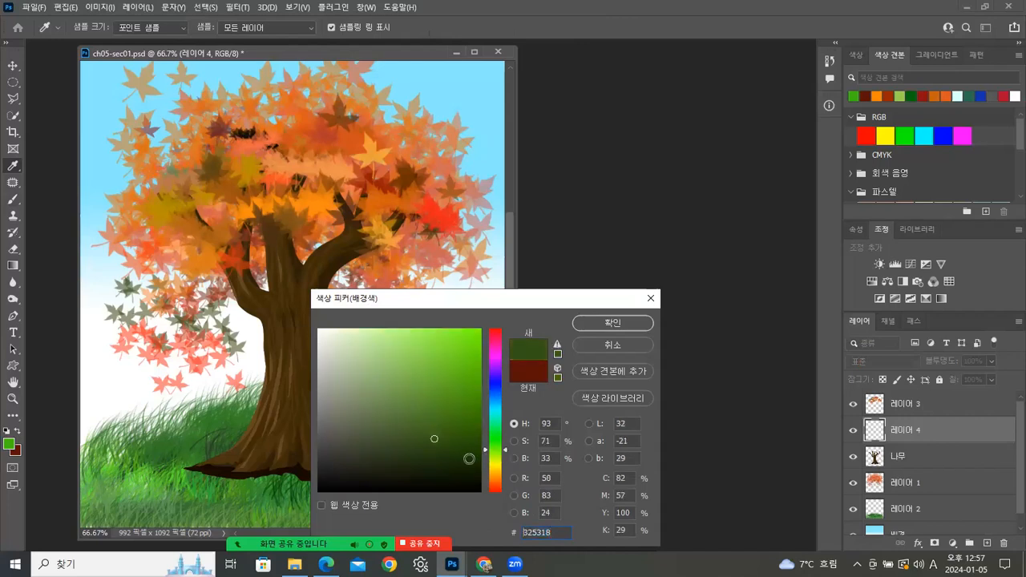
pyautogui.click(590, 324)
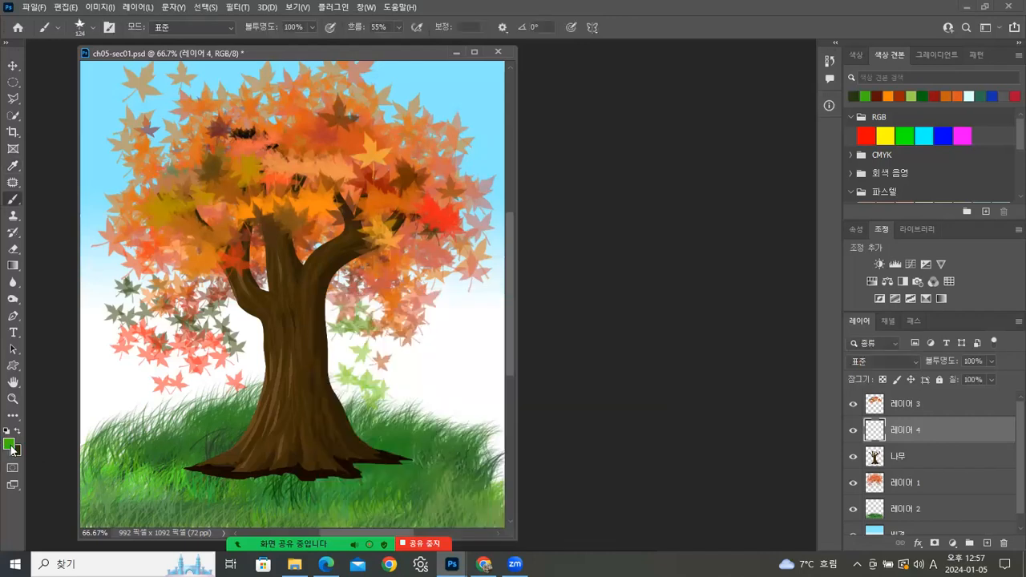
# Change the foreground color to the light yellow-green 95d148
pyautogui.click(10, 445)
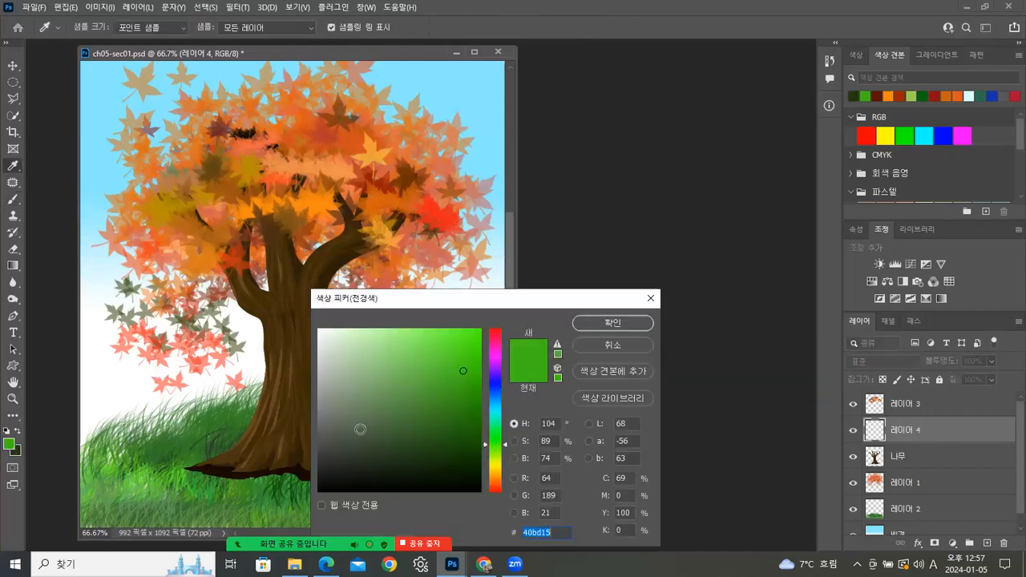
pyautogui.click(495, 458)
pyautogui.moveTo(406, 369); pyautogui.dragTo(413, 379)
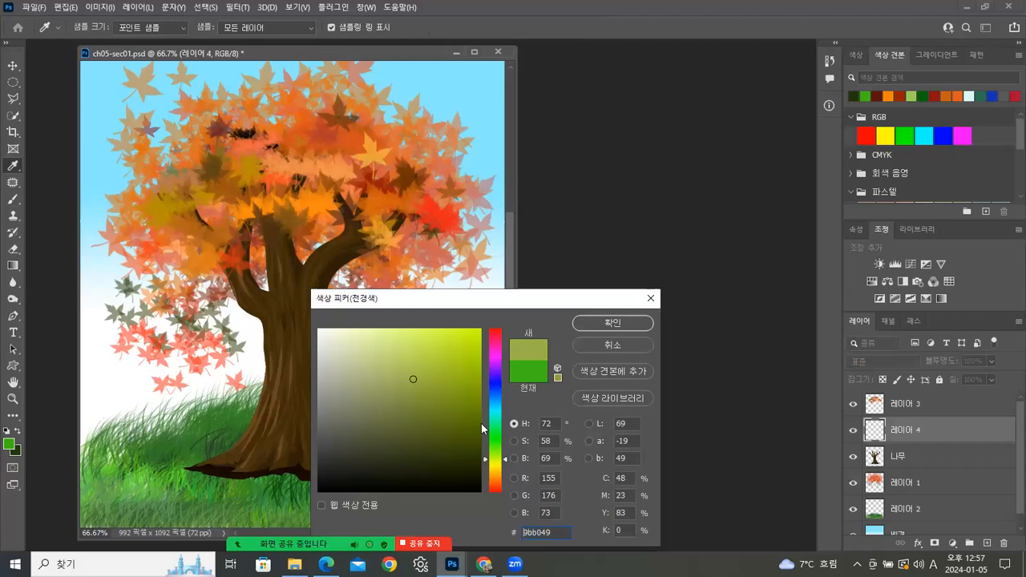
pyautogui.click(495, 454)
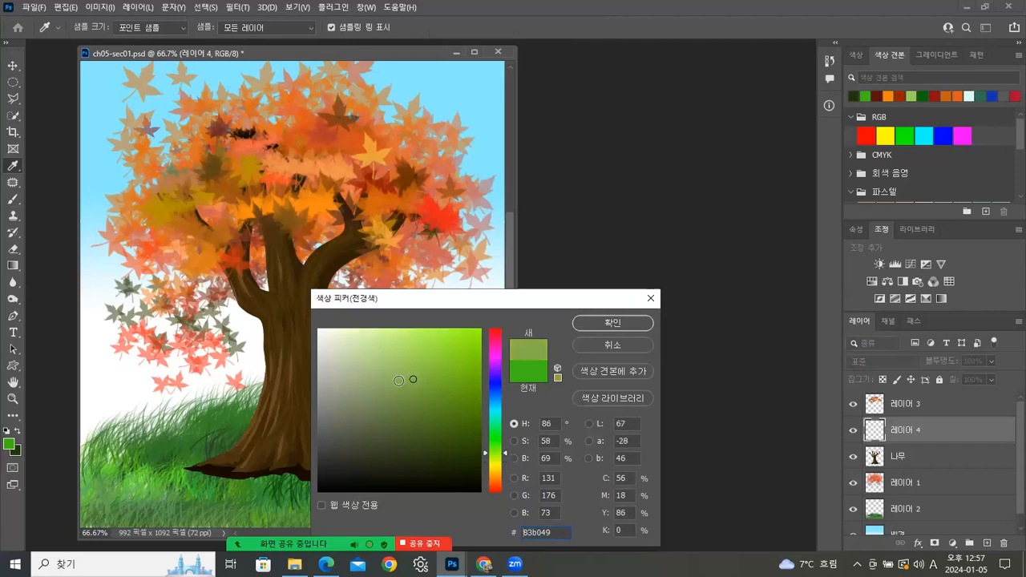
pyautogui.moveTo(399, 381)
pyautogui.mouseDown()
pyautogui.moveTo(396, 367)
pyautogui.moveTo(424, 362)
pyautogui.mouseUp()
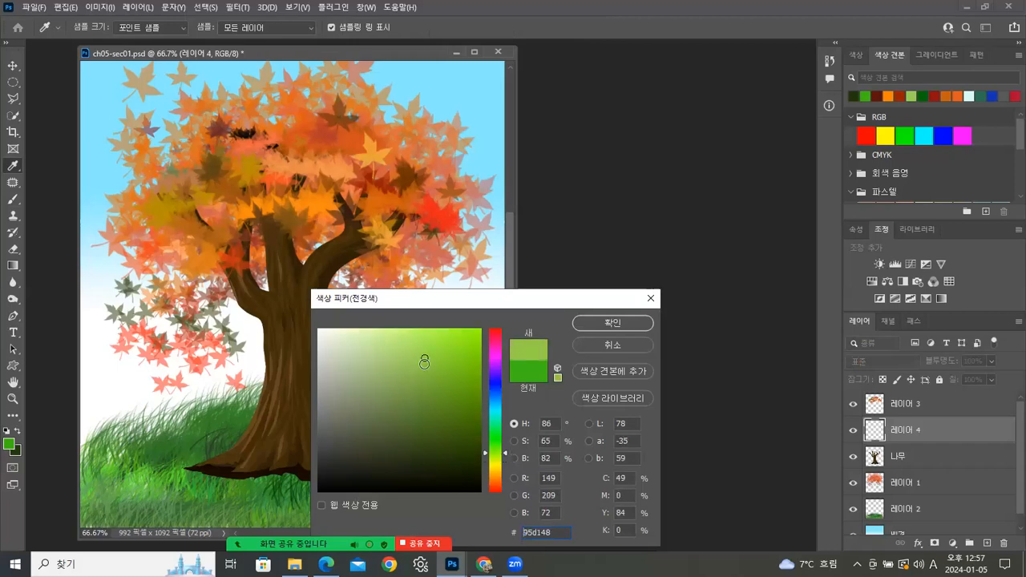
pyautogui.click(587, 323)
# Choose the curved grass-blade brush (112) for the Brush tool at 124 px and show its brush settings
pyautogui.press('b')
pyautogui.click(93, 27)
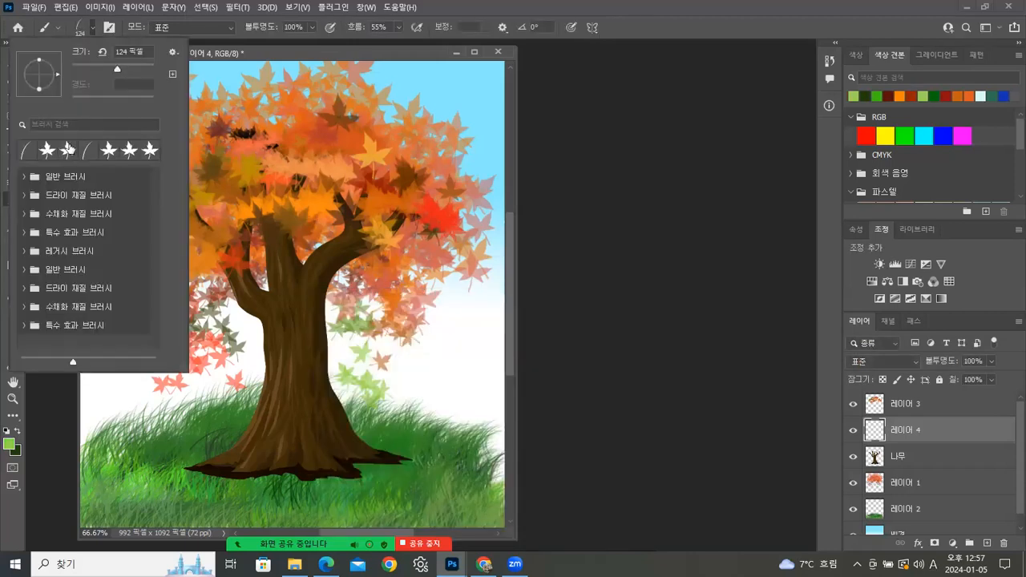
pyautogui.click(597, 134)
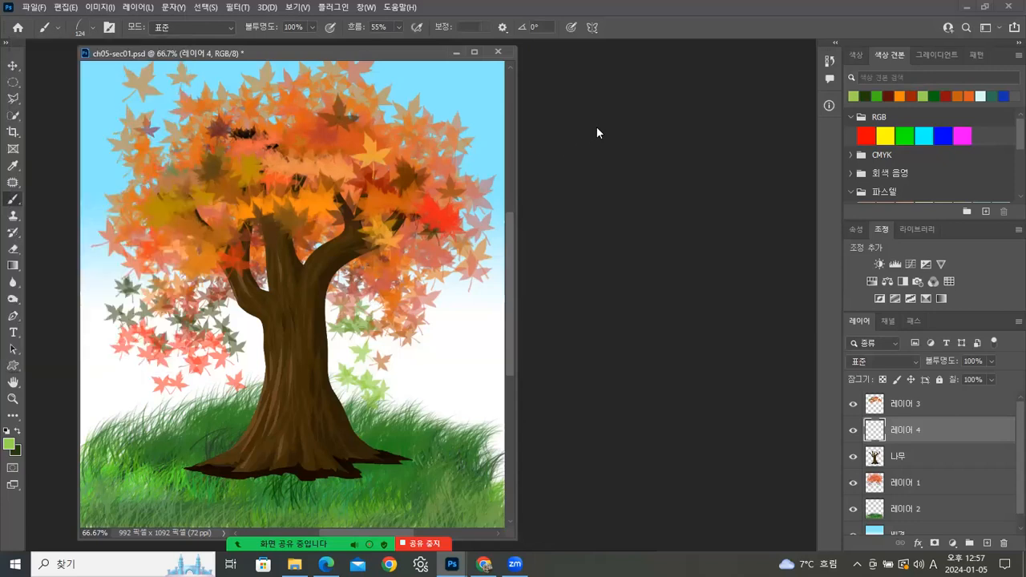
pyautogui.press('F5')
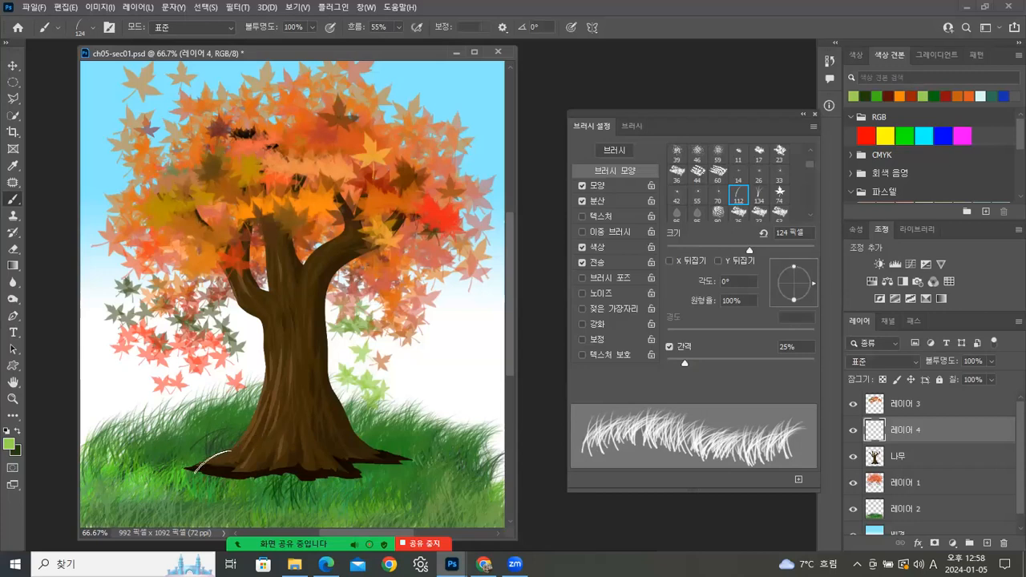
# Paint grass blades over the roots and base of the trunk and across the surrounding lawn
pyautogui.moveTo(255, 480)
pyautogui.mouseDown()
pyautogui.moveTo(269, 476)
pyautogui.moveTo(200, 479)
pyautogui.moveTo(217, 483)
pyautogui.moveTo(221, 465)
pyautogui.mouseUp()
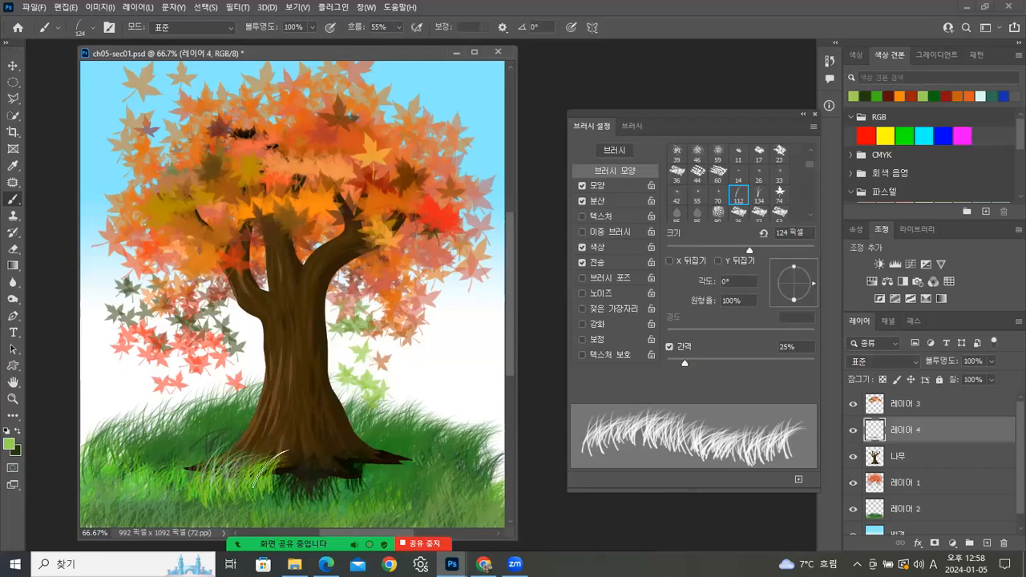
pyautogui.moveTo(400, 472)
pyautogui.mouseDown()
pyautogui.moveTo(420, 457)
pyautogui.moveTo(243, 489)
pyautogui.moveTo(299, 484)
pyautogui.mouseUp()
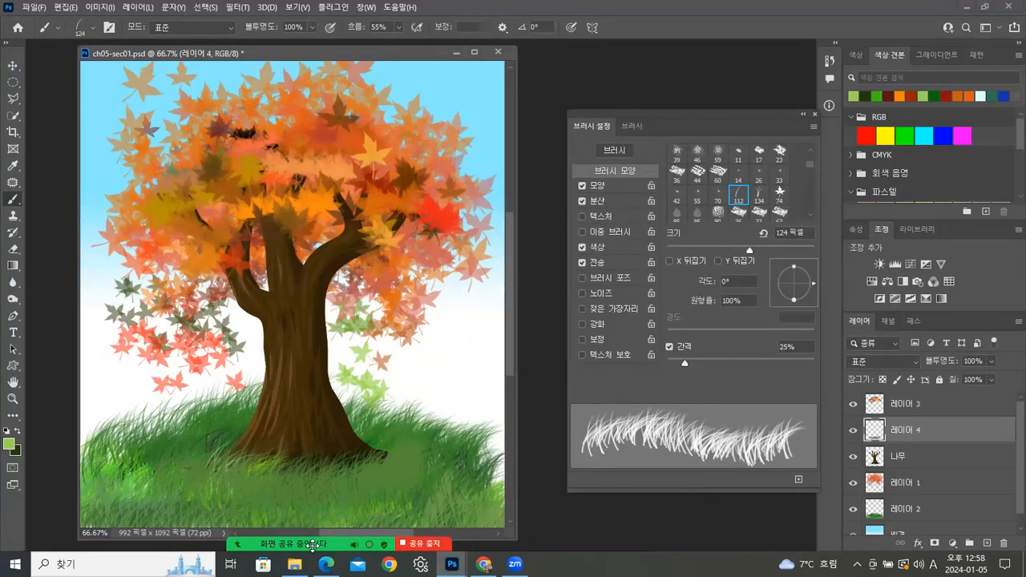
pyautogui.moveTo(405, 469)
pyautogui.mouseDown()
pyautogui.moveTo(425, 461)
pyautogui.moveTo(439, 473)
pyautogui.mouseUp()
pyautogui.click(335, 494)
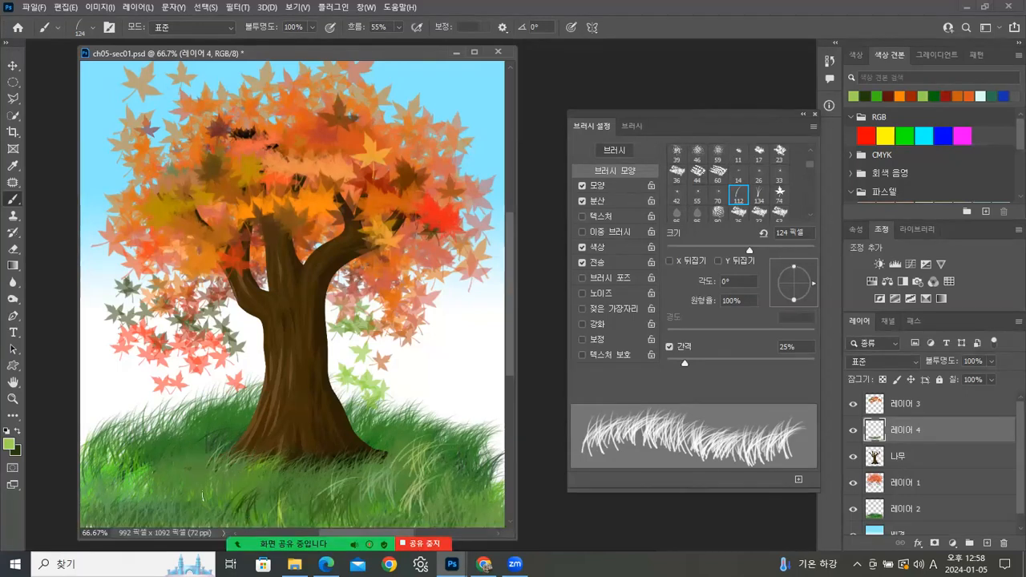
pyautogui.moveTo(197, 475); pyautogui.dragTo(196, 458)
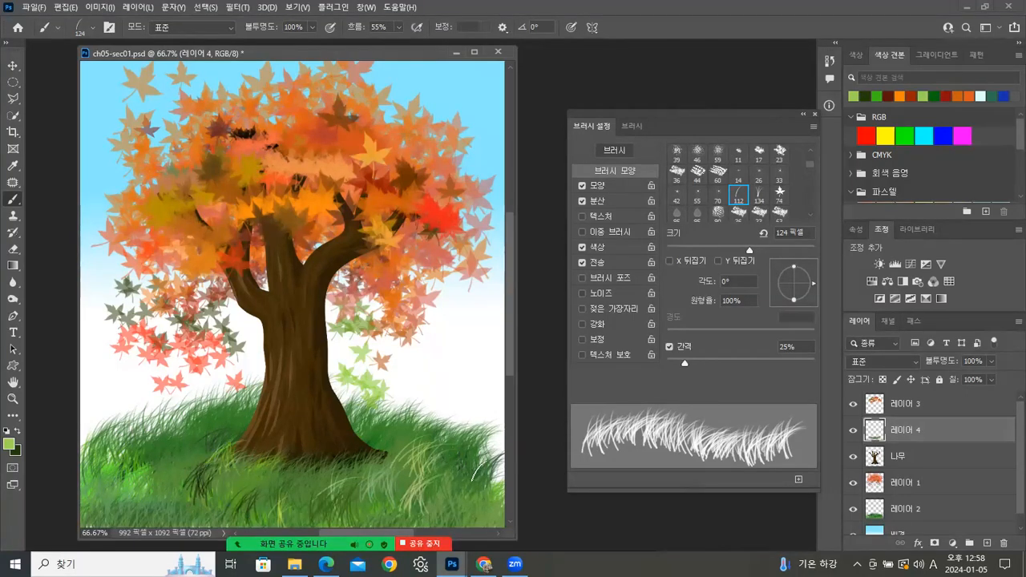
# Paint another stroke of grass blades at the right end of the trunk's base and close the brush settings
pyautogui.moveTo(386, 453); pyautogui.dragTo(406, 483)
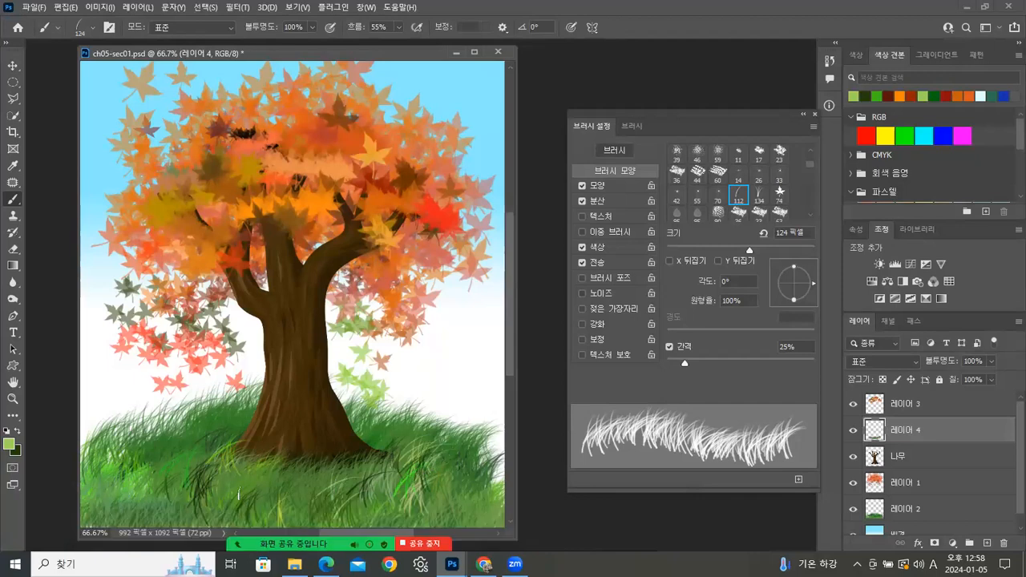
pyautogui.click(814, 116)
# Save a copy of the tree painting as a JPEG in the 완성 folder with quality 12 and the baseline standard format
pyautogui.click(33, 8)
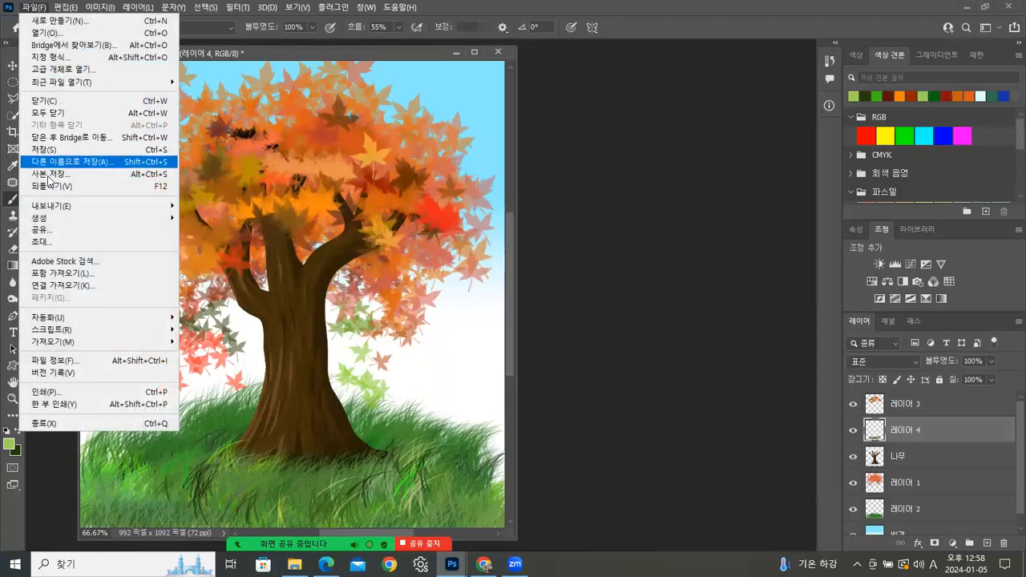
pyautogui.click(137, 176)
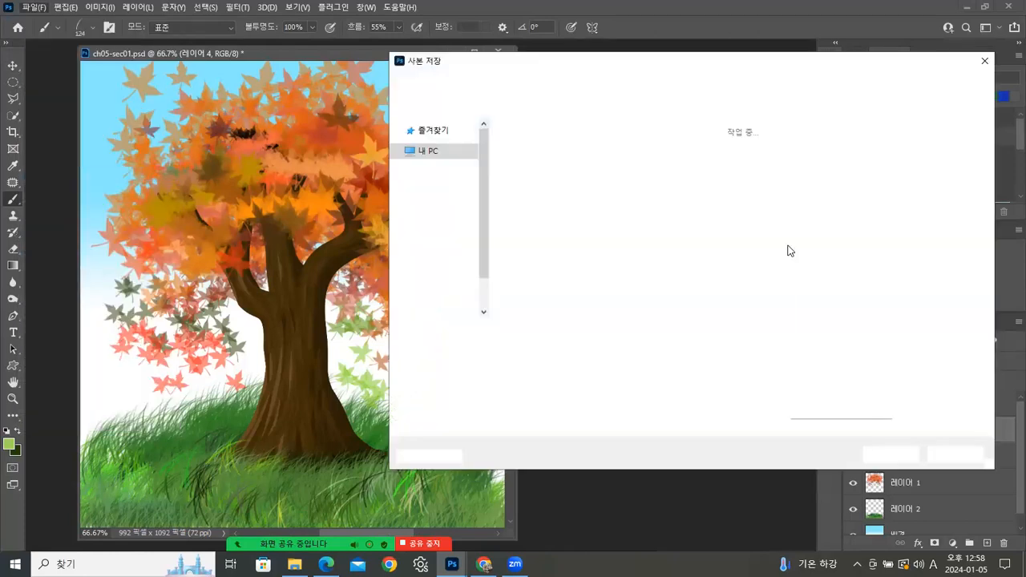
pyautogui.click(599, 84)
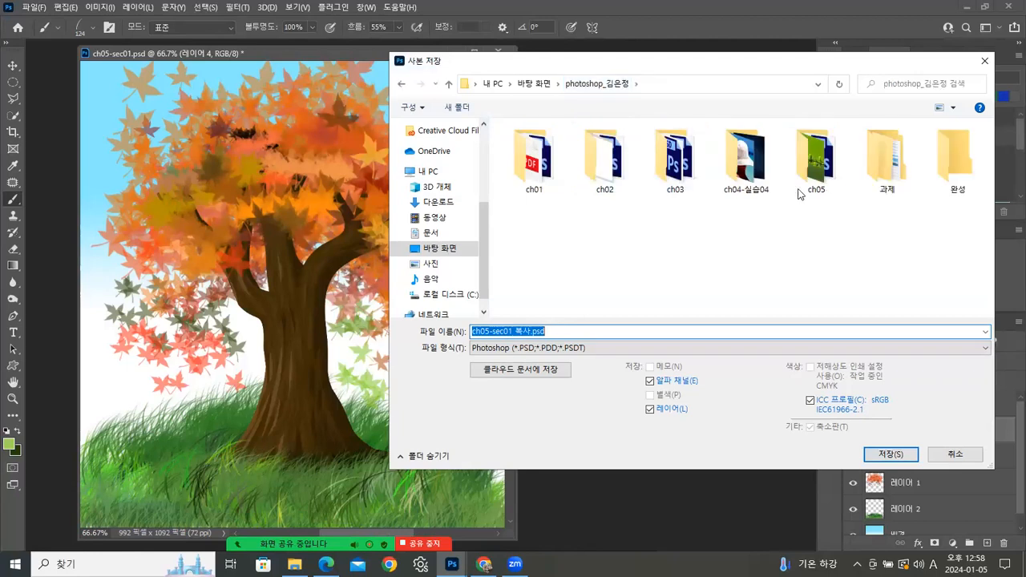
pyautogui.click(958, 152)
pyautogui.doubleClick(958, 153)
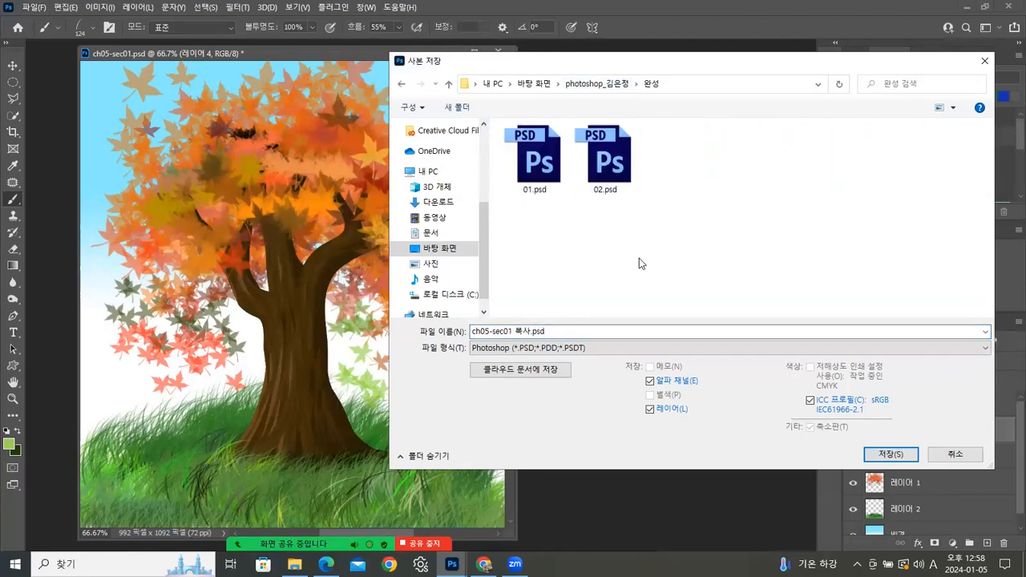
pyautogui.click(629, 350)
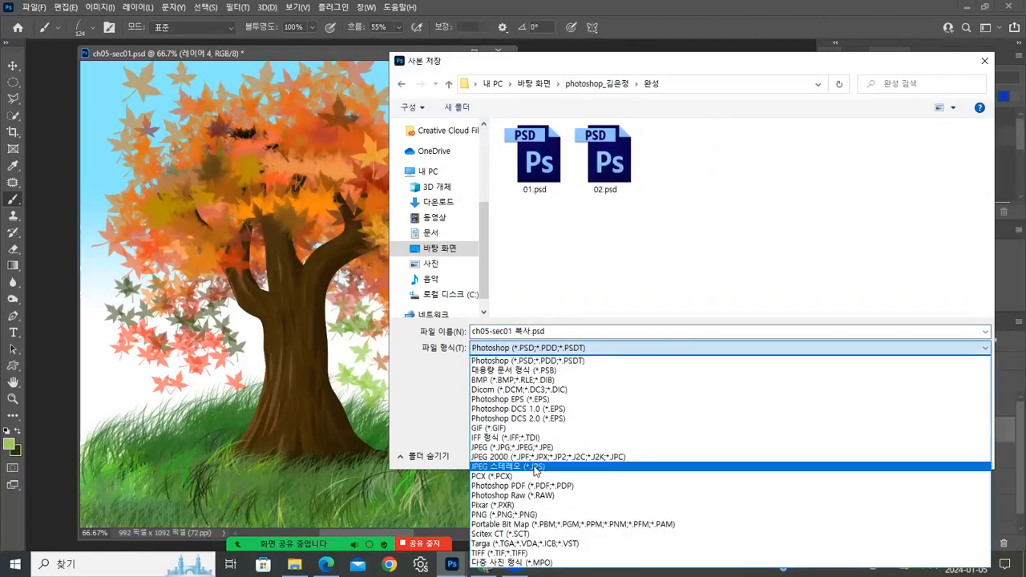
pyautogui.click(525, 447)
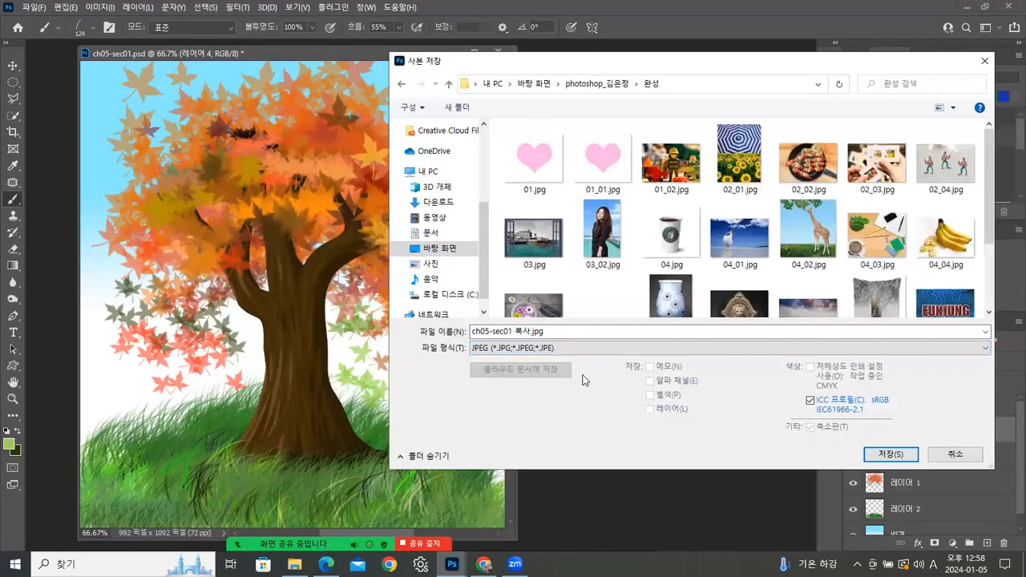
pyautogui.scroll(-2, 947, 301)
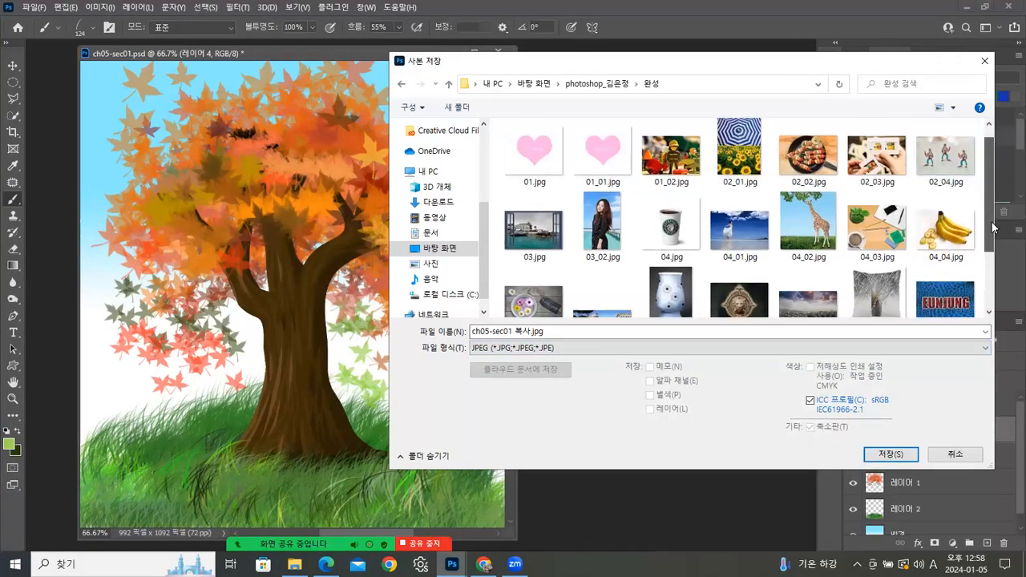
pyautogui.click(808, 277)
pyautogui.click(913, 454)
pyautogui.click(530, 282)
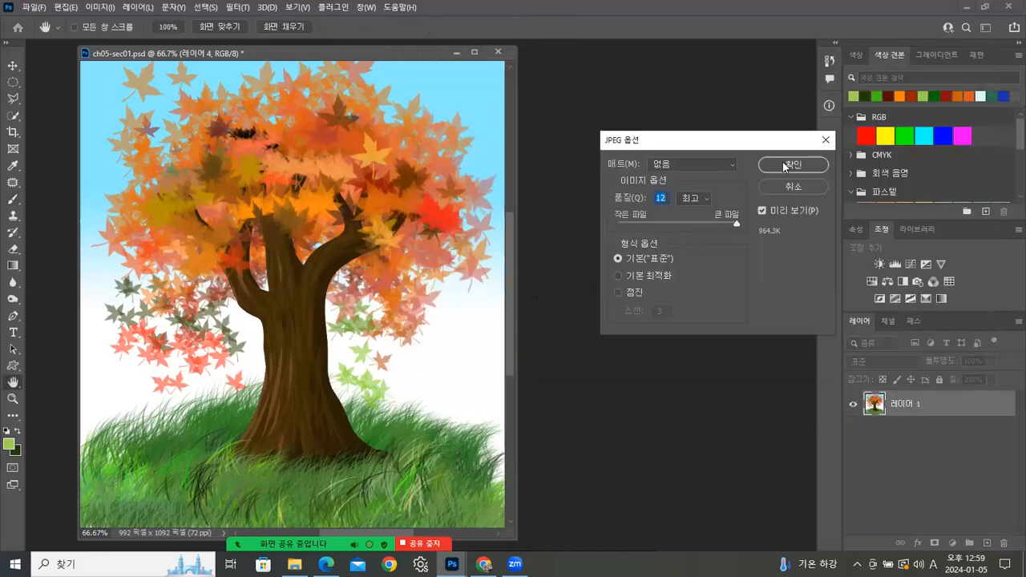
pyautogui.click(784, 166)
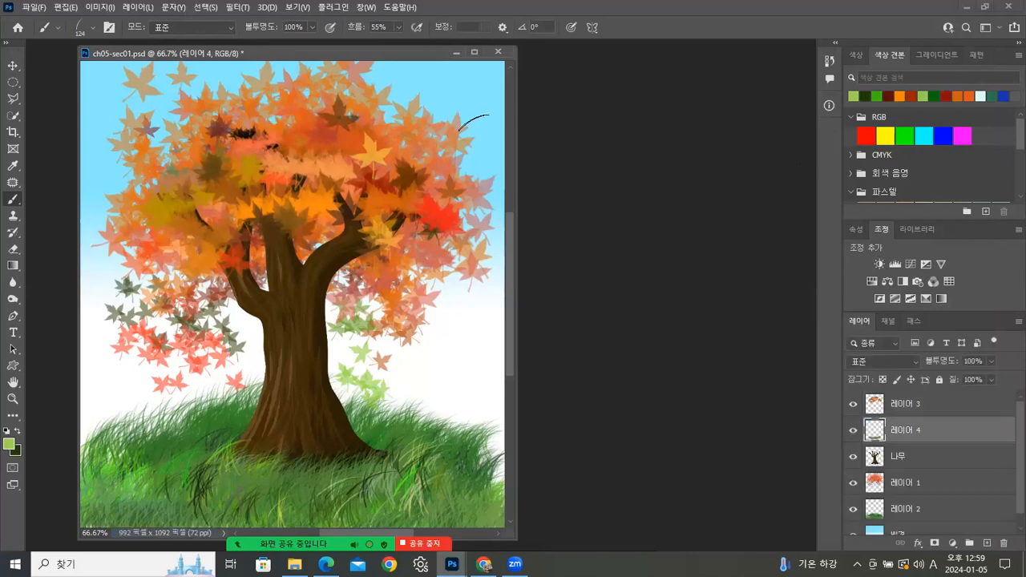
# Close ch05-sec01.psd without saving and open ch05-sec02.jpg and ch05-sec02-01.jpg from the ch05 folder
pyautogui.click(498, 52)
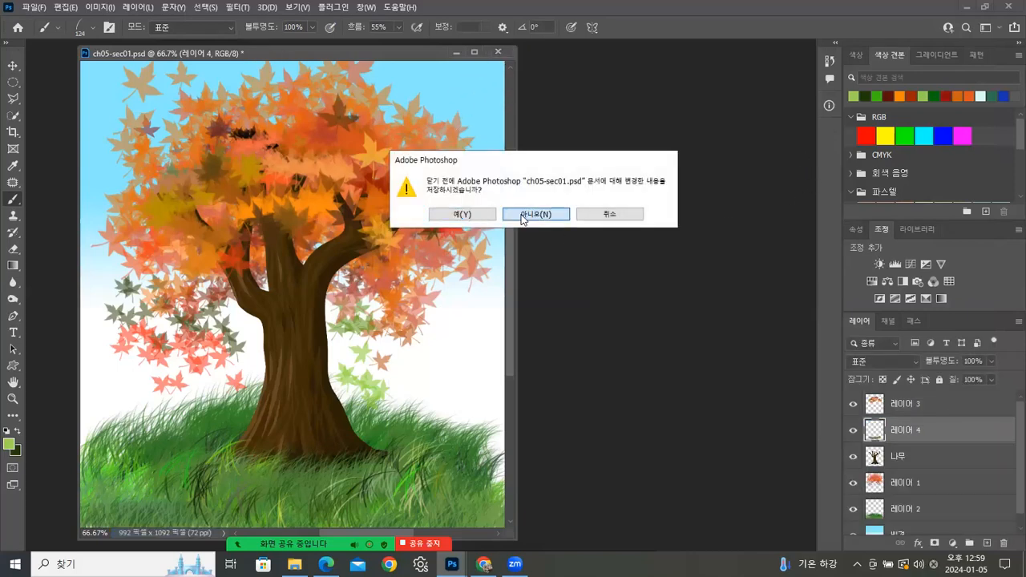
pyautogui.click(522, 215)
pyautogui.click(295, 499)
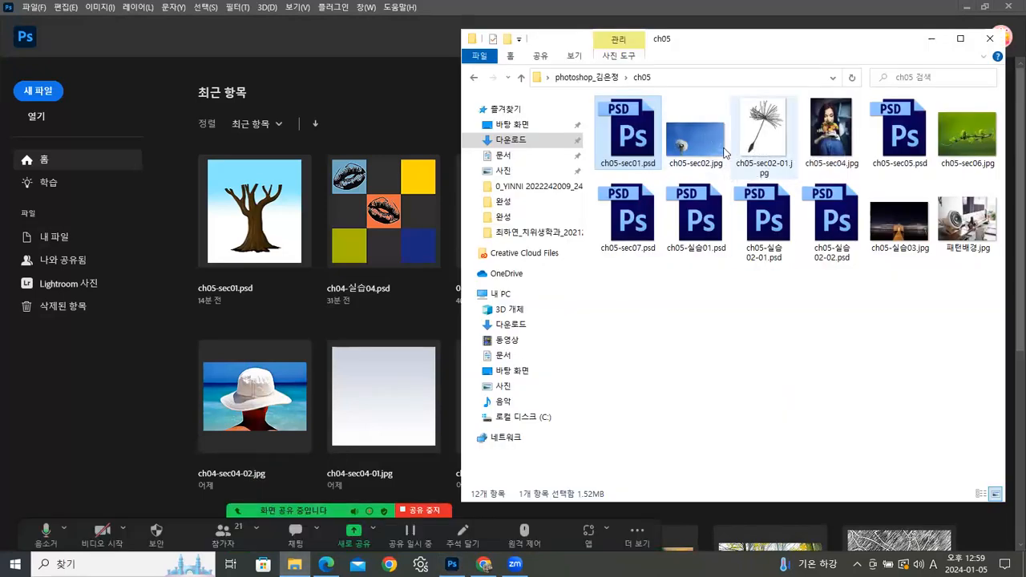
pyautogui.click(696, 153)
pyautogui.keyDown('ctrl'); pyautogui.click(759, 141); pyautogui.keyUp('ctrl')
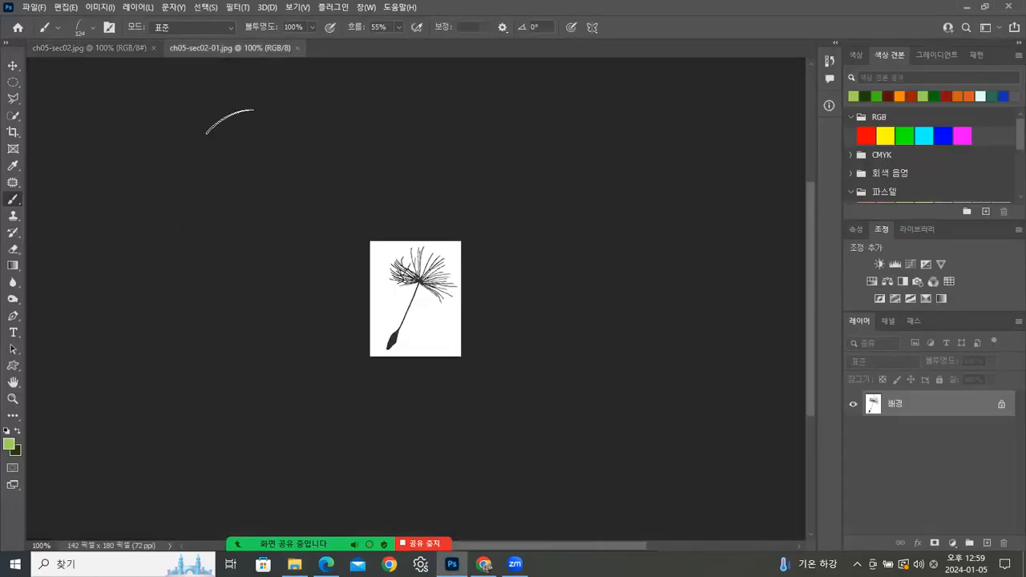
# Float both images in their own windows and arrange the small seed image over the right side of the dandelion photo
pyautogui.moveTo(113, 47); pyautogui.dragTo(176, 132)
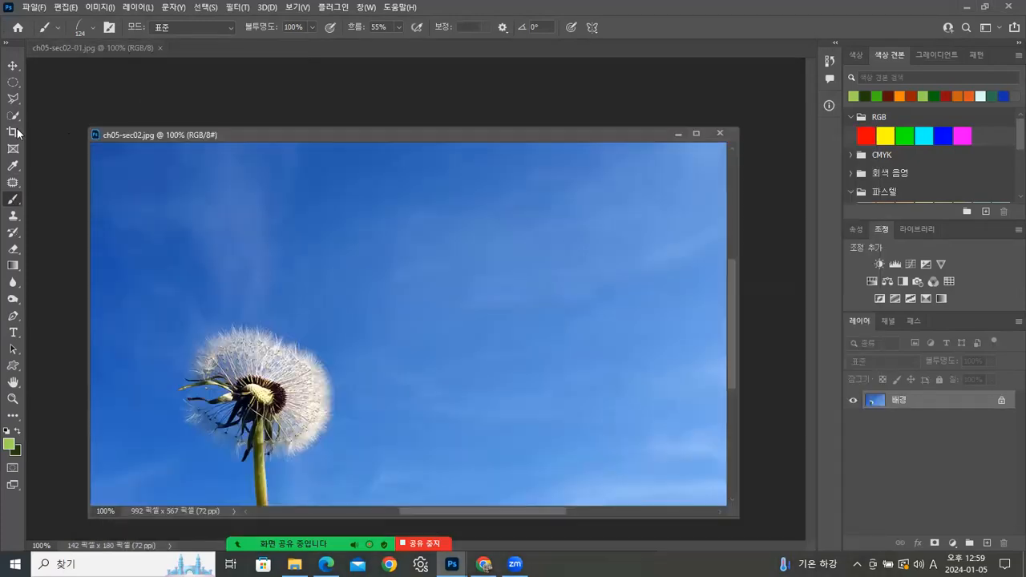
pyautogui.click(13, 66)
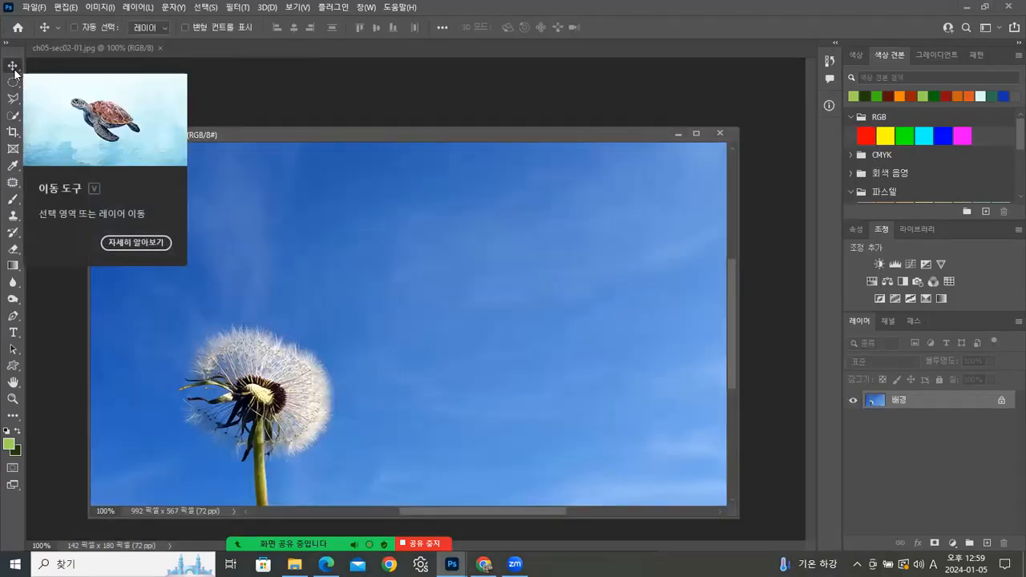
pyautogui.moveTo(95, 45)
pyautogui.mouseDown()
pyautogui.moveTo(282, 90)
pyautogui.moveTo(235, 100)
pyautogui.mouseUp()
pyautogui.moveTo(127, 95); pyautogui.dragTo(722, 90)
pyautogui.moveTo(400, 130); pyautogui.dragTo(349, 85)
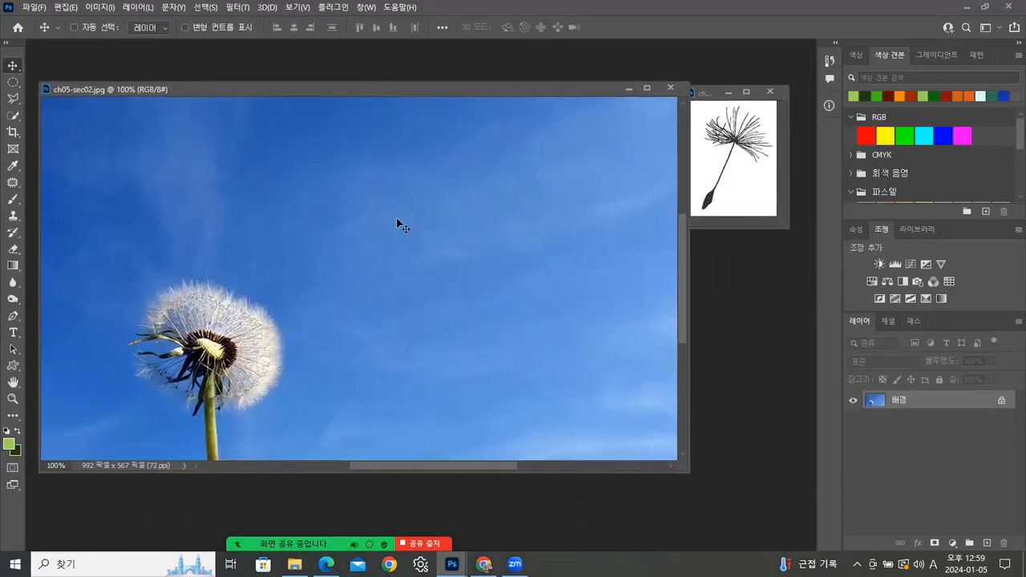
pyautogui.click(738, 183)
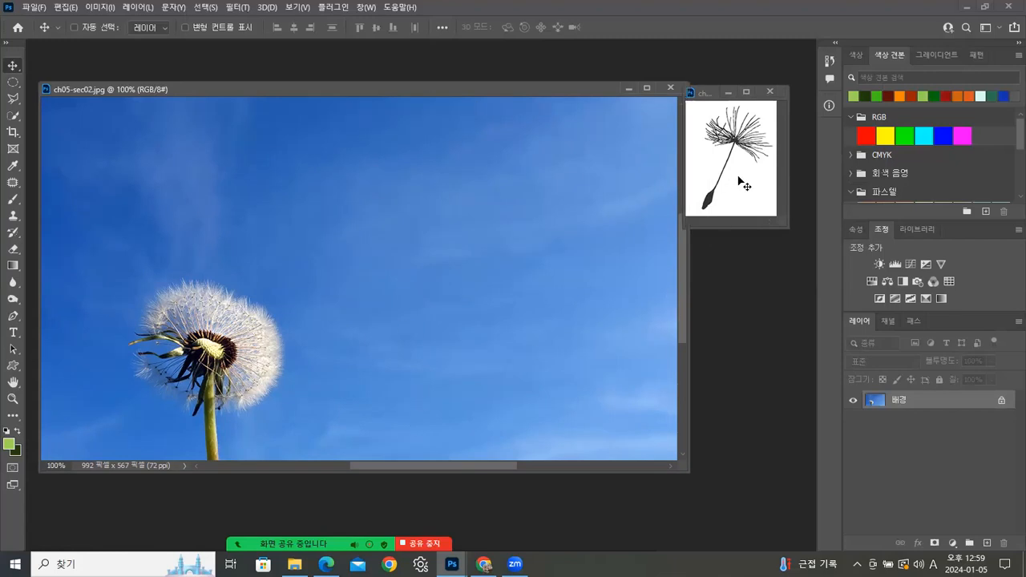
pyautogui.moveTo(716, 93); pyautogui.dragTo(539, 191)
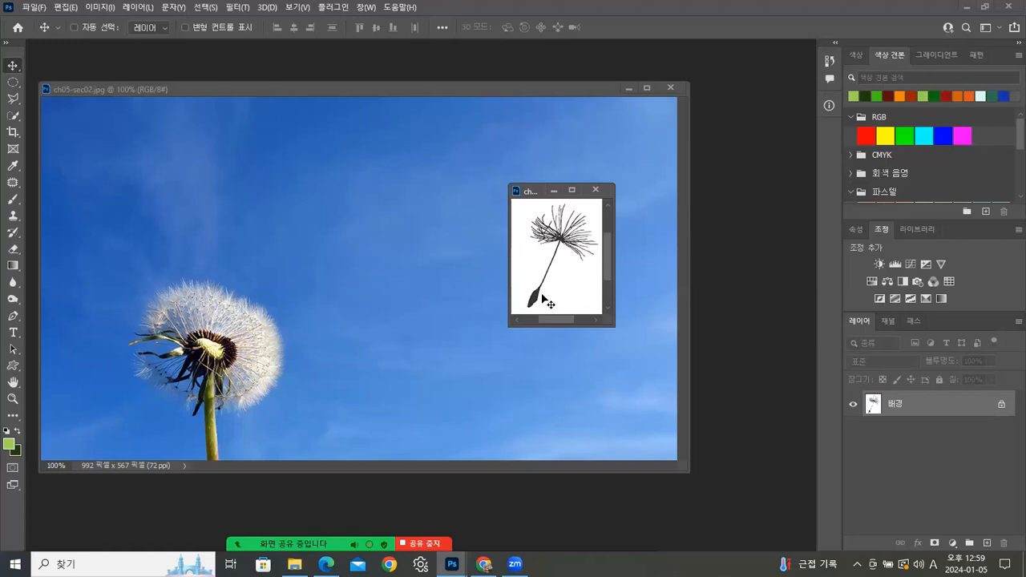
pyautogui.moveTo(543, 193); pyautogui.dragTo(650, 159)
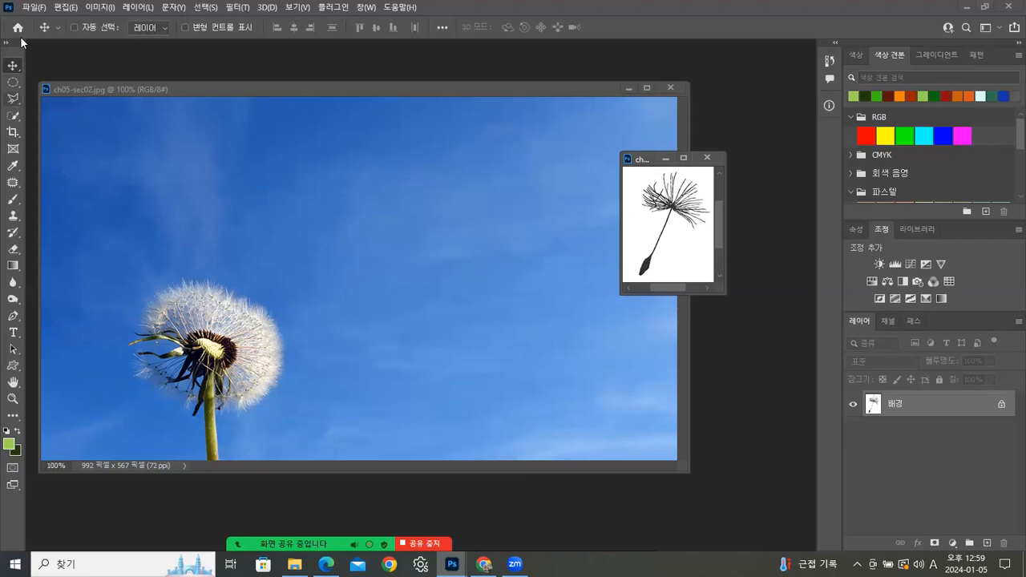
# Define the dandelion seed image as a brush preset named ch05-sec02-01.jpg
pyautogui.click(64, 8)
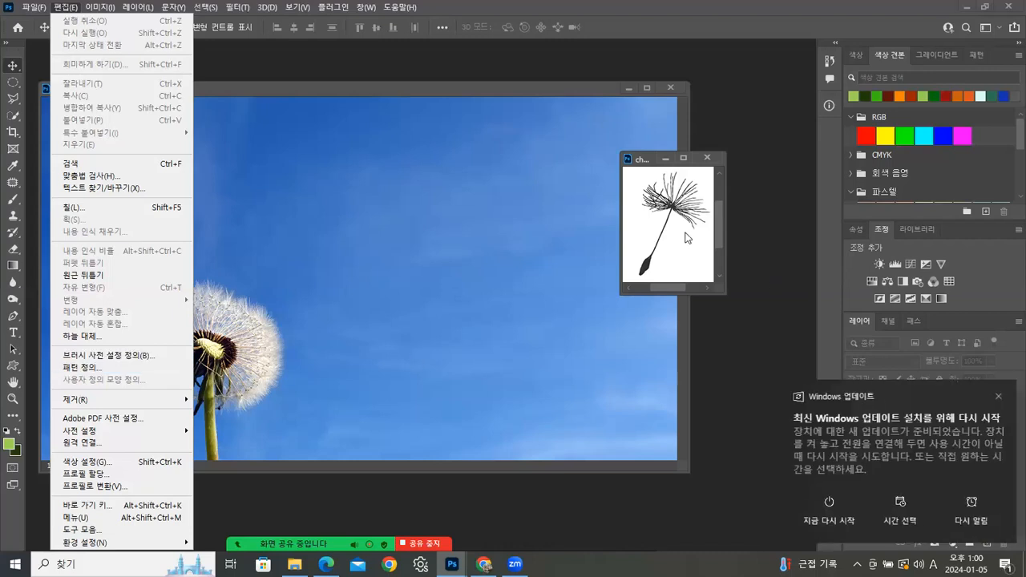
pyautogui.click(998, 396)
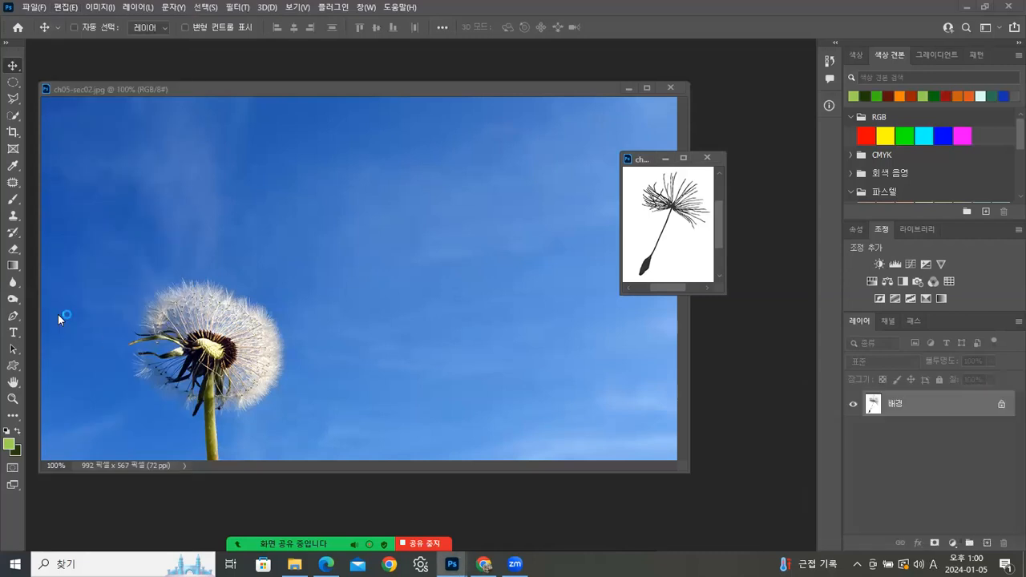
pyautogui.click(64, 8)
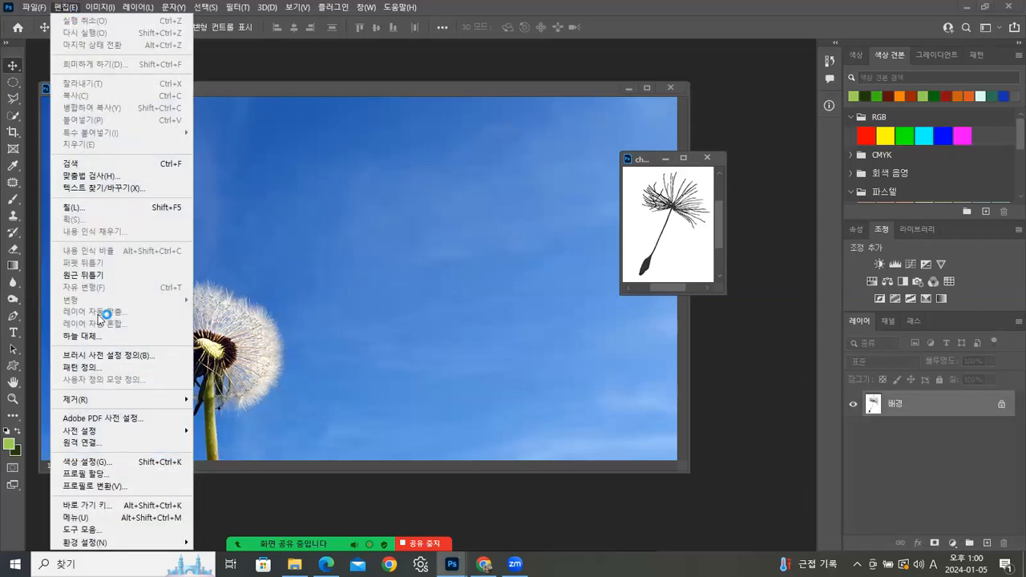
pyautogui.click(103, 357)
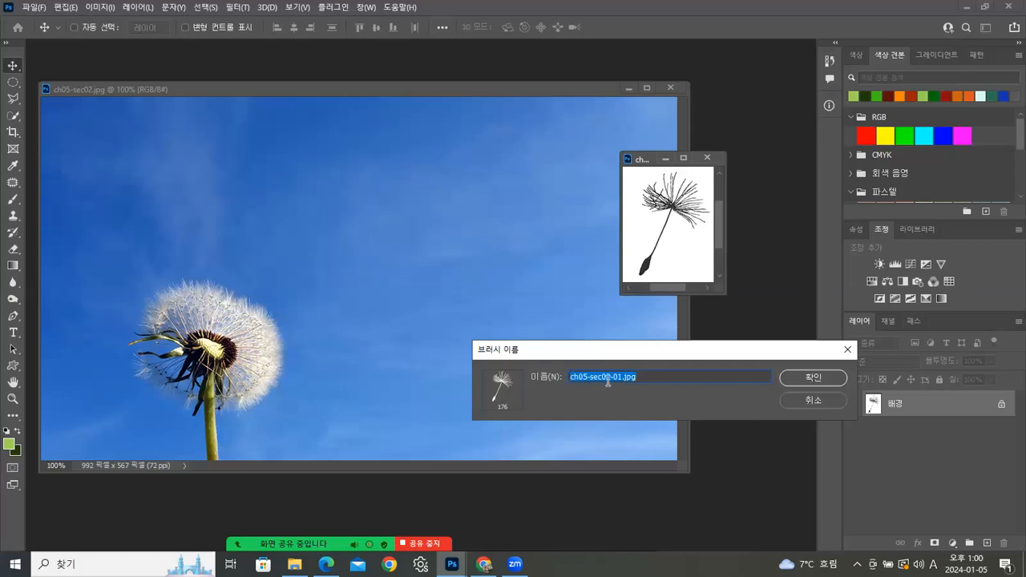
pyautogui.click(798, 376)
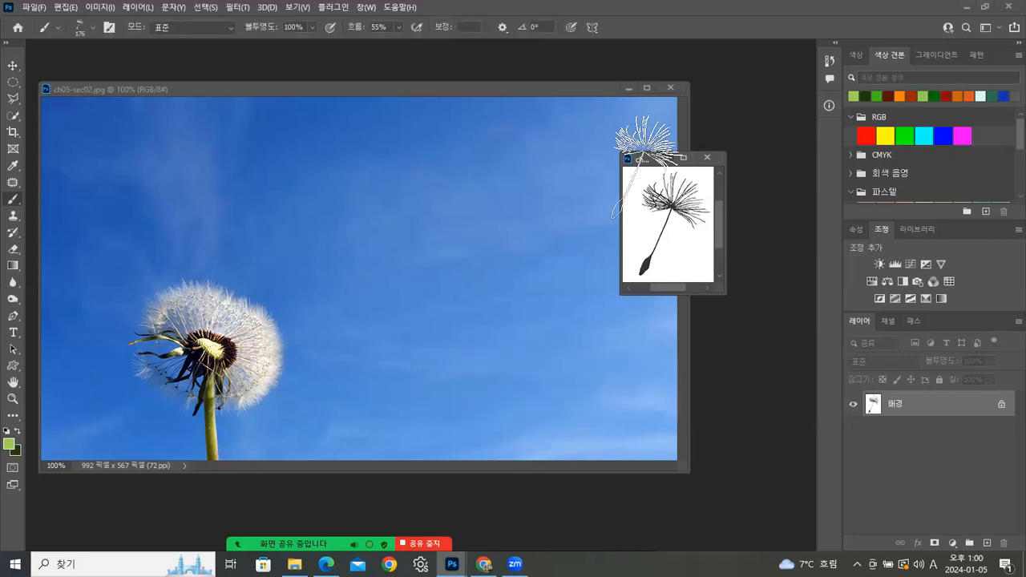
# Close the seed image and add a new empty layer above the background of ch05-sec02.jpg
pyautogui.moveTo(646, 159); pyautogui.dragTo(727, 152)
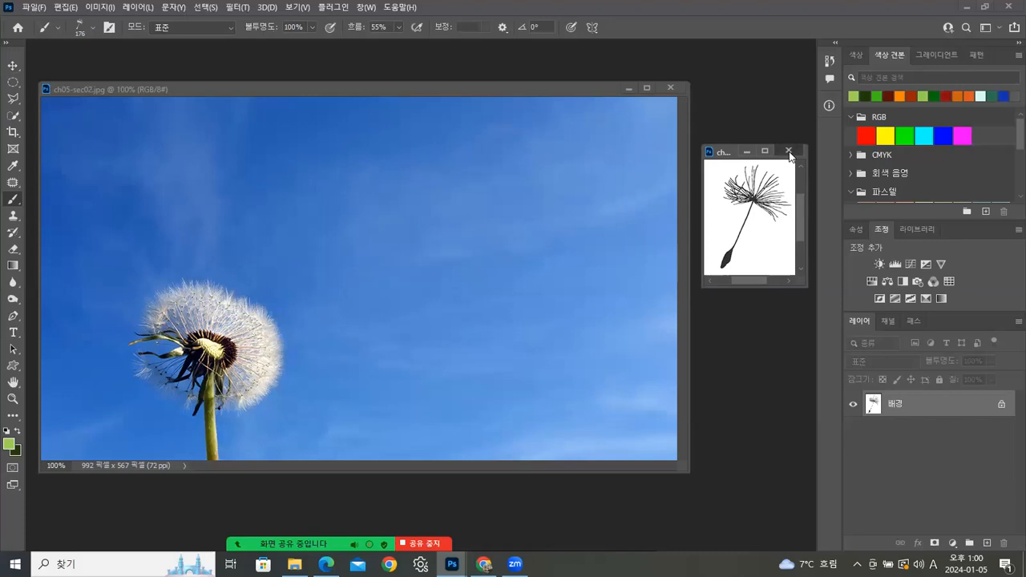
pyautogui.click(789, 151)
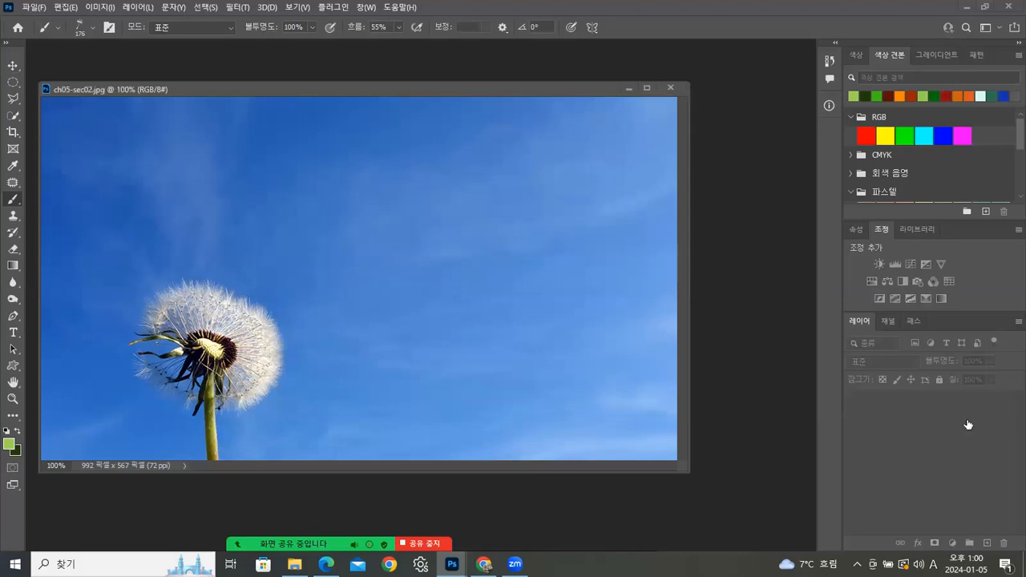
pyautogui.click(987, 544)
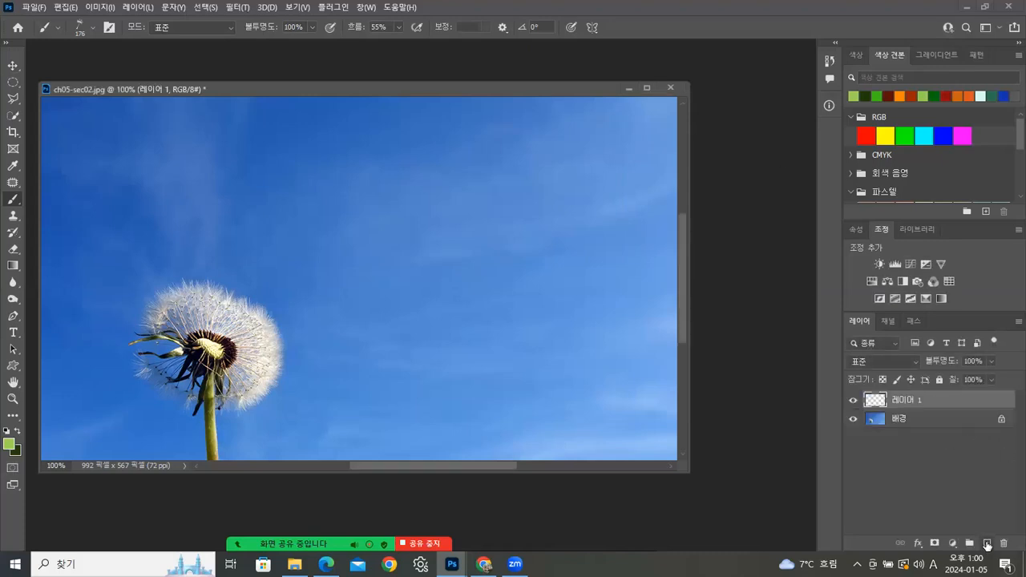
# Set the foreground color to white and stamp one seed in the sky with the ch05-sec02-01.jpg brush at 176 px
pyautogui.click(8, 431)
pyautogui.click(17, 431)
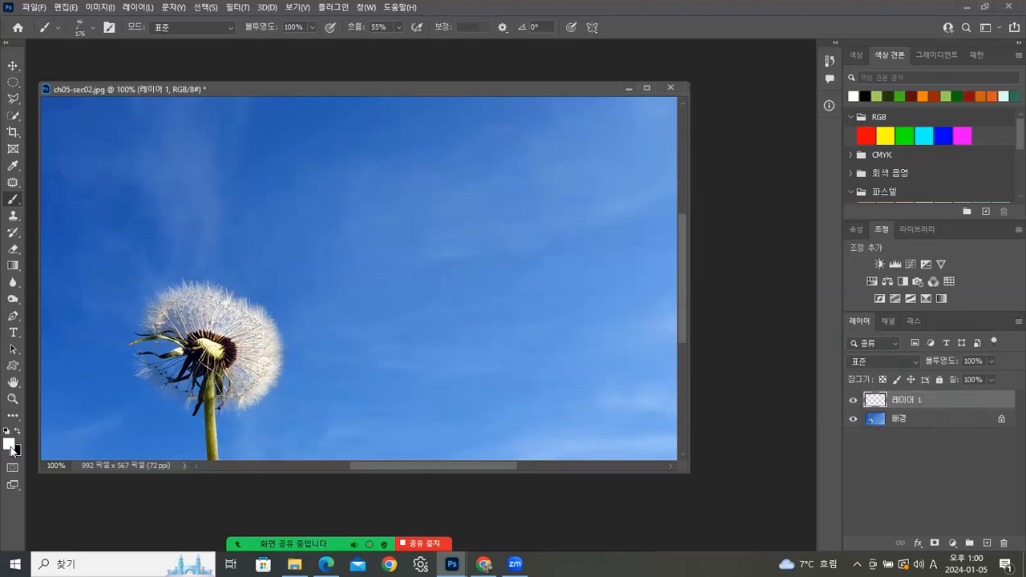
pyautogui.click(93, 28)
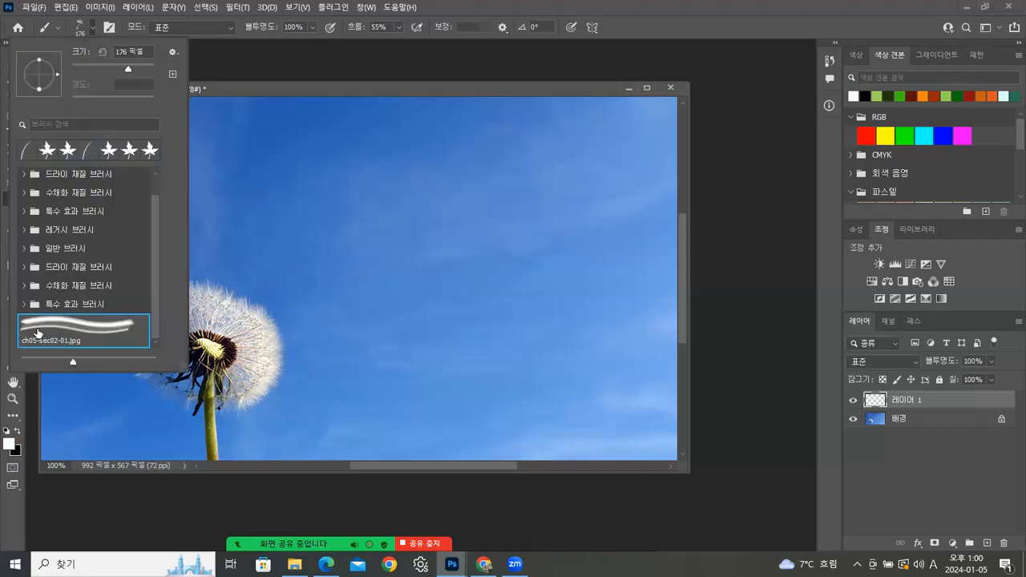
pyautogui.click(416, 205)
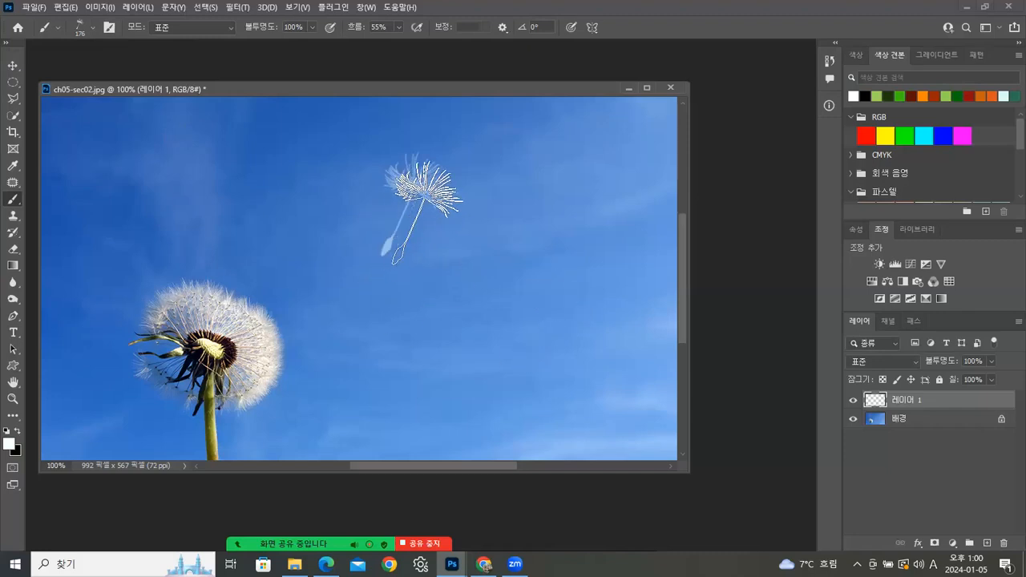
# Enable shape dynamics for the seed brush with a size jitter of 6% and an angle jitter of 25%
pyautogui.press('F5')
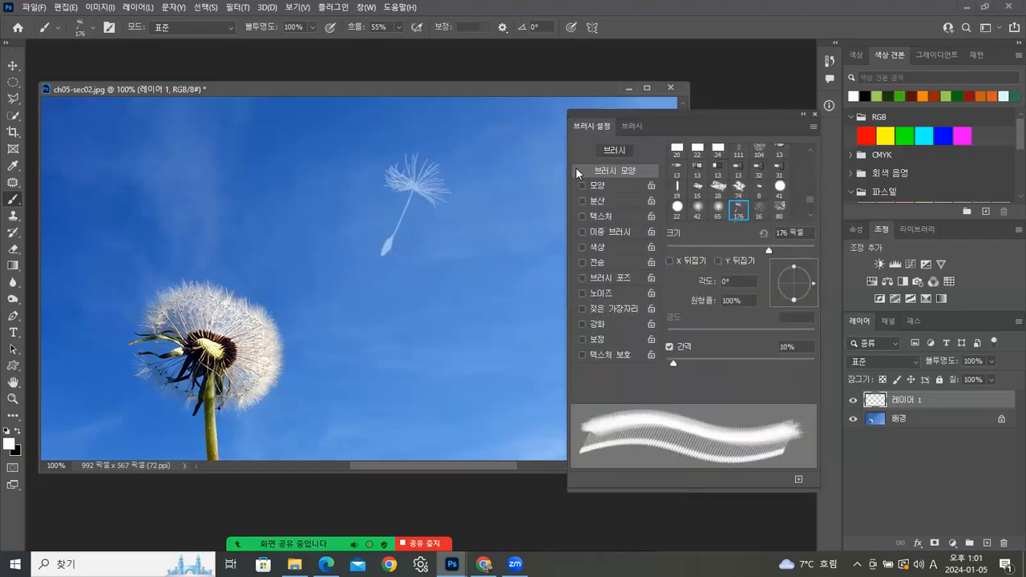
pyautogui.click(603, 187)
pyautogui.moveTo(667, 165); pyautogui.dragTo(676, 165)
pyautogui.moveTo(671, 274); pyautogui.dragTo(703, 271)
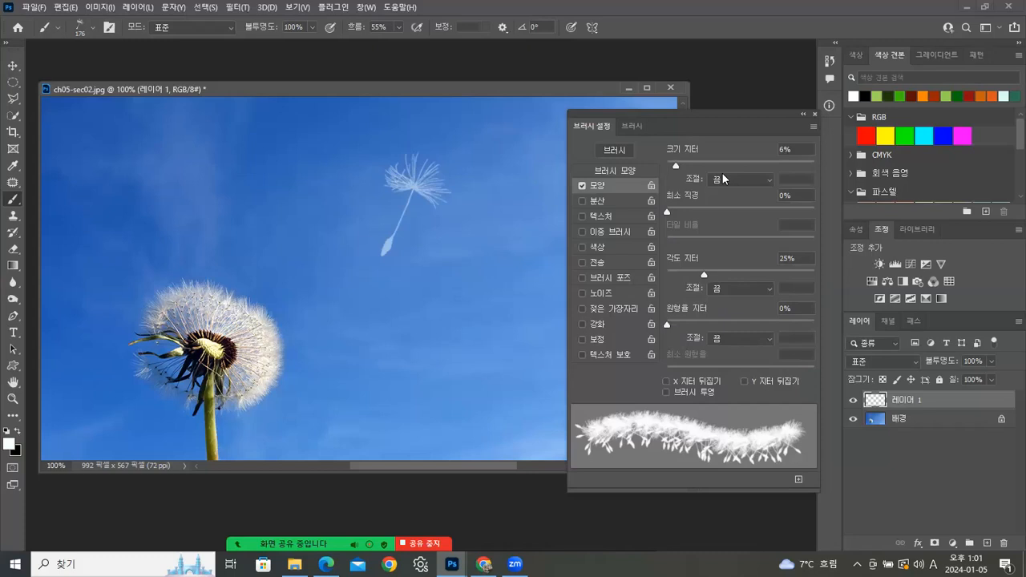
# Set the seed brush's tip spacing to 88%
pyautogui.click(620, 171)
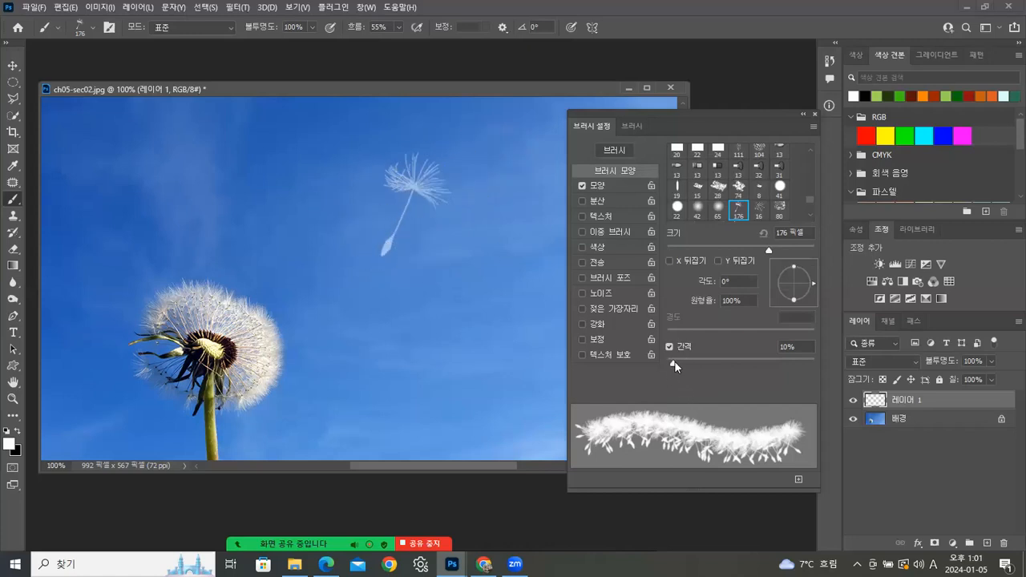
pyautogui.moveTo(675, 361)
pyautogui.mouseDown()
pyautogui.moveTo(787, 367)
pyautogui.moveTo(774, 366)
pyautogui.mouseUp()
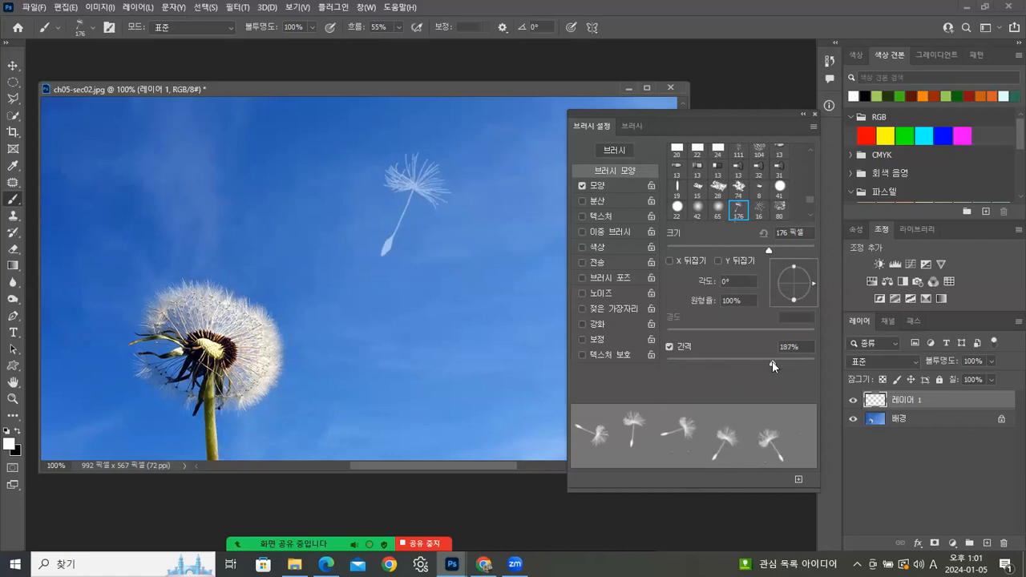
pyautogui.moveTo(774, 366)
pyautogui.mouseDown()
pyautogui.moveTo(717, 367)
pyautogui.moveTo(731, 368)
pyautogui.mouseUp()
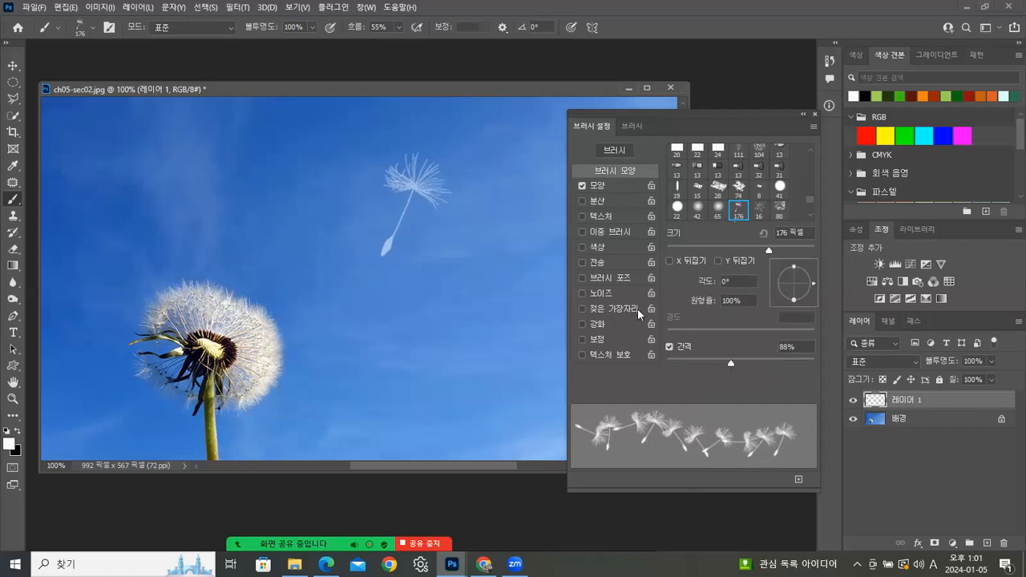
# Set the seed brush's shape dynamics to a size jitter of 100% and a minimum diameter of 30%
pyautogui.click(615, 184)
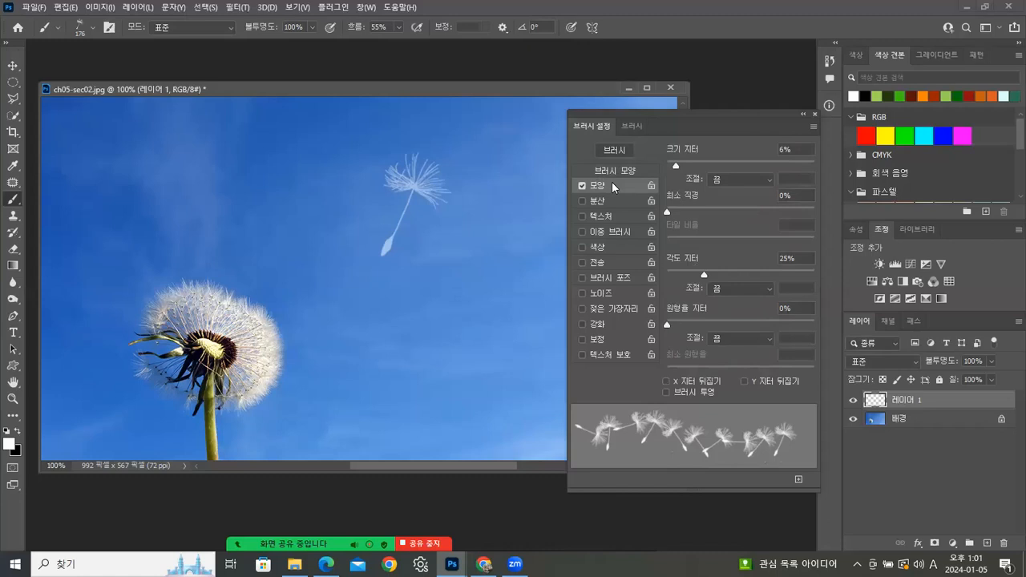
pyautogui.moveTo(678, 163); pyautogui.dragTo(847, 166)
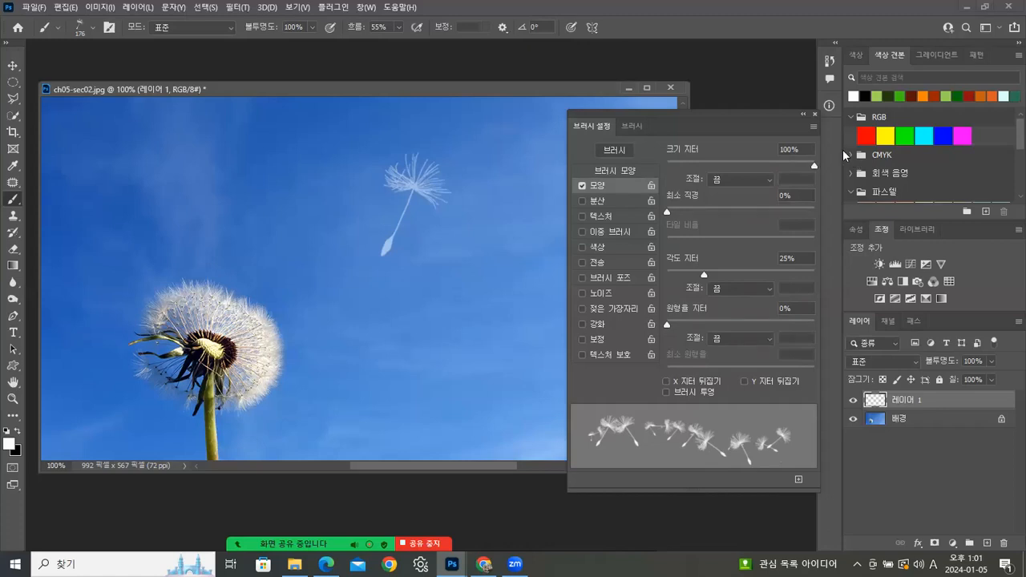
pyautogui.moveTo(668, 214)
pyautogui.mouseDown()
pyautogui.moveTo(721, 215)
pyautogui.moveTo(710, 215)
pyautogui.mouseUp()
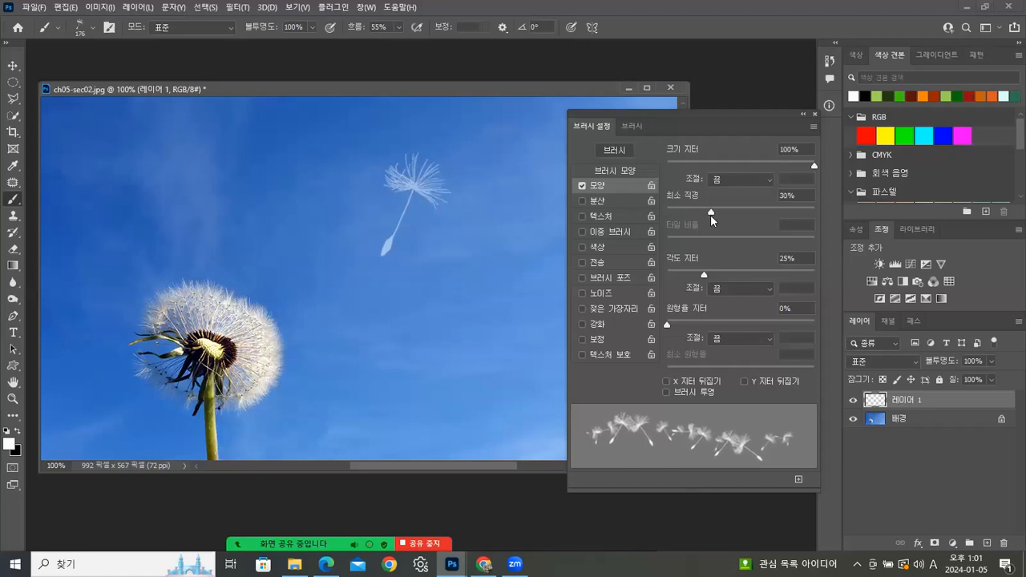
# Set the seed brush's angle jitter to 10% with pen pressure control and its roundness jitter to 50%
pyautogui.moveTo(706, 276); pyautogui.dragTo(683, 279)
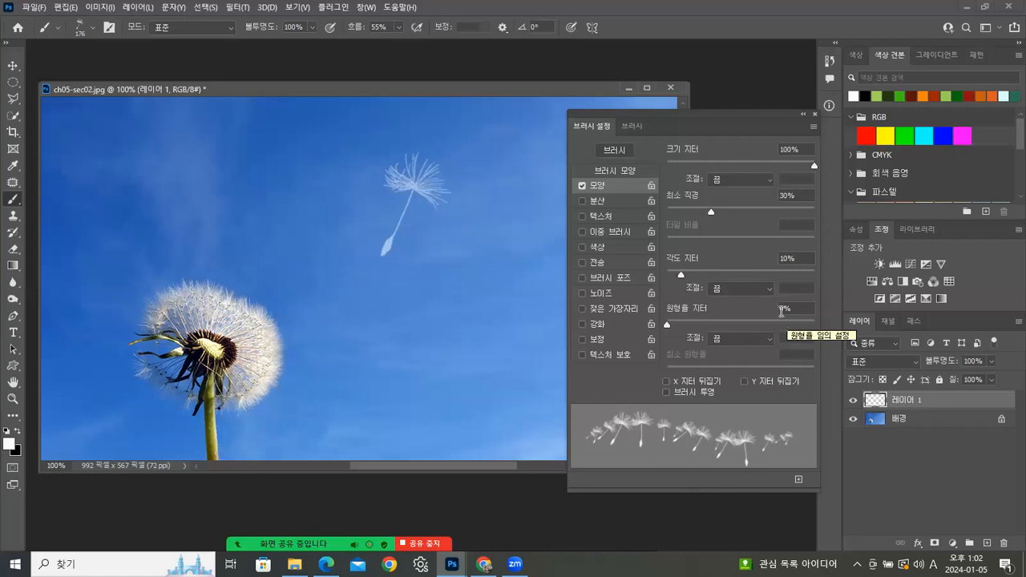
pyautogui.click(752, 289)
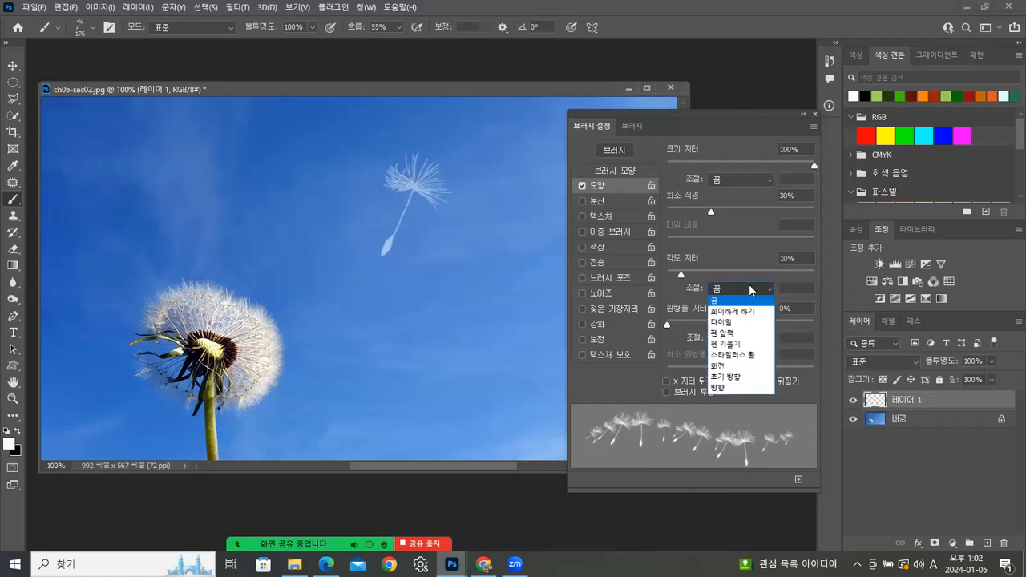
pyautogui.click(720, 333)
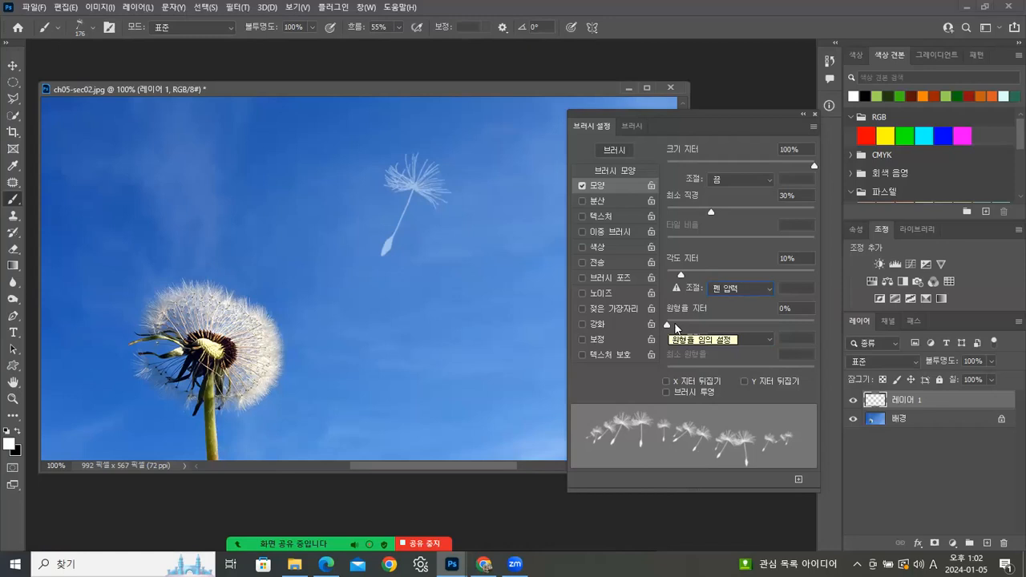
pyautogui.moveTo(667, 325); pyautogui.dragTo(742, 337)
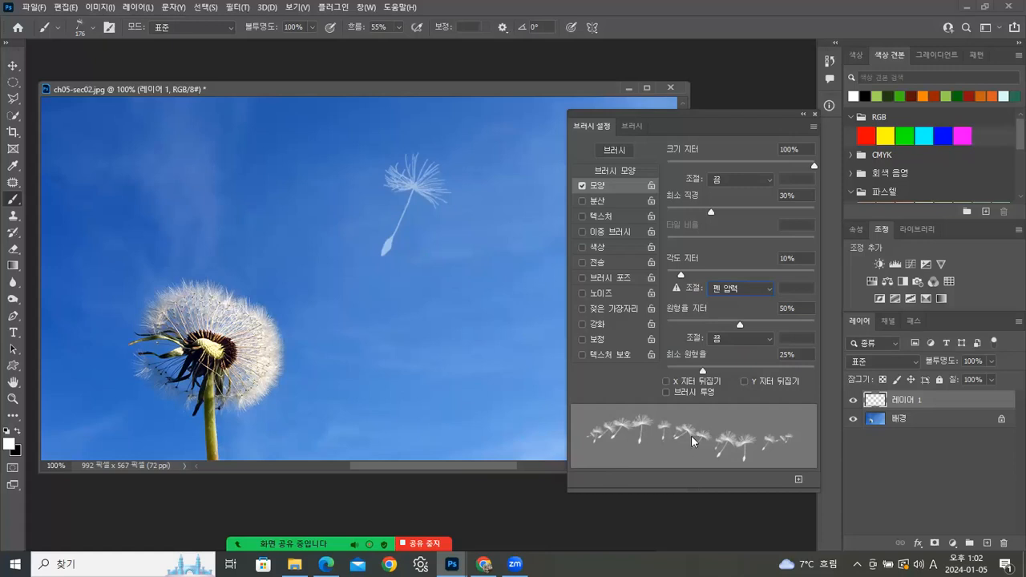
# Enable scattering for the seed brush with a scatter of 891%, a count of 3 and a count jitter of 92%
pyautogui.click(623, 199)
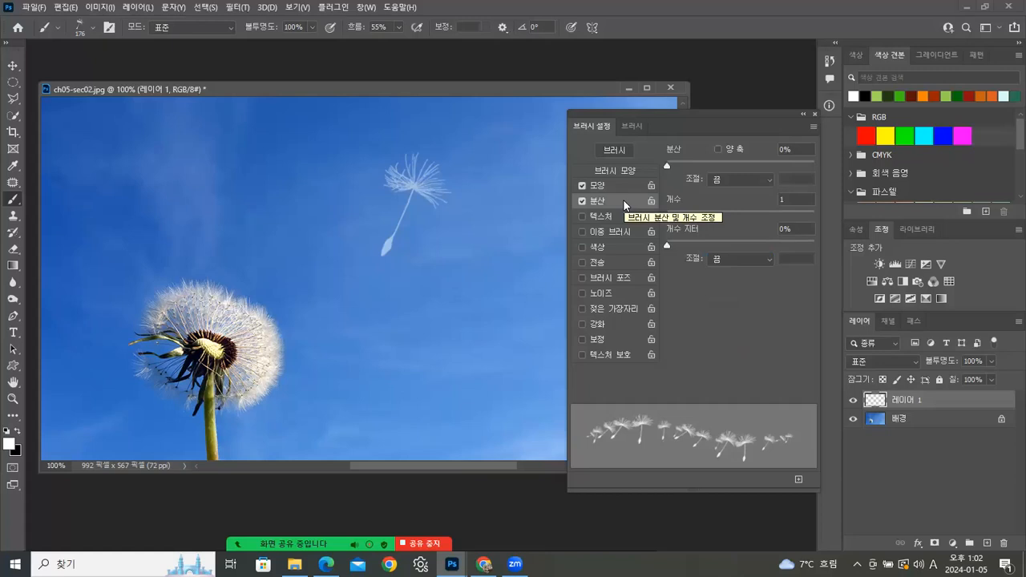
pyautogui.moveTo(667, 167); pyautogui.dragTo(799, 181)
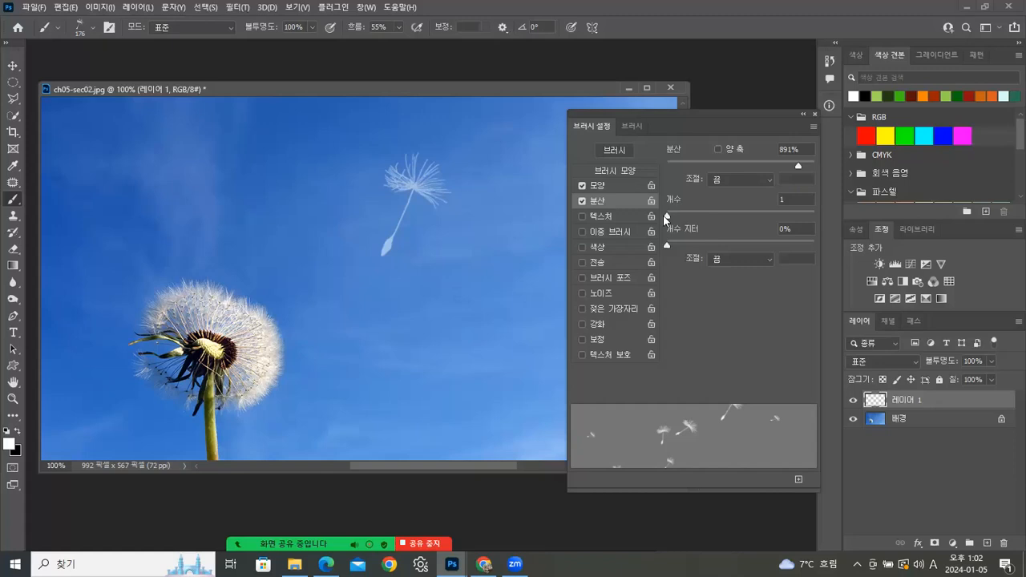
pyautogui.moveTo(672, 215); pyautogui.dragTo(686, 217)
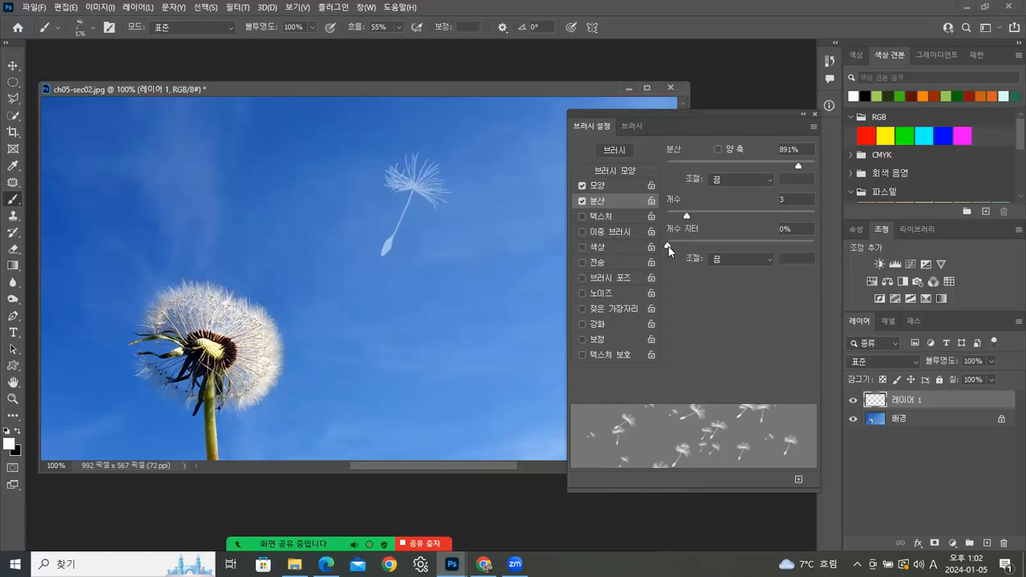
pyautogui.moveTo(670, 247); pyautogui.dragTo(780, 246)
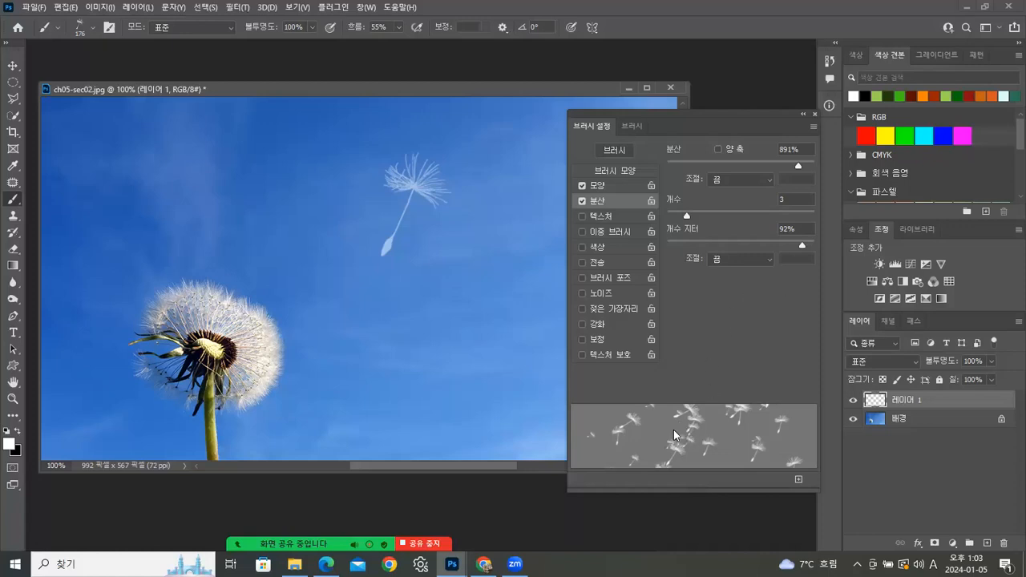
# Review the seed brush's spacing, shape dynamics and scattering values, and close the brush settings
pyautogui.click(620, 168)
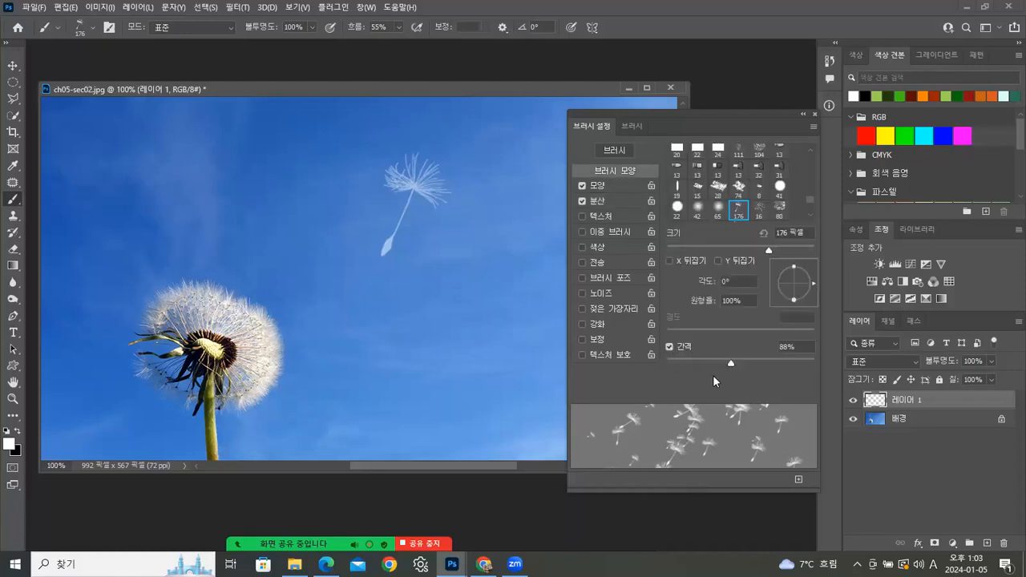
pyautogui.moveTo(731, 363); pyautogui.dragTo(731, 363)
pyautogui.click(614, 186)
pyautogui.moveTo(811, 167)
pyautogui.mouseDown()
pyautogui.moveTo(768, 169)
pyautogui.moveTo(836, 170)
pyautogui.mouseUp()
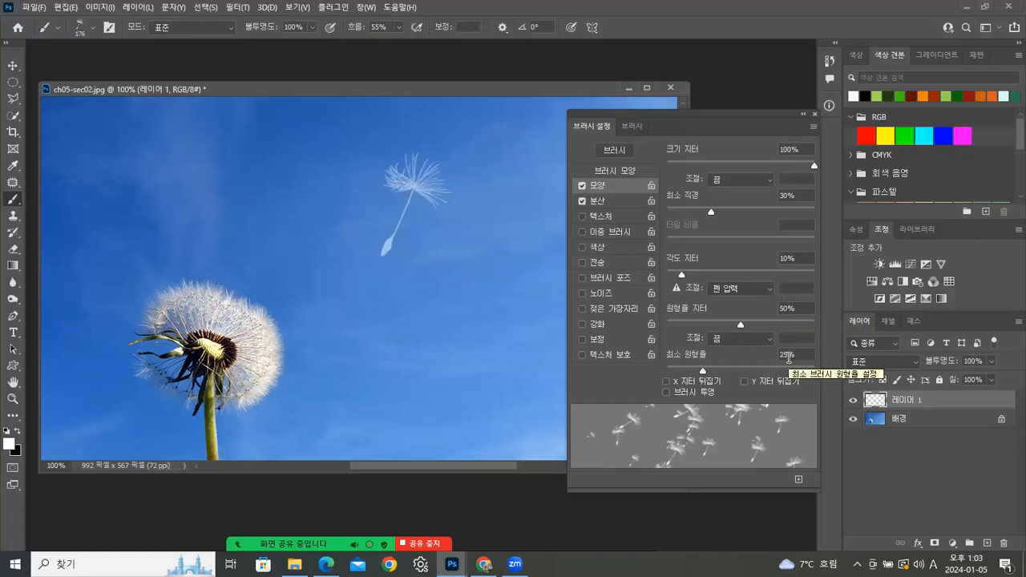
pyautogui.click(622, 199)
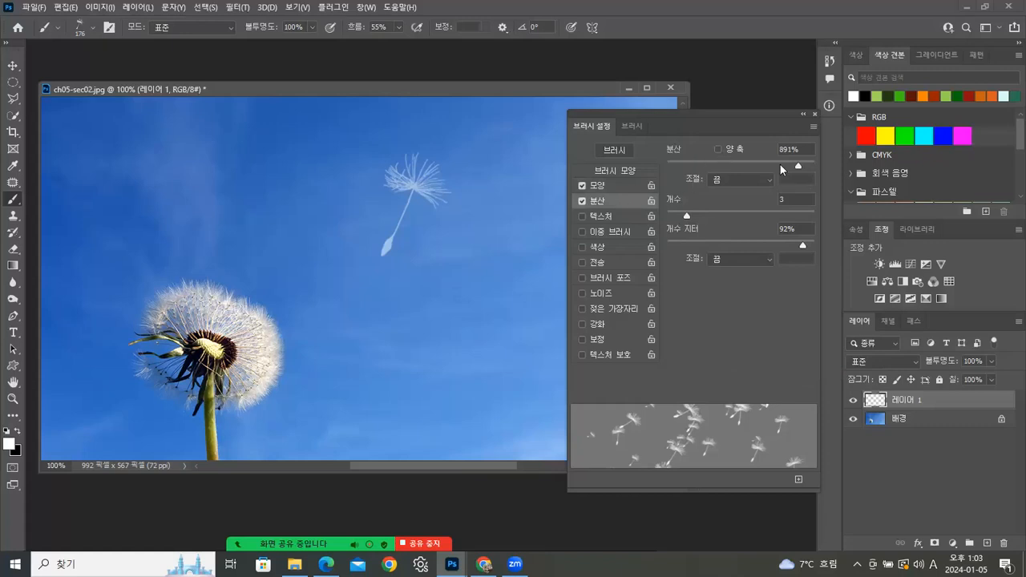
pyautogui.moveTo(799, 164)
pyautogui.mouseDown()
pyautogui.moveTo(779, 161)
pyautogui.moveTo(800, 157)
pyautogui.mouseUp()
pyautogui.moveTo(789, 244); pyautogui.dragTo(797, 245)
pyautogui.click(815, 113)
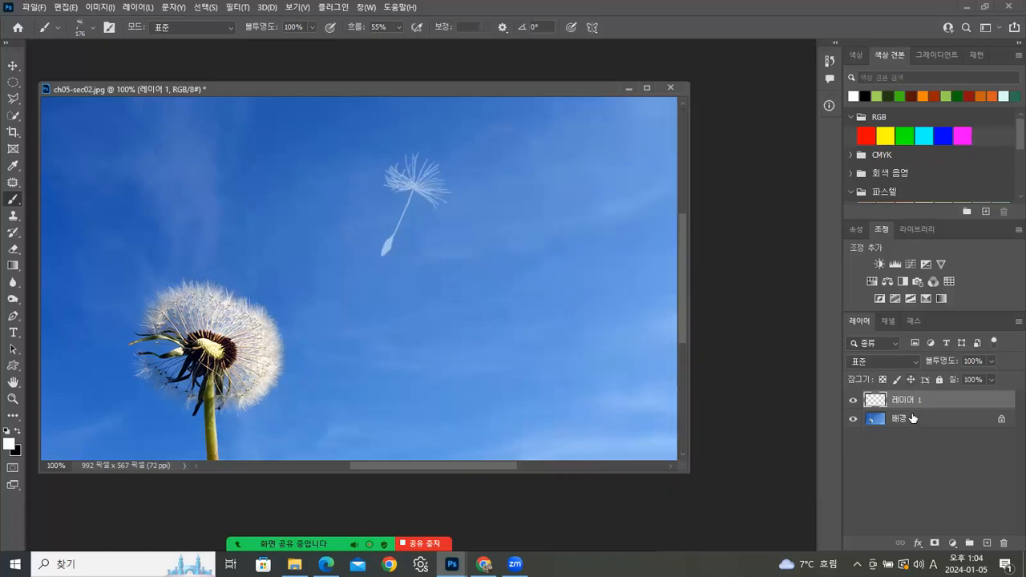
# Try painting scattered seeds across the sky, and revert the history to the first stamped seed
pyautogui.moveTo(208, 227)
pyautogui.mouseDown()
pyautogui.moveTo(297, 211)
pyautogui.moveTo(408, 279)
pyautogui.moveTo(474, 236)
pyautogui.moveTo(559, 207)
pyautogui.moveTo(401, 269)
pyautogui.moveTo(363, 266)
pyautogui.moveTo(415, 296)
pyautogui.moveTo(626, 263)
pyautogui.moveTo(617, 296)
pyautogui.mouseUp()
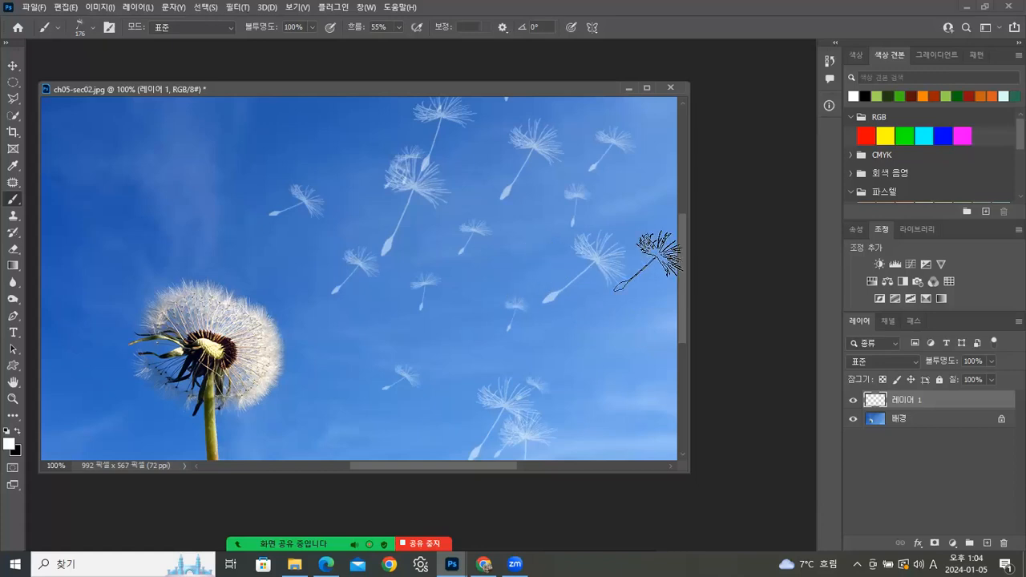
pyautogui.click(831, 62)
pyautogui.click(750, 181)
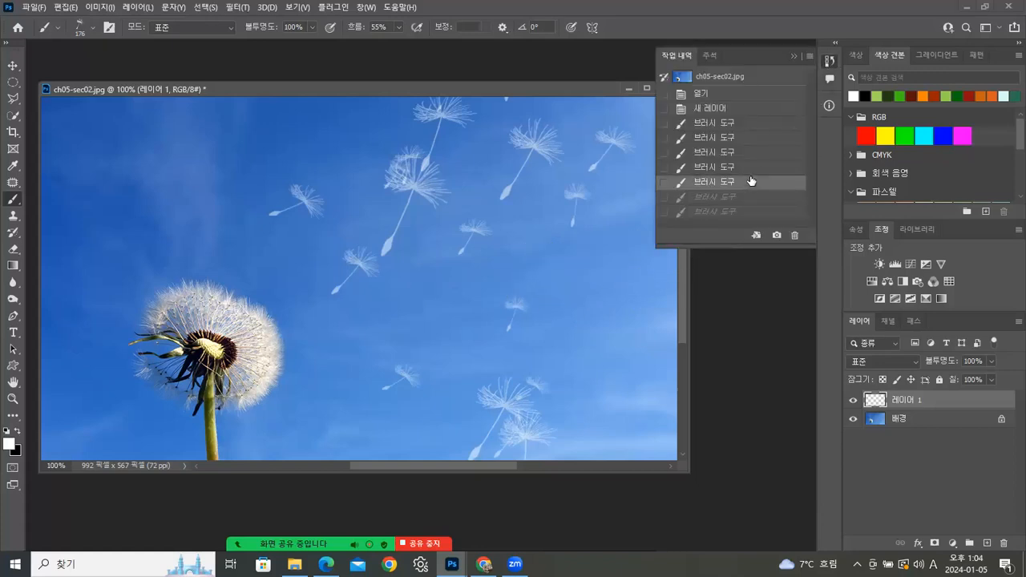
pyautogui.click(753, 167)
pyautogui.click(755, 123)
pyautogui.click(754, 107)
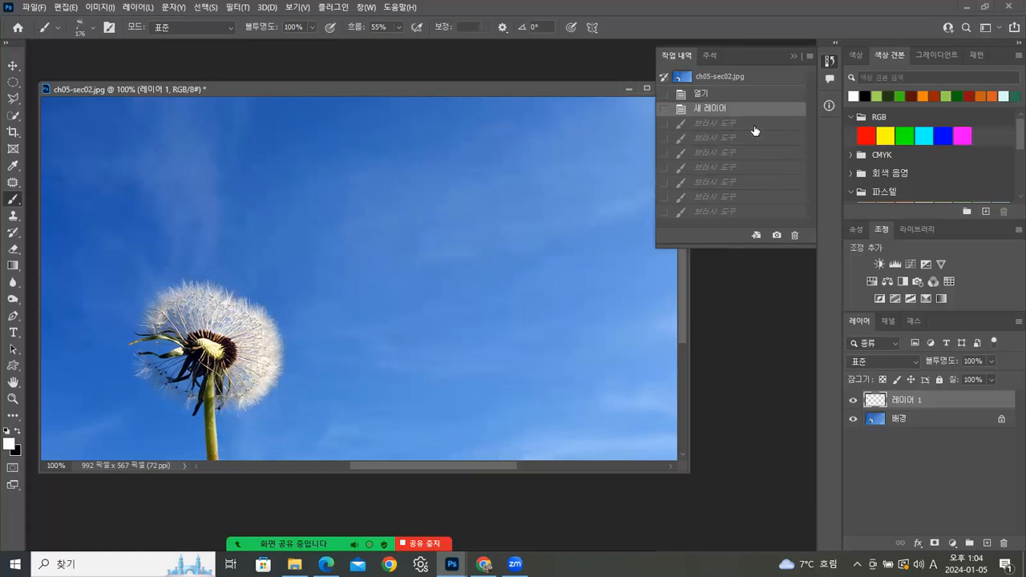
pyautogui.click(754, 124)
pyautogui.click(755, 139)
pyautogui.click(736, 125)
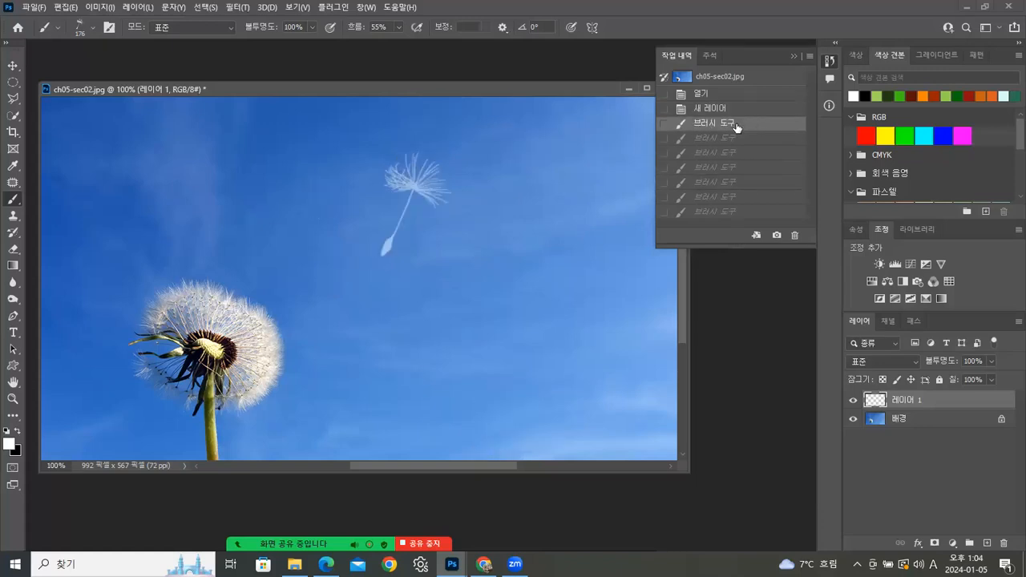
# Set the brush flow to 100% and shift the image window slightly
pyautogui.click(398, 27)
pyautogui.moveTo(397, 40); pyautogui.dragTo(437, 45)
pyautogui.moveTo(508, 89); pyautogui.dragTo(515, 90)
# Paint white dandelion seeds of varied sizes across the sky above and beside the dandelion on the new layer
pyautogui.click(494, 193)
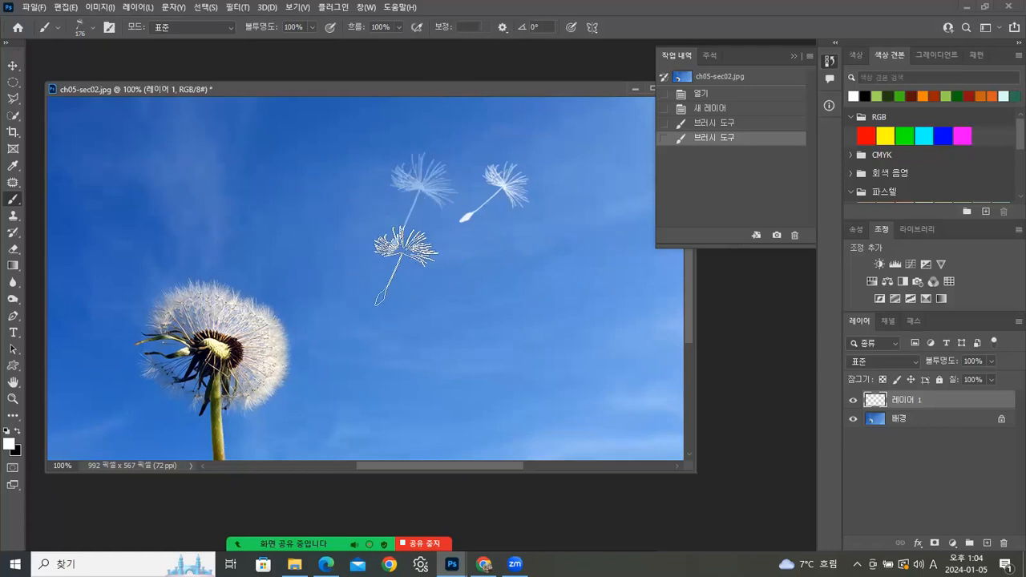
pyautogui.moveTo(407, 265); pyautogui.dragTo(362, 401)
pyautogui.moveTo(527, 258)
pyautogui.mouseDown()
pyautogui.moveTo(574, 265)
pyautogui.moveTo(599, 127)
pyautogui.mouseUp()
pyautogui.click(620, 198)
pyautogui.click(561, 205)
pyautogui.click(569, 200)
pyautogui.click(792, 56)
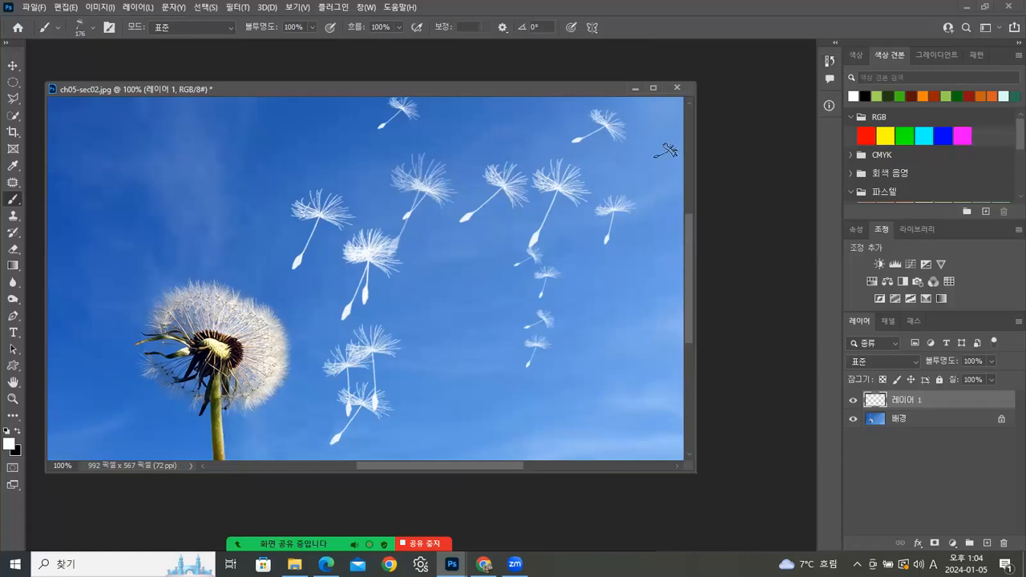
pyautogui.moveTo(665, 167); pyautogui.dragTo(665, 264)
pyautogui.click(611, 315)
pyautogui.click(484, 297)
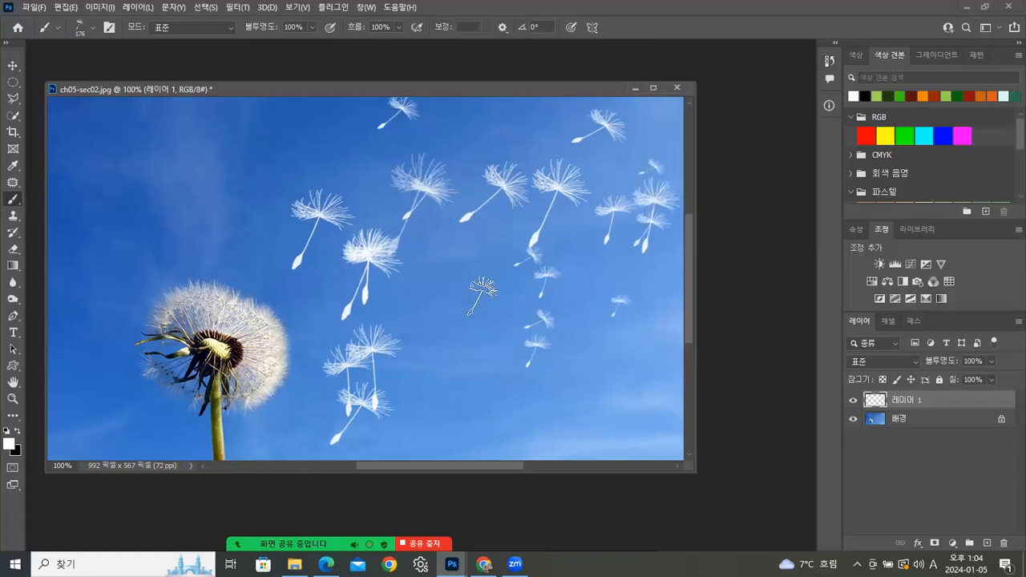
pyautogui.click(199, 167)
pyautogui.click(325, 142)
pyautogui.click(496, 126)
pyautogui.click(652, 307)
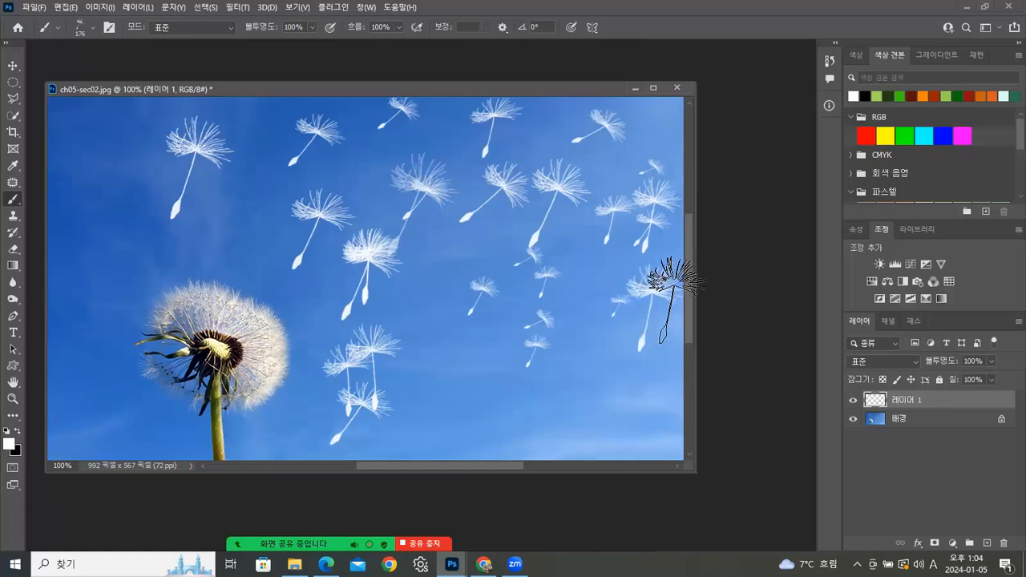
pyautogui.click(591, 267)
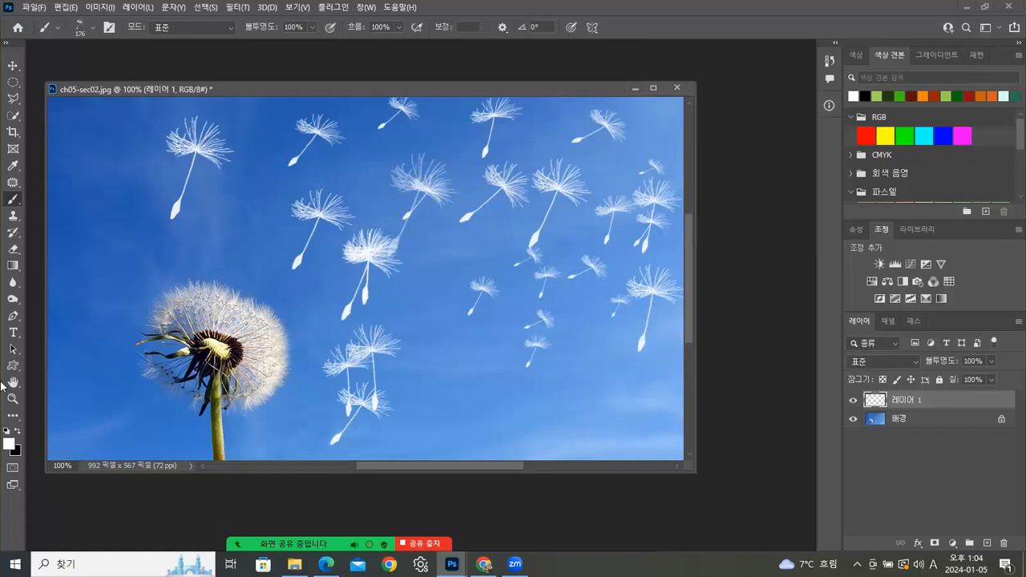
# Swap the foreground color to black and open the brush preset picker
pyautogui.click(16, 434)
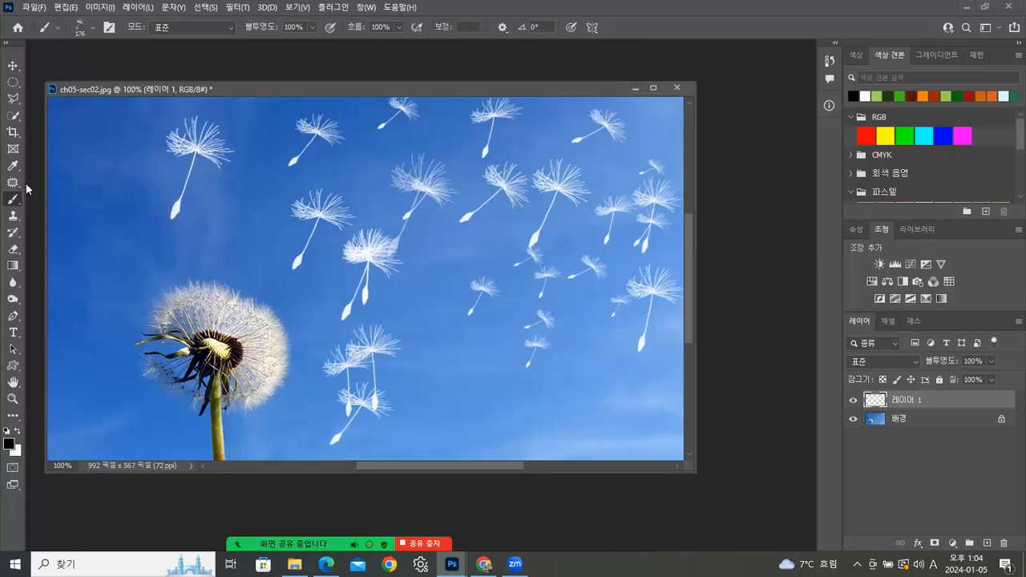
pyautogui.click(94, 28)
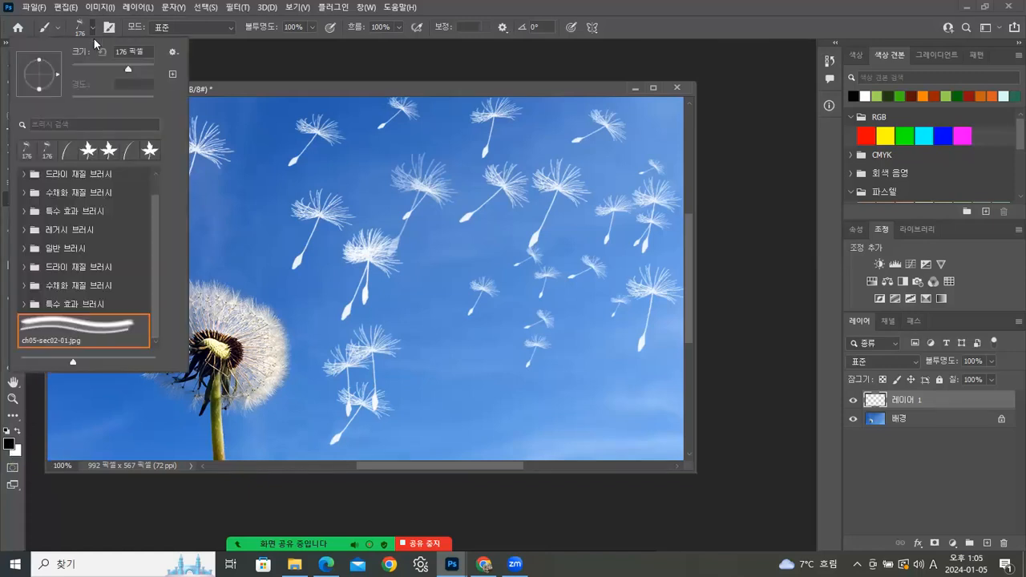
# Choose the hard round brush (선명한 원) at 39 px, paint a black test stroke over a dandelion seed and undo it
pyautogui.scroll(1, 155, 208)
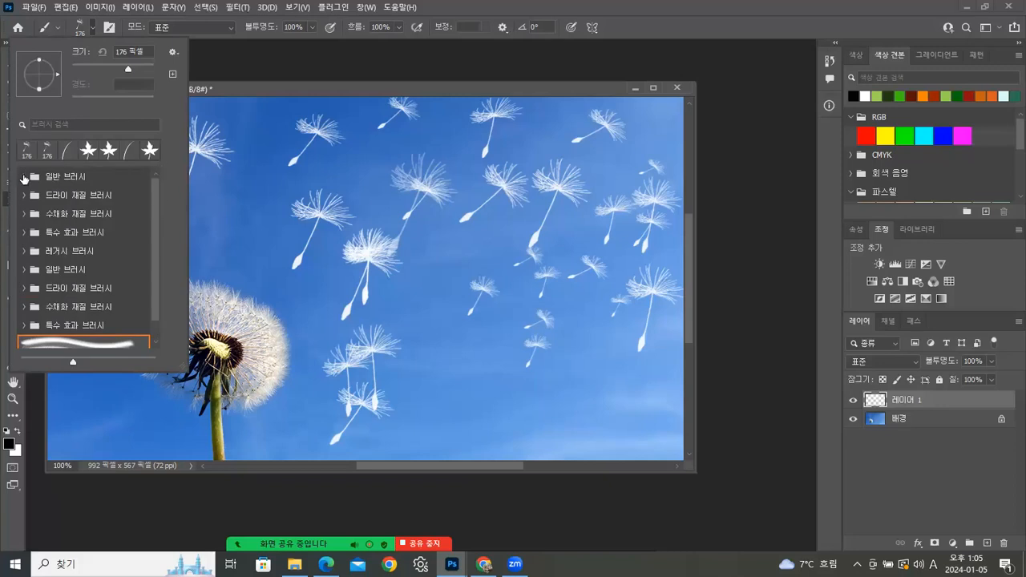
pyautogui.click(24, 176)
pyautogui.click(67, 237)
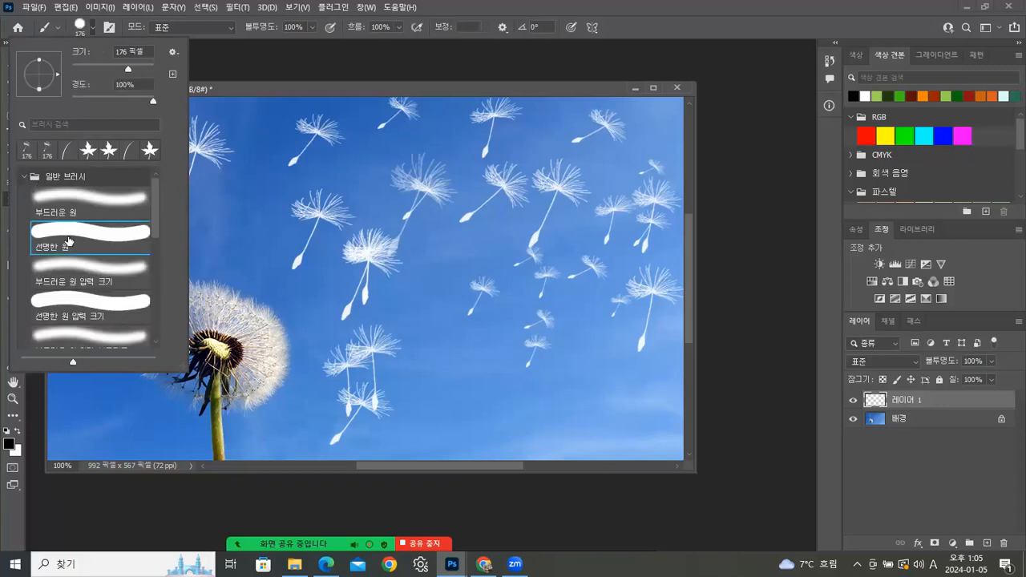
pyautogui.moveTo(131, 69); pyautogui.dragTo(87, 69)
pyautogui.moveTo(296, 262); pyautogui.dragTo(290, 272)
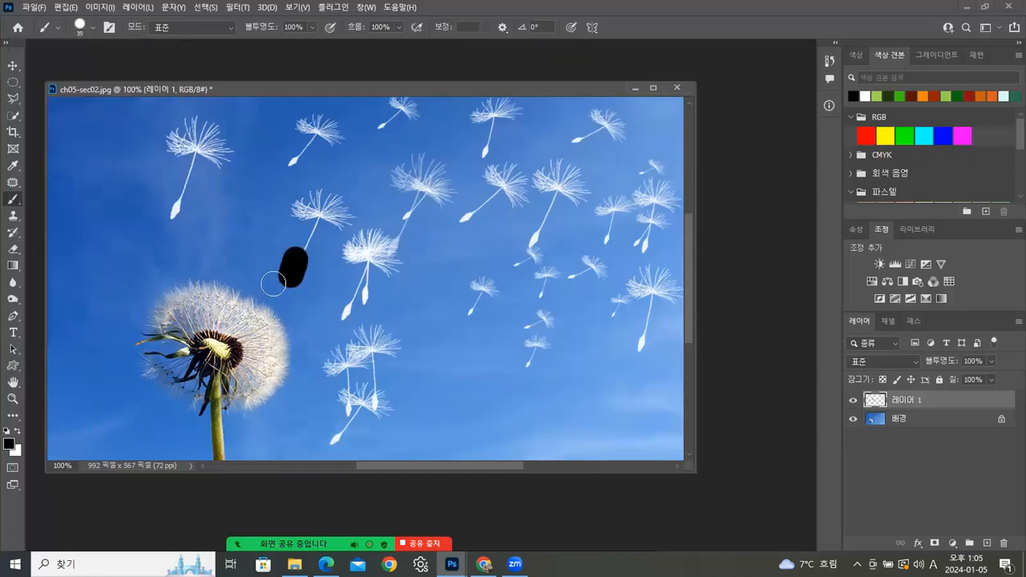
pyautogui.hotkey('ctrl', 'z')
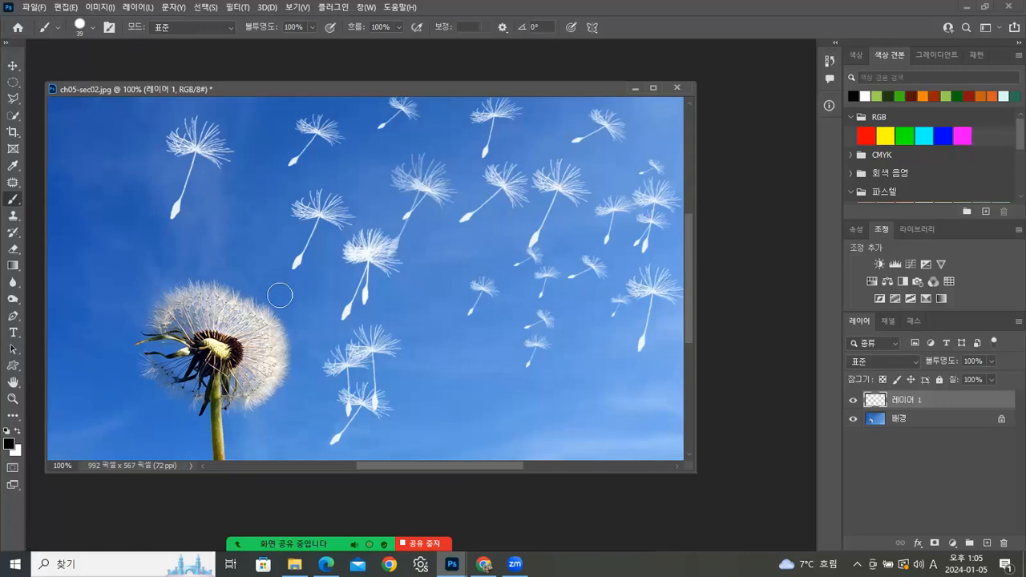
# Lock the transparent pixels of 레이어 1 and paint the seed tips of the flying dandelions black
pyautogui.click(883, 380)
pyautogui.click(298, 263)
pyautogui.moveTo(343, 316); pyautogui.dragTo(348, 306)
pyautogui.moveTo(169, 189); pyautogui.dragTo(175, 220)
pyautogui.moveTo(288, 167); pyautogui.dragTo(293, 160)
pyautogui.moveTo(378, 129); pyautogui.dragTo(382, 125)
pyautogui.moveTo(480, 146); pyautogui.dragTo(481, 153)
pyautogui.moveTo(462, 222); pyautogui.dragTo(467, 214)
pyautogui.moveTo(567, 150); pyautogui.dragTo(572, 137)
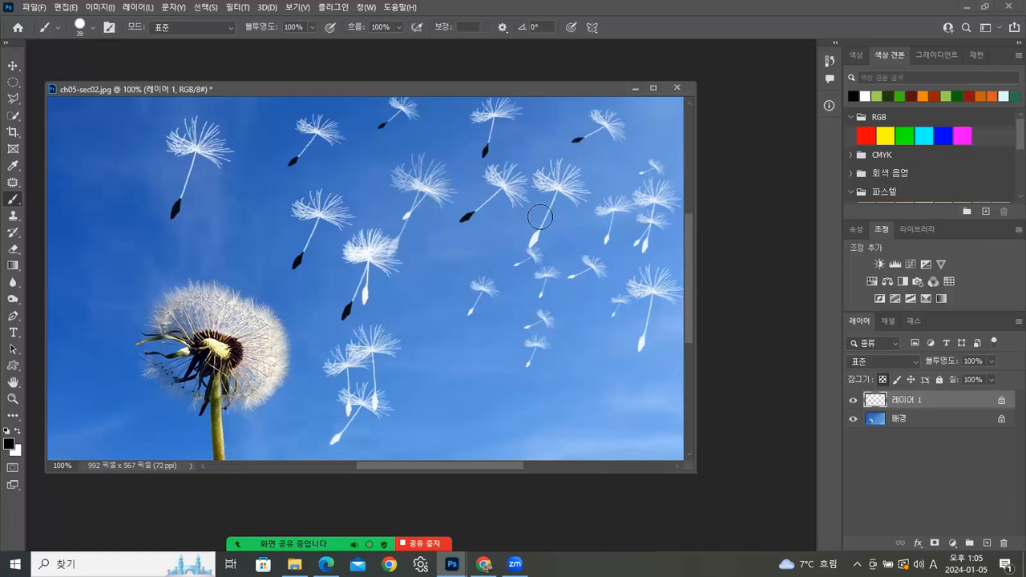
pyautogui.moveTo(528, 237); pyautogui.dragTo(534, 233)
pyautogui.moveTo(605, 238); pyautogui.dragTo(645, 243)
pyautogui.moveTo(647, 353); pyautogui.dragTo(644, 344)
pyautogui.moveTo(598, 318); pyautogui.dragTo(608, 320)
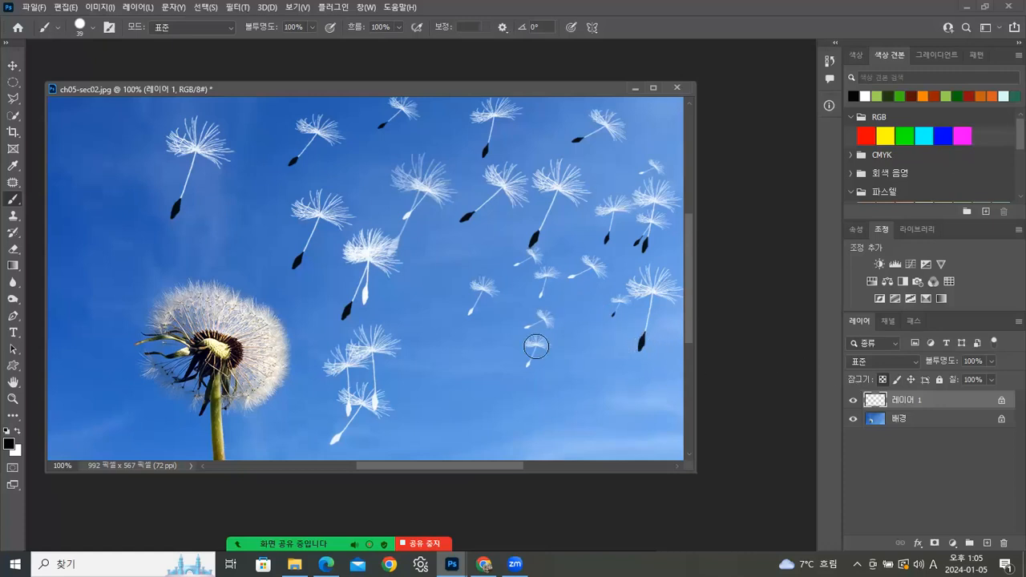
pyautogui.moveTo(526, 370); pyautogui.dragTo(528, 365)
pyautogui.moveTo(469, 317); pyautogui.dragTo(472, 310)
pyautogui.moveTo(365, 298); pyautogui.dragTo(367, 293)
pyautogui.click(334, 440)
# Reduce the brush size to 15 px and paint the remaining white seed tips black
pyautogui.press('[')
pyautogui.press('[')
pyautogui.press('[')
pyautogui.press('[')
pyautogui.press('[')
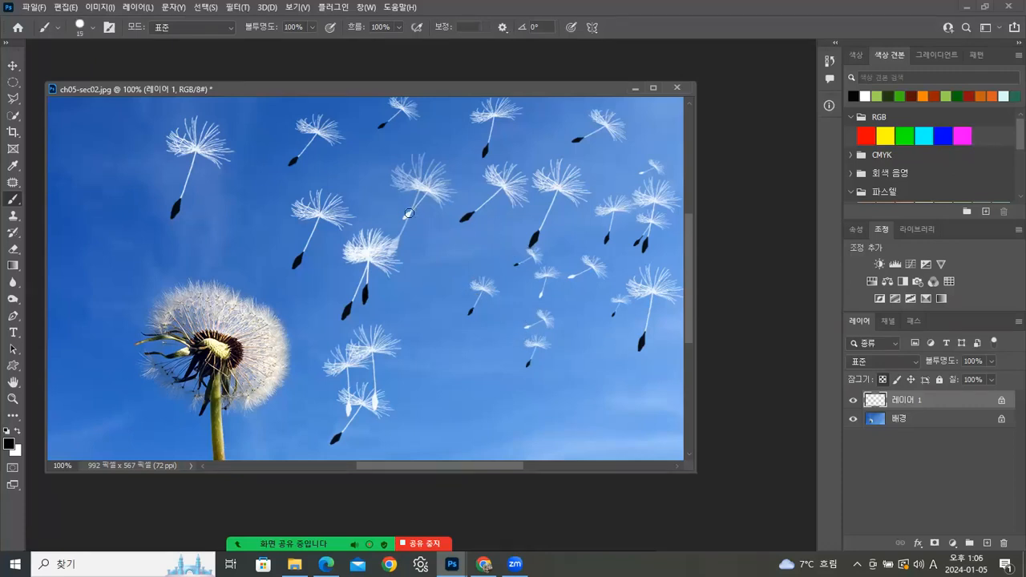
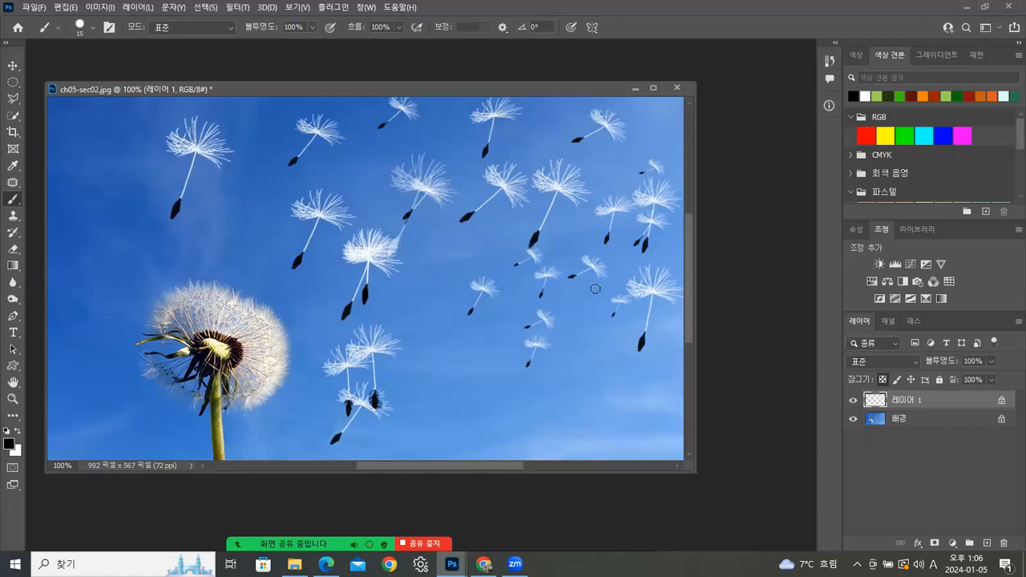
# Move the flying dandelions on 레이어 1 slightly to the right and unlock the layer's transparent pixels
pyautogui.click(12, 64)
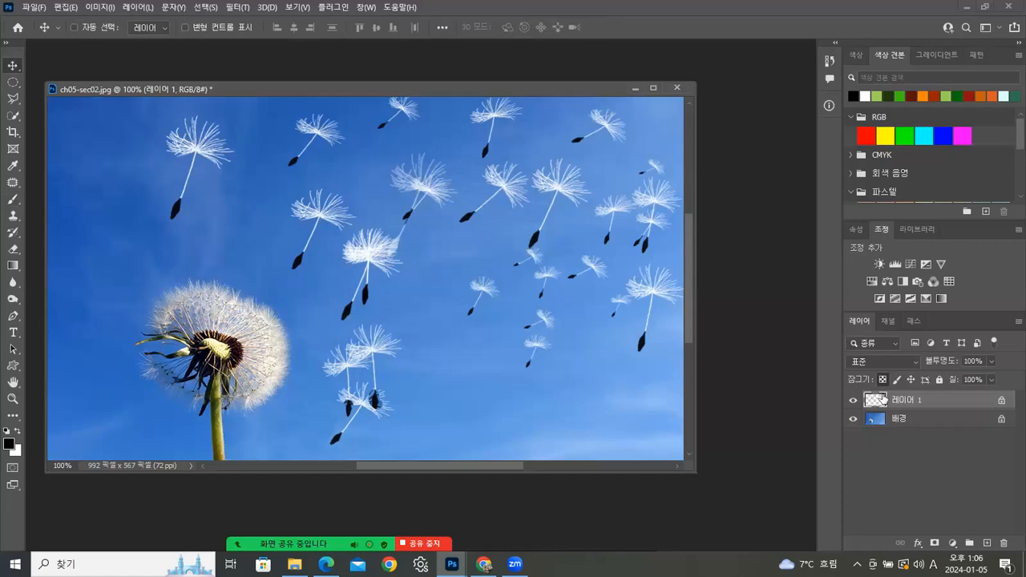
pyautogui.moveTo(401, 218); pyautogui.dragTo(425, 213)
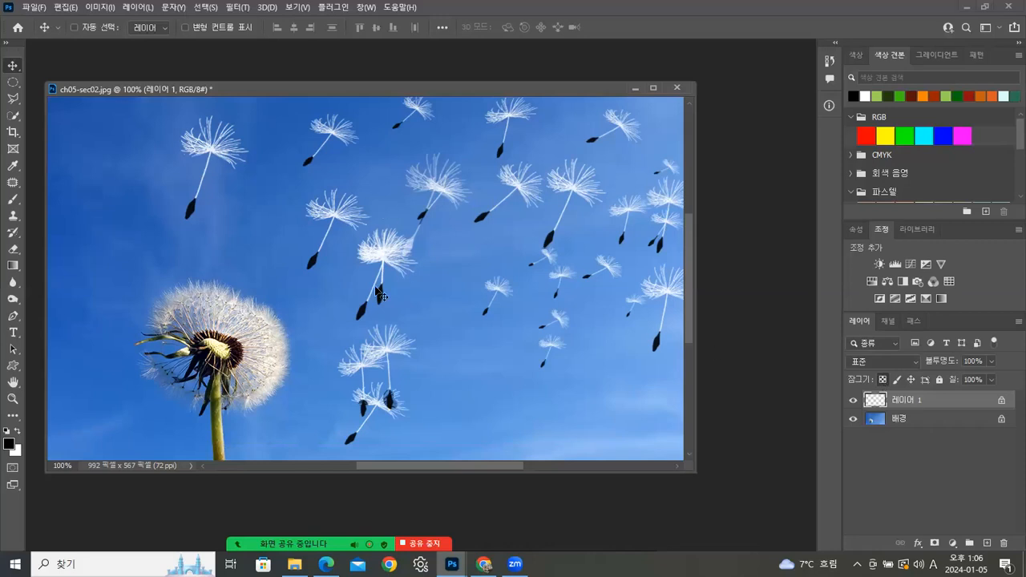
pyautogui.click(883, 380)
# Look through the available brush tip shapes in the Brush tool's settings, then close the settings
pyautogui.click(14, 201)
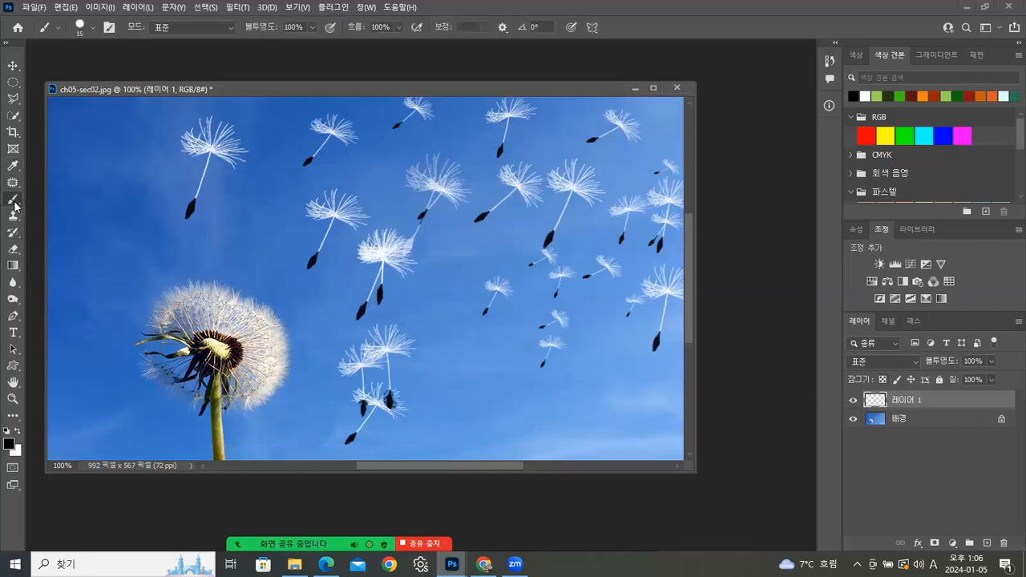
pyautogui.press('F5')
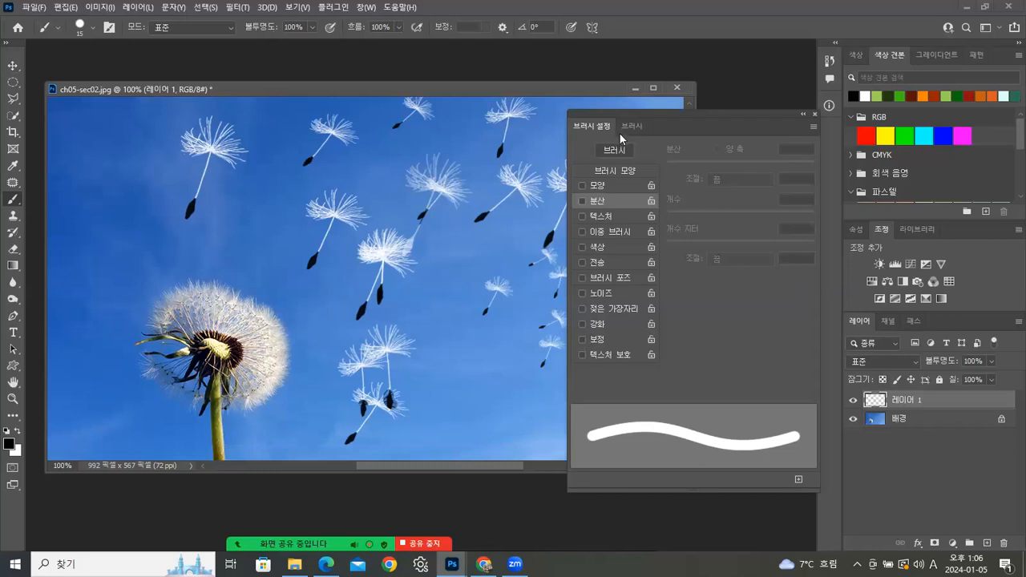
pyautogui.click(622, 171)
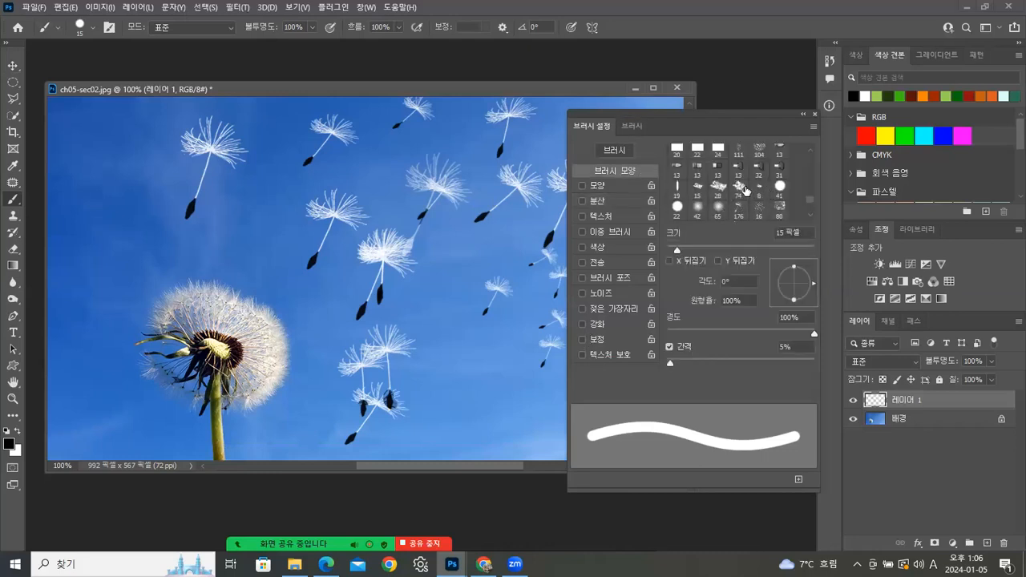
pyautogui.scroll(3, 812, 194)
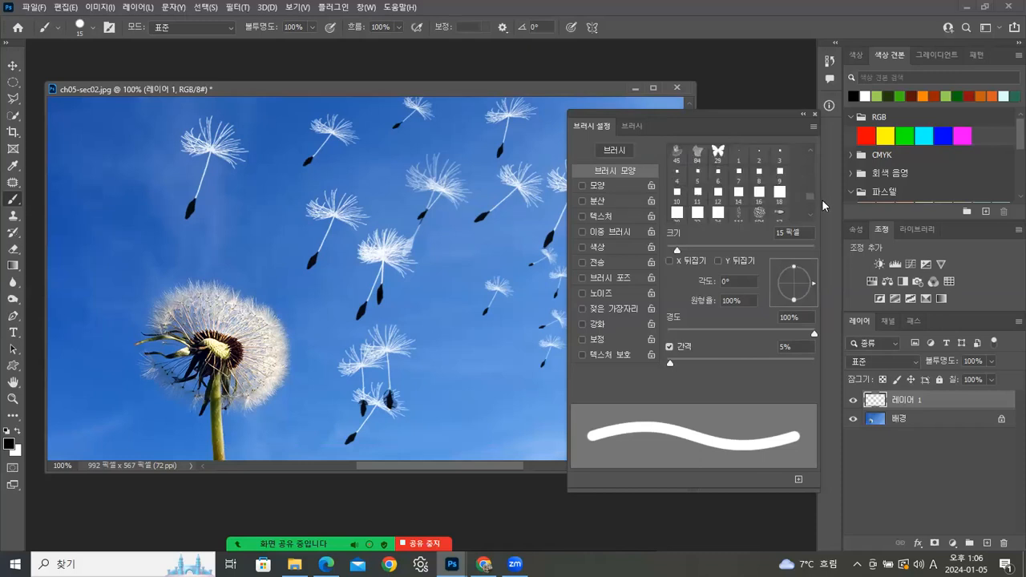
pyautogui.scroll(-4, 809, 200)
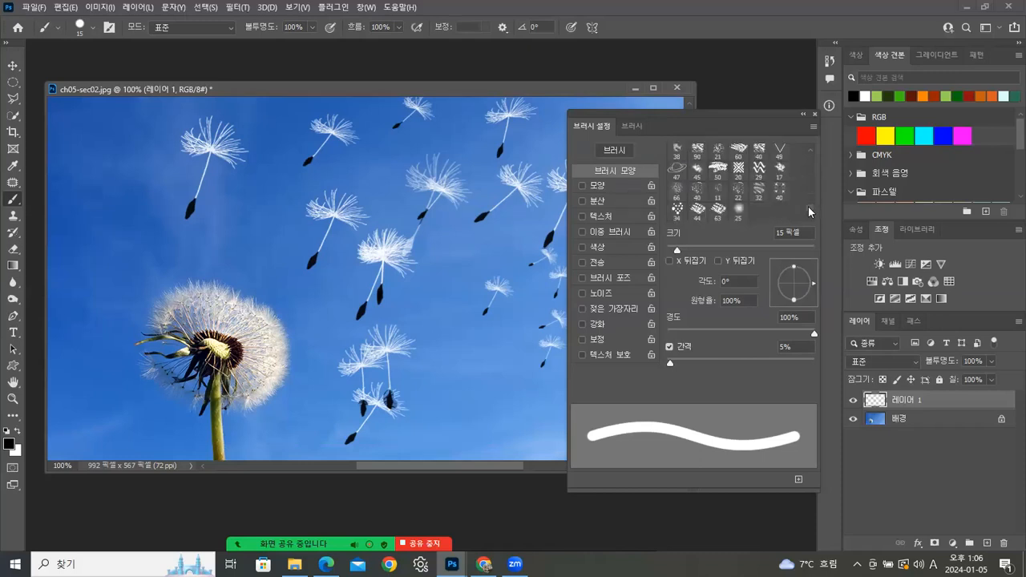
pyautogui.scroll(-4, 810, 202)
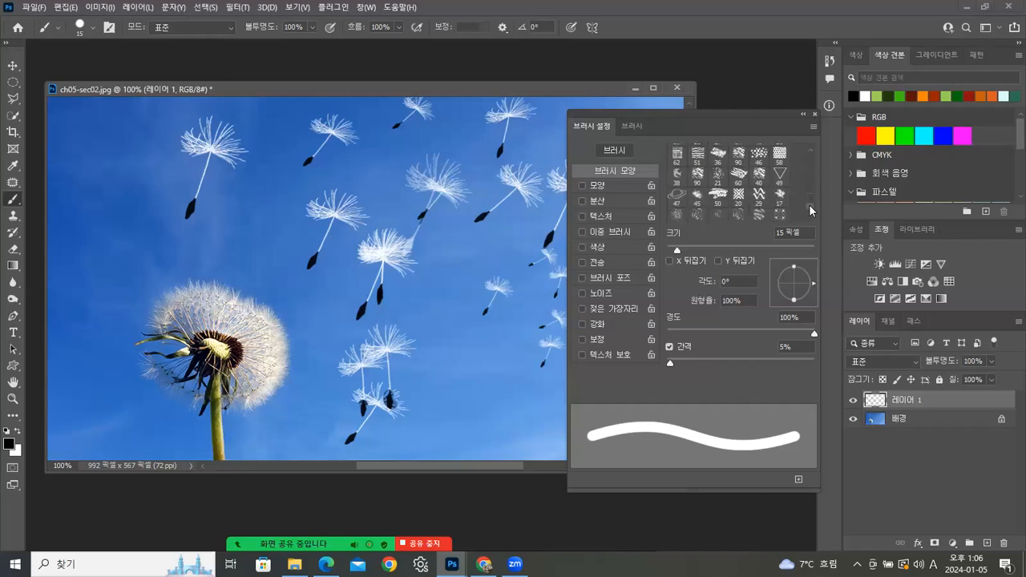
pyautogui.scroll(4, 811, 208)
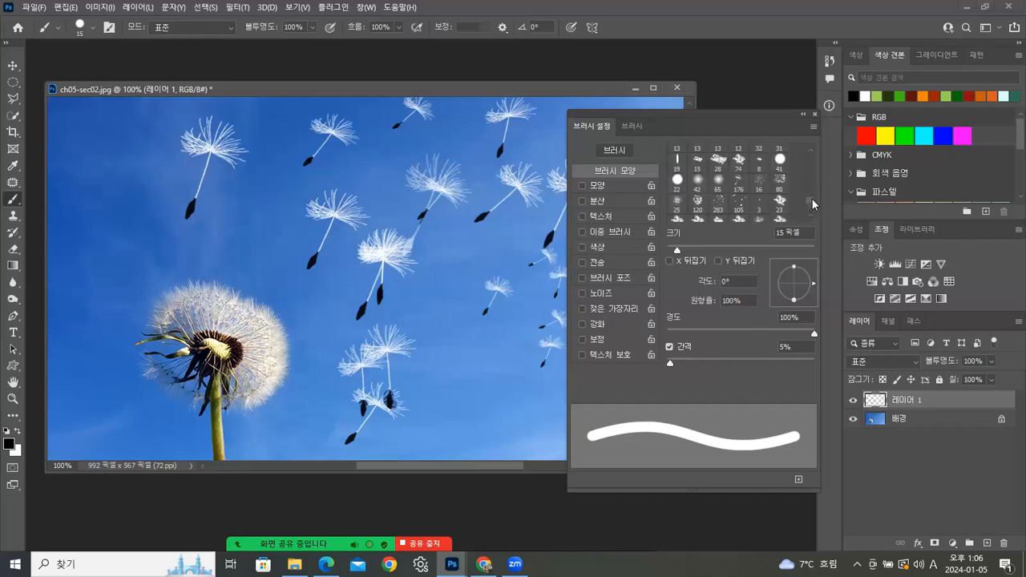
pyautogui.moveTo(813, 199); pyautogui.dragTo(817, 186)
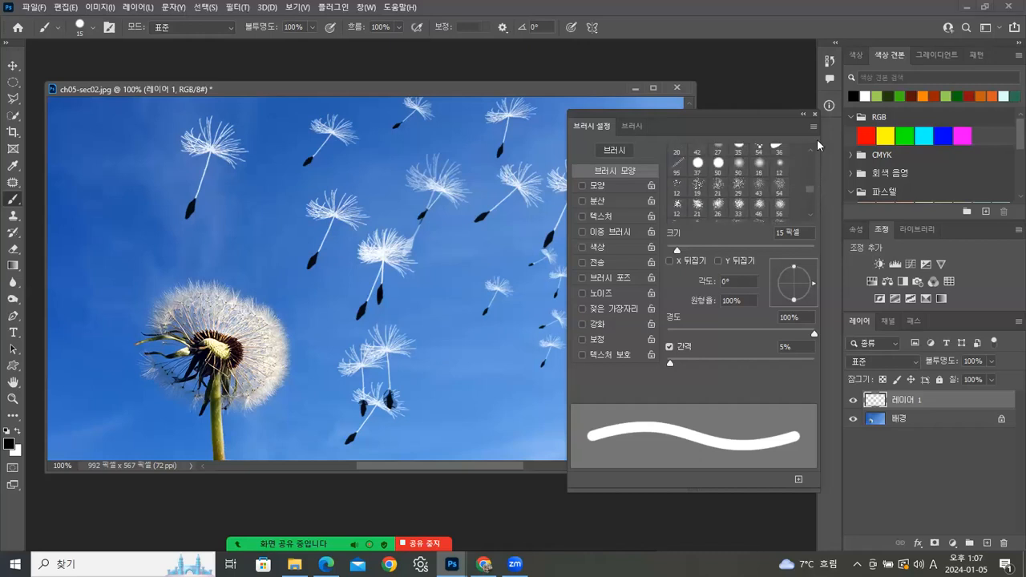
pyautogui.click(814, 114)
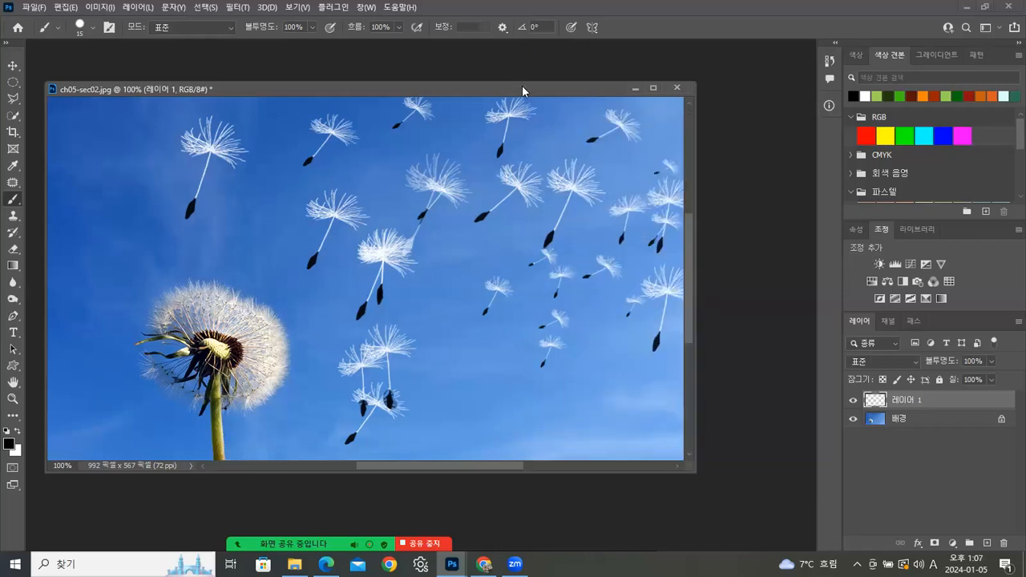
# Save a JPEG copy of the dandelion image as 07_01.jpg in the 완성 folder with quality 12
pyautogui.moveTo(522, 85); pyautogui.dragTo(553, 86)
pyautogui.click(34, 7)
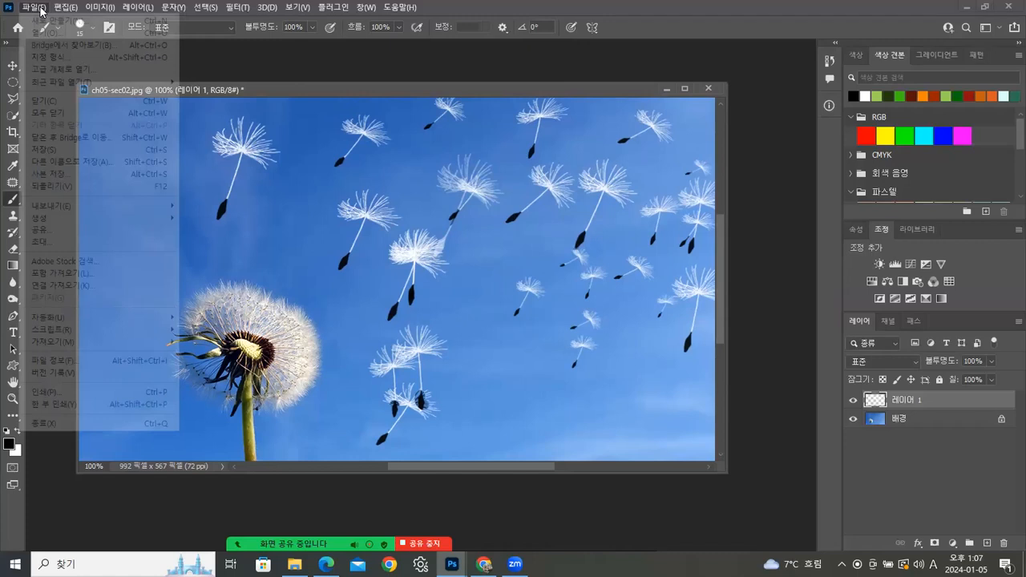
pyautogui.click(60, 175)
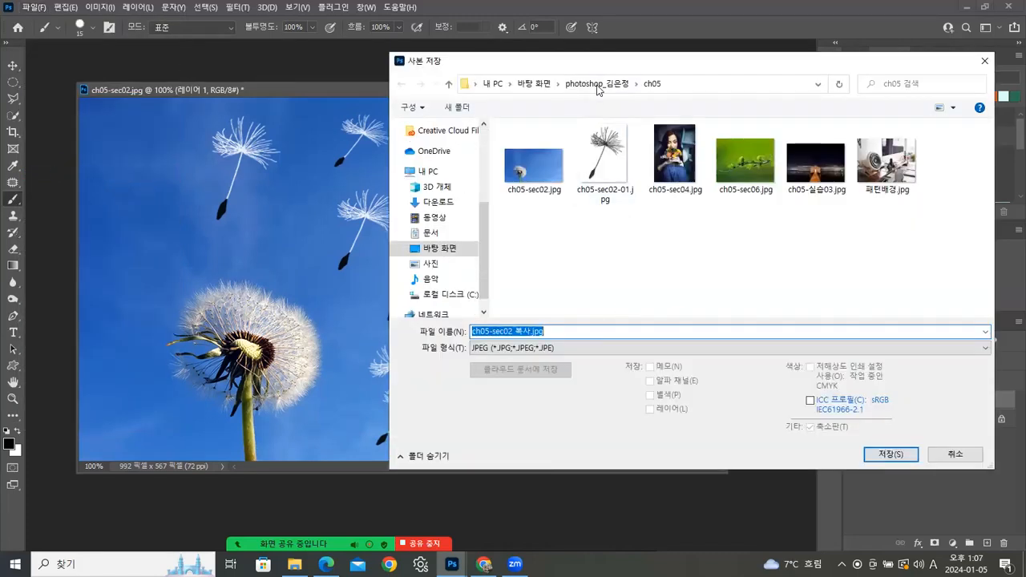
pyautogui.click(597, 83)
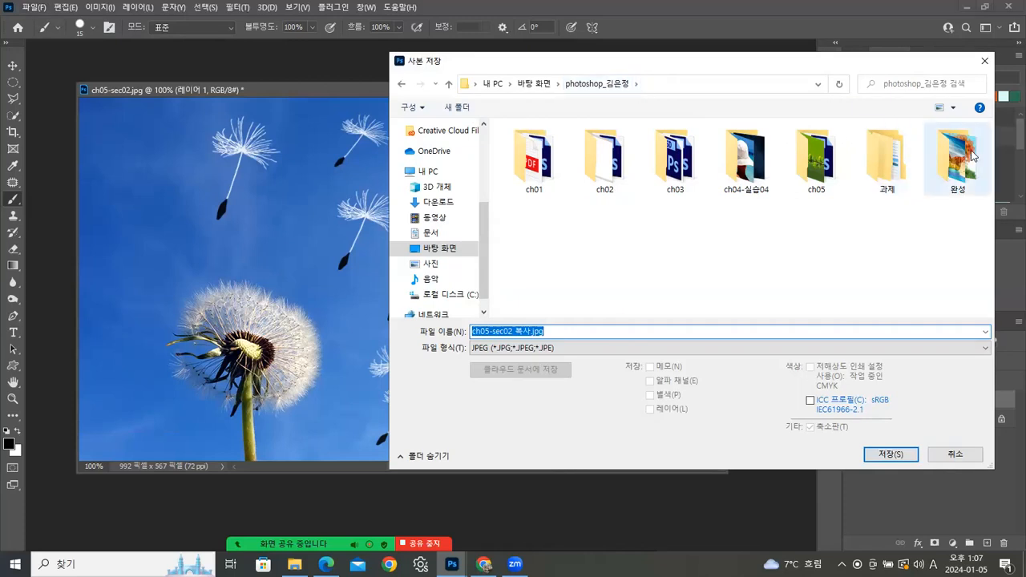
pyautogui.doubleClick(958, 184)
pyautogui.scroll(-2, 953, 227)
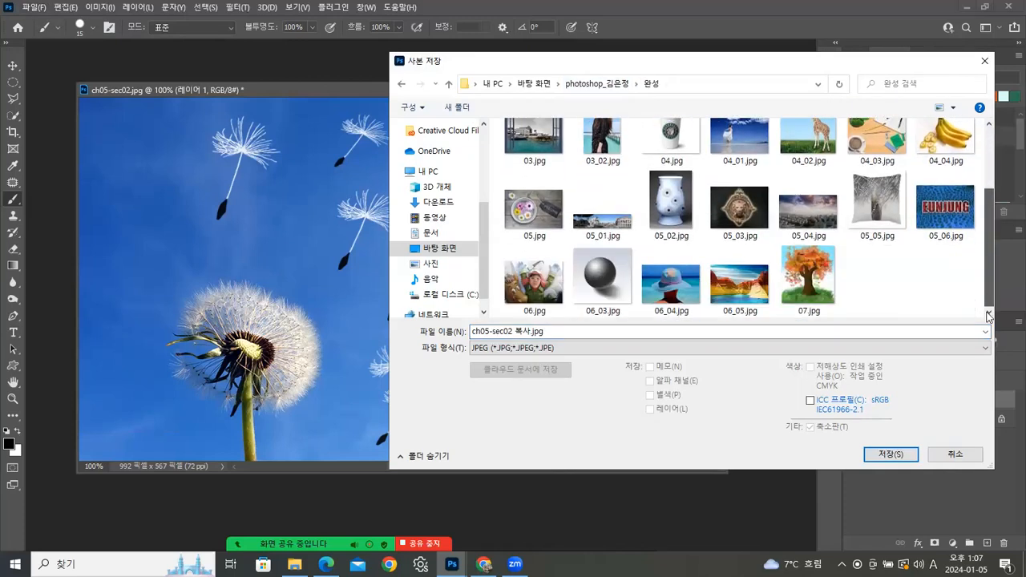
pyautogui.click(811, 302)
pyautogui.doubleClick(479, 332)
pyautogui.click(479, 332)
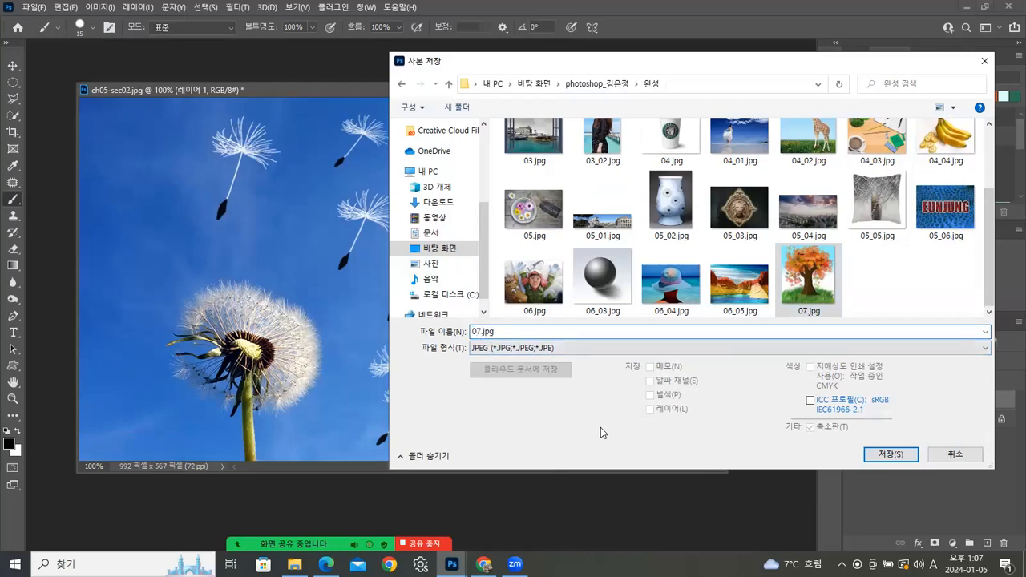
pyautogui.write('_01')
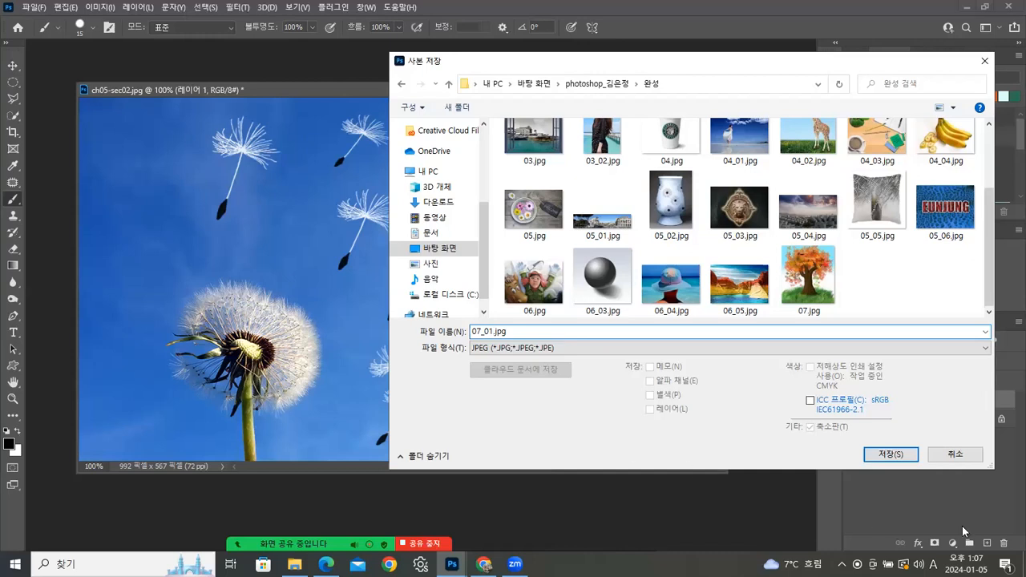
pyautogui.hotkey('ctrl', 's')
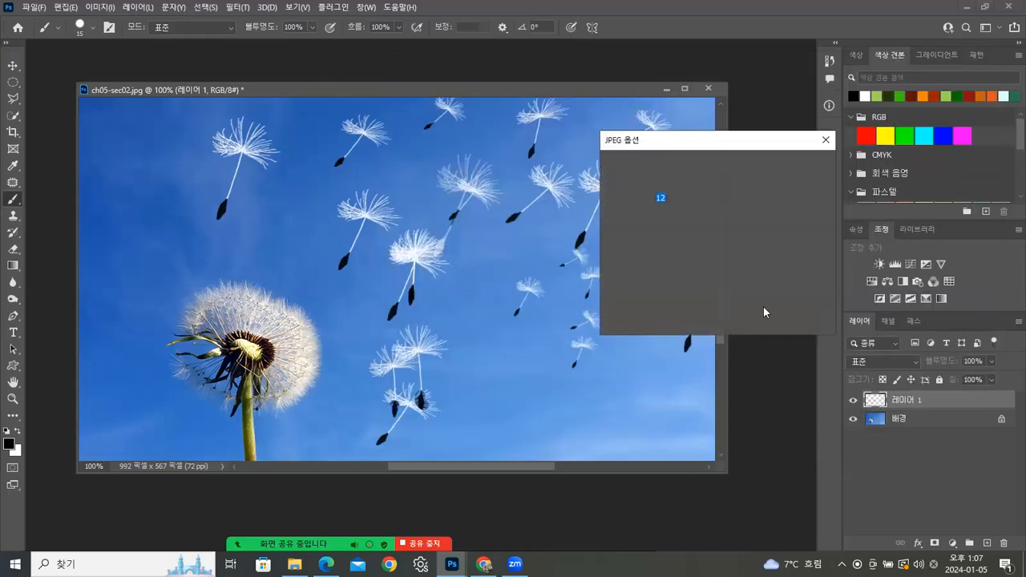
pyautogui.press('Return')
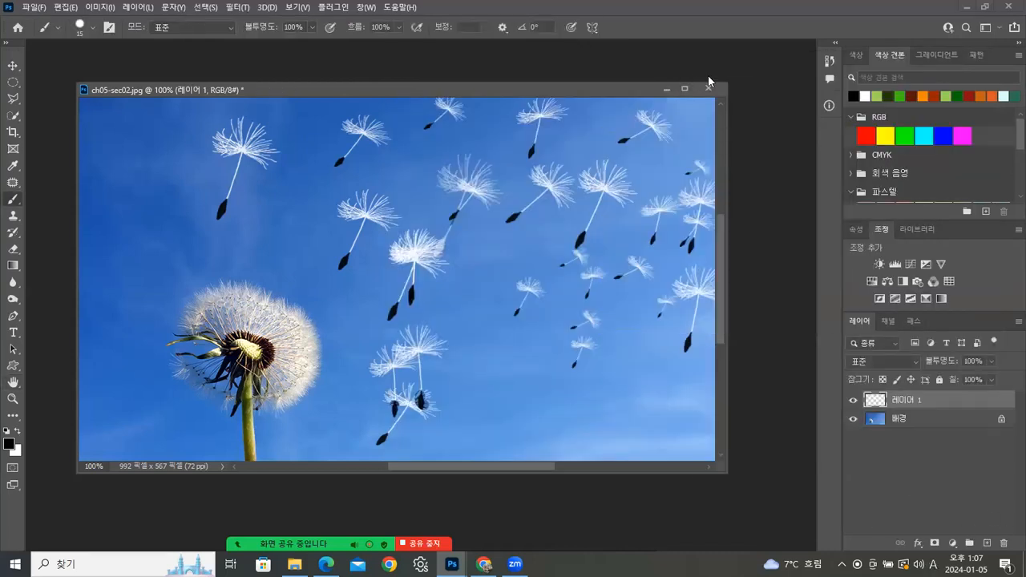
# Close the dandelion image without saving and open ch05-sec04.jpg from the ch05 folder in an enlarged floating window
pyautogui.click(708, 88)
pyautogui.click(536, 214)
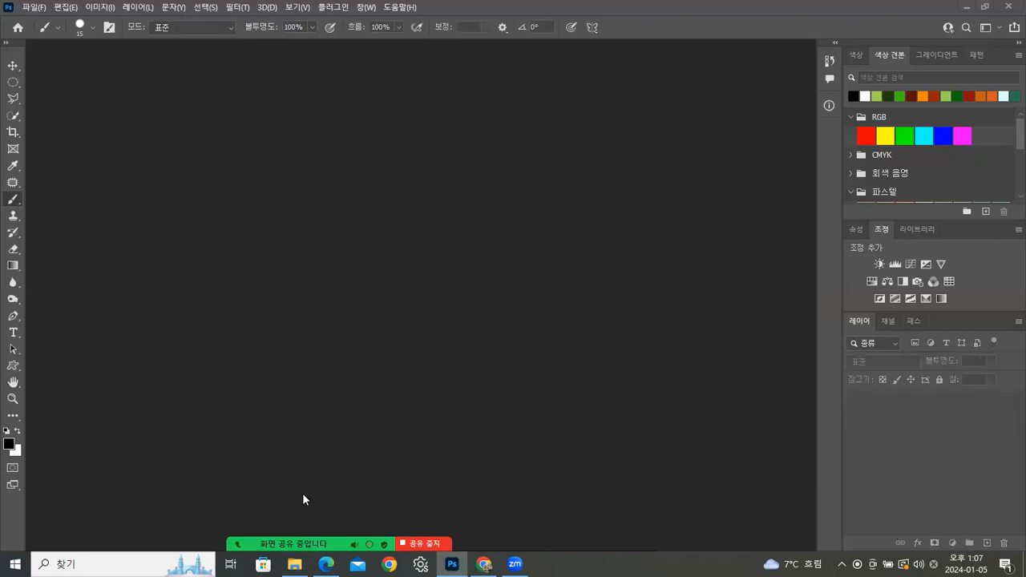
pyautogui.click(295, 565)
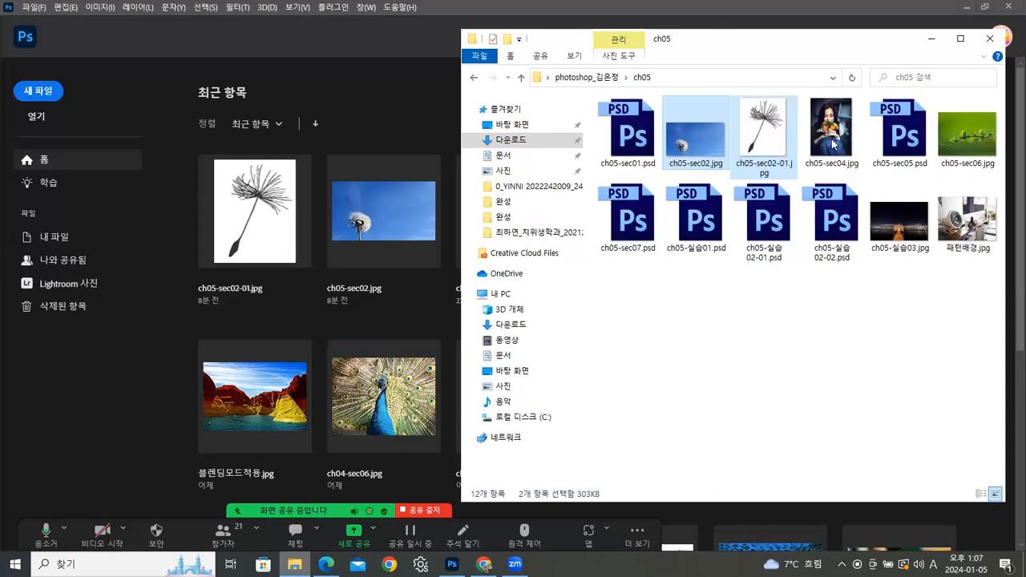
pyautogui.moveTo(834, 143); pyautogui.dragTo(83, 421)
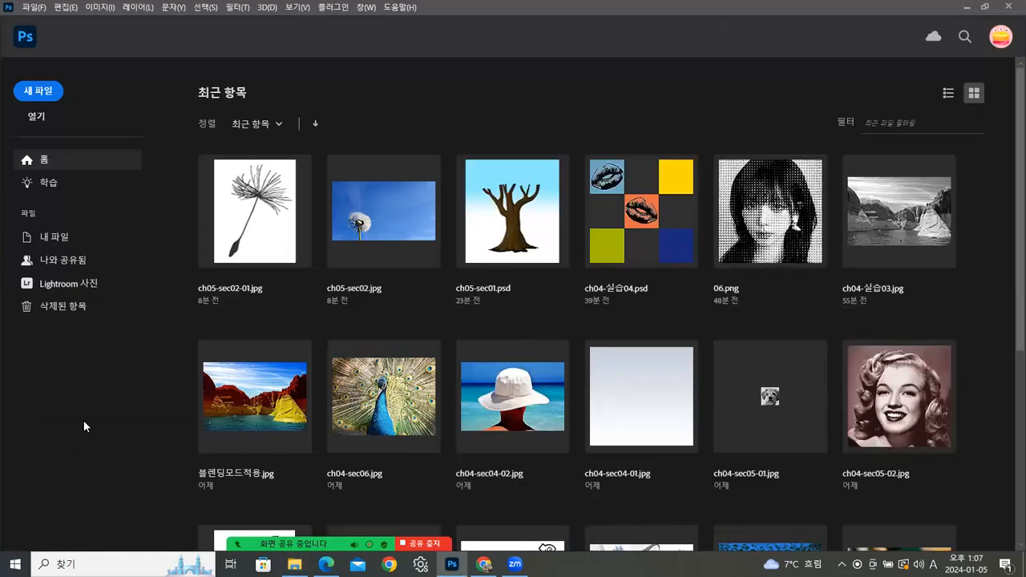
pyautogui.moveTo(138, 64); pyautogui.dragTo(311, 72)
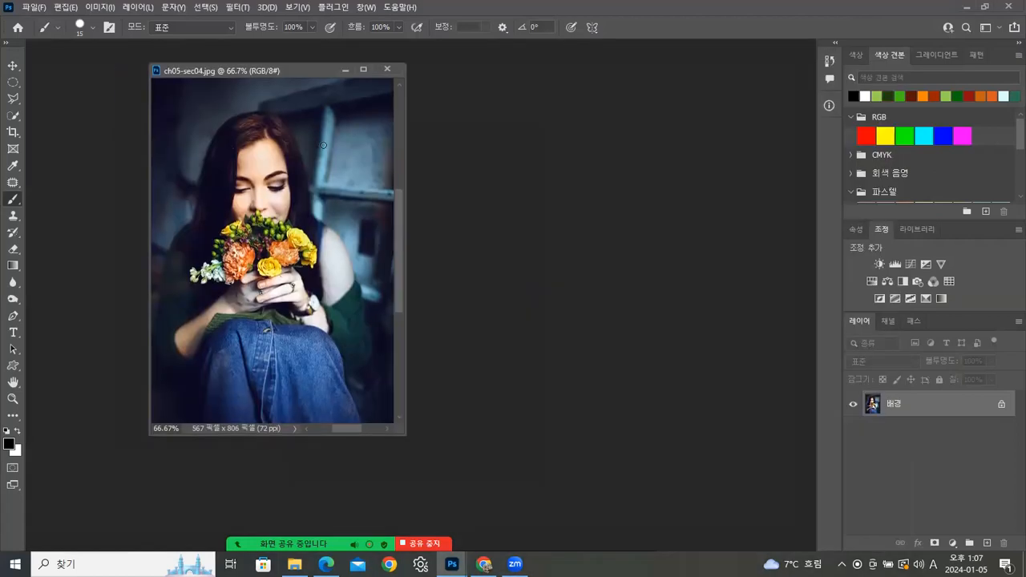
pyautogui.moveTo(409, 440); pyautogui.dragTo(508, 458)
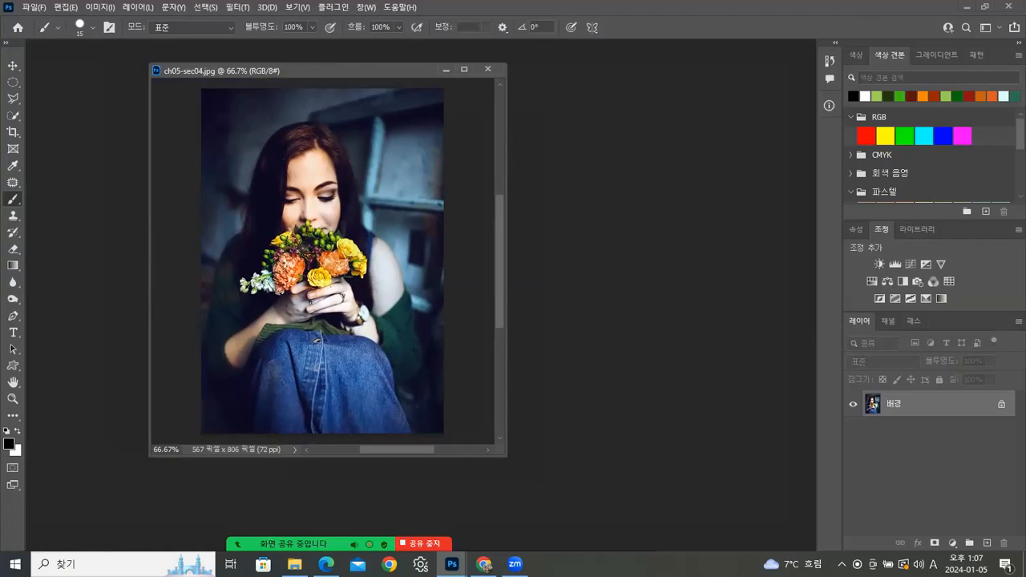
# Switch to the Edge browser, maximize it and open the cafe board 게임그래픽기초_수업자료실
pyautogui.click(325, 564)
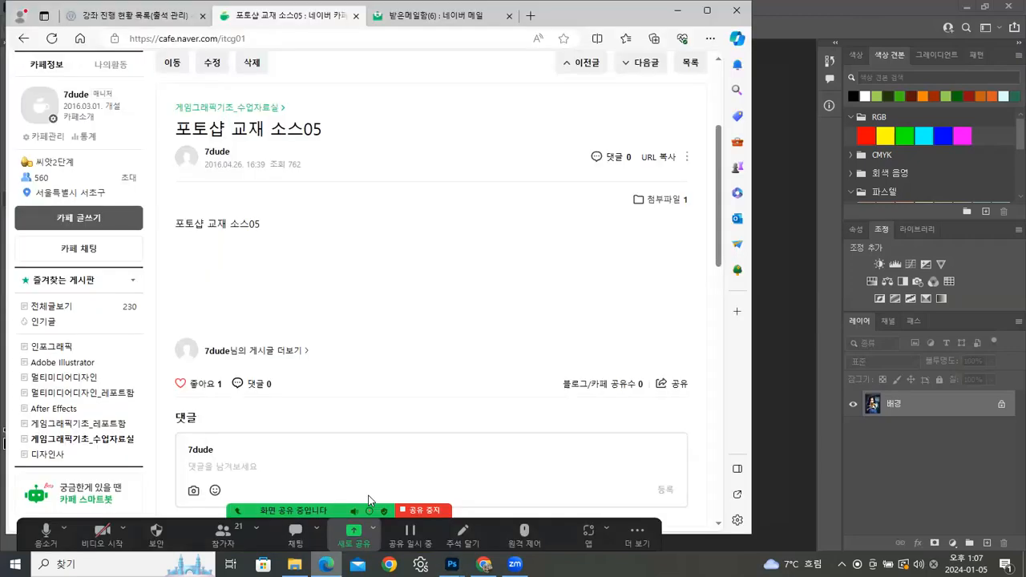
pyautogui.click(707, 10)
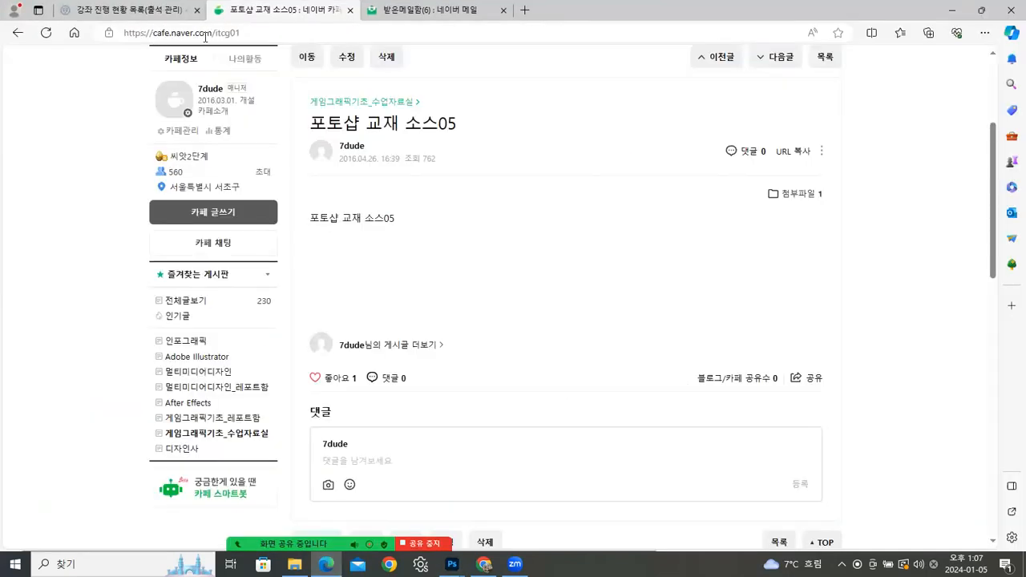
pyautogui.click(216, 437)
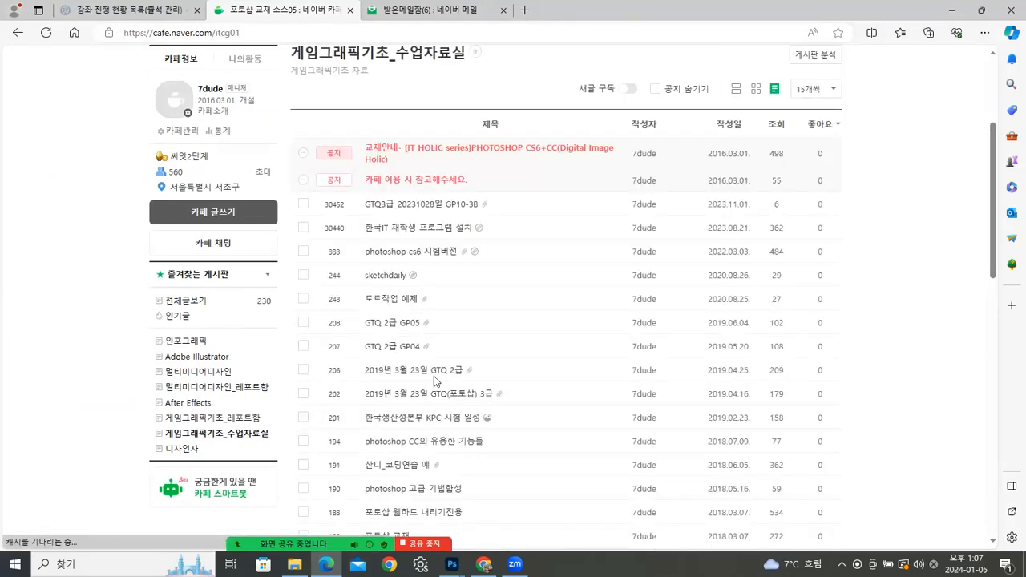
# Open the 구름 브러쉬 post on page 4 of the board's article list
pyautogui.scroll(-2, 516, 390)
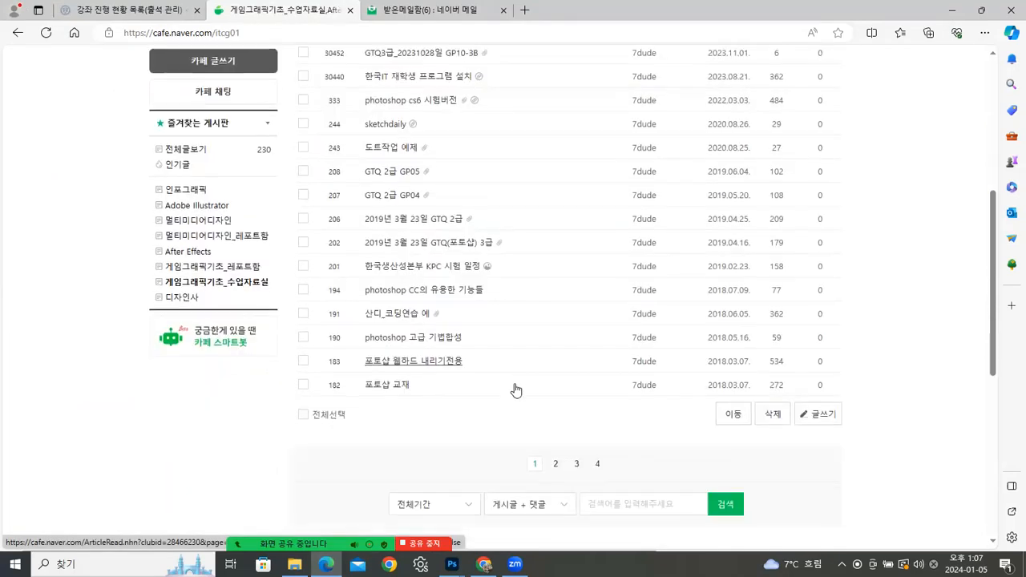
pyautogui.click(599, 466)
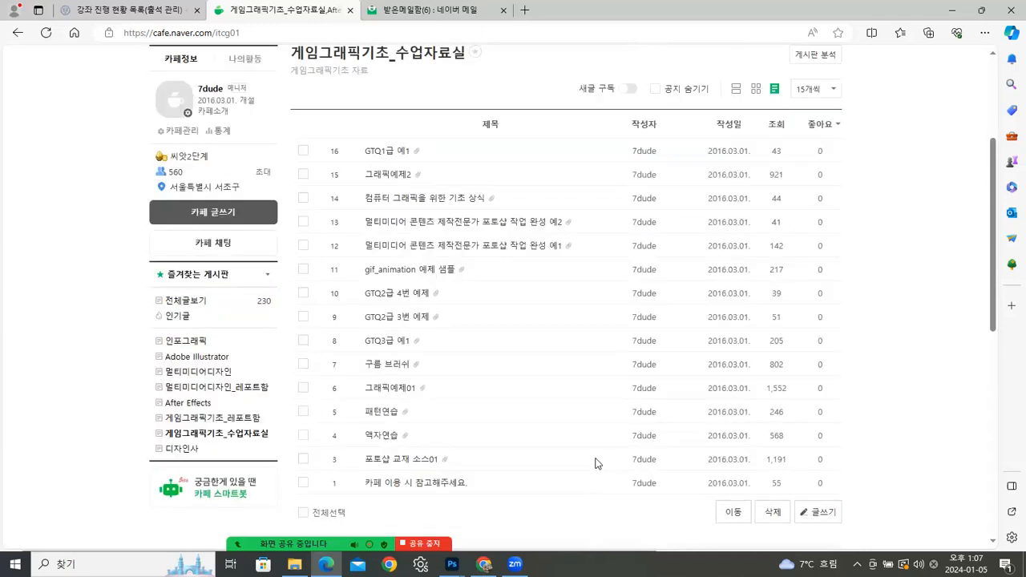
pyautogui.scroll(-1, 585, 472)
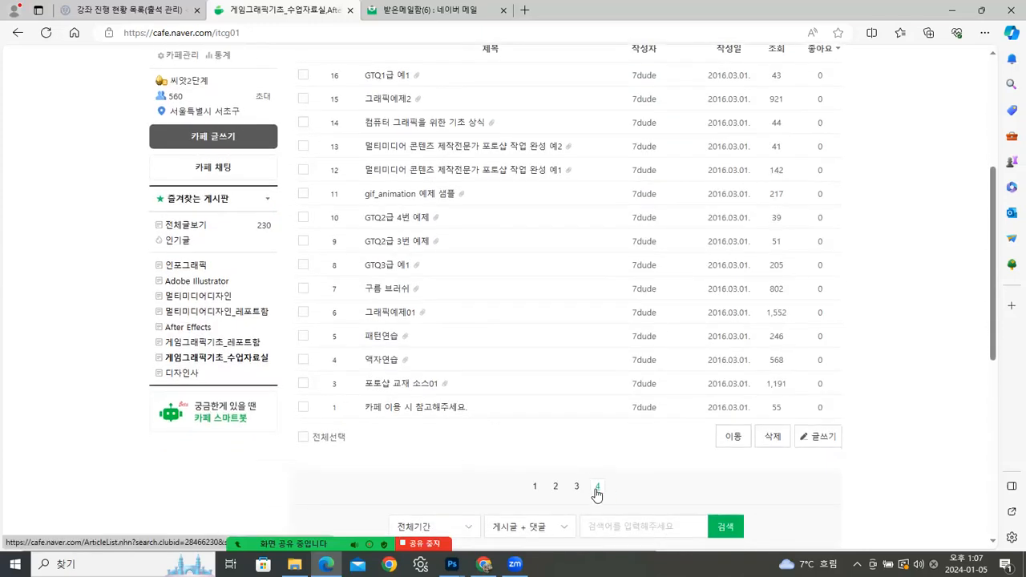
pyautogui.click(382, 290)
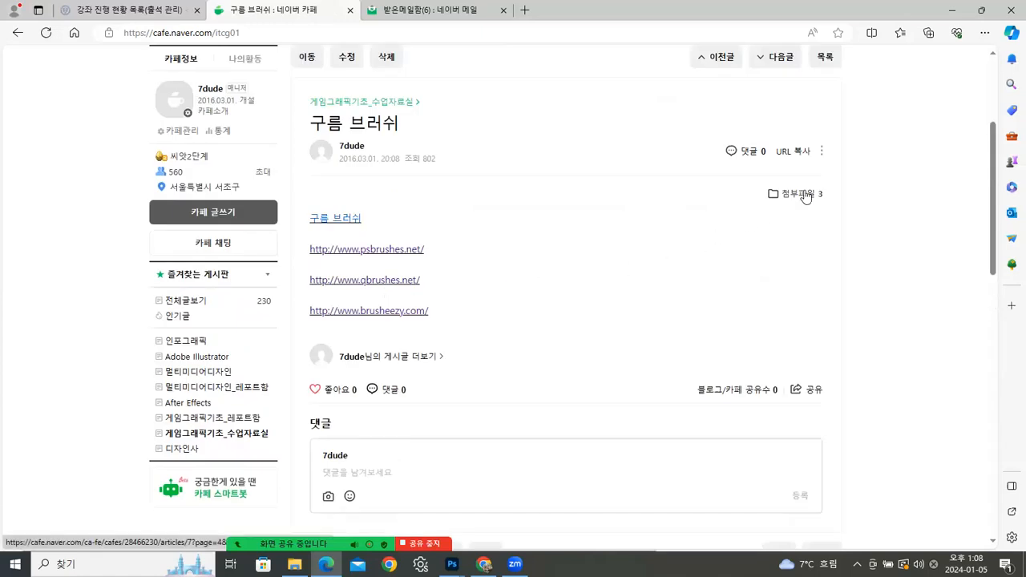
# Download the post's three attachments, bbs_Clouds-by-Mila_1.abr, conceptart_tree_brushes.abr and 구름브러시.psd, to the PC
pyautogui.click(796, 193)
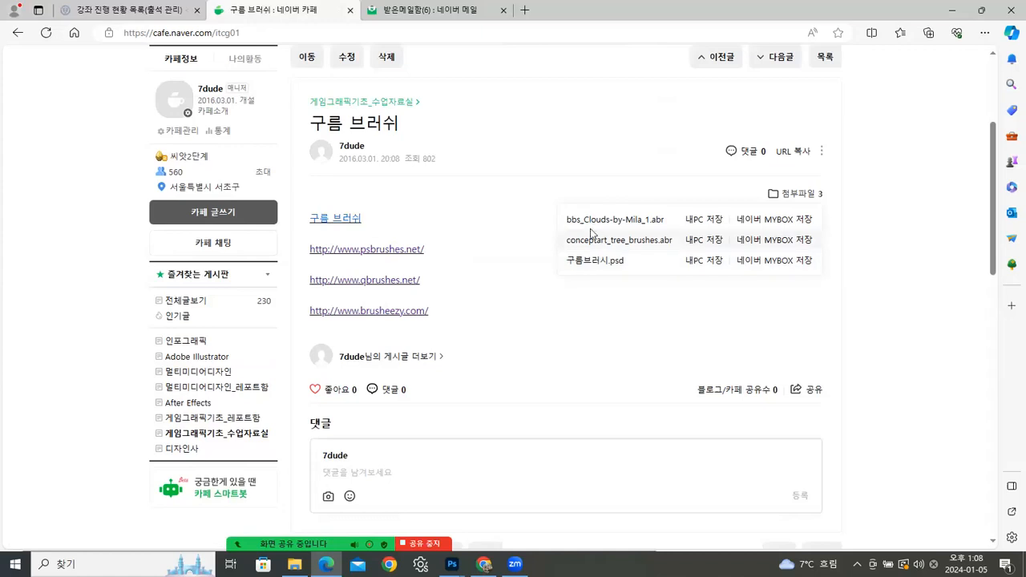
pyautogui.click(695, 221)
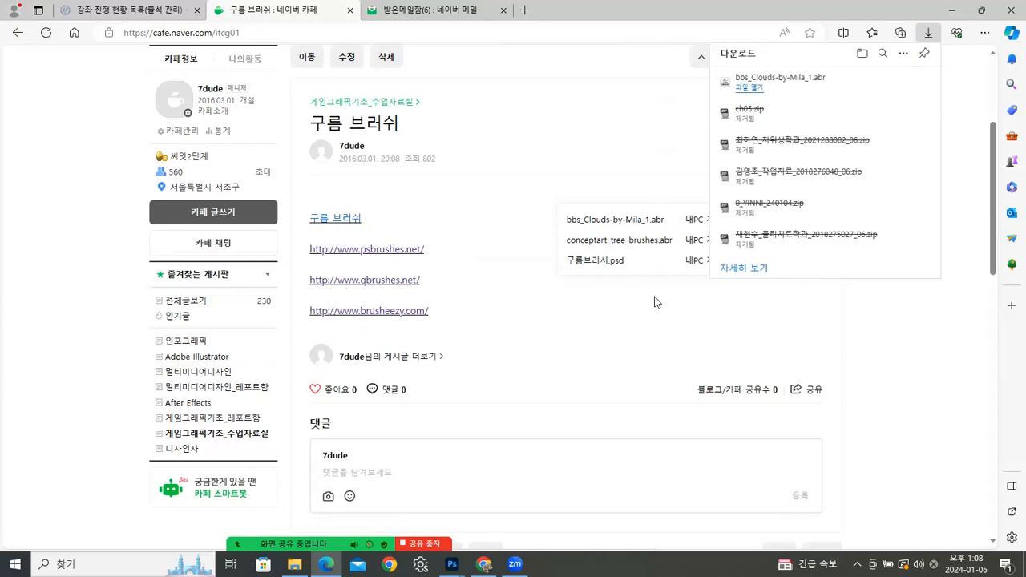
pyautogui.click(696, 239)
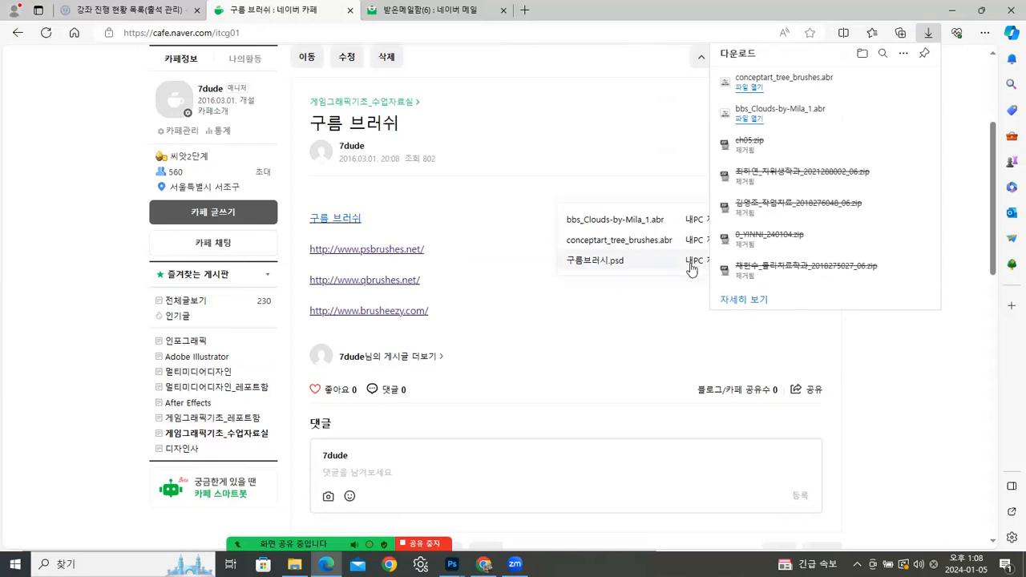
pyautogui.click(692, 261)
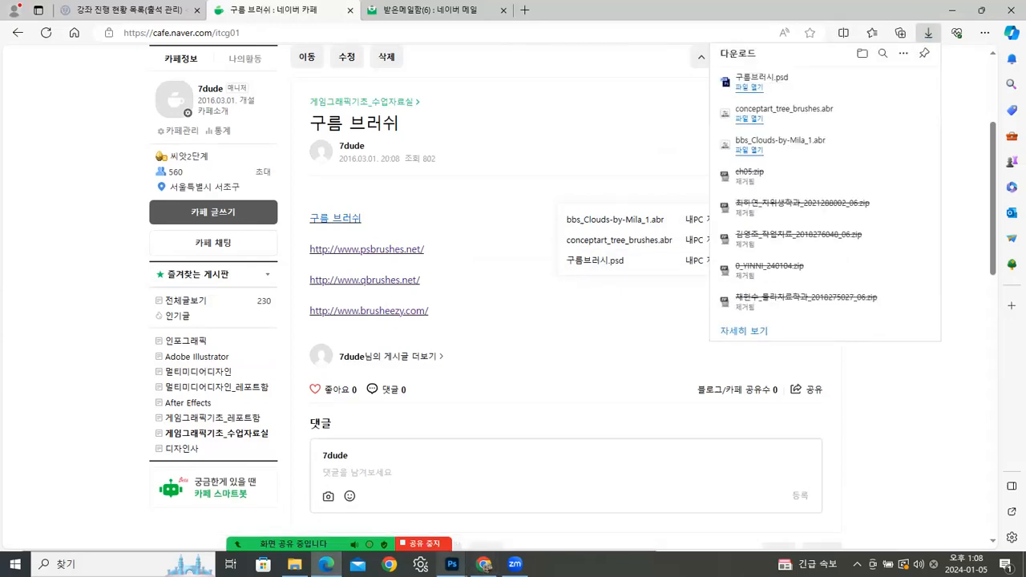
# Switch to Photoshop and close the ch05-sec04.jpg image
pyautogui.click(453, 564)
pyautogui.click(510, 514)
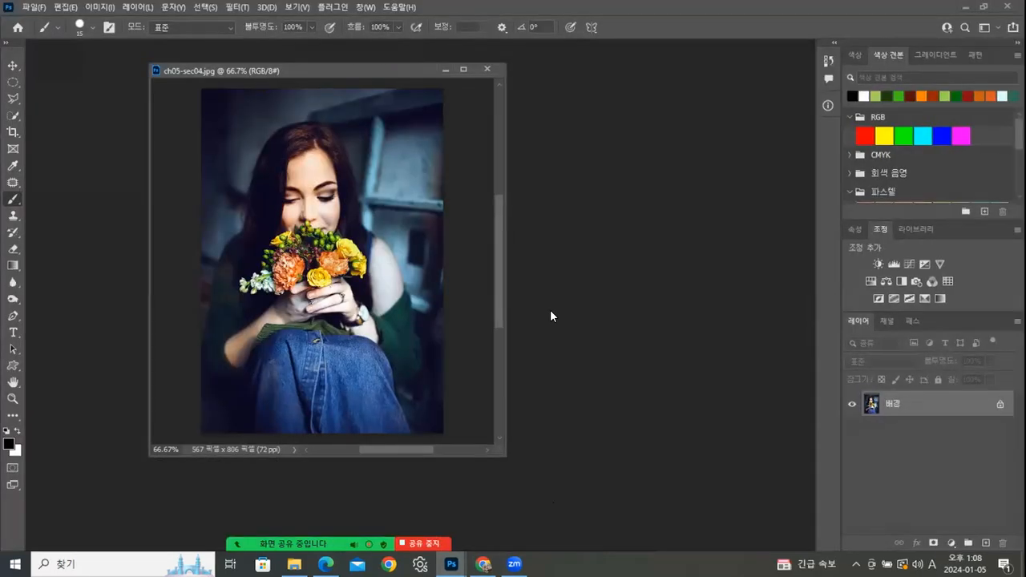
pyautogui.click(485, 70)
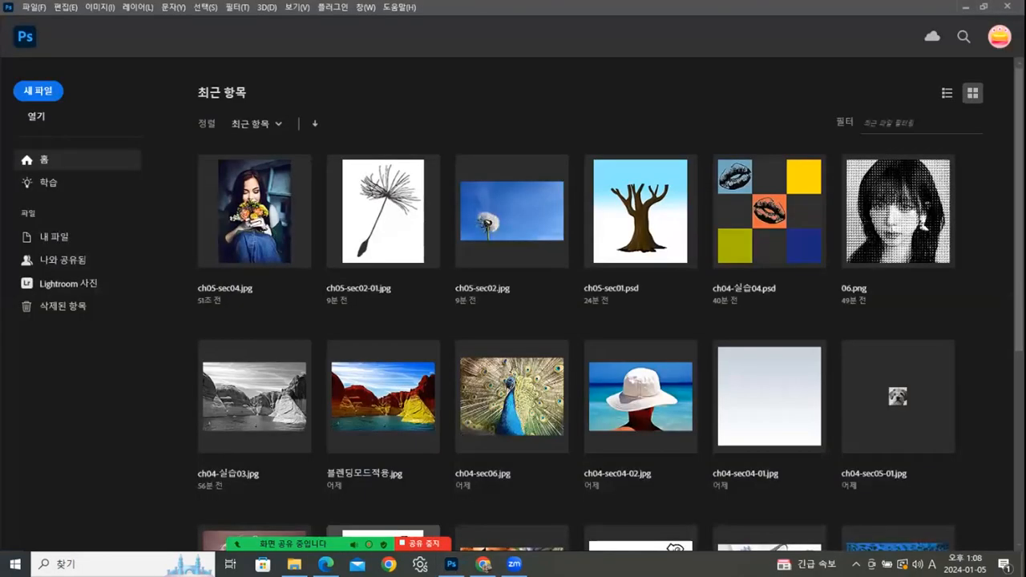
# Open 구름브러시.psd from the 다운로드 folder in Photoshop and place it in a floating window
pyautogui.click(294, 564)
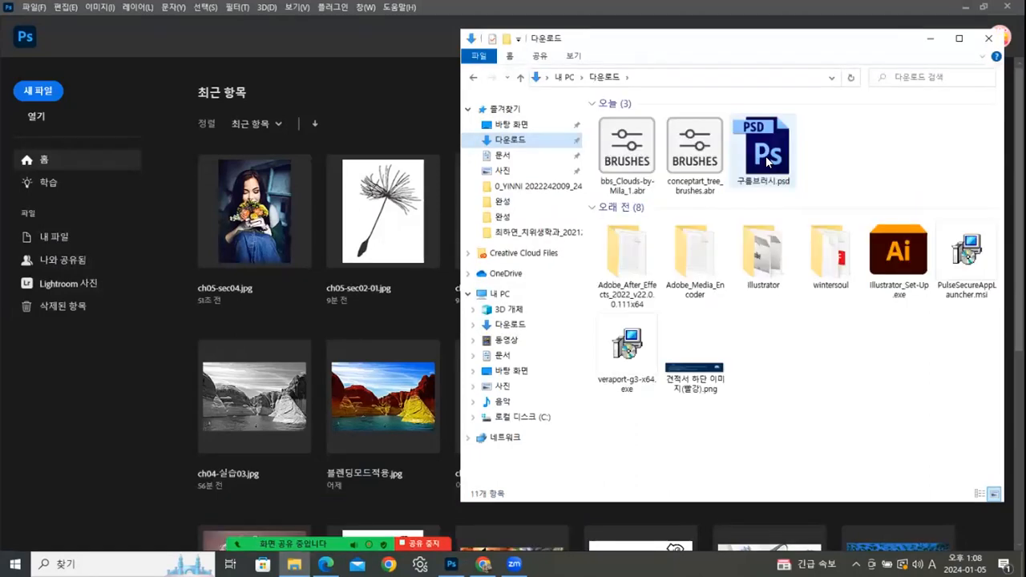
pyautogui.moveTo(767, 158); pyautogui.dragTo(74, 436)
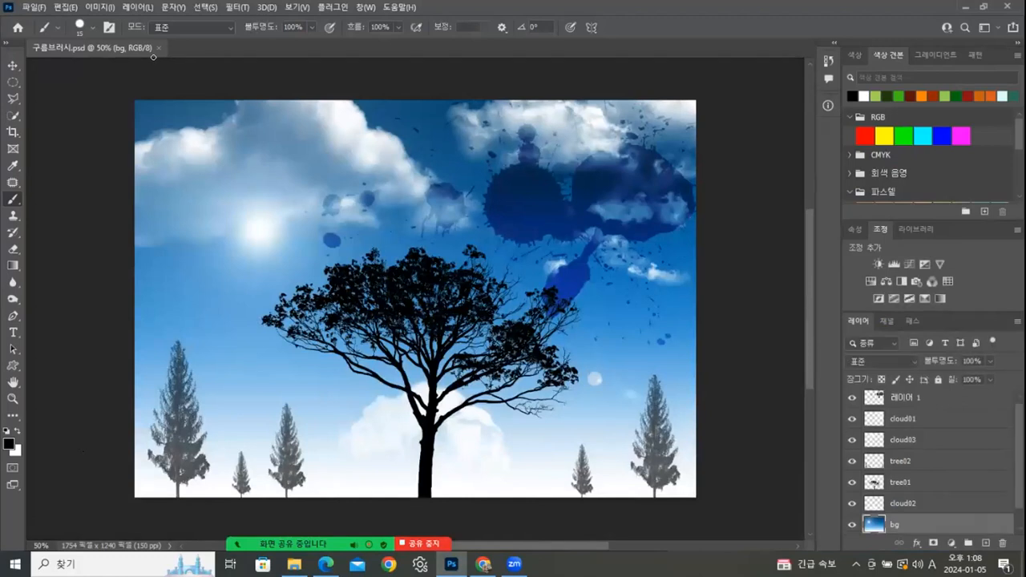
pyautogui.moveTo(134, 42); pyautogui.dragTo(331, 69)
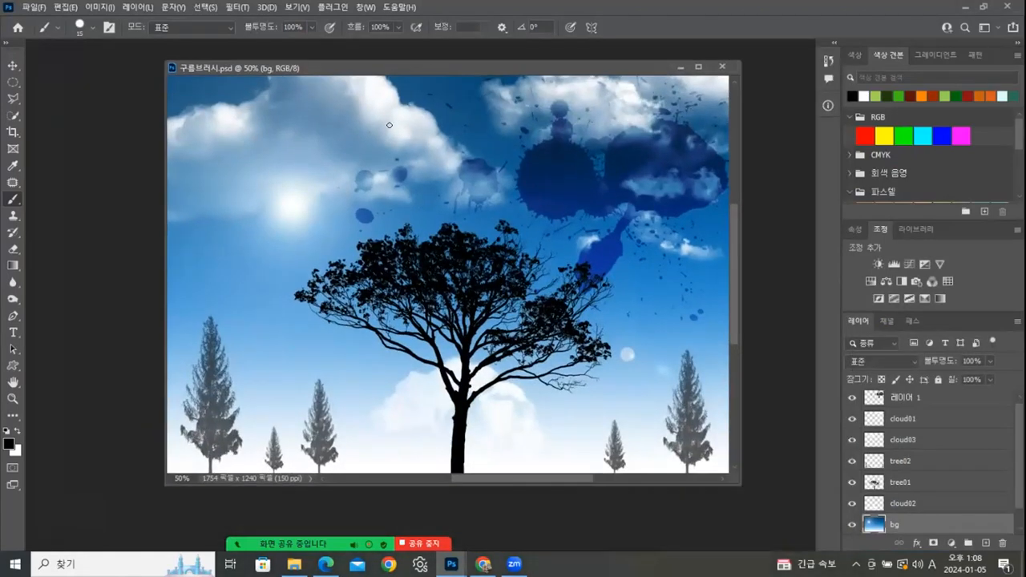
# Hide and reshow the background, cloud, tree and 레이어 1 splatter layers one at a time to examine what each contains
pyautogui.click(852, 526)
pyautogui.click(852, 525)
pyautogui.click(852, 503)
pyautogui.click(852, 503)
pyautogui.click(852, 419)
pyautogui.click(852, 420)
pyautogui.click(852, 440)
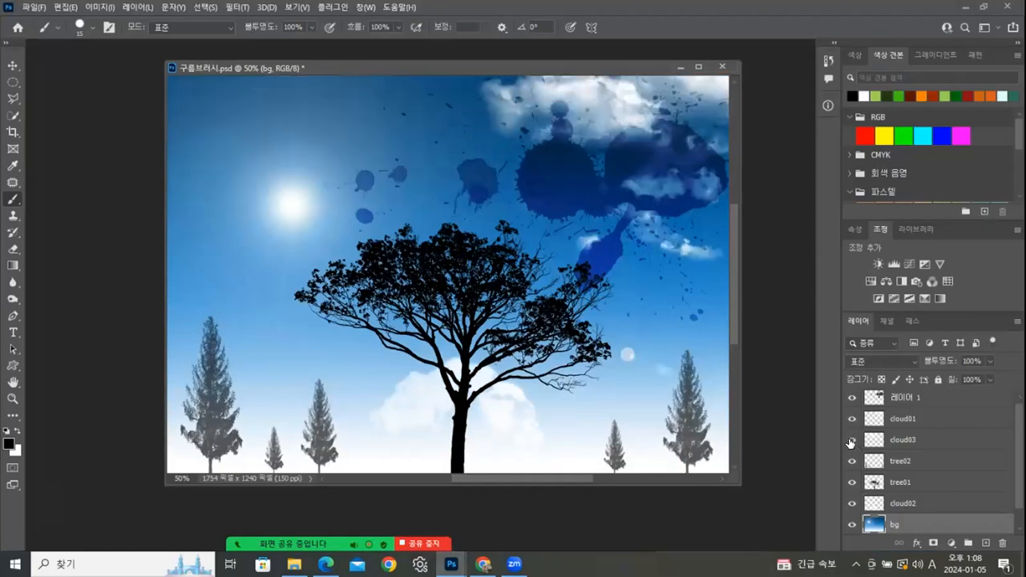
pyautogui.click(852, 441)
pyautogui.click(853, 398)
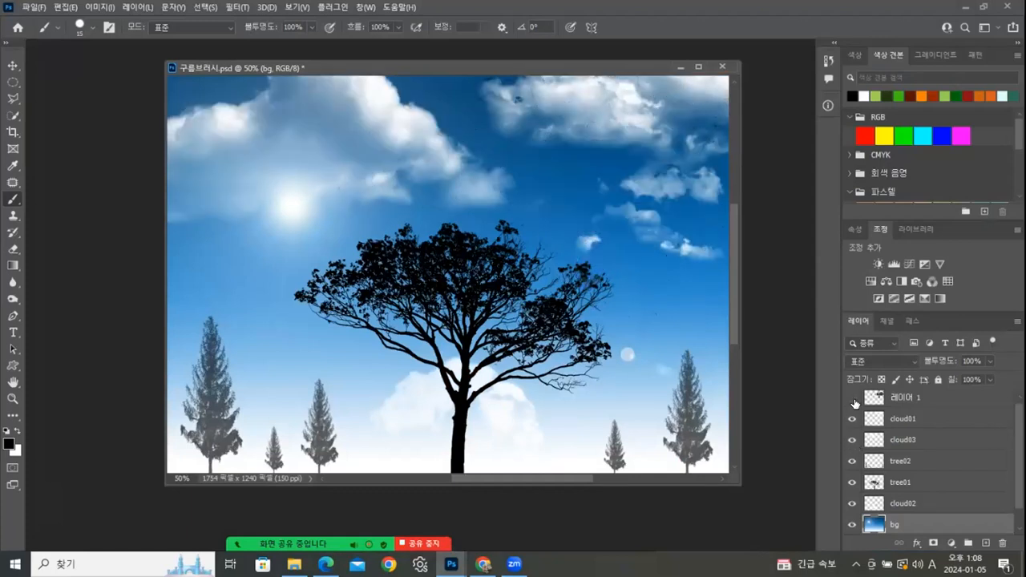
pyautogui.click(853, 399)
pyautogui.click(853, 483)
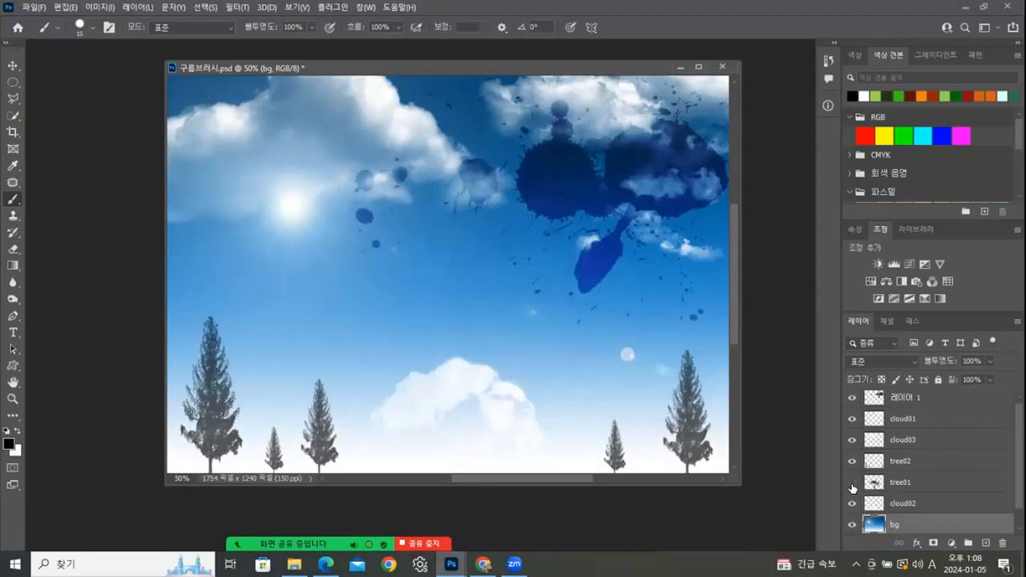
pyautogui.click(853, 483)
pyautogui.click(853, 399)
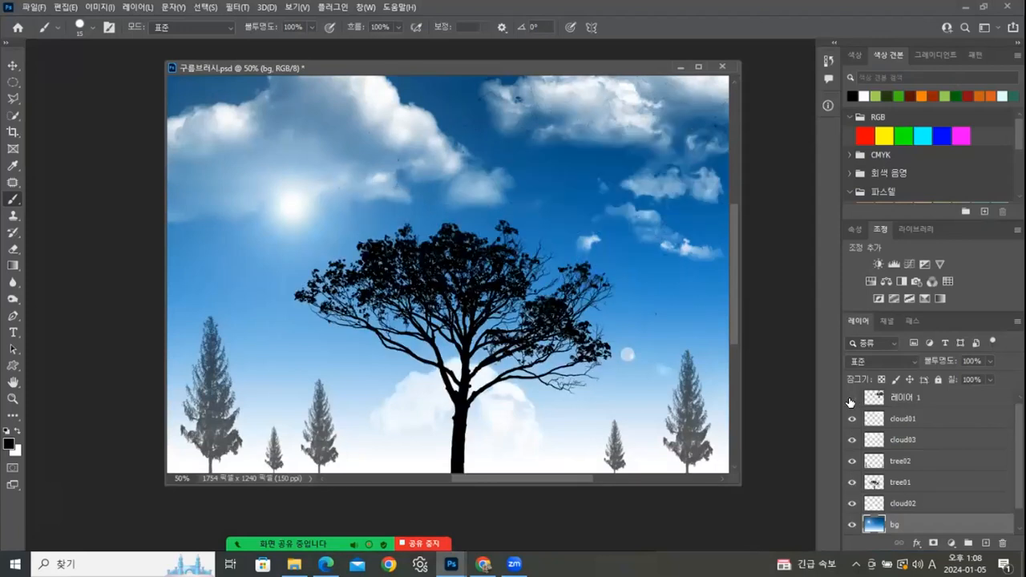
pyautogui.click(854, 399)
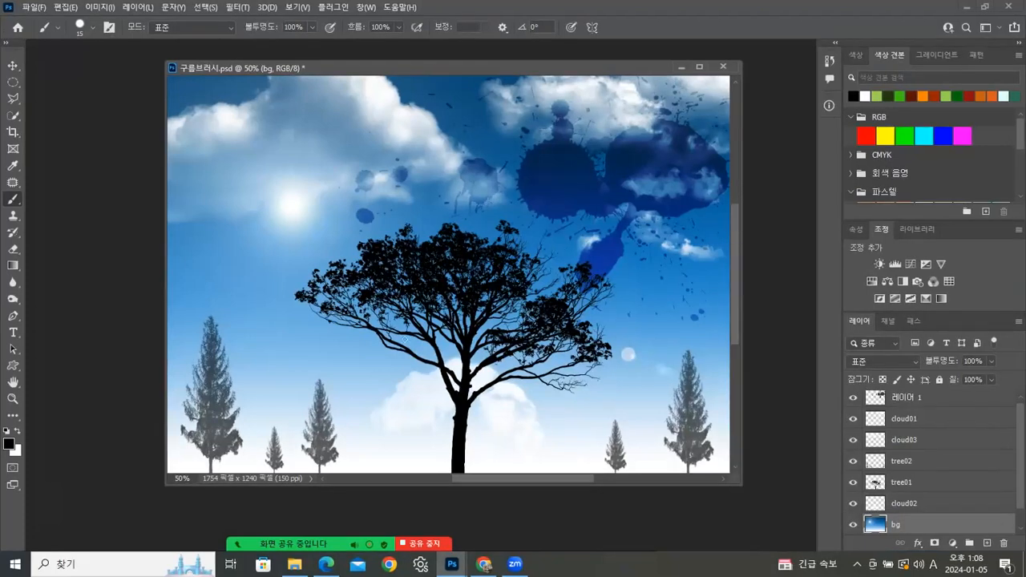
pyautogui.click(852, 463)
pyautogui.click(852, 462)
# Switch to the Edge browser and open the brusheezy.com link in the 구름 브러쉬 post
pyautogui.moveTo(294, 564)
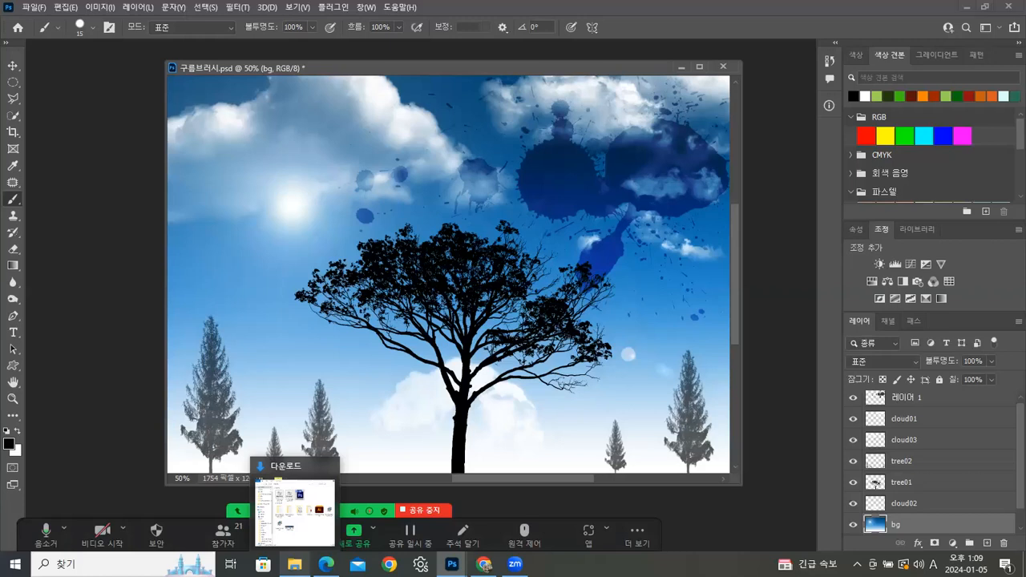
pyautogui.click(326, 564)
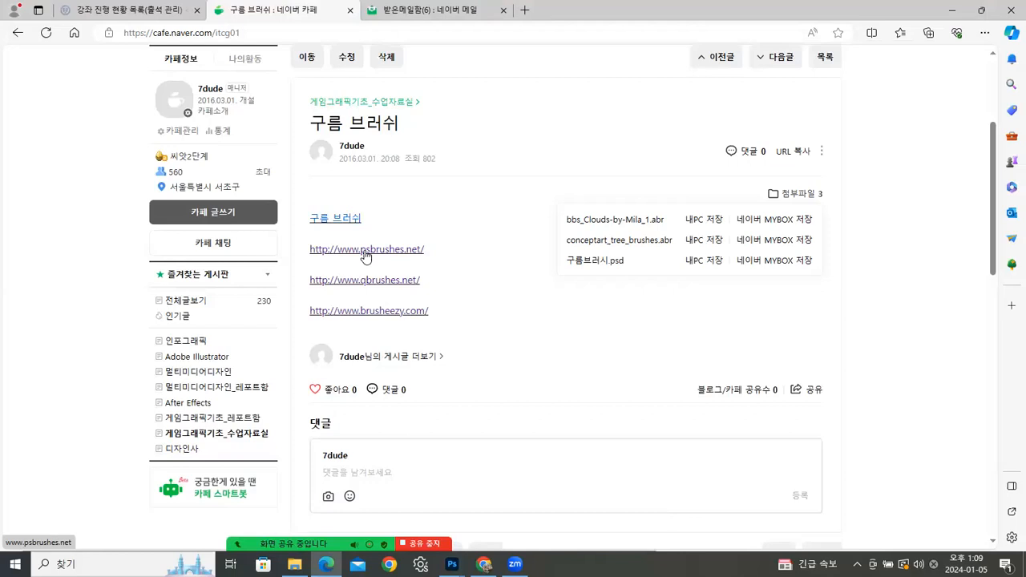
pyautogui.click(369, 312)
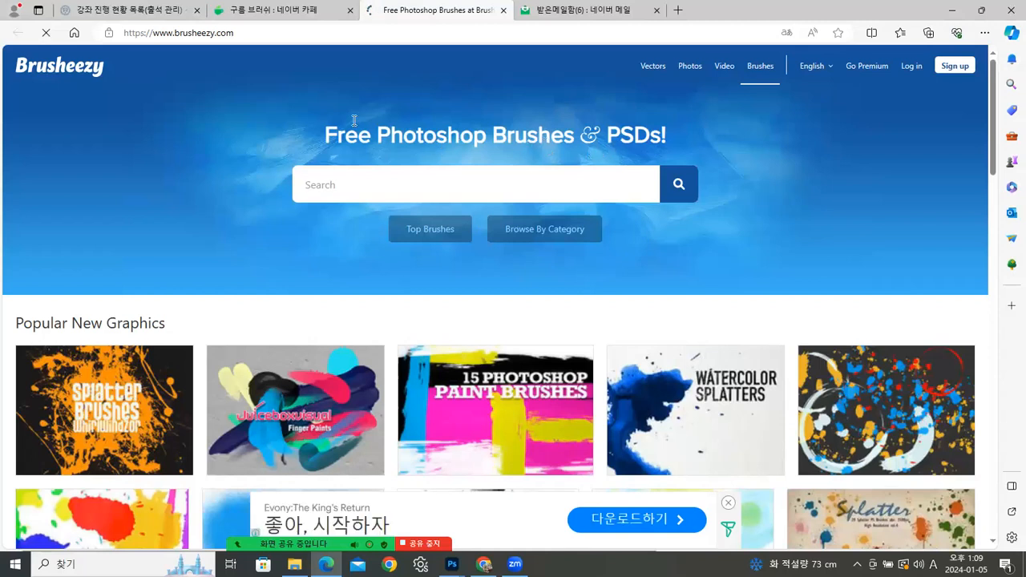
# Find the Drips and Splats Texture among the popular new graphics and download its free file
pyautogui.scroll(-2, 493, 171)
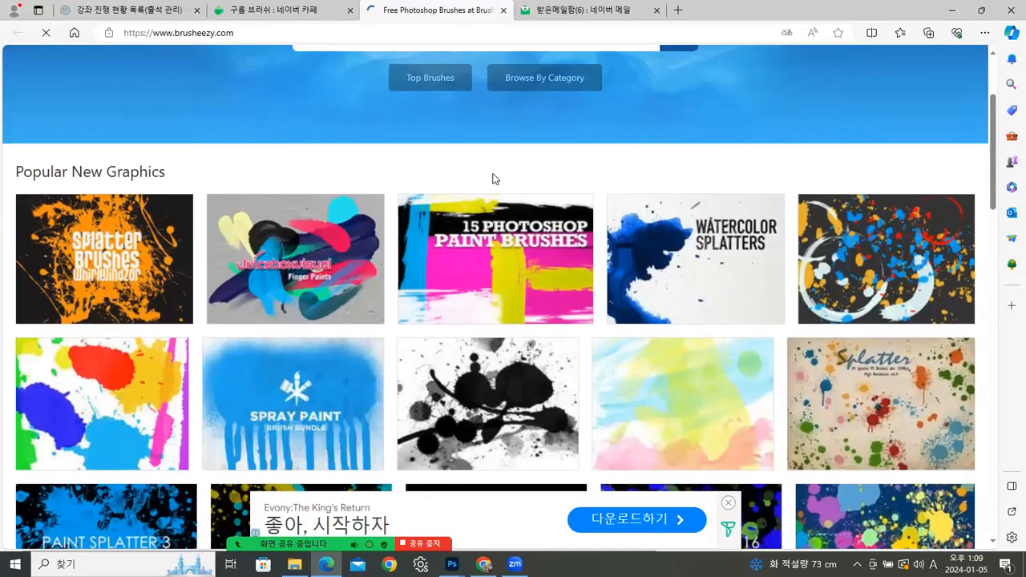
pyautogui.scroll(-3, 493, 179)
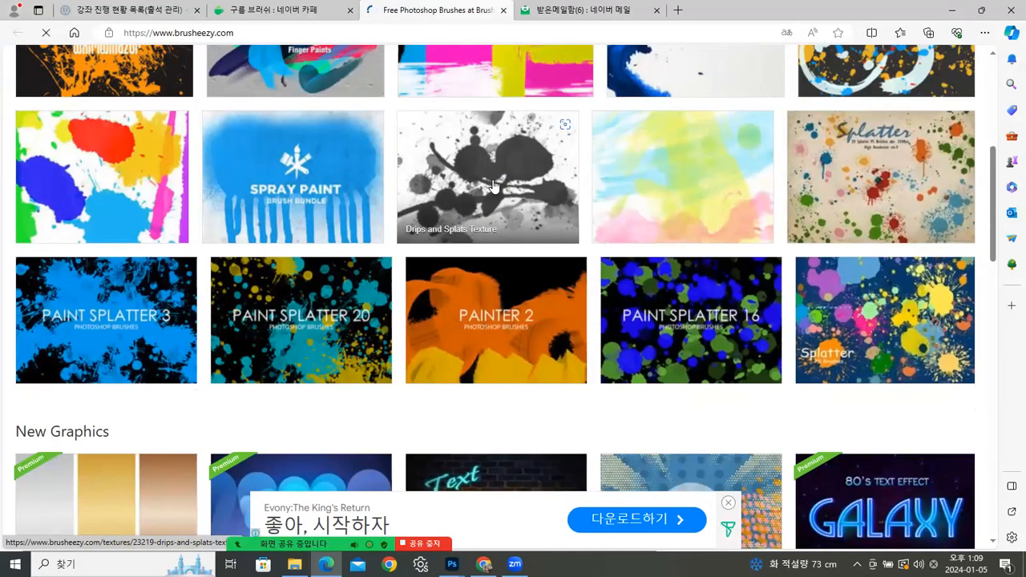
pyautogui.click(492, 185)
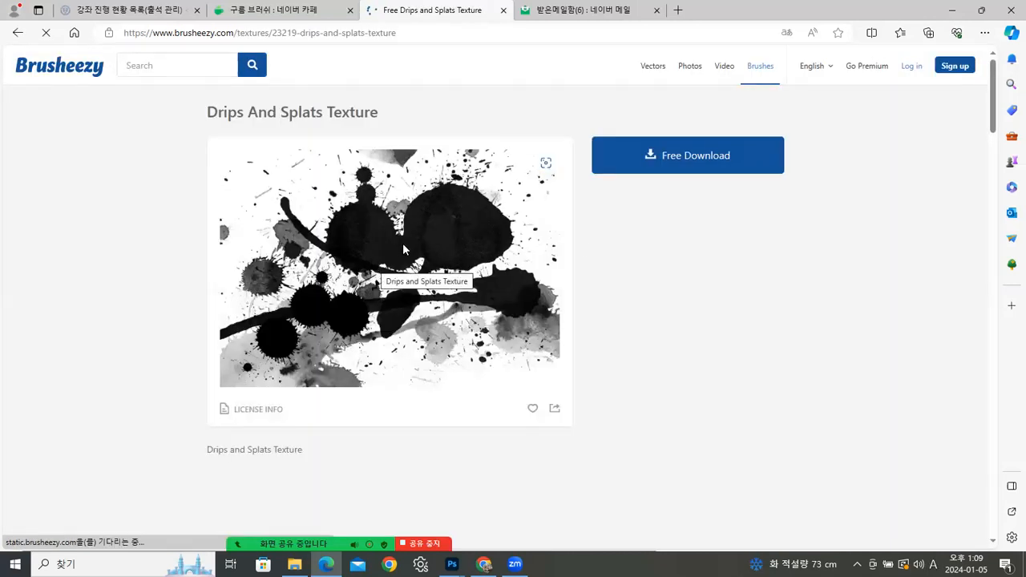
pyautogui.click(673, 164)
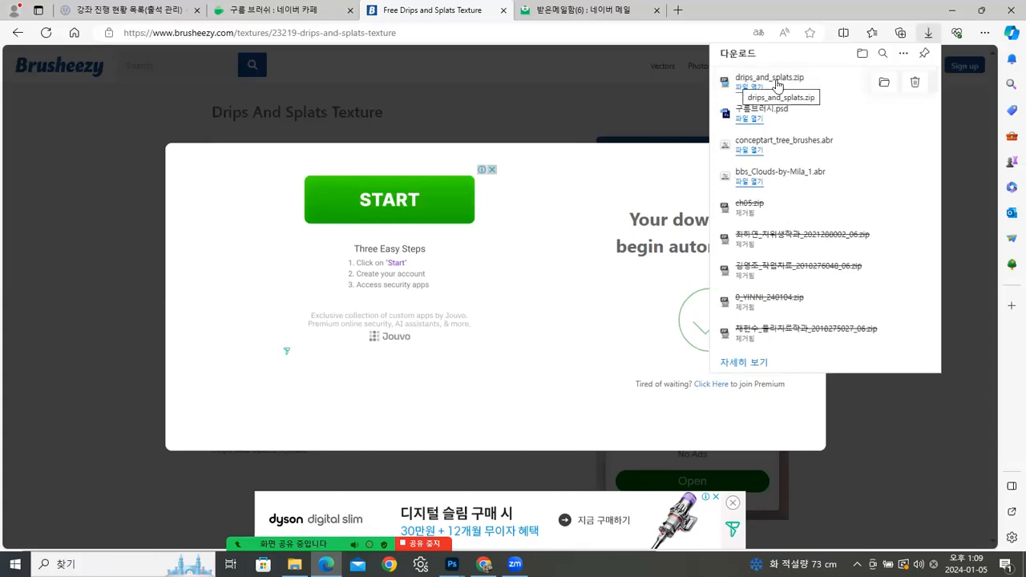
# Extract drips_and_splats.zip in the 다운로드 folder into its own drips_and_splats folder and delete the zip file
pyautogui.click(952, 16)
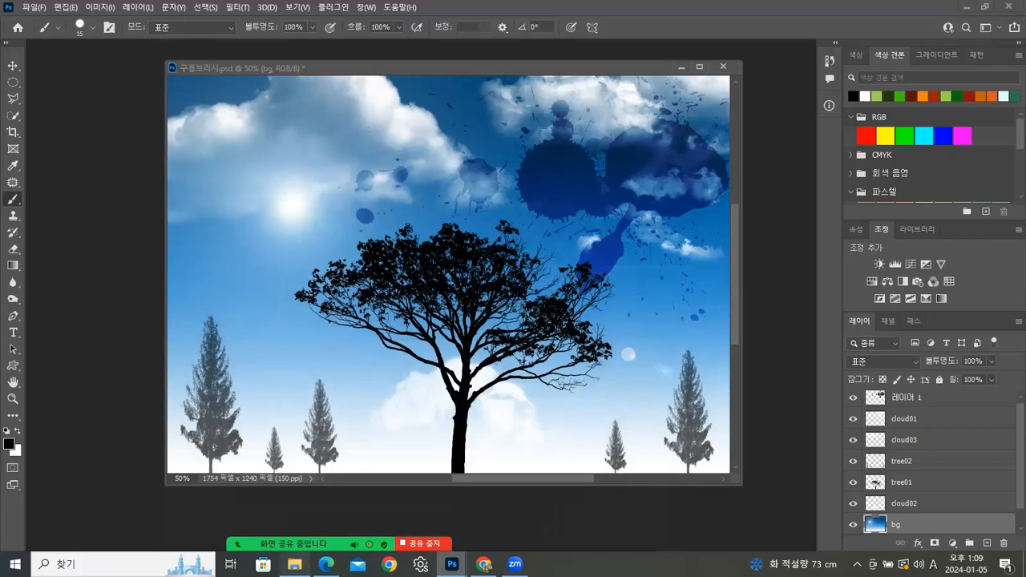
pyautogui.click(295, 564)
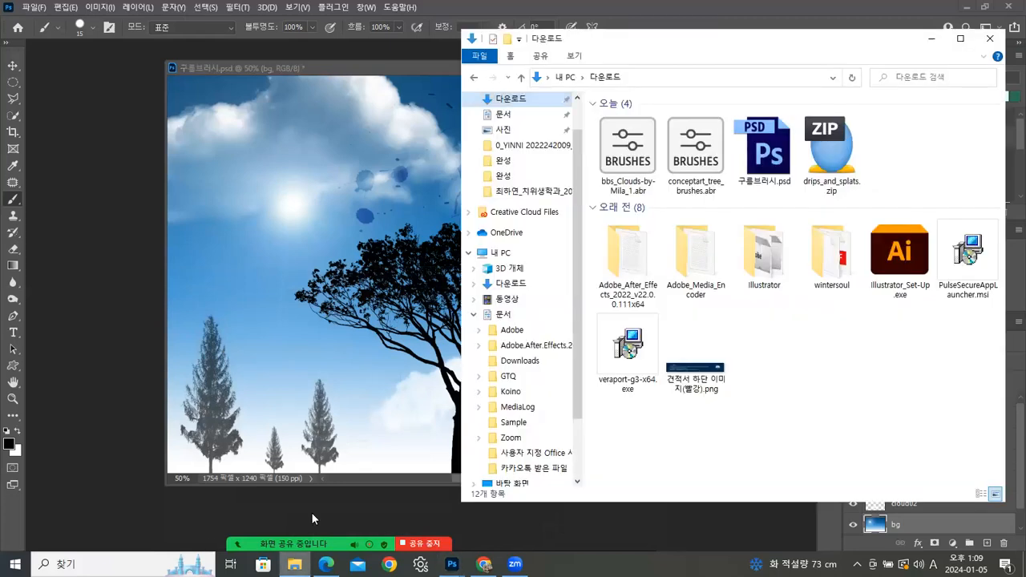
pyautogui.click(834, 152)
pyautogui.rightClick(834, 153)
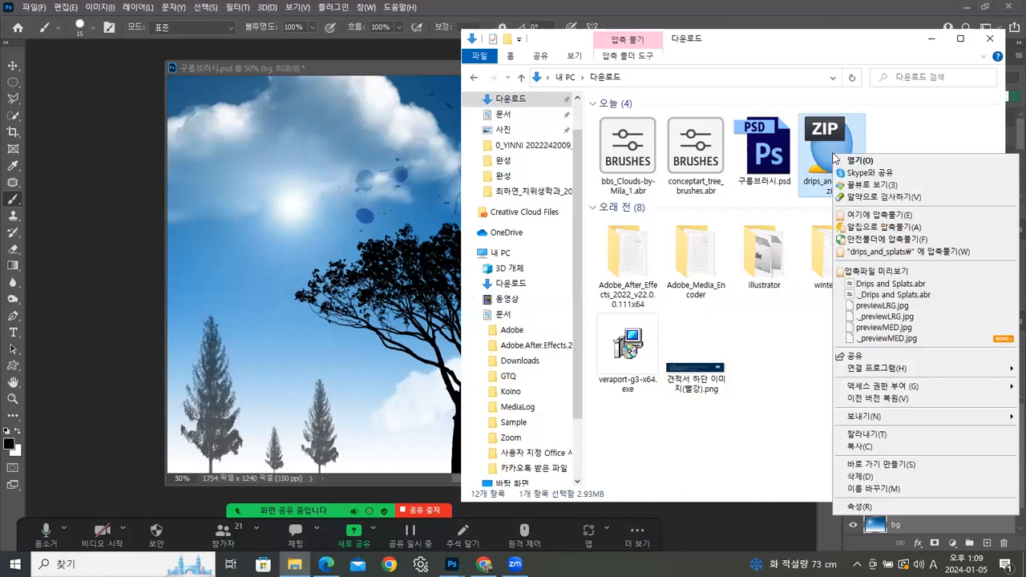
pyautogui.click(872, 253)
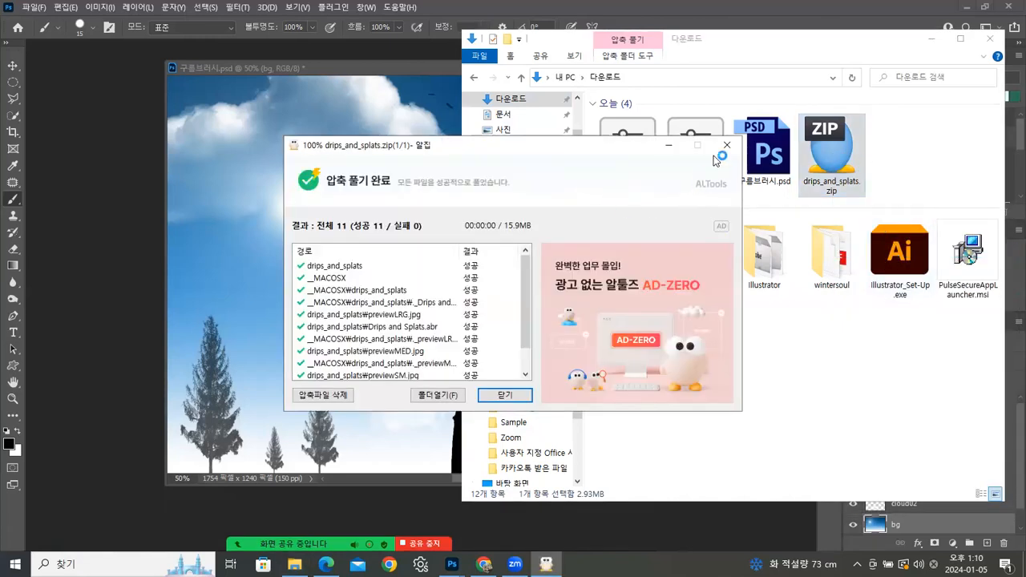
pyautogui.click(726, 147)
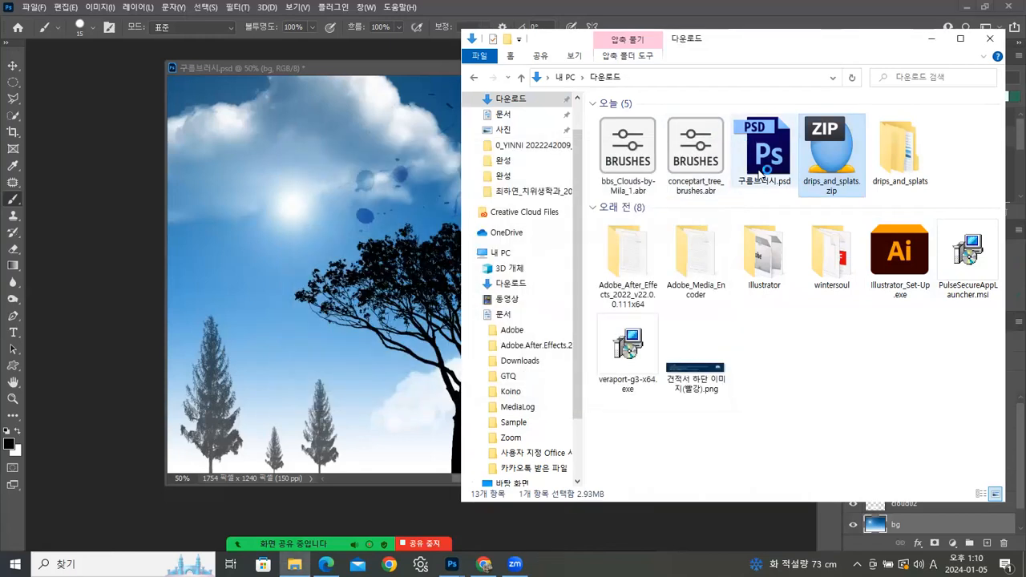
pyautogui.rightClick(830, 152)
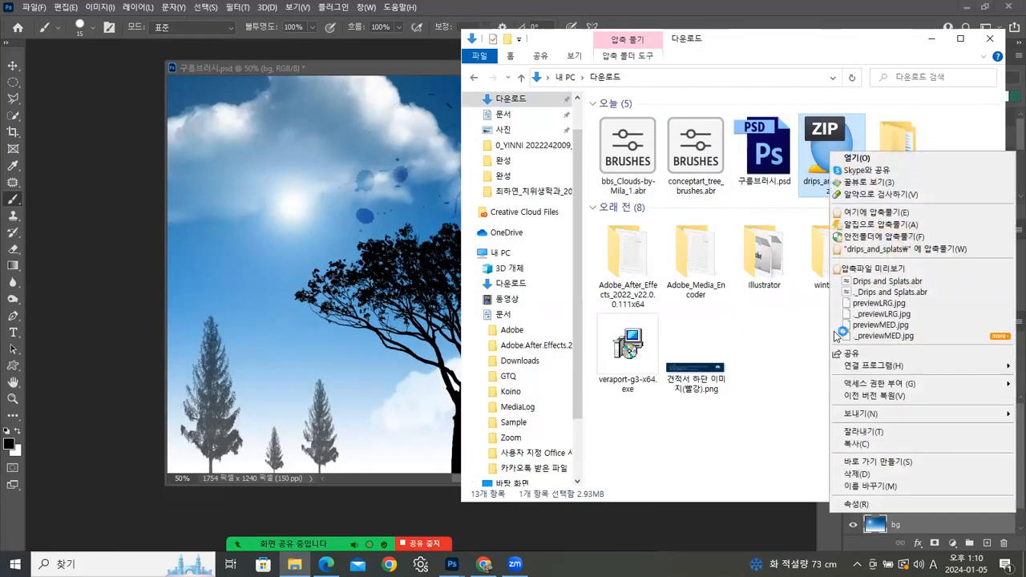
pyautogui.click(857, 474)
# Load Drips and Splats.abr from the inner drips_and_splats folder into Photoshop
pyautogui.doubleClick(834, 149)
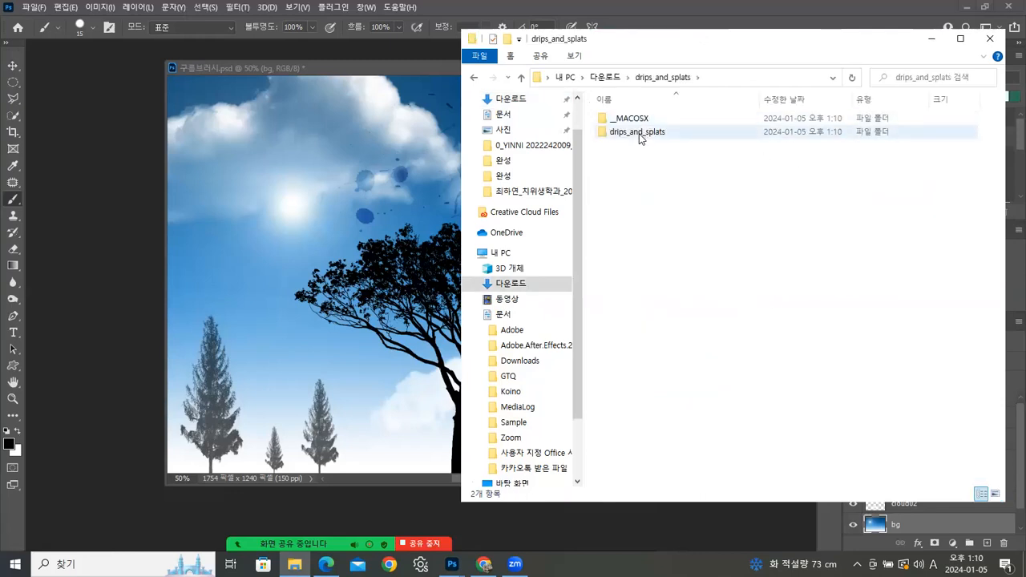
pyautogui.doubleClick(639, 132)
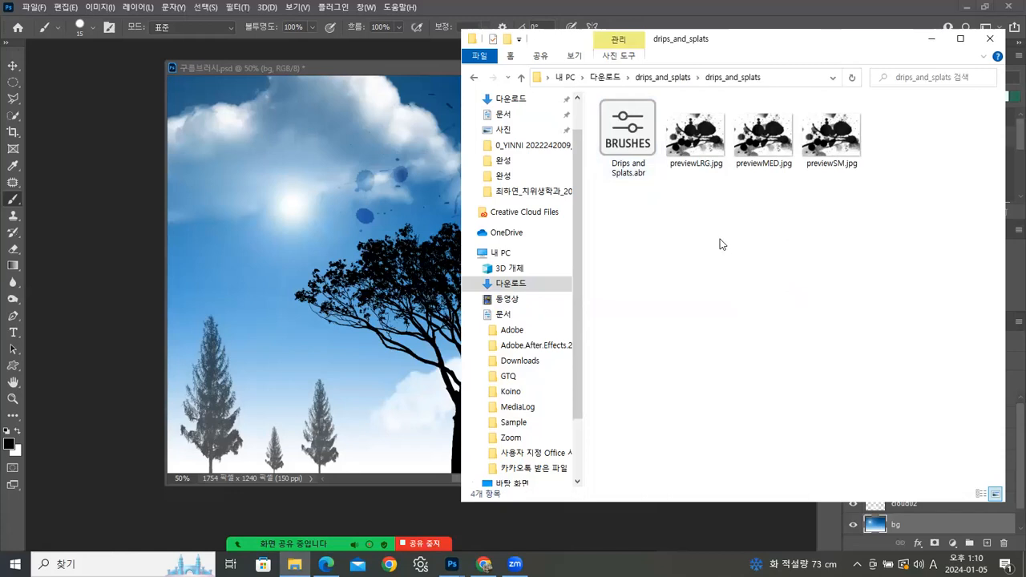
pyautogui.click(632, 128)
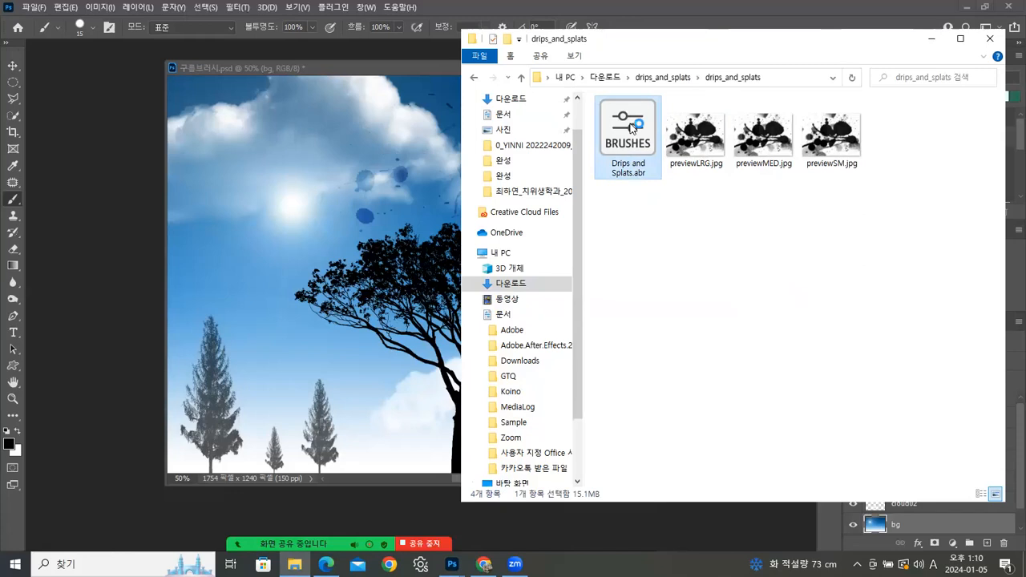
pyautogui.doubleClick(632, 128)
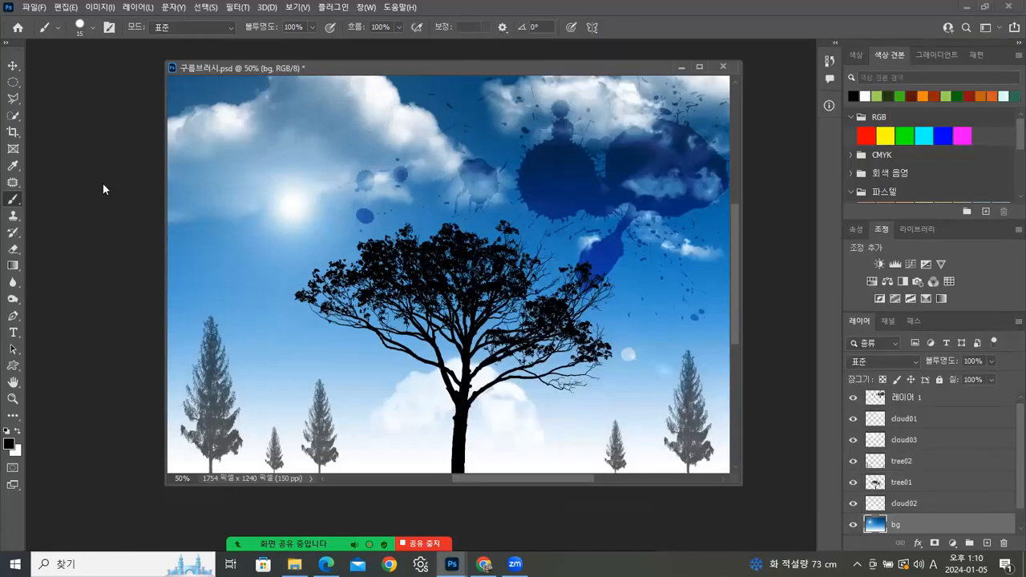
# Collapse the 일반 브러시 group in the brush presets and expand the Drips and Splats group to examine its brushes
pyautogui.click(61, 29)
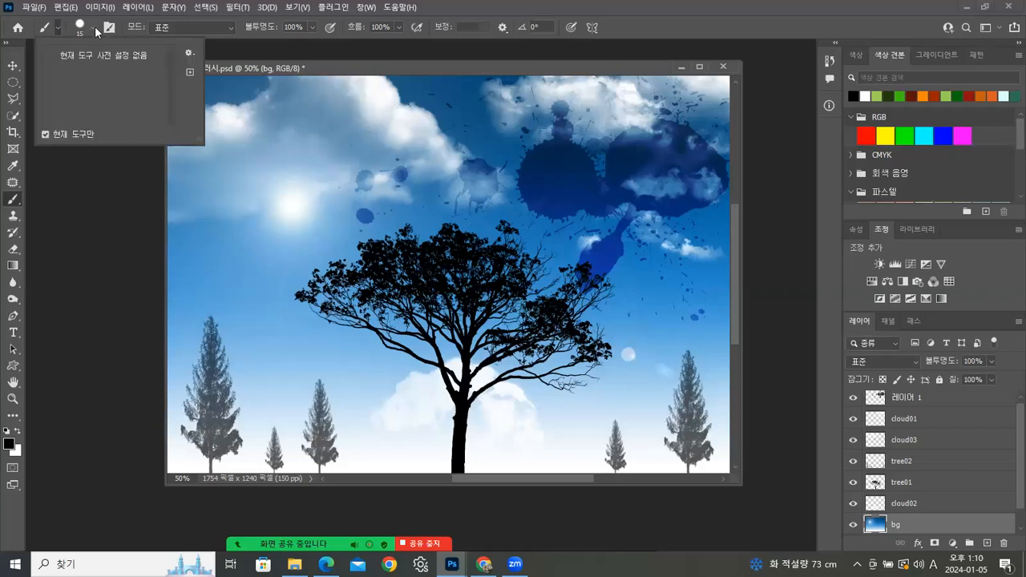
pyautogui.click(96, 31)
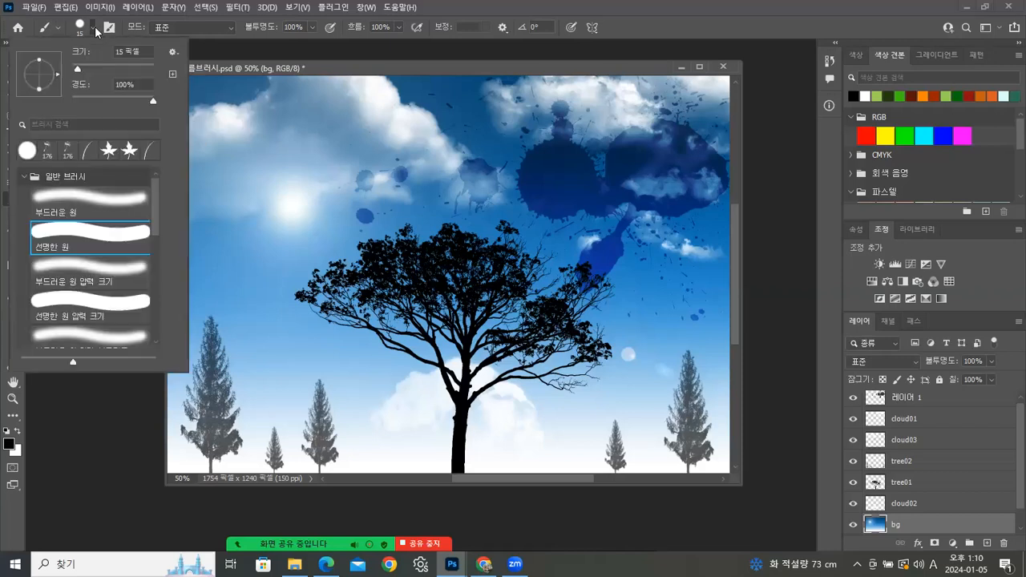
pyautogui.click(24, 176)
pyautogui.moveTo(152, 207)
pyautogui.mouseDown()
pyautogui.moveTo(153, 275)
pyautogui.moveTo(58, 350)
pyautogui.mouseUp()
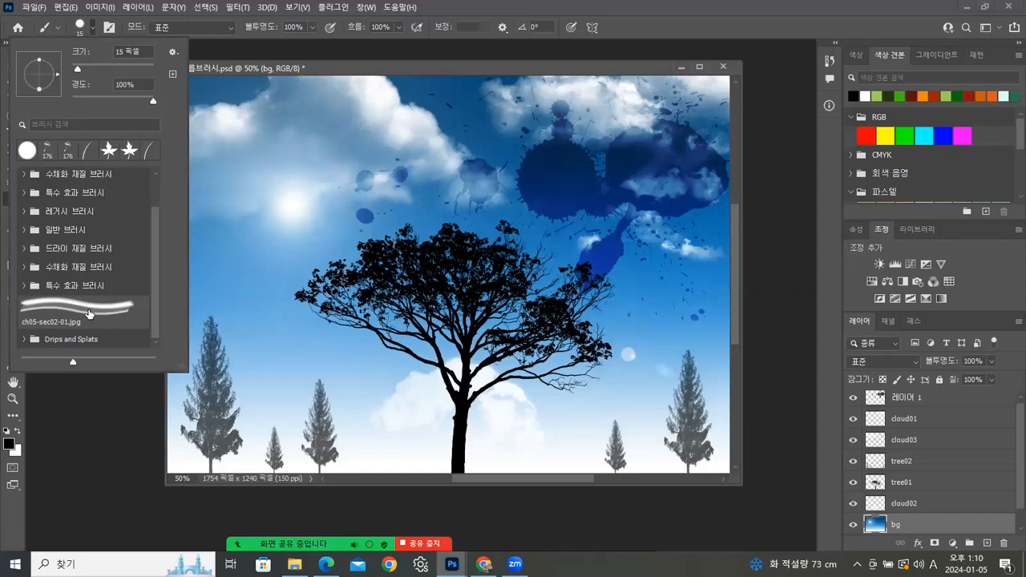
pyautogui.click(26, 341)
pyautogui.moveTo(156, 251); pyautogui.dragTo(155, 290)
pyautogui.moveTo(157, 298)
pyautogui.mouseDown()
pyautogui.moveTo(163, 331)
pyautogui.moveTo(164, 261)
pyautogui.mouseUp()
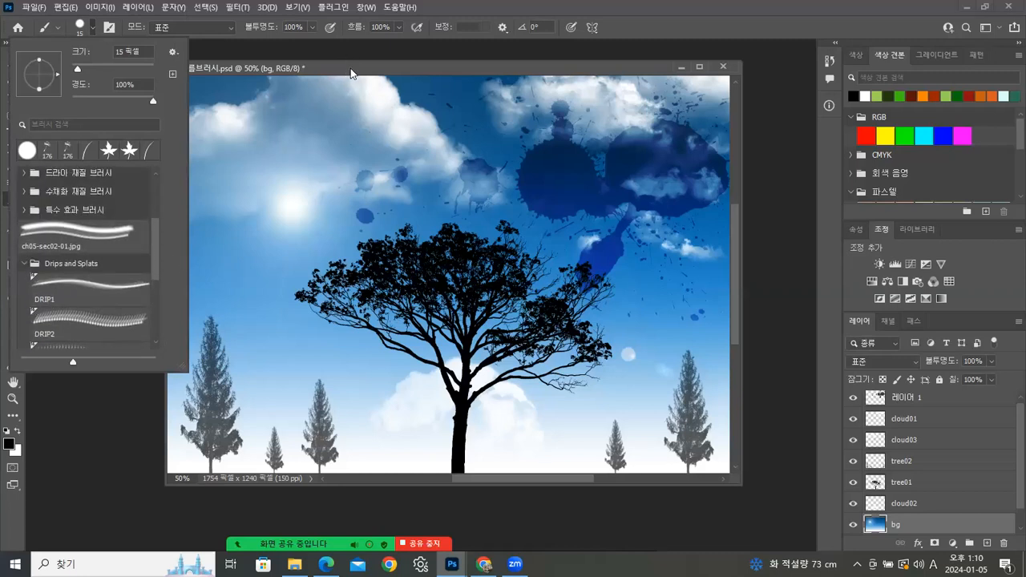
pyautogui.click(361, 71)
# Check the image size of 구름브러시.psd in centimetres without applying changes, and close the file without saving
pyautogui.click(723, 68)
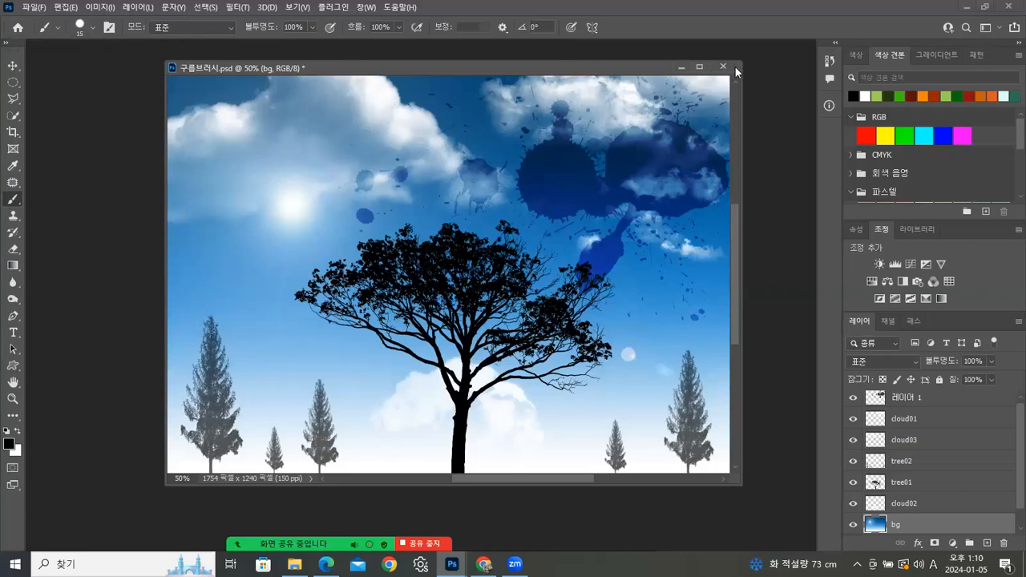
pyautogui.click(610, 215)
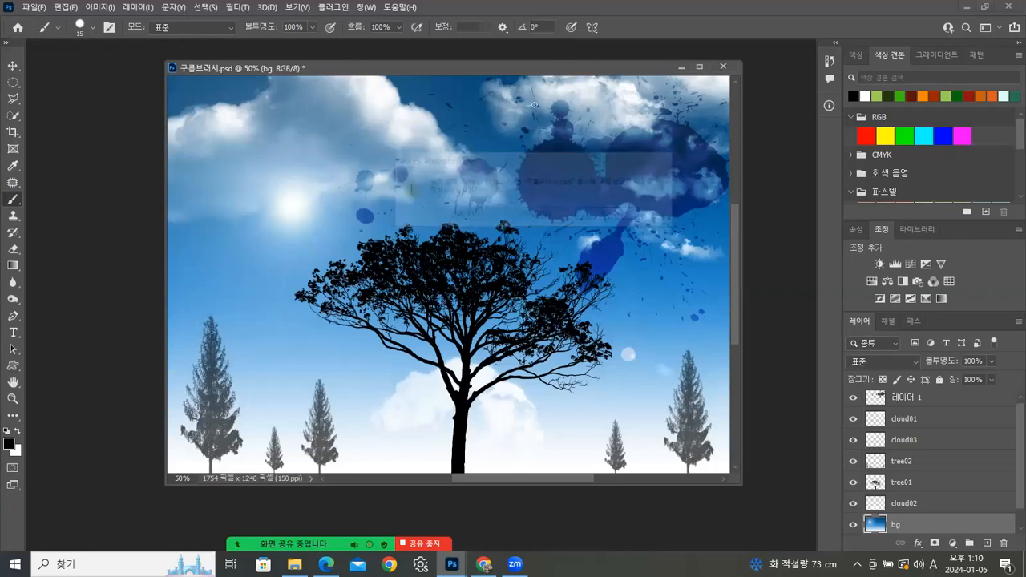
pyautogui.rightClick(532, 61)
pyautogui.click(554, 84)
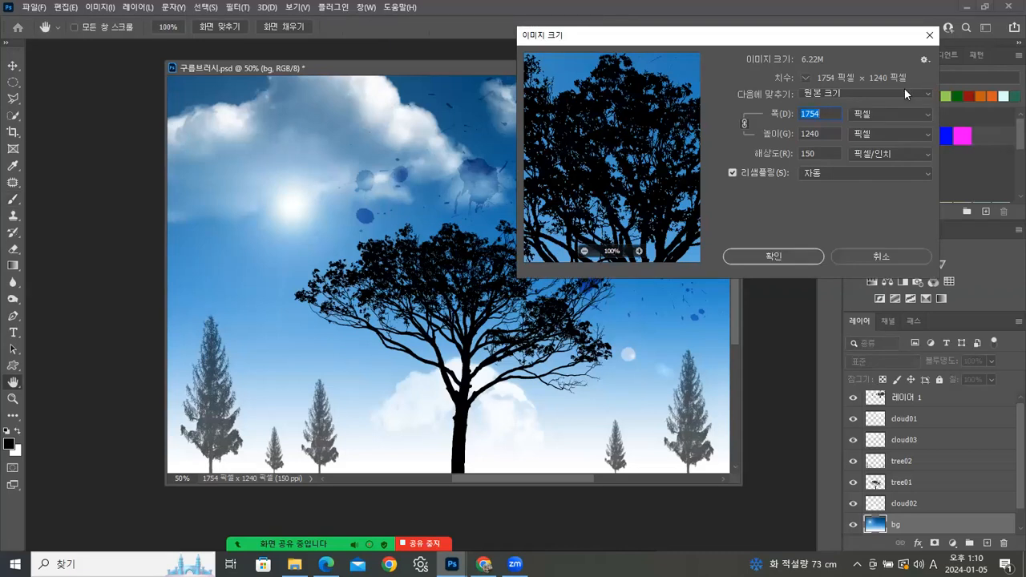
pyautogui.click(899, 113)
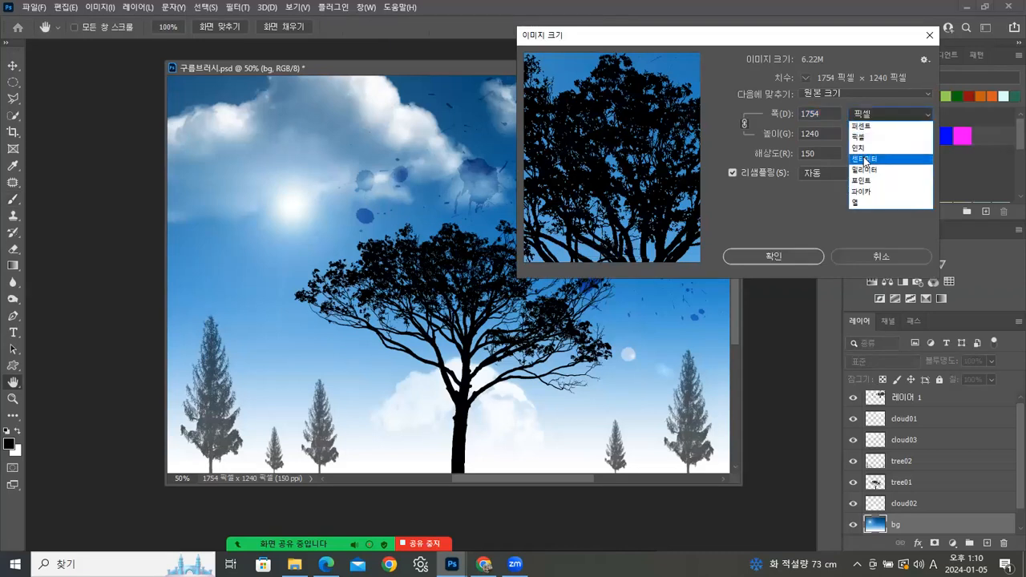
pyautogui.click(864, 159)
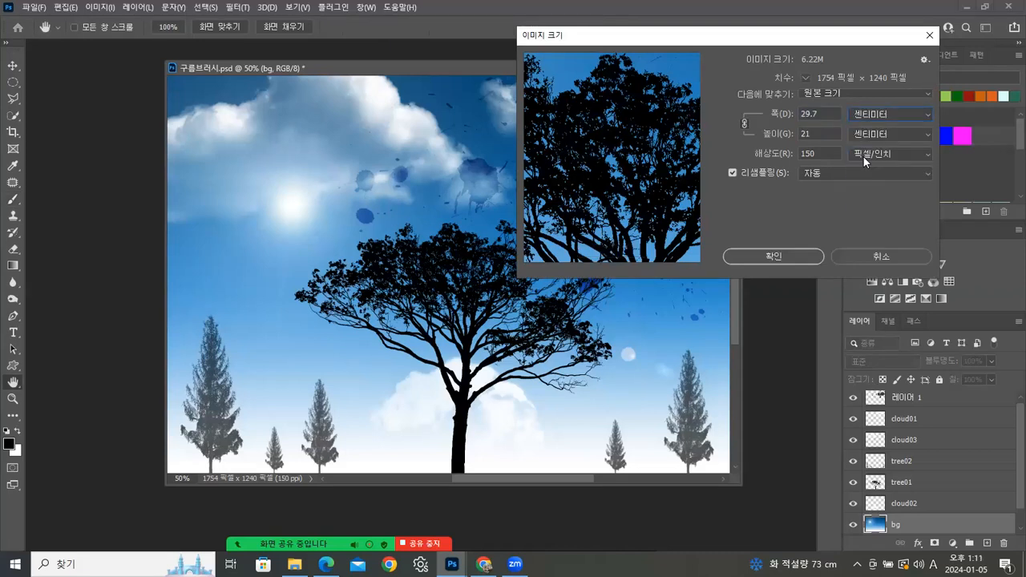
pyautogui.click(876, 255)
pyautogui.click(723, 67)
pyautogui.click(525, 210)
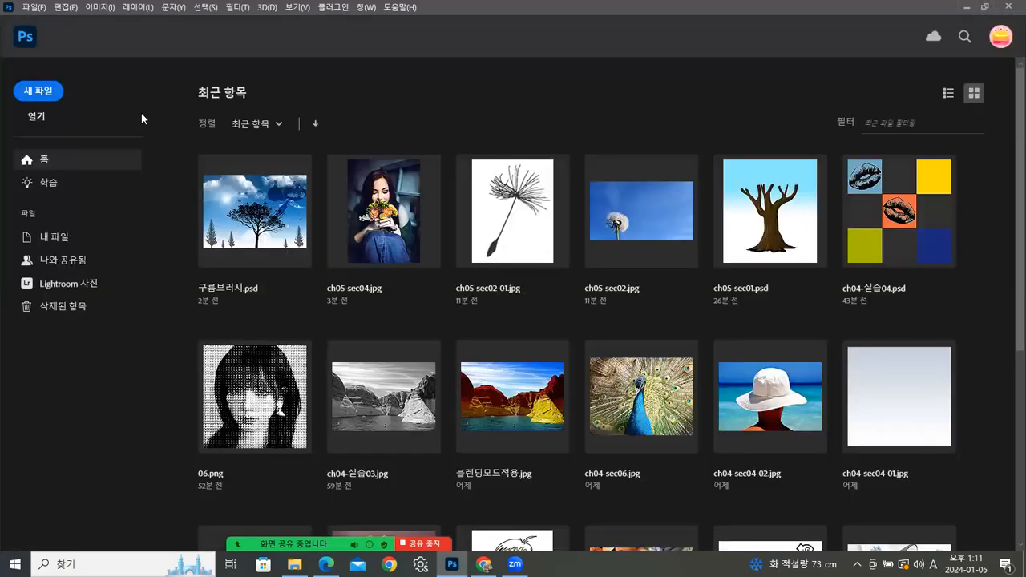
# Create a new document from the A4 print preset in landscape orientation, 297 x 210 mm, with a resolution of 150 pixels/inch
pyautogui.click(34, 8)
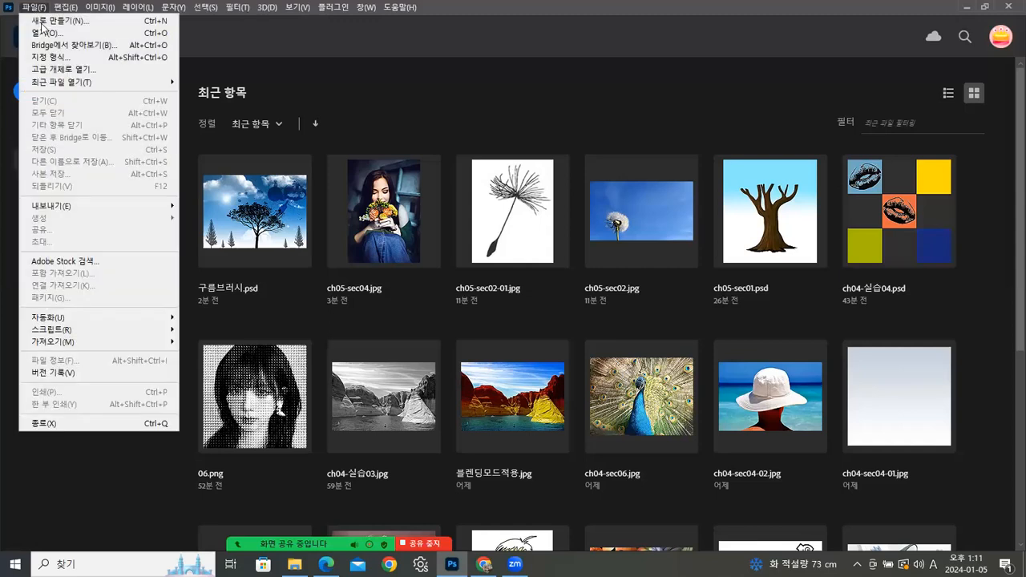
pyautogui.click(42, 22)
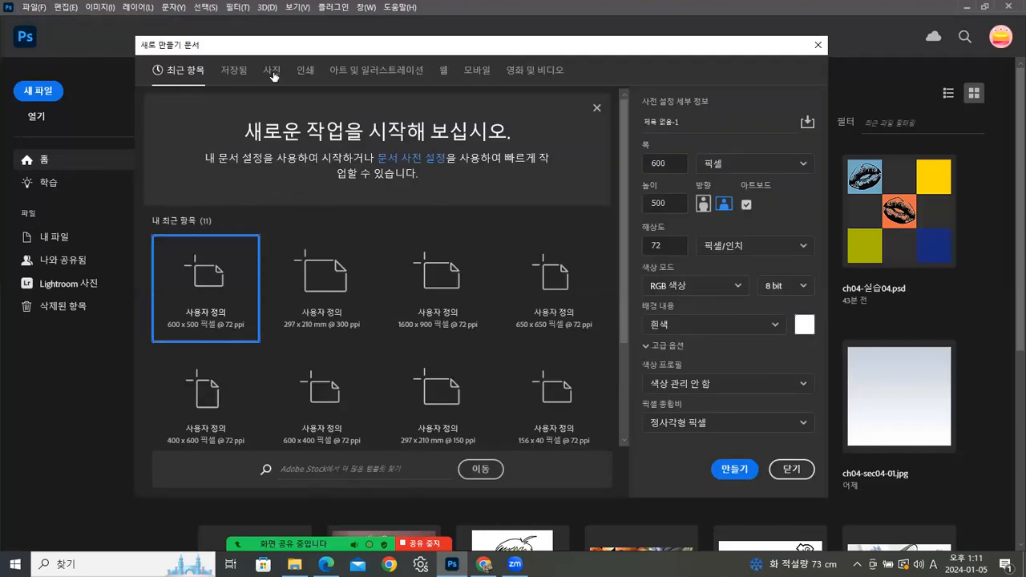
pyautogui.click(305, 72)
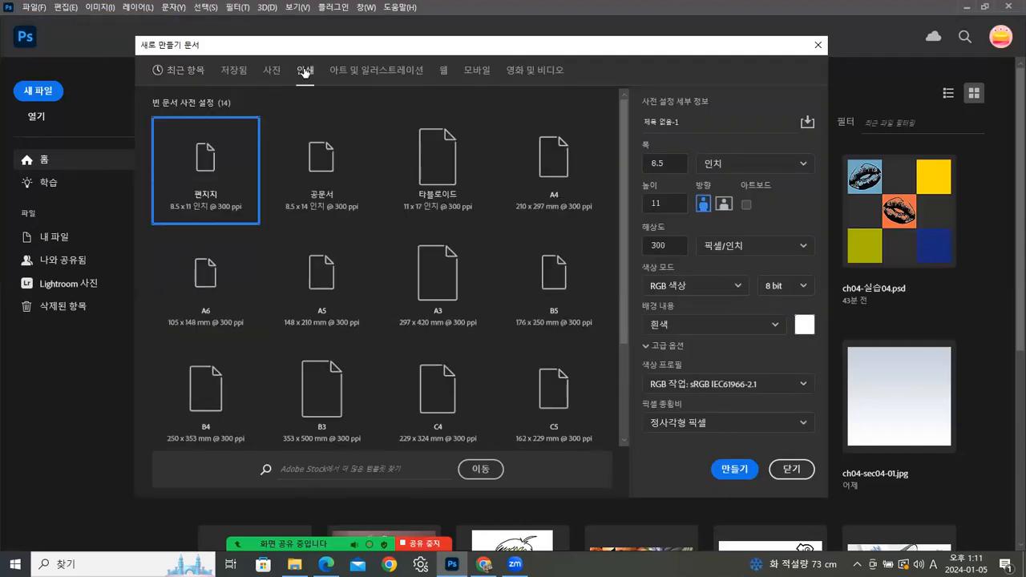
pyautogui.click(554, 148)
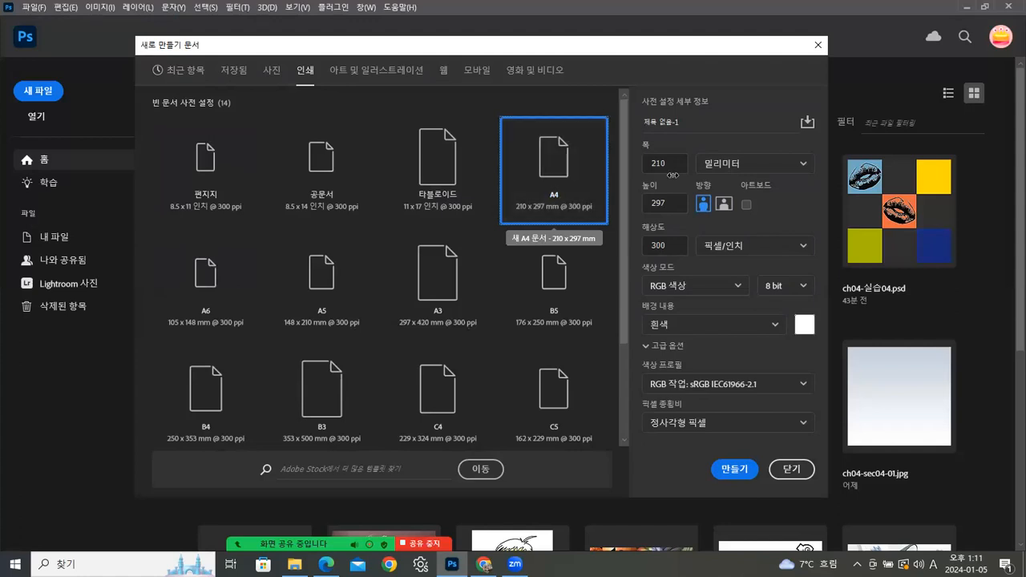
pyautogui.click(724, 204)
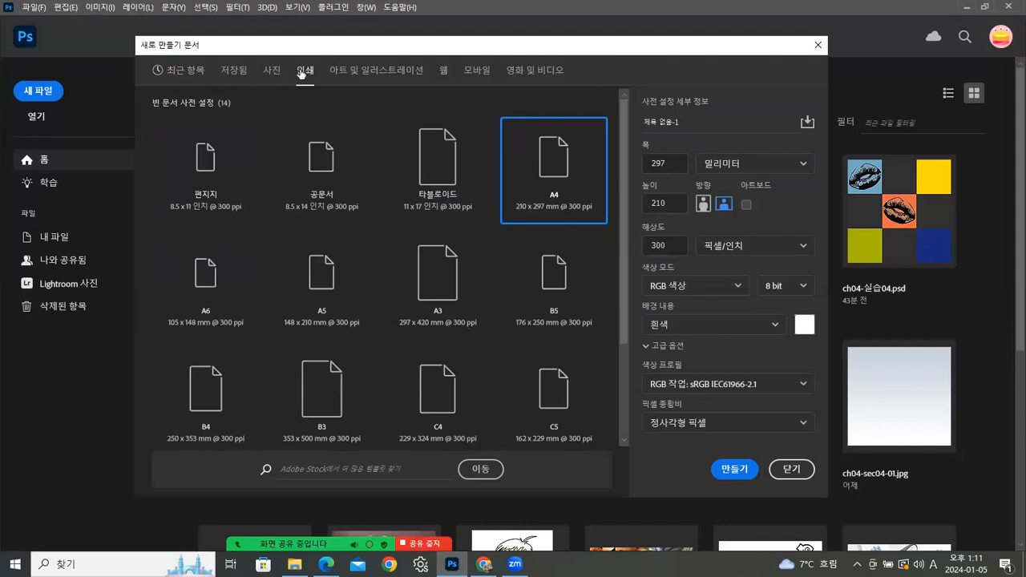
pyautogui.click(677, 248)
pyautogui.write('150')
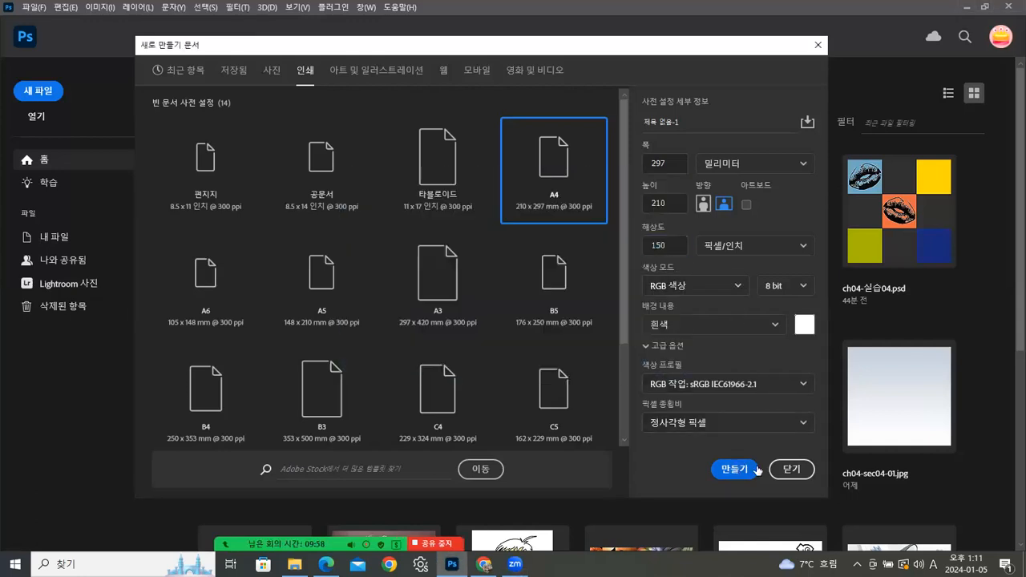
pyautogui.click(734, 469)
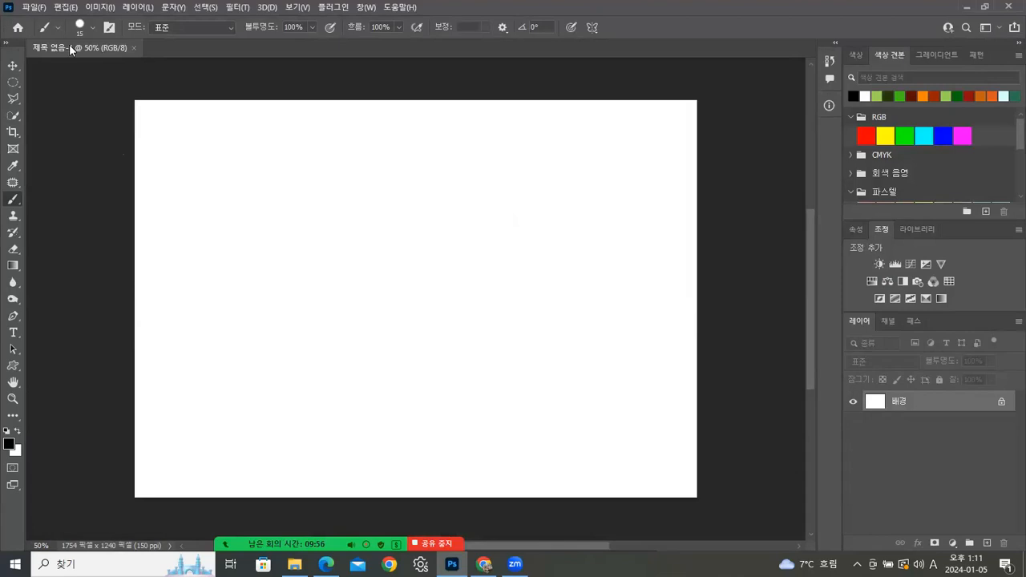
# Float the new document in its own window and add a new empty layer above the background
pyautogui.moveTo(70, 50); pyautogui.dragTo(94, 101)
pyautogui.moveTo(236, 101); pyautogui.dragTo(288, 69)
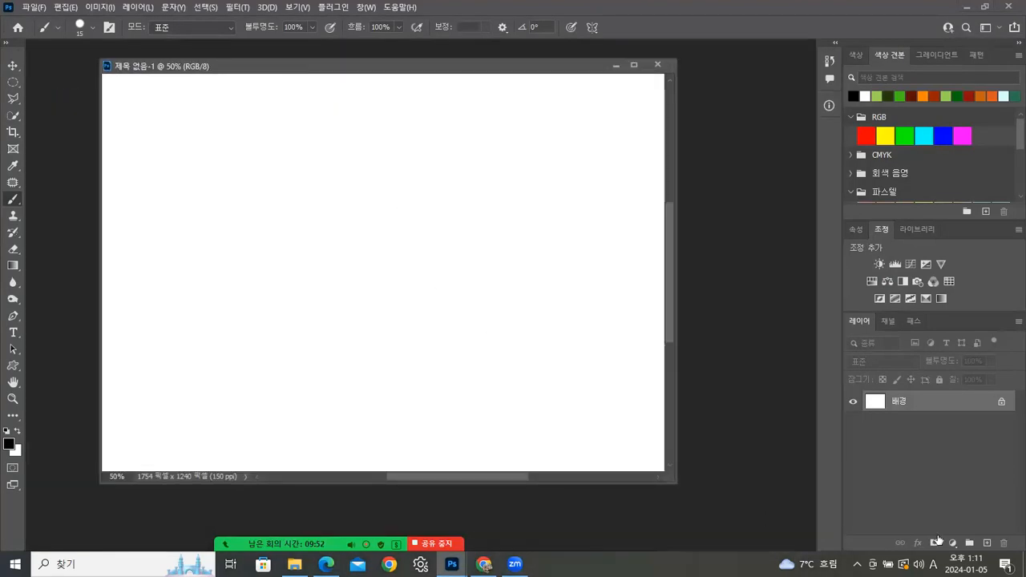
pyautogui.click(989, 543)
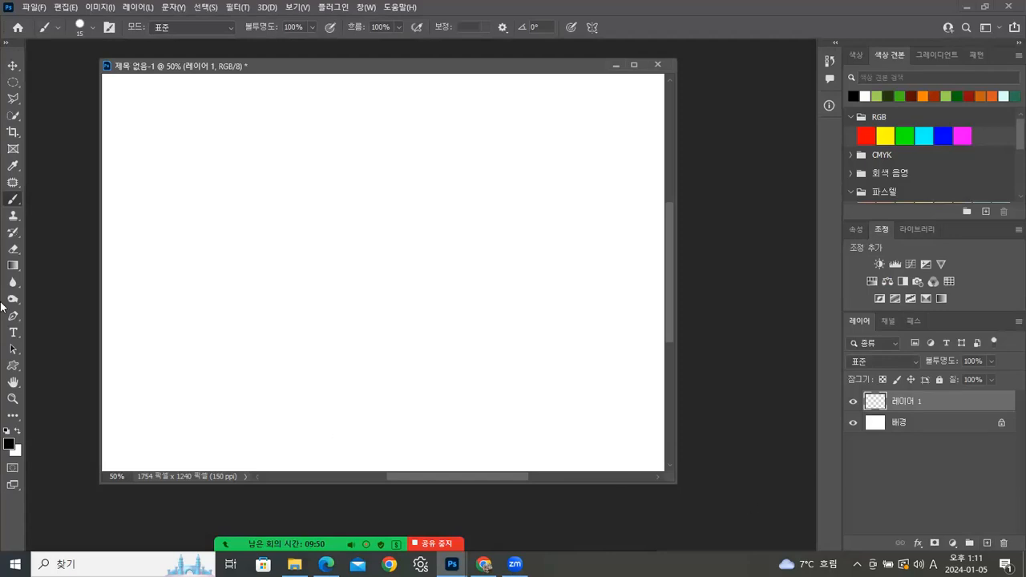
# Edit the Gradient tool's gradient, starting from the 파랑_16 preset in the 파랑 계열 group
pyautogui.click(13, 266)
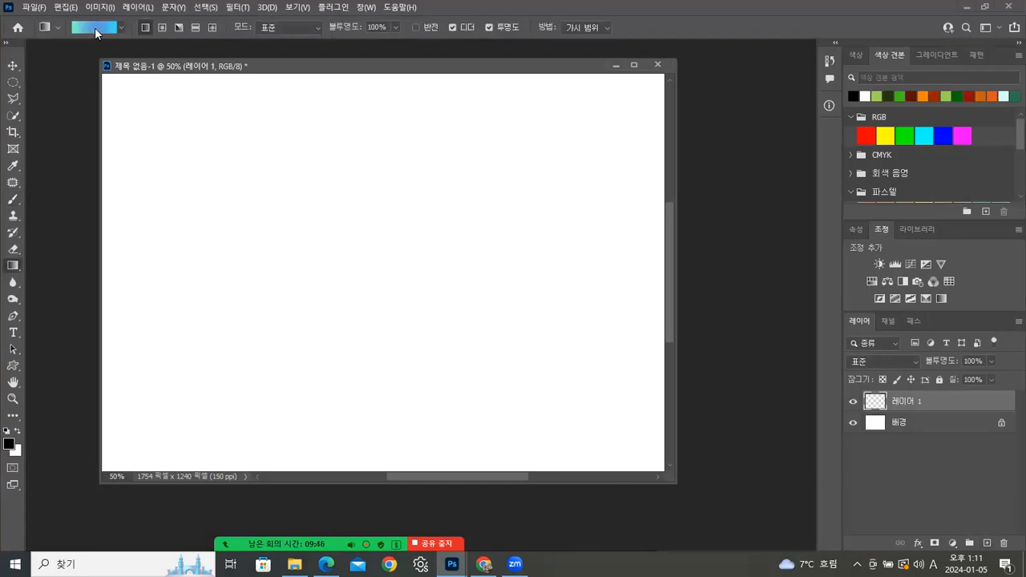
pyautogui.click(95, 28)
pyautogui.moveTo(502, 96); pyautogui.dragTo(760, 116)
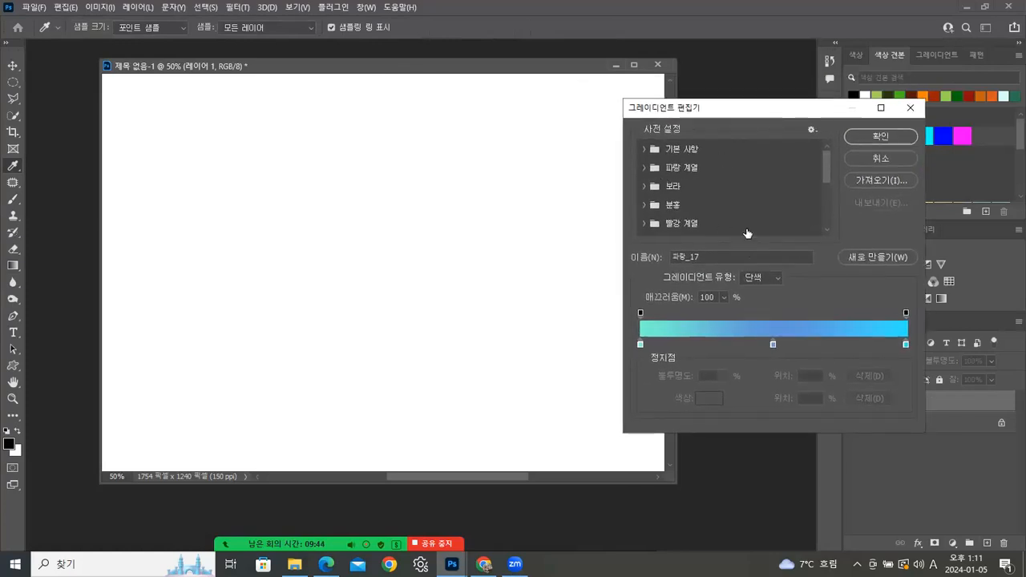
pyautogui.click(645, 167)
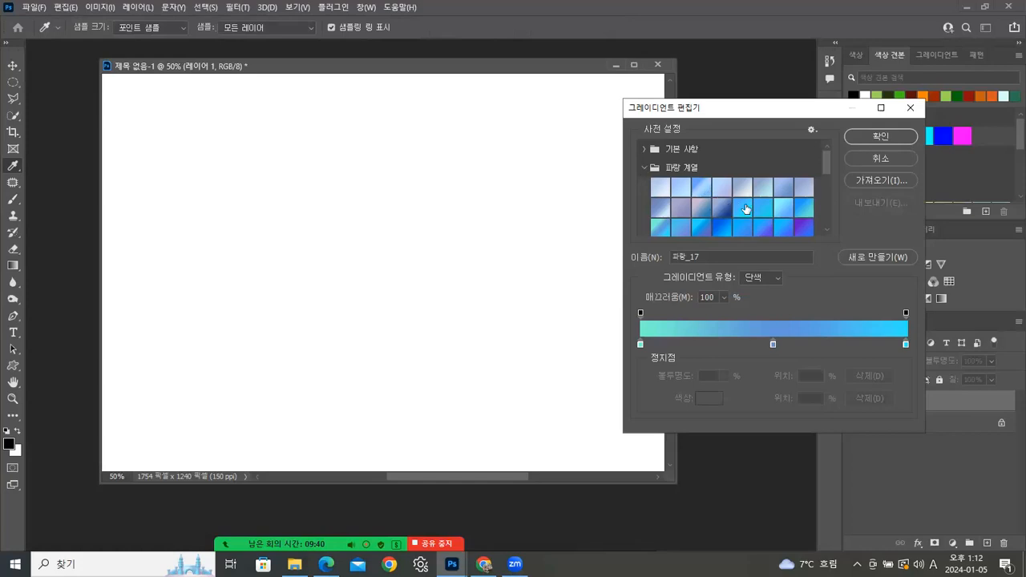
pyautogui.click(802, 208)
# Change the gradient's end stop at 100% to the pale aqua colour c6fcf4
pyautogui.click(905, 345)
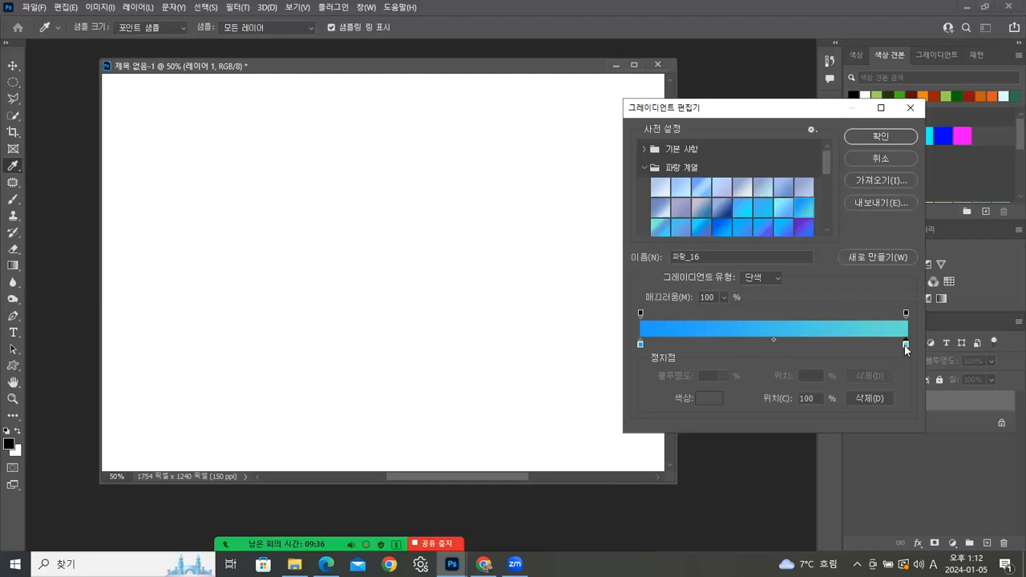
pyautogui.click(708, 399)
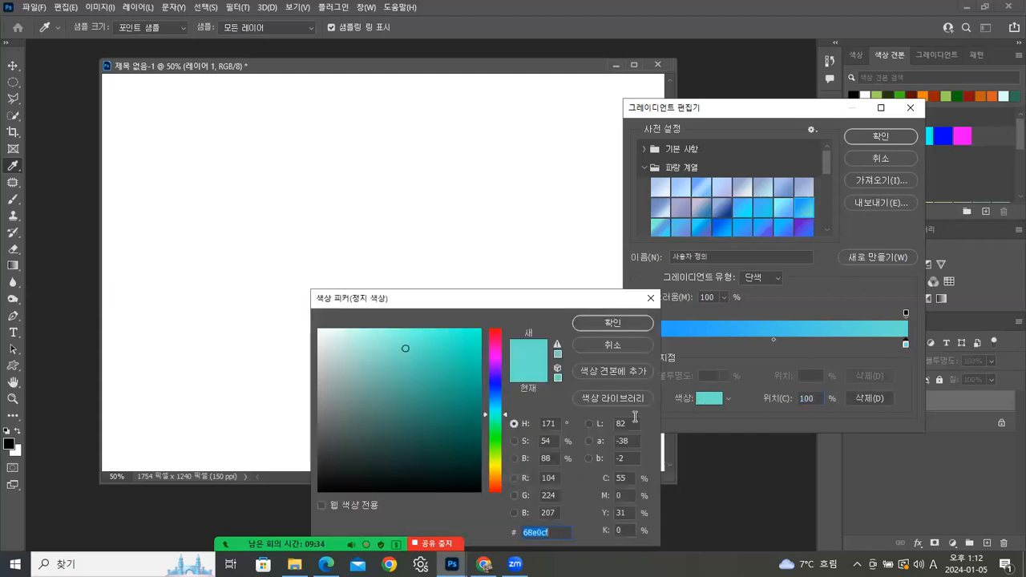
pyautogui.click(360, 332)
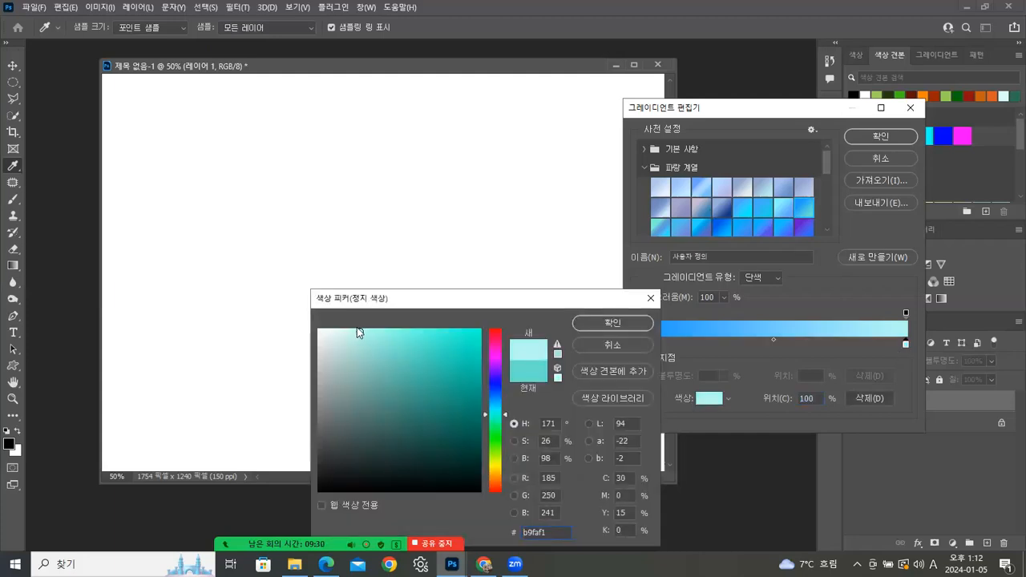
pyautogui.click(353, 330)
pyautogui.click(582, 332)
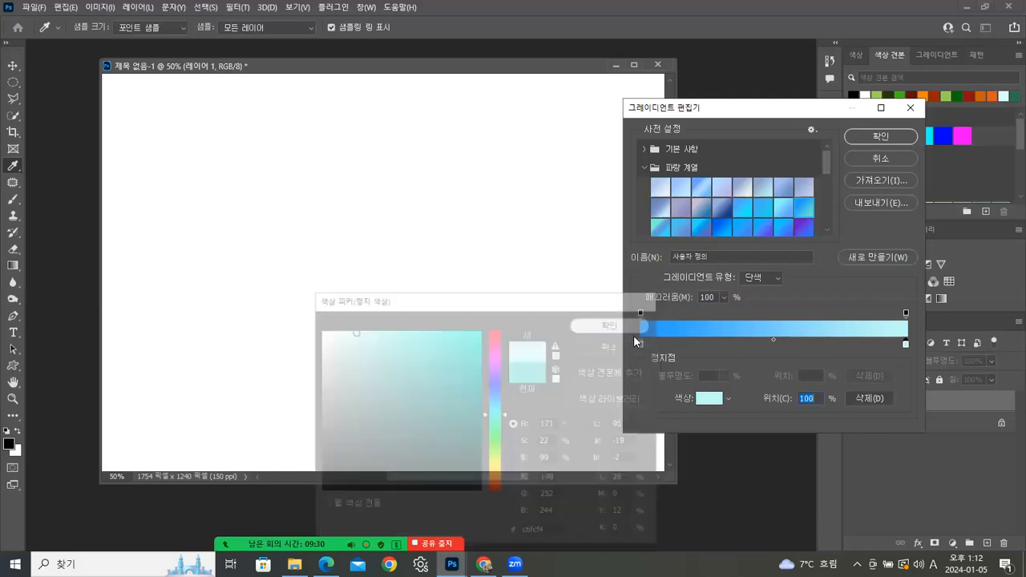
# Move the gradient's blue stop to 43%, add a dark blue stop (144a74) at 0%, and accept the gradient
pyautogui.moveTo(639, 344); pyautogui.dragTo(756, 347)
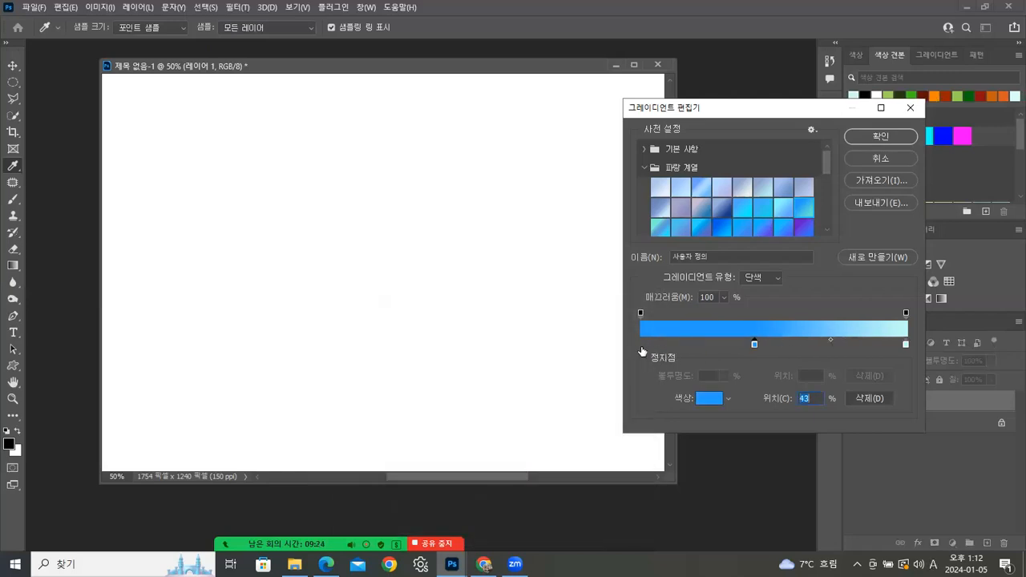
pyautogui.click(706, 399)
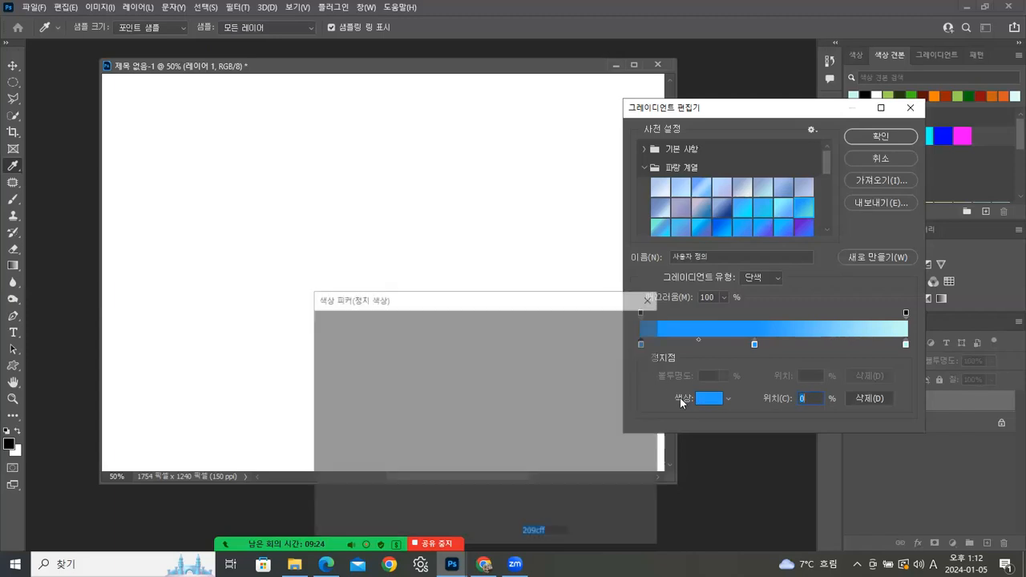
pyautogui.click(453, 418)
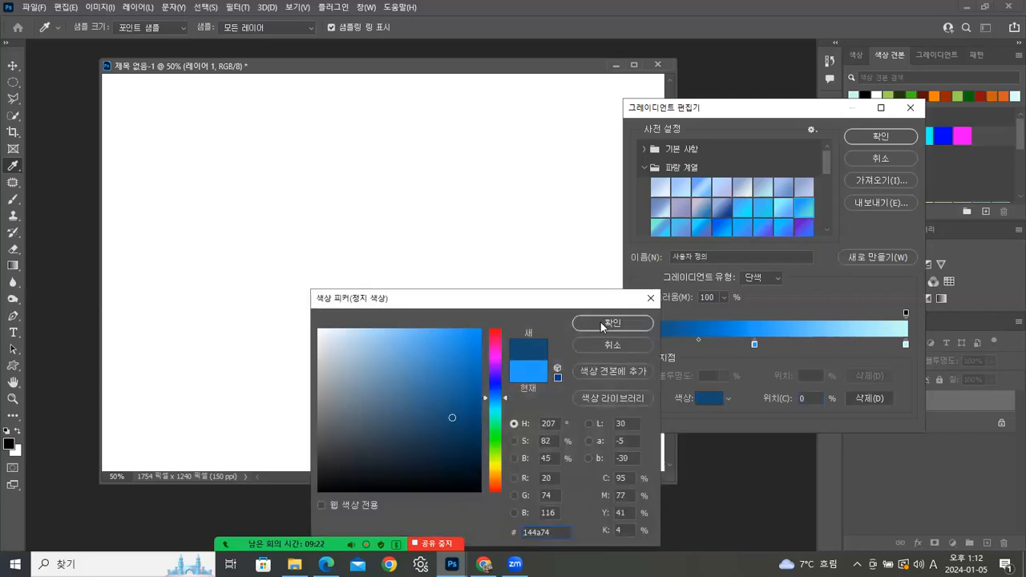
pyautogui.click(603, 323)
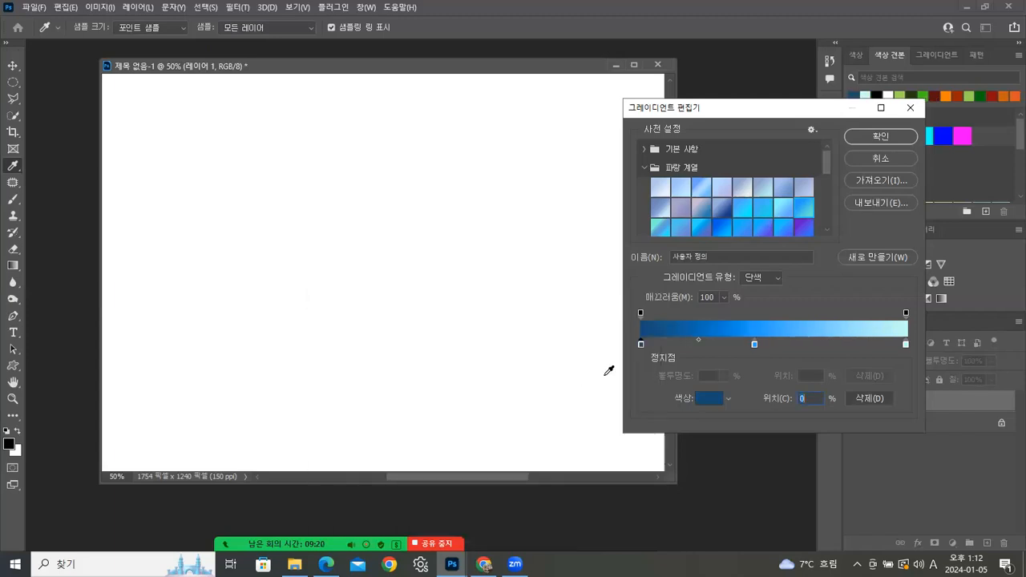
pyautogui.click(852, 136)
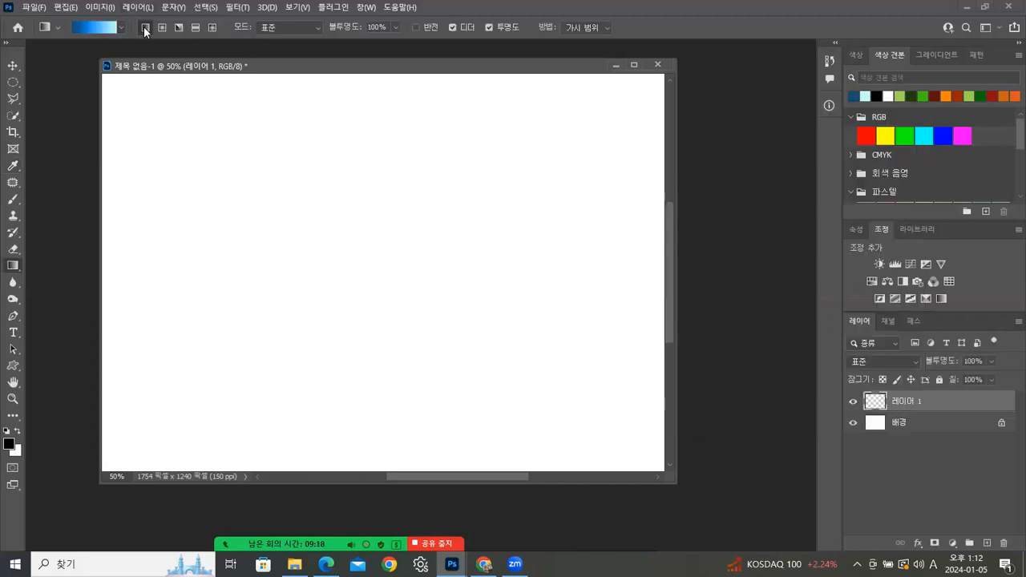
# Fill 레이어 1 with the linear gradient running vertically from dark blue at the top to pale aqua at the bottom, and duplicate the layer
pyautogui.moveTo(380, 106); pyautogui.dragTo(383, 438)
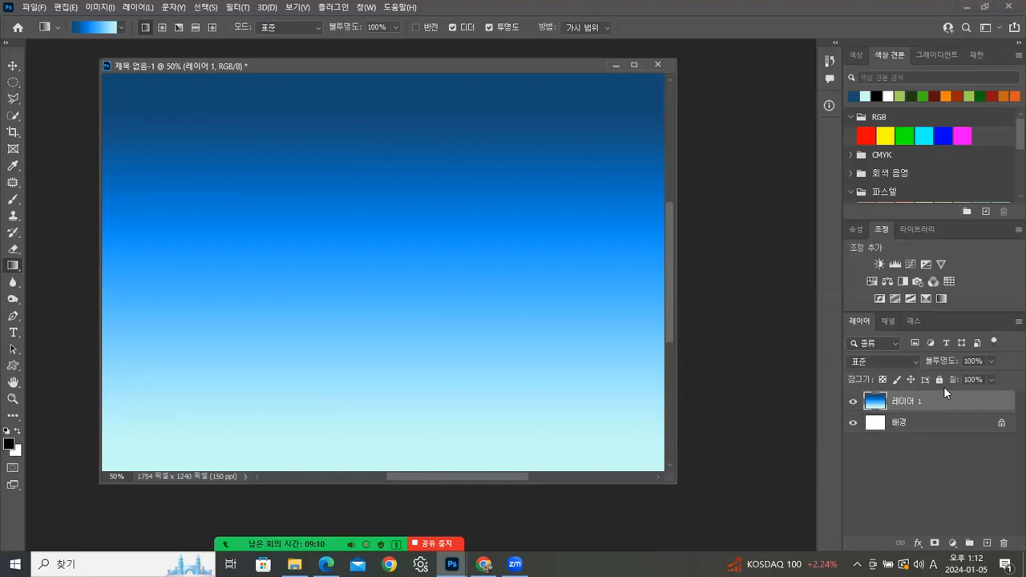
pyautogui.hotkey('ctrl', 'j')
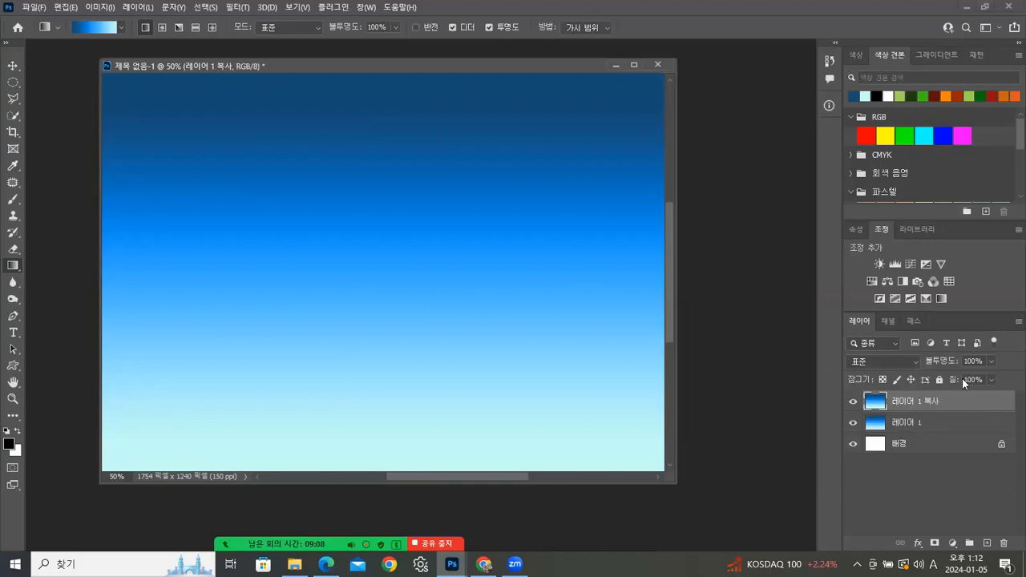
# Shift the hue of 레이어 1 복사 to -180 with Hue/Saturation and hide that layer
pyautogui.hotkey('ctrl', 'u')
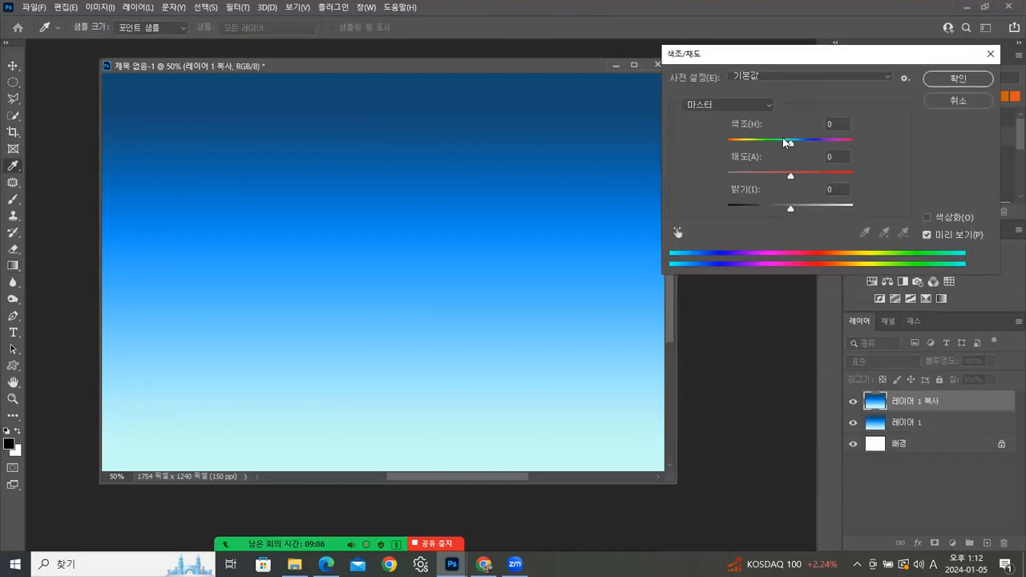
pyautogui.moveTo(789, 142); pyautogui.dragTo(728, 149)
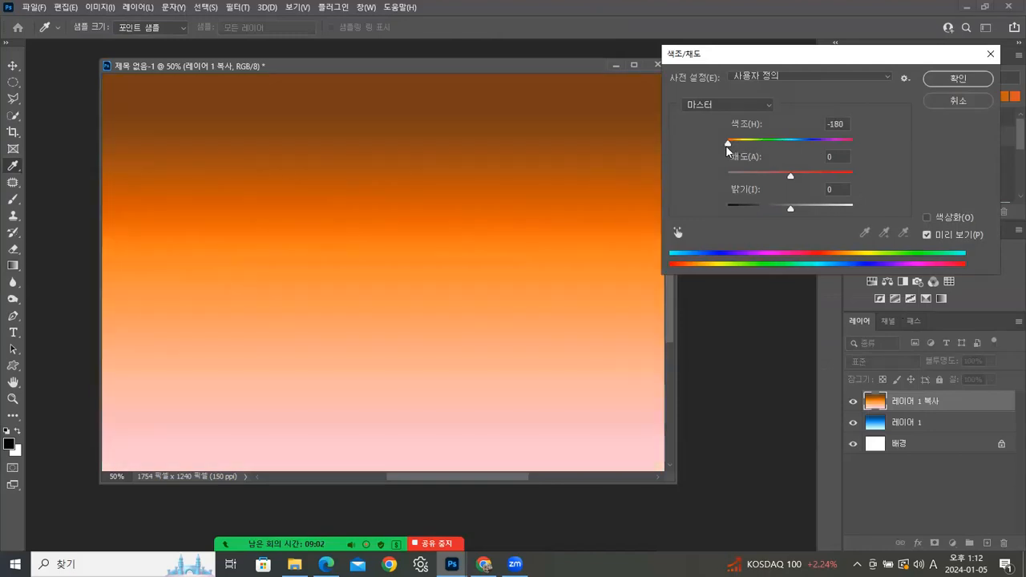
pyautogui.click(935, 83)
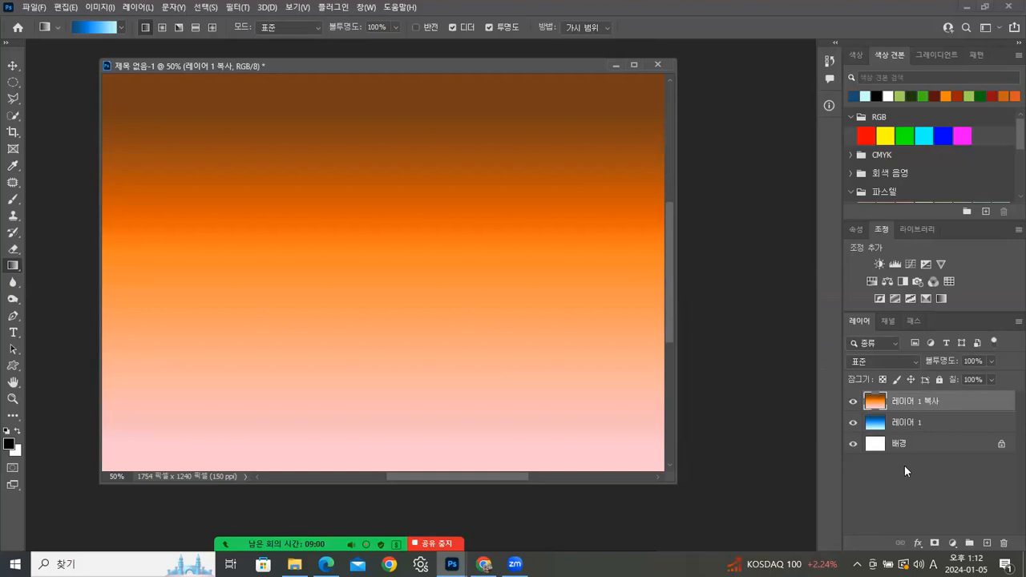
pyautogui.click(854, 402)
# Start a Lens Flare on 레이어 1 at 100% brightness and place its centre in the upper right of the sky
pyautogui.click(931, 423)
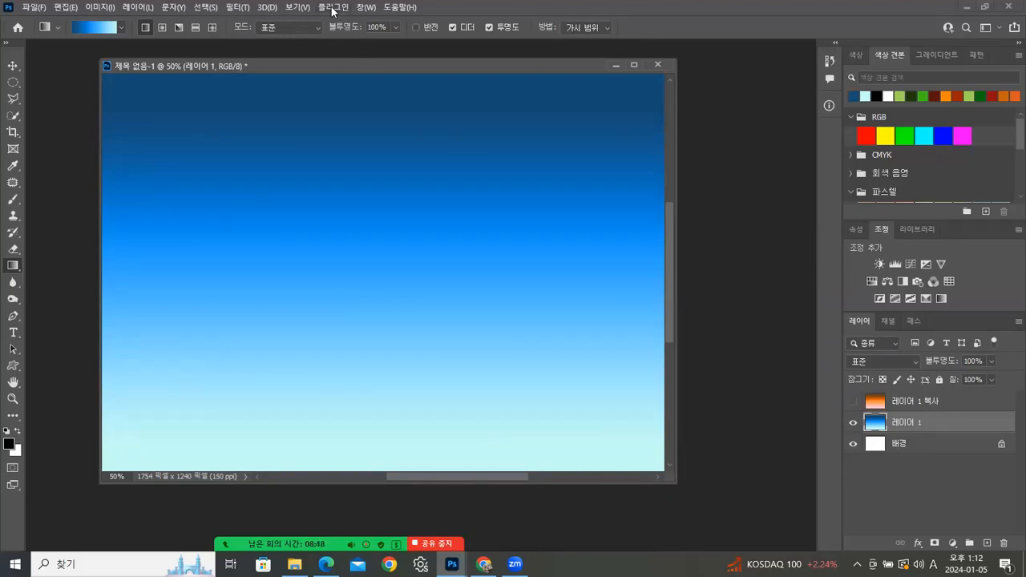
pyautogui.click(238, 9)
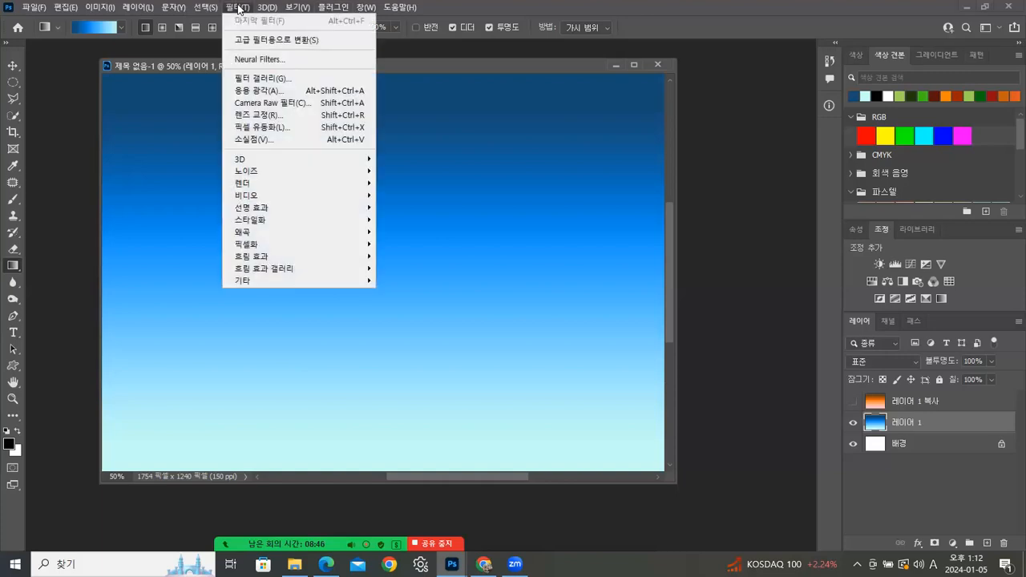
pyautogui.moveTo(266, 186)
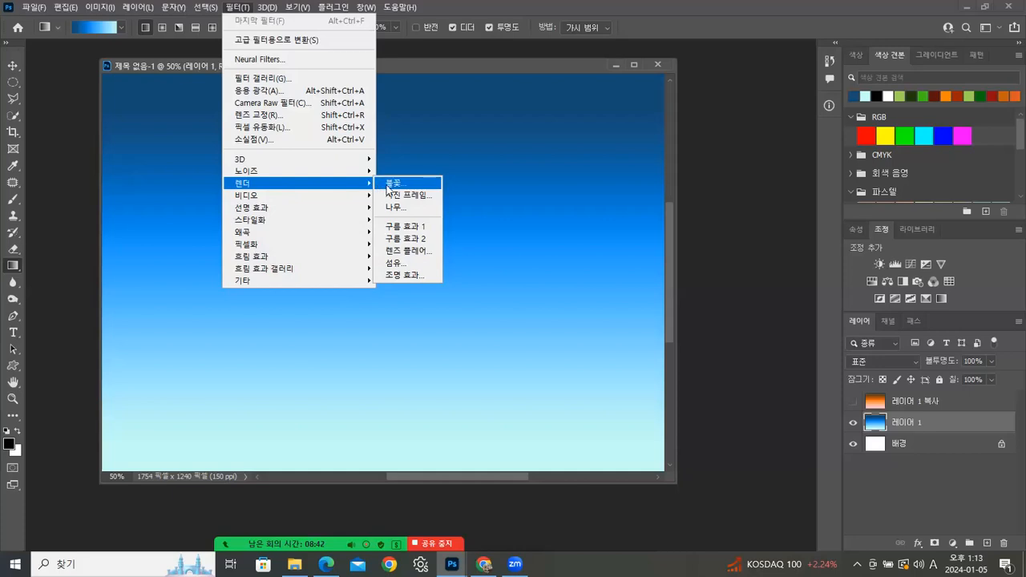
pyautogui.click(414, 251)
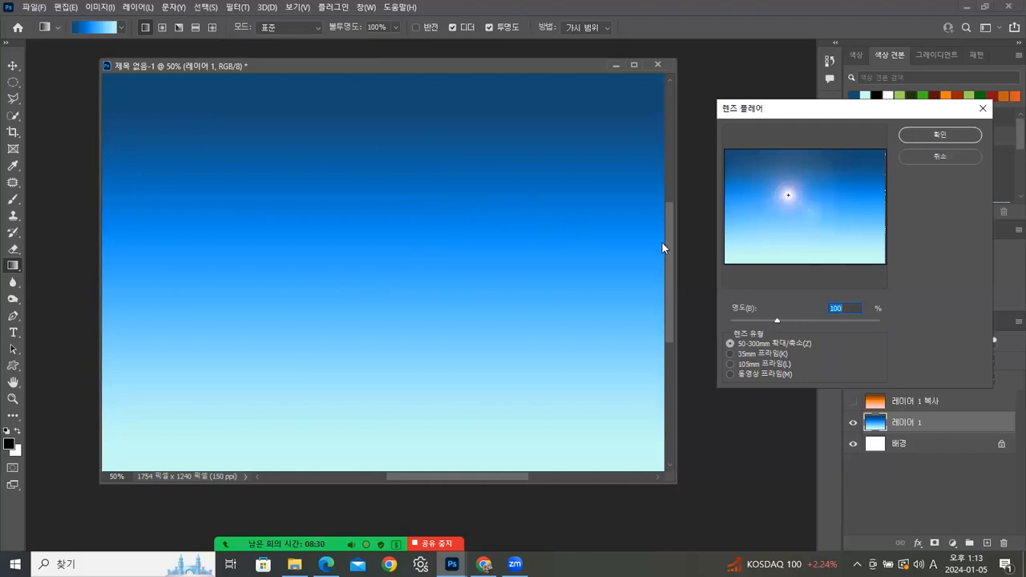
pyautogui.click(834, 183)
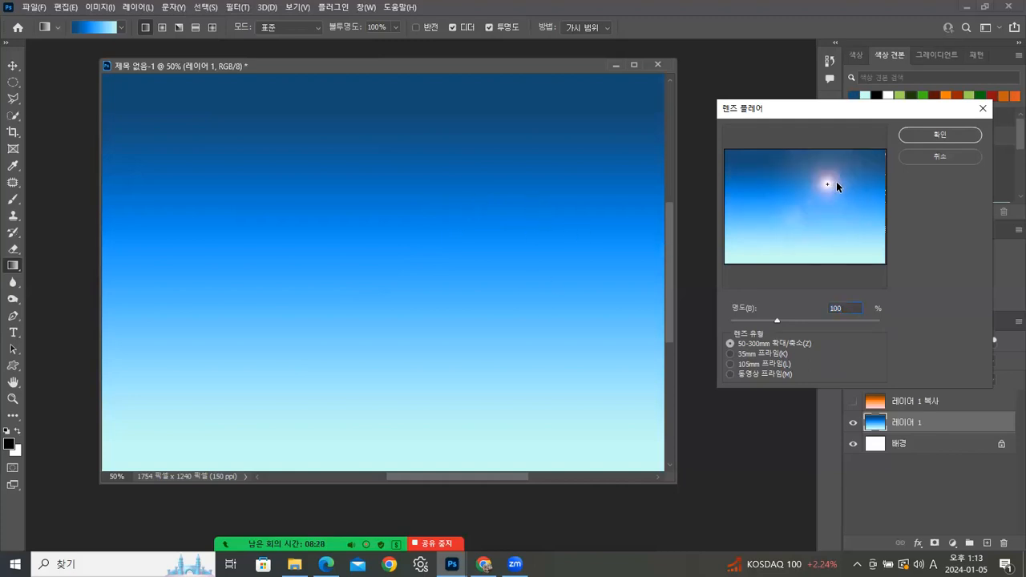
pyautogui.click(808, 190)
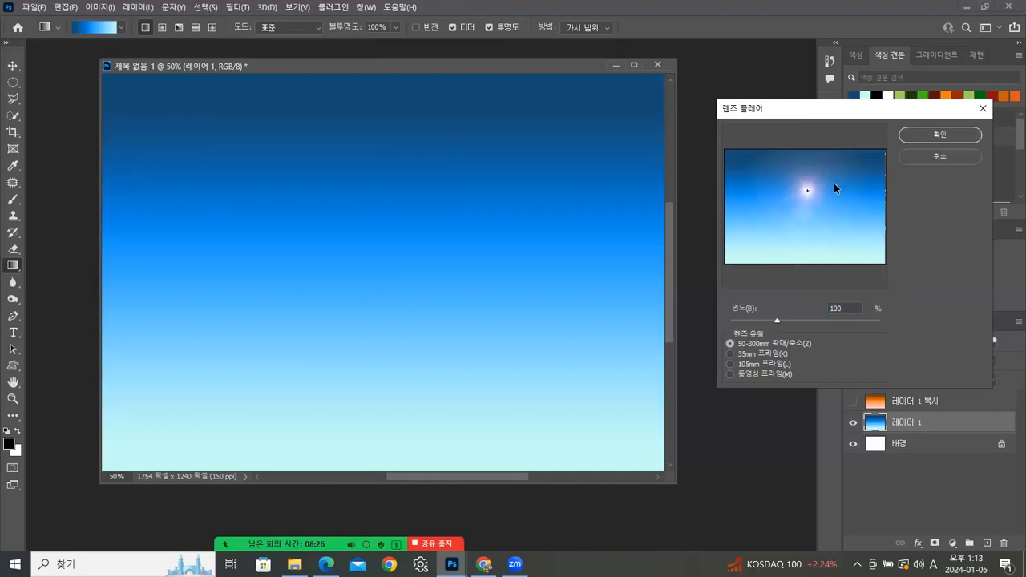
pyautogui.click(850, 179)
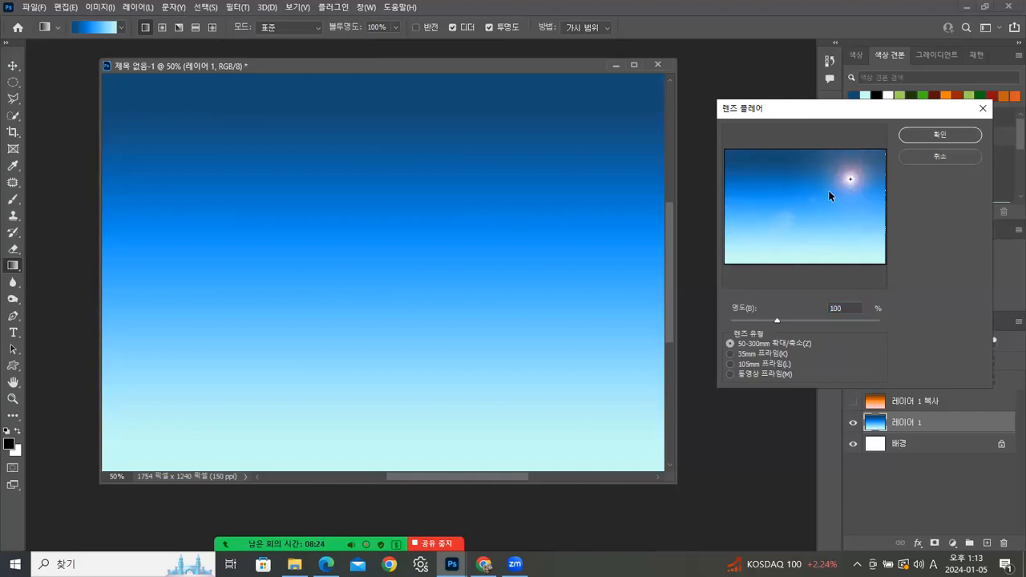
# Compare the flare's lens types, choose 105mm 프라임, apply the flare, and check 레이어 1 by toggling its visibility
pyautogui.click(729, 353)
pyautogui.click(728, 363)
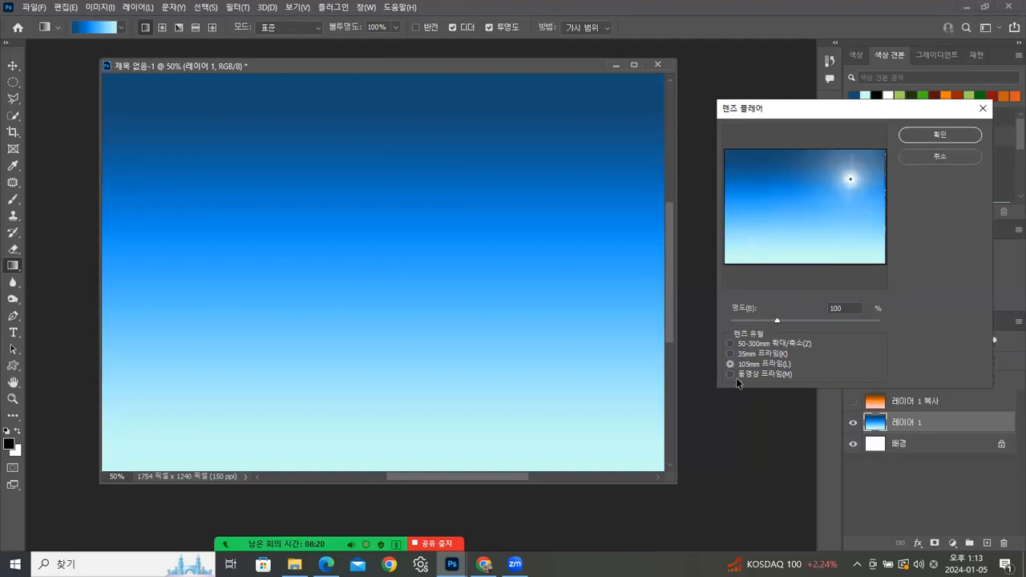
pyautogui.click(729, 374)
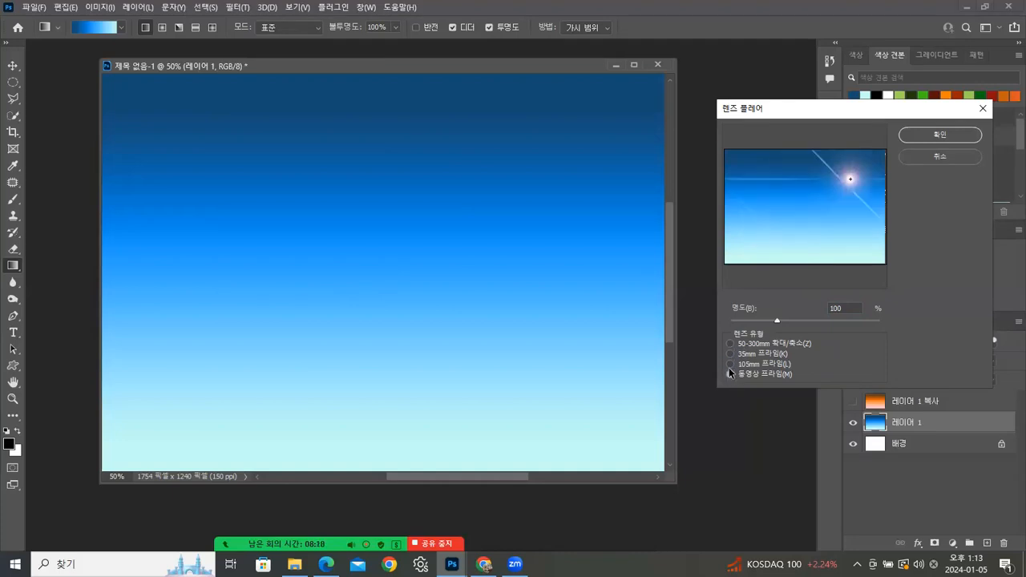
pyautogui.click(731, 364)
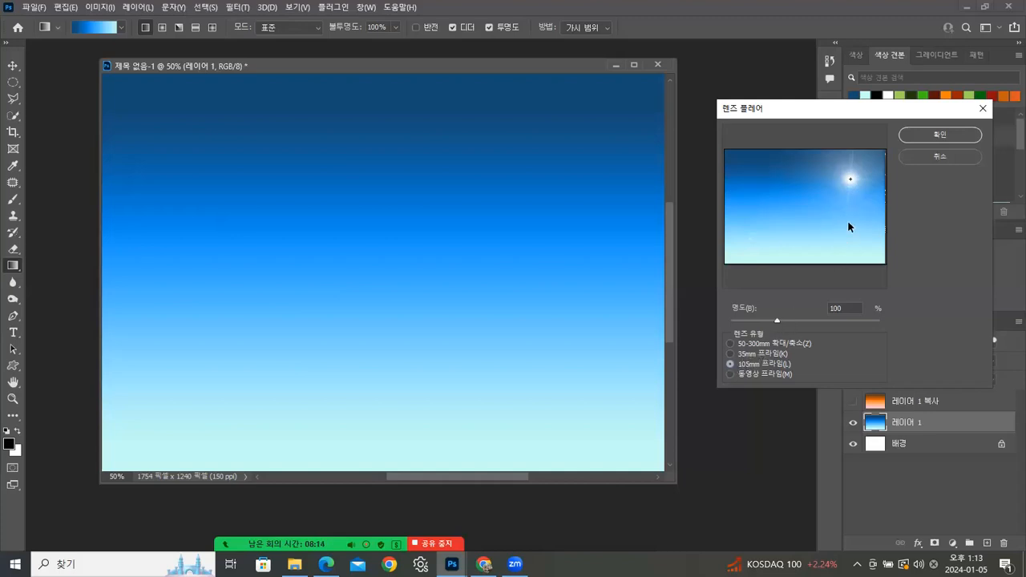
pyautogui.click(846, 178)
pyautogui.click(852, 177)
pyautogui.click(746, 354)
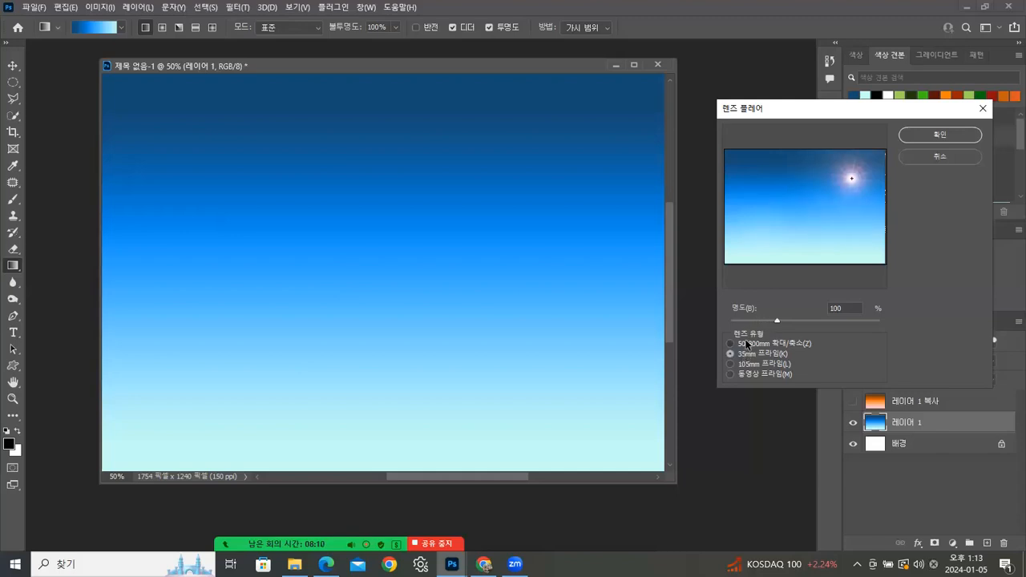
pyautogui.click(746, 365)
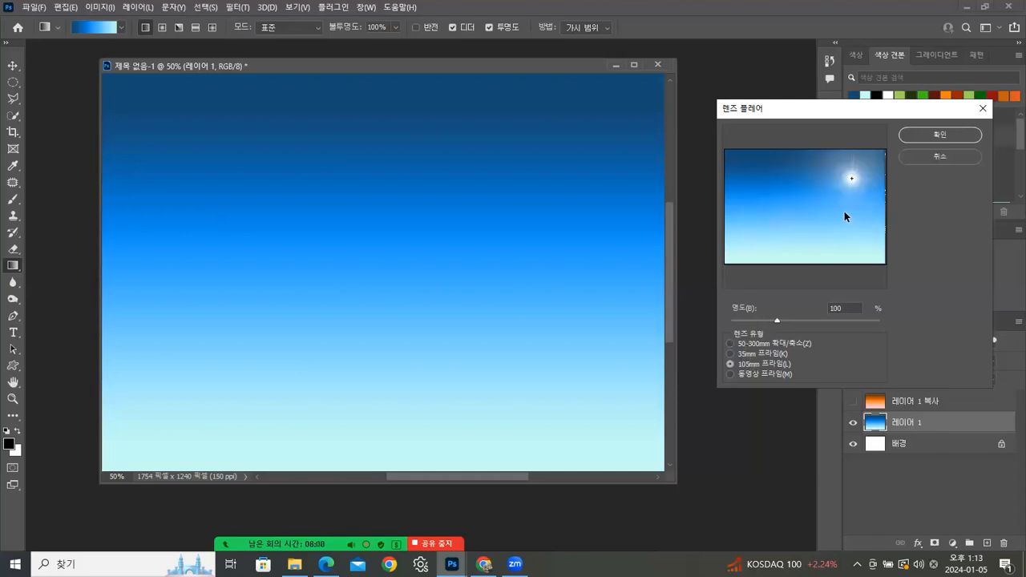
pyautogui.click(846, 180)
pyautogui.click(916, 138)
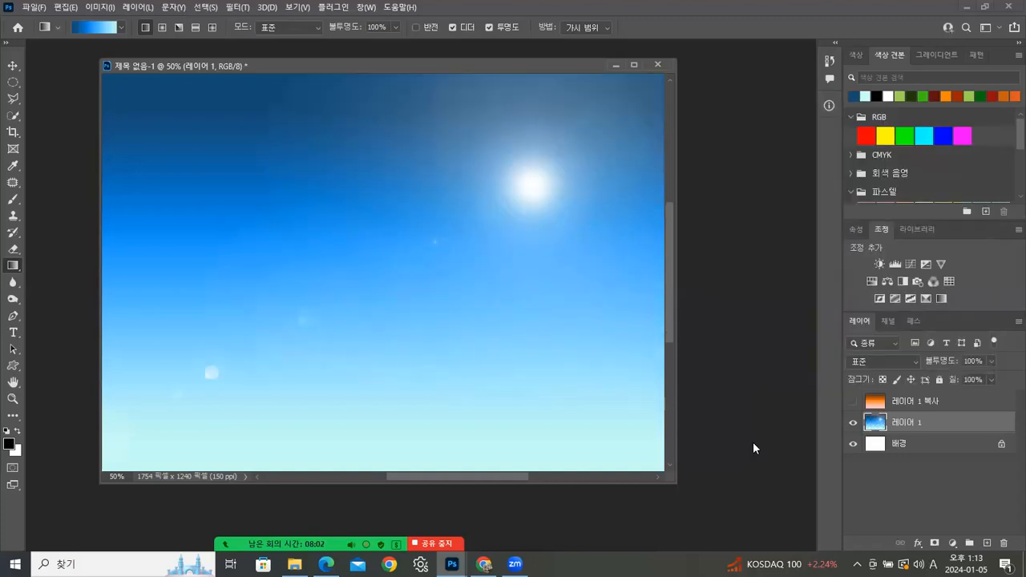
pyautogui.click(853, 424)
pyautogui.click(852, 423)
# Add a new layer above 레이어 1 and set the foreground colour to dark navy blue (28326b)
pyautogui.click(988, 545)
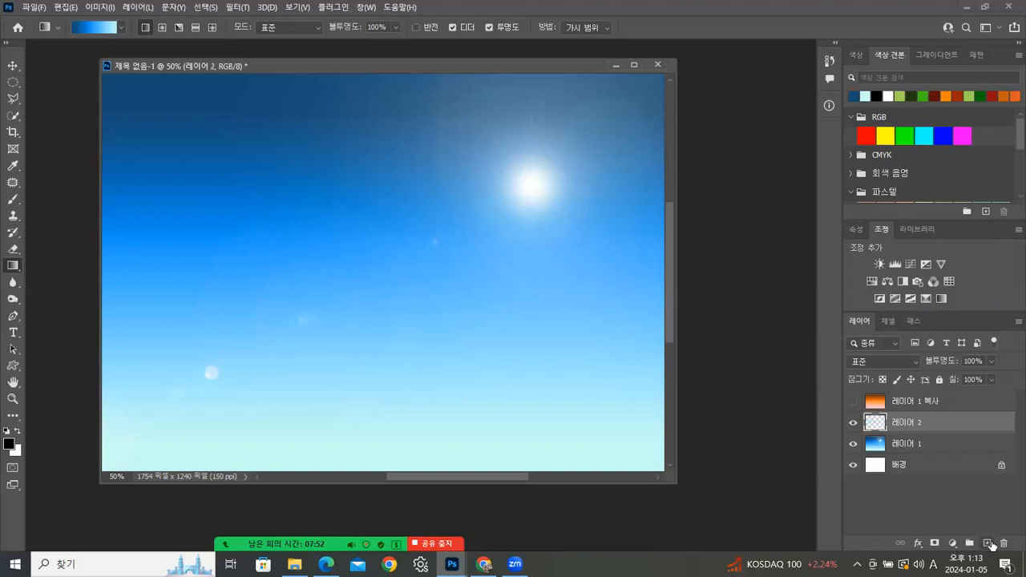
pyautogui.click(9, 443)
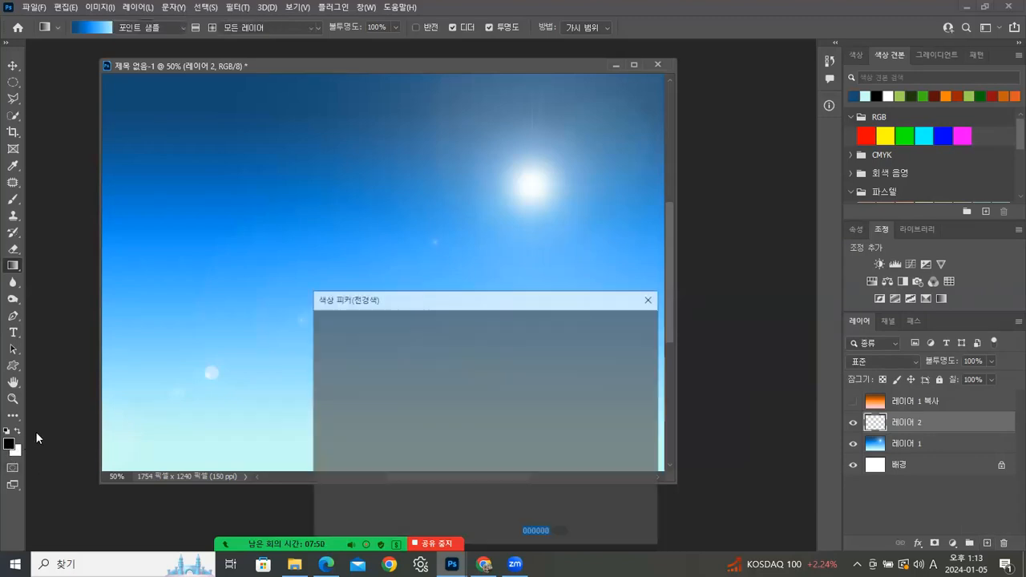
pyautogui.click(500, 388)
pyautogui.click(474, 394)
pyautogui.click(441, 381)
pyautogui.click(404, 372)
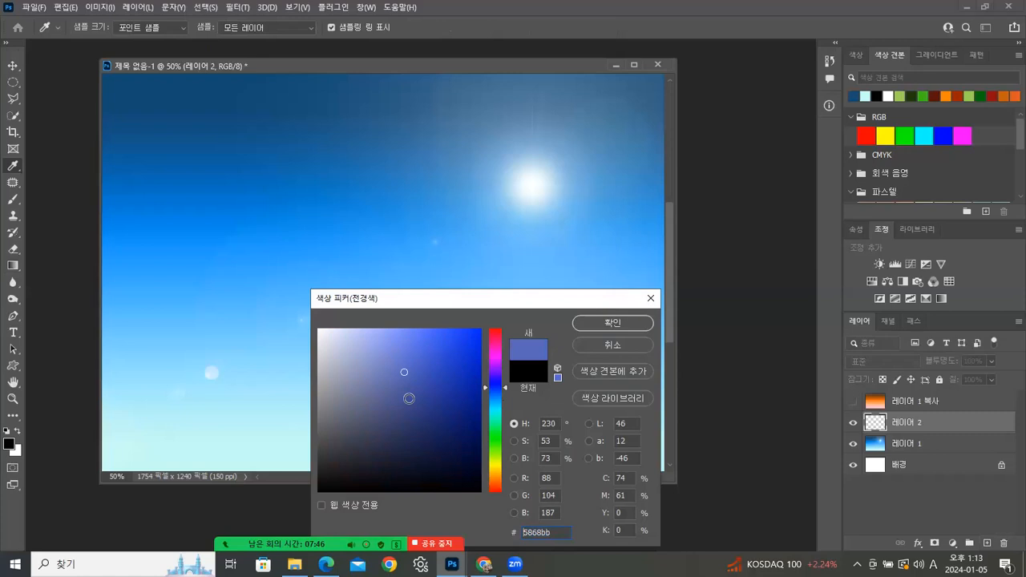
pyautogui.click(500, 410)
pyautogui.moveTo(413, 341); pyautogui.dragTo(417, 388)
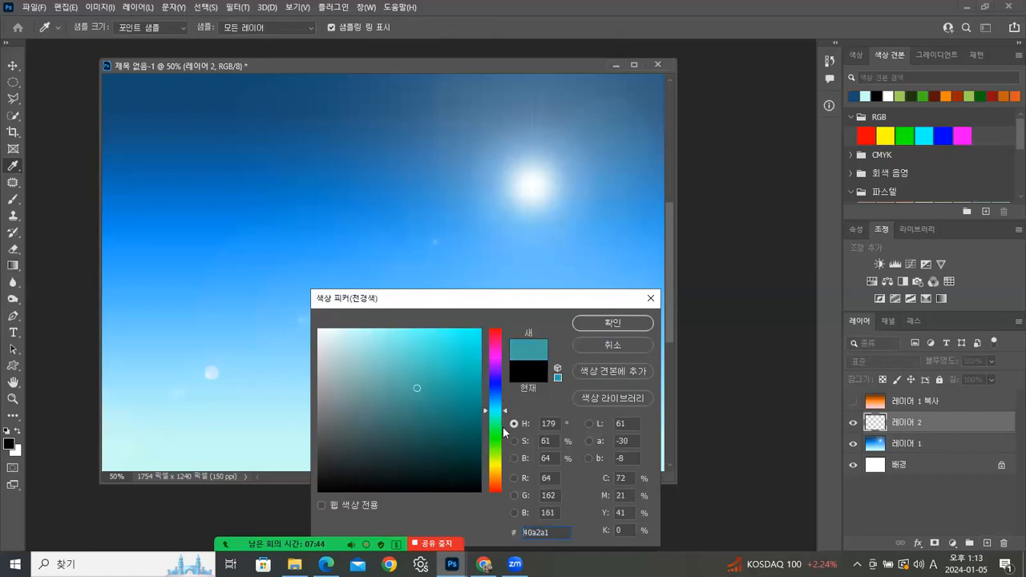
pyautogui.click(494, 385)
pyautogui.click(420, 424)
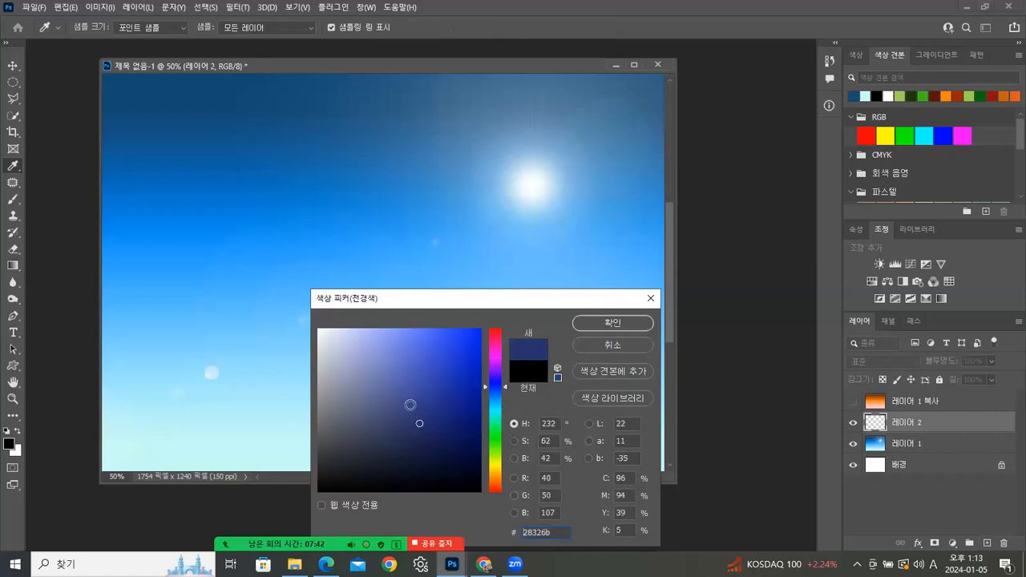
pyautogui.click(612, 323)
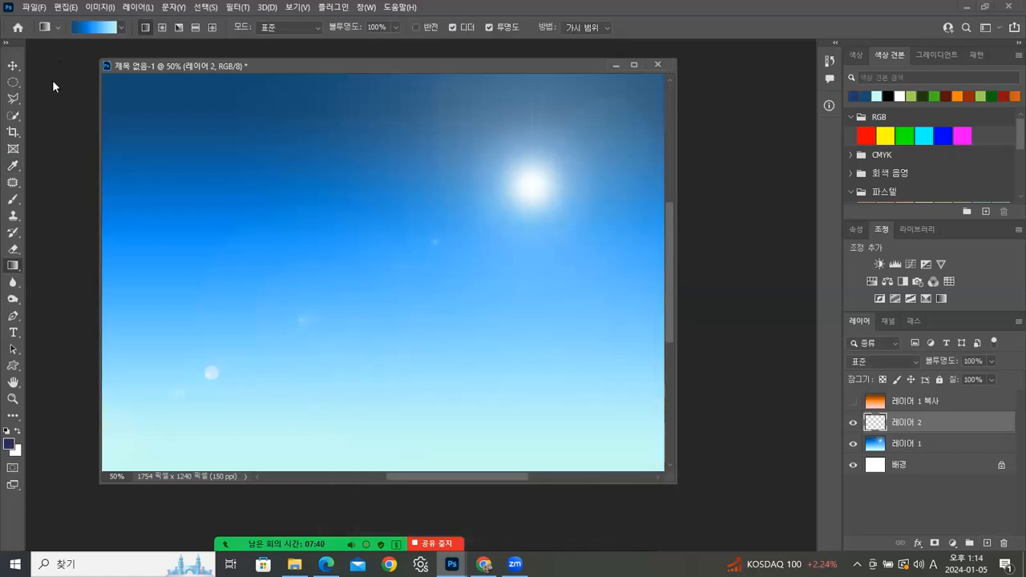
# Stamp an ink splatter over the sun on 레이어 2 with the splat 1 brush from the Drips and Splats group
pyautogui.press('b')
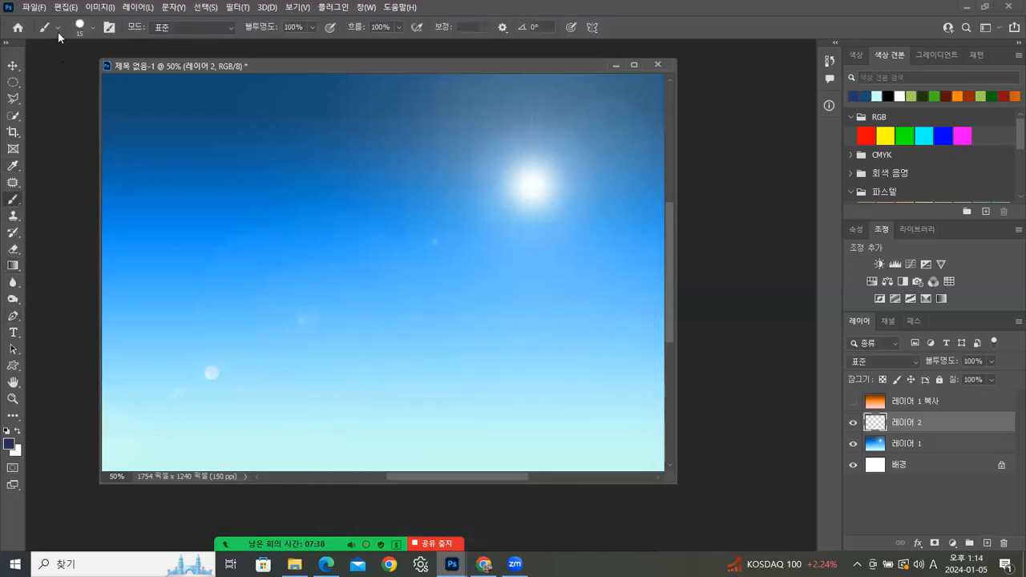
pyautogui.click(92, 32)
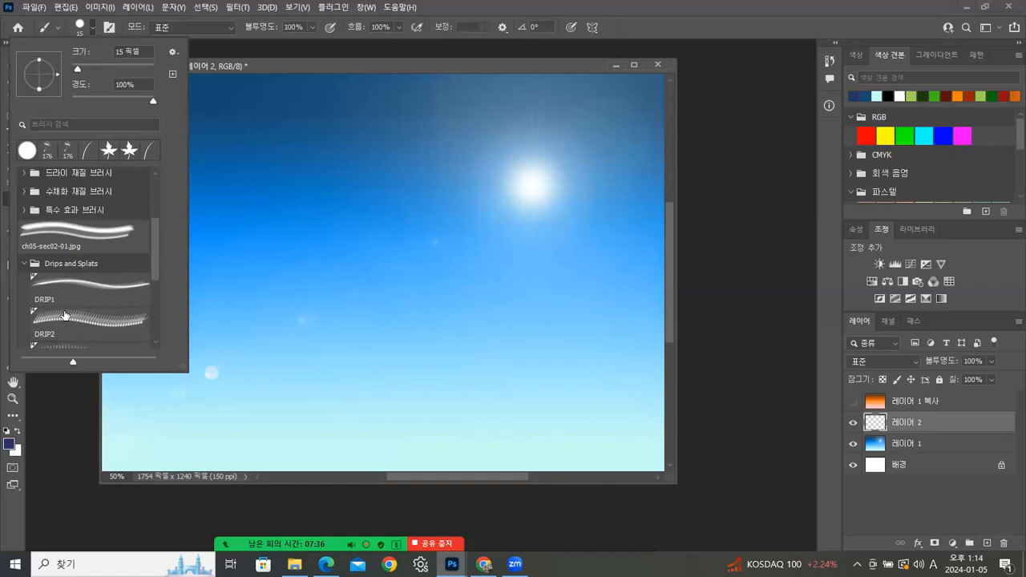
pyautogui.click(96, 320)
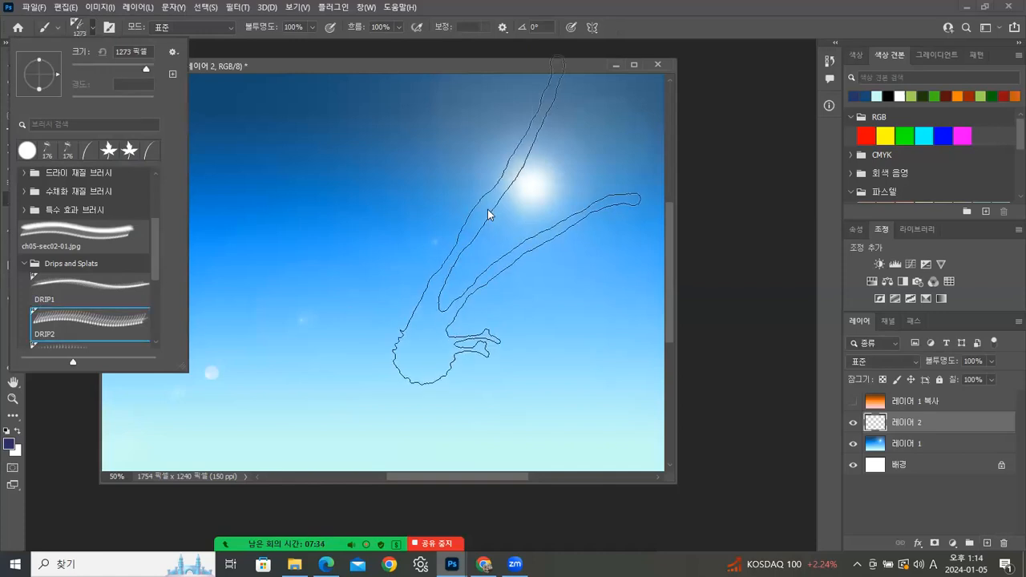
pyautogui.moveTo(152, 259); pyautogui.dragTo(152, 285)
pyautogui.click(116, 287)
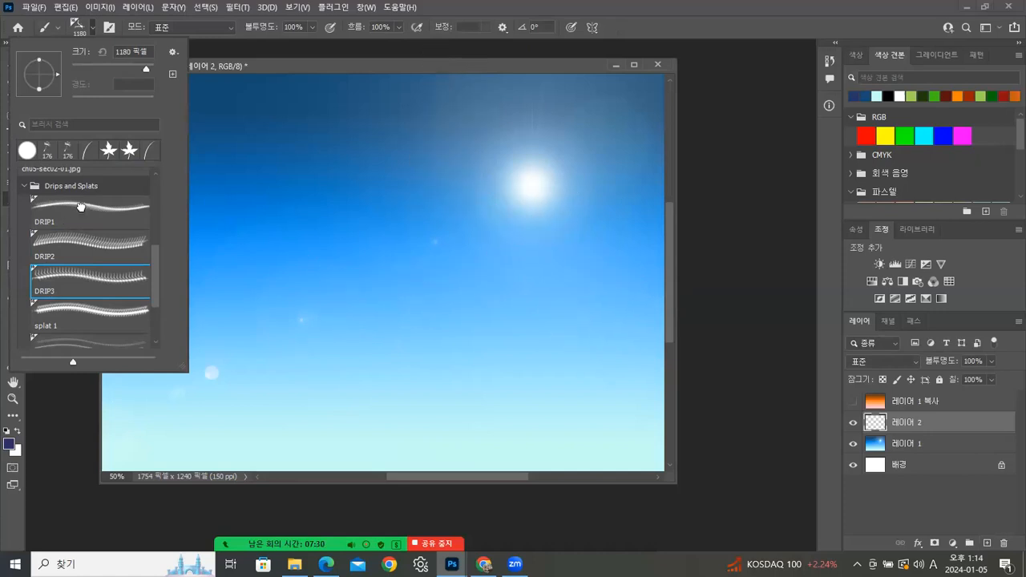
pyautogui.click(125, 313)
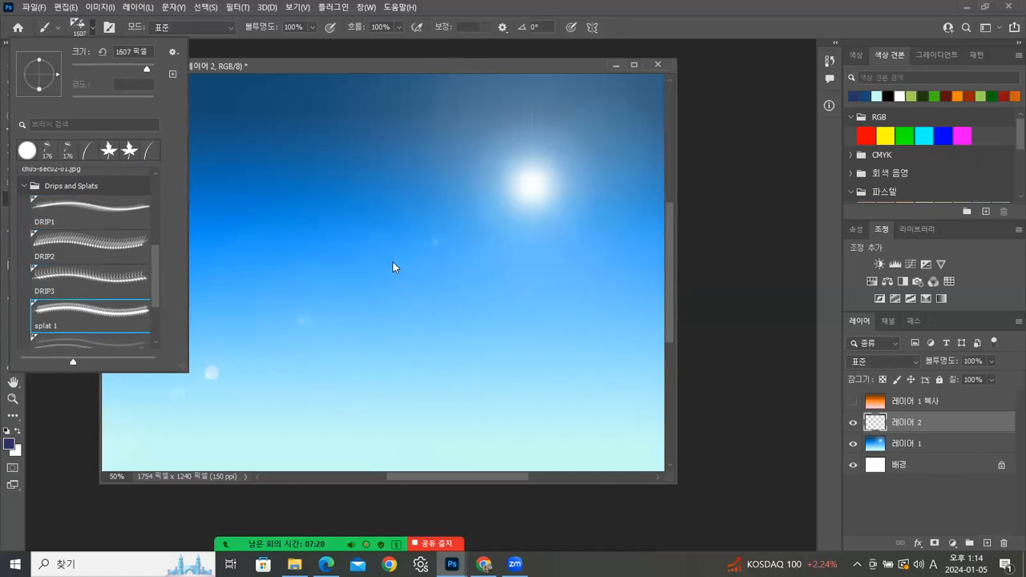
pyautogui.click(452, 138)
pyautogui.click(451, 138)
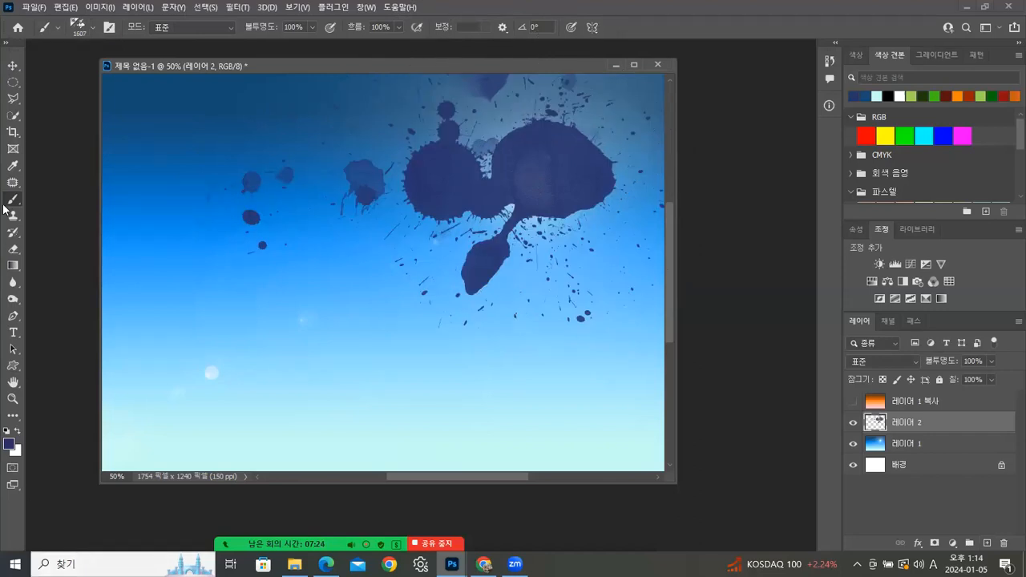
# Switch to the Move tool and hide the splatter layer 레이어 2
pyautogui.click(12, 65)
pyautogui.moveTo(539, 219); pyautogui.dragTo(469, 276)
pyautogui.moveTo(464, 238); pyautogui.dragTo(619, 164)
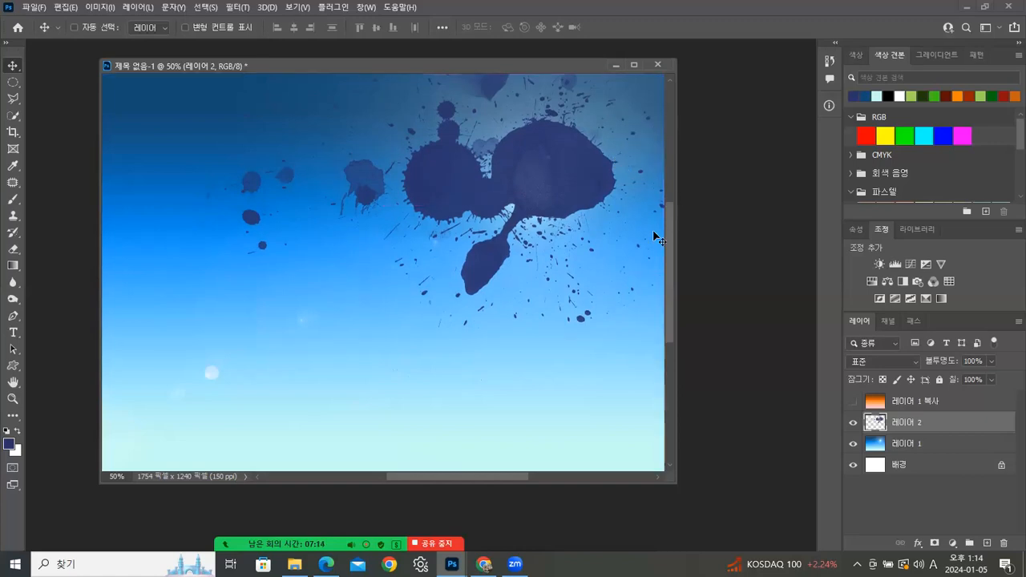
pyautogui.click(851, 425)
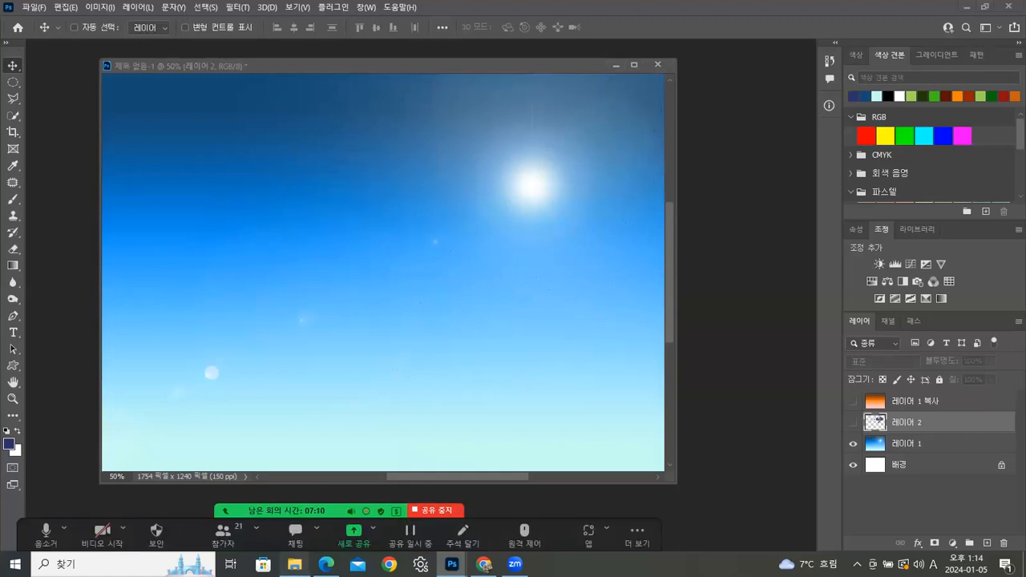
# Load the bbs_Clouds-by-Mila_1.abr brush file from the 다운로드 folder in File Explorer into Photoshop
pyautogui.click(295, 564)
pyautogui.click(474, 76)
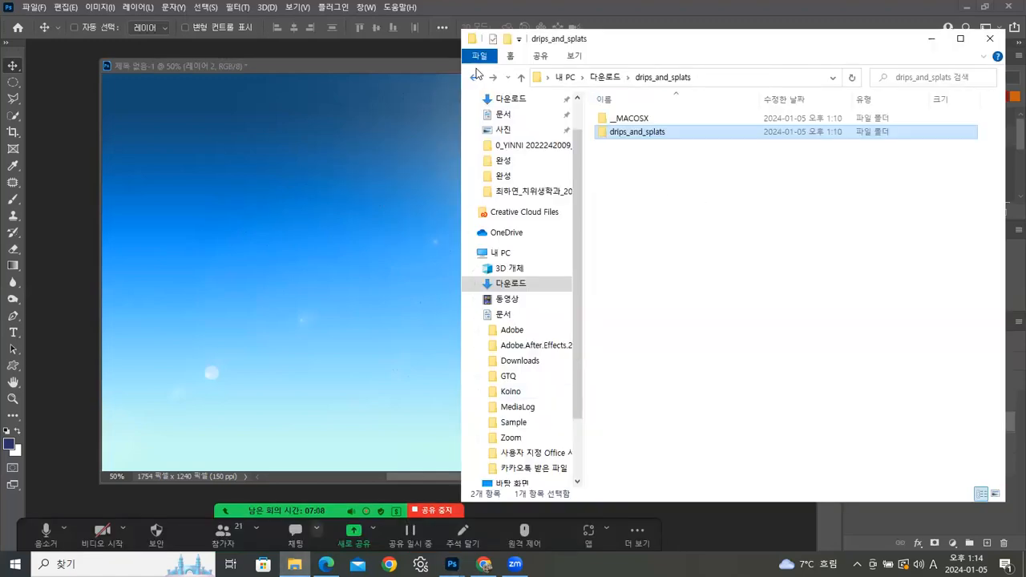
pyautogui.click(474, 77)
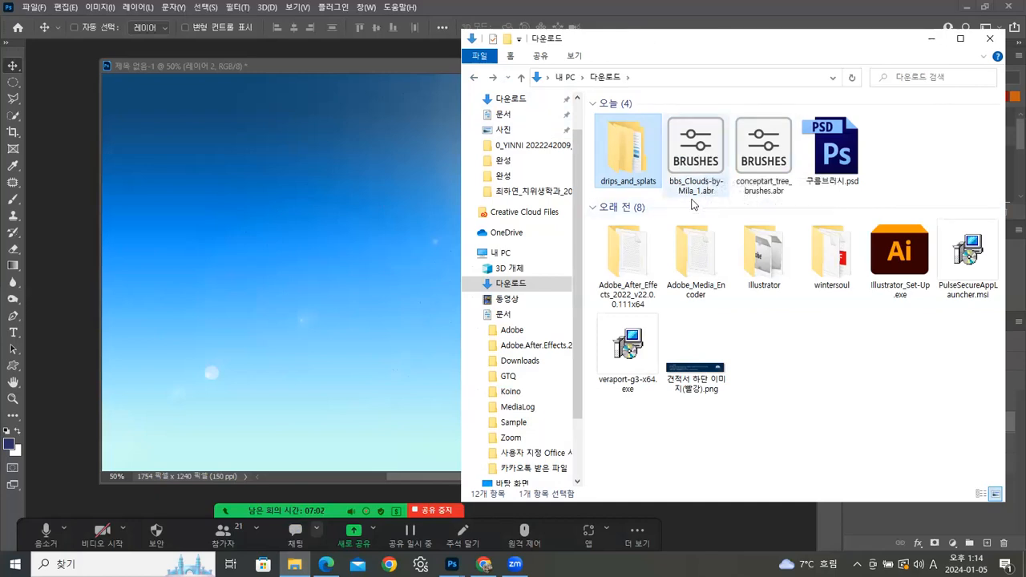
pyautogui.click(700, 157)
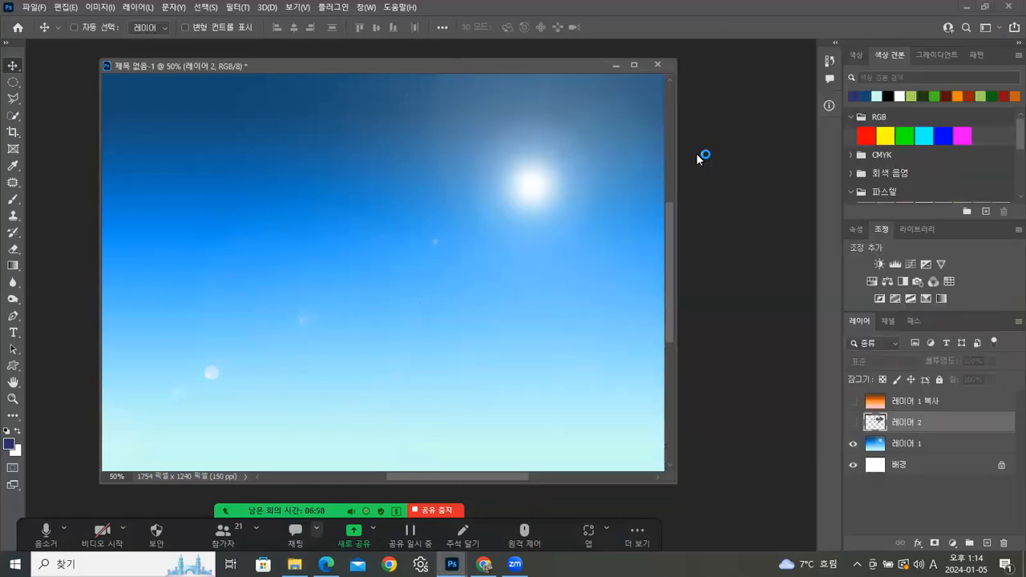
# Make white the foreground colour and add a new layer above 레이어 2
pyautogui.click(14, 432)
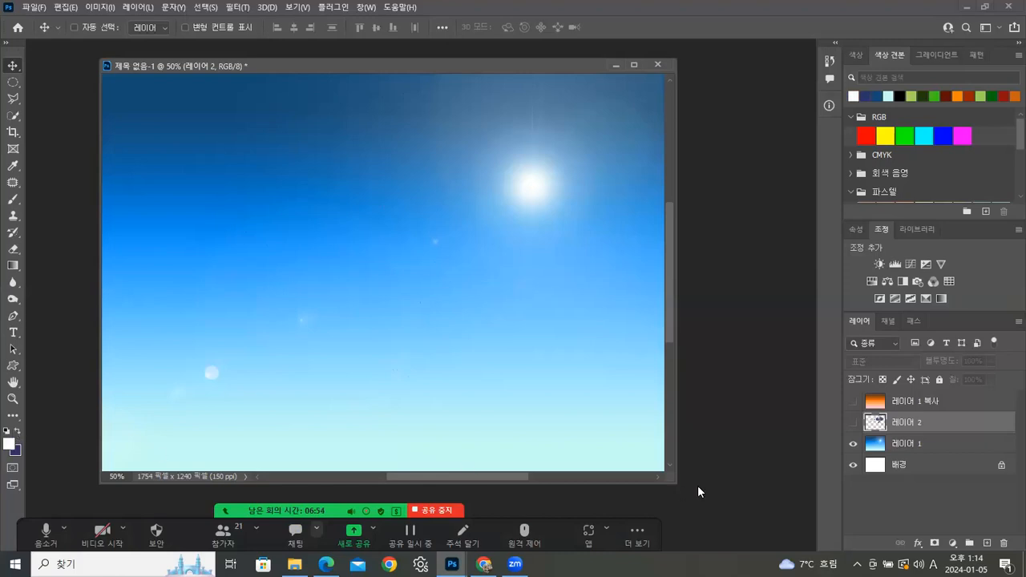
pyautogui.click(987, 544)
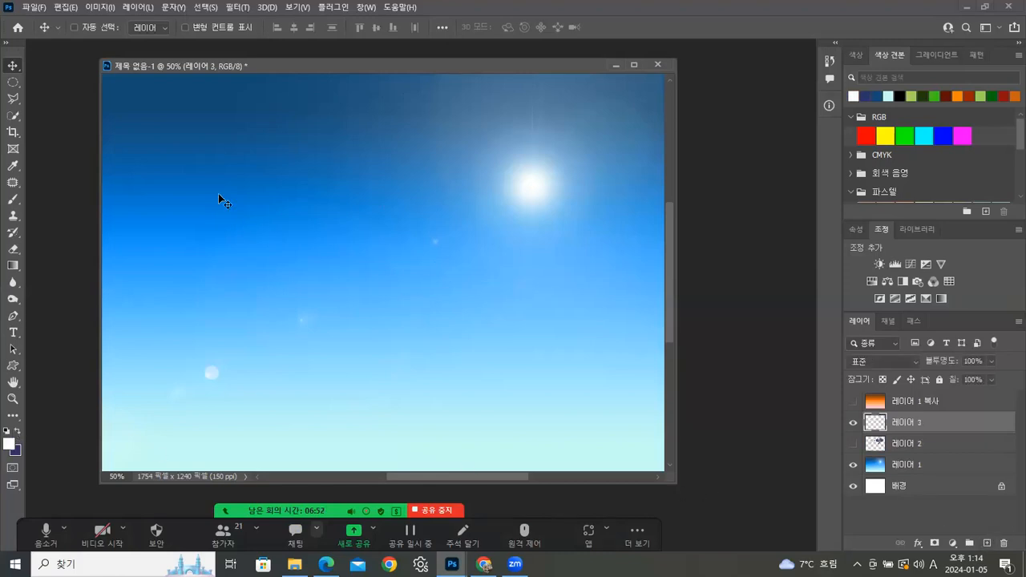
# With the Brush tool, collapse the Drips and Splats preset group and expand the bbs_Clouds-by-Mila_1 group
pyautogui.click(19, 201)
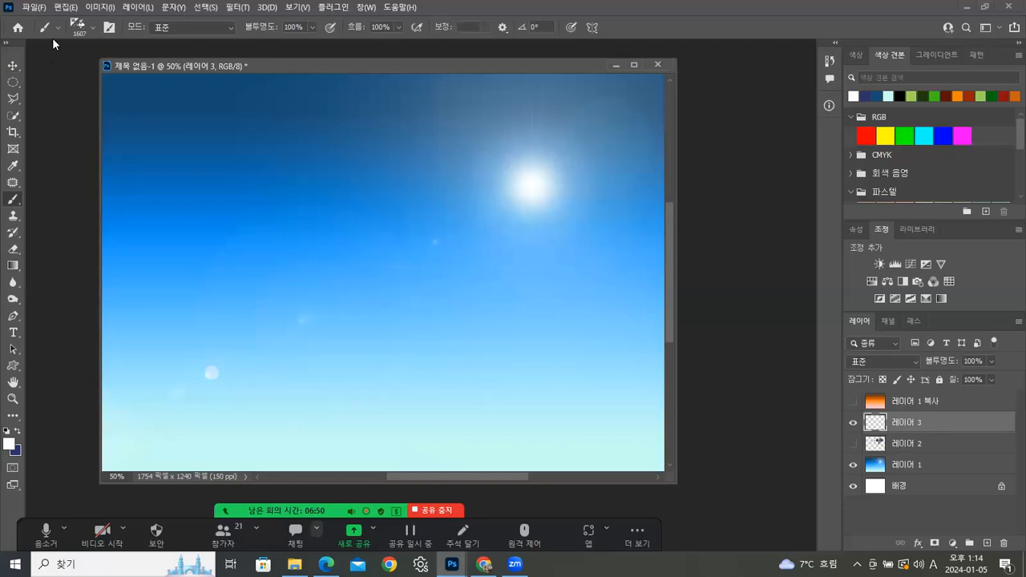
pyautogui.click(92, 27)
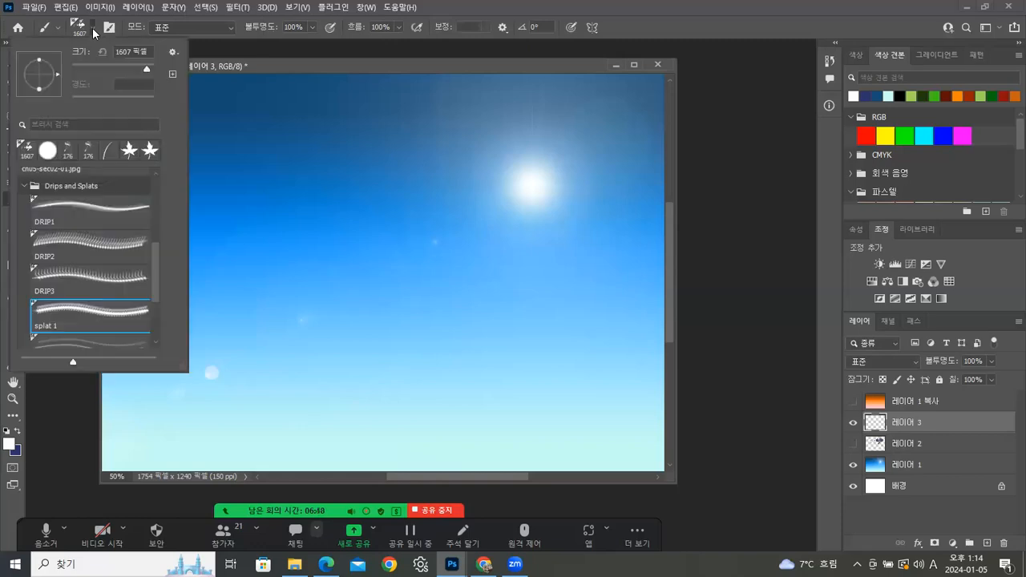
pyautogui.click(24, 186)
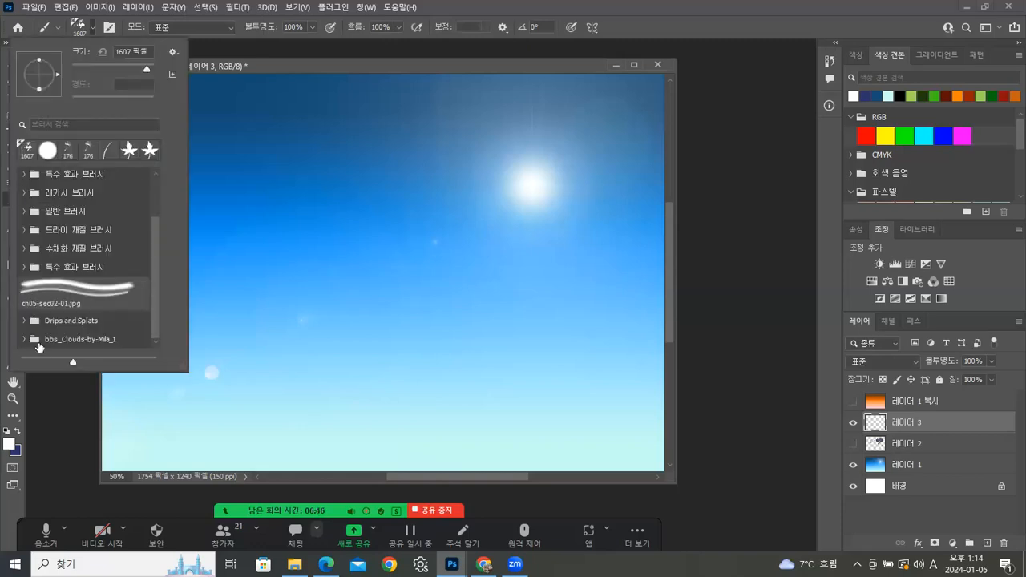
pyautogui.click(92, 341)
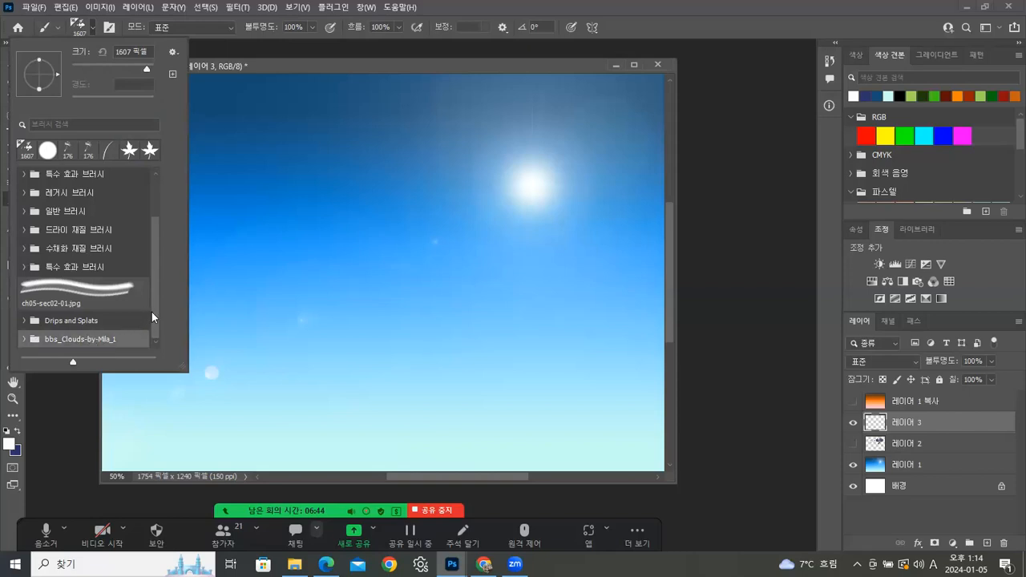
pyautogui.click(23, 340)
pyautogui.scroll(-3, 151, 219)
pyautogui.scroll(2, 151, 220)
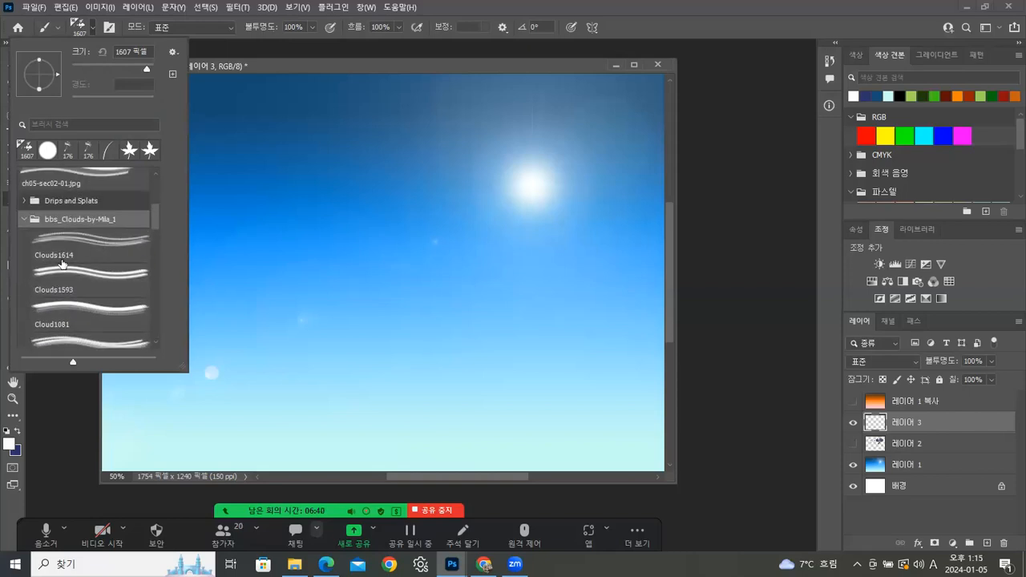
# Stamp a white cloud on 레이어 3 with the Cloud1081 brush and move it to the upper left of the sky
pyautogui.click(93, 249)
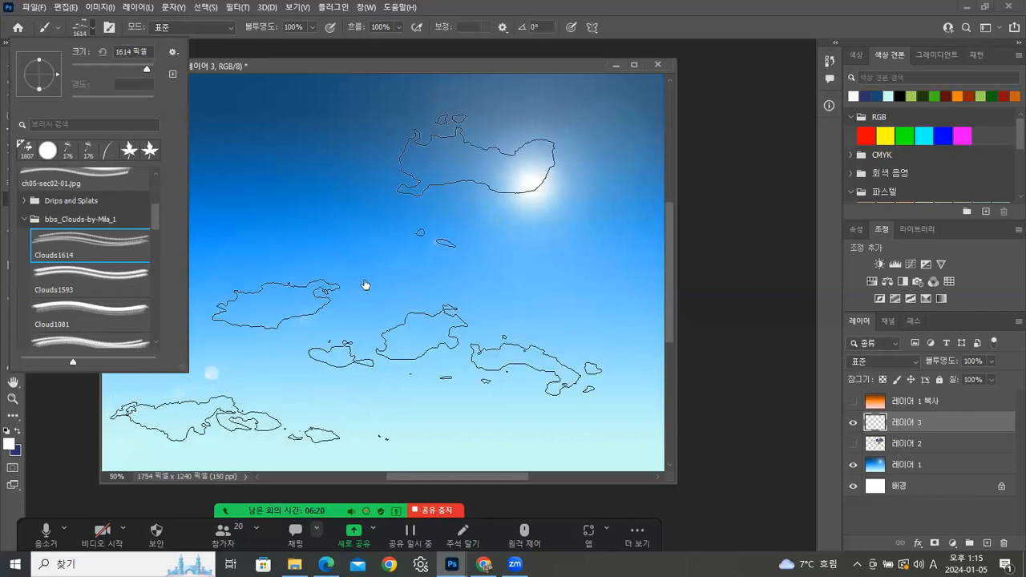
pyautogui.click(127, 281)
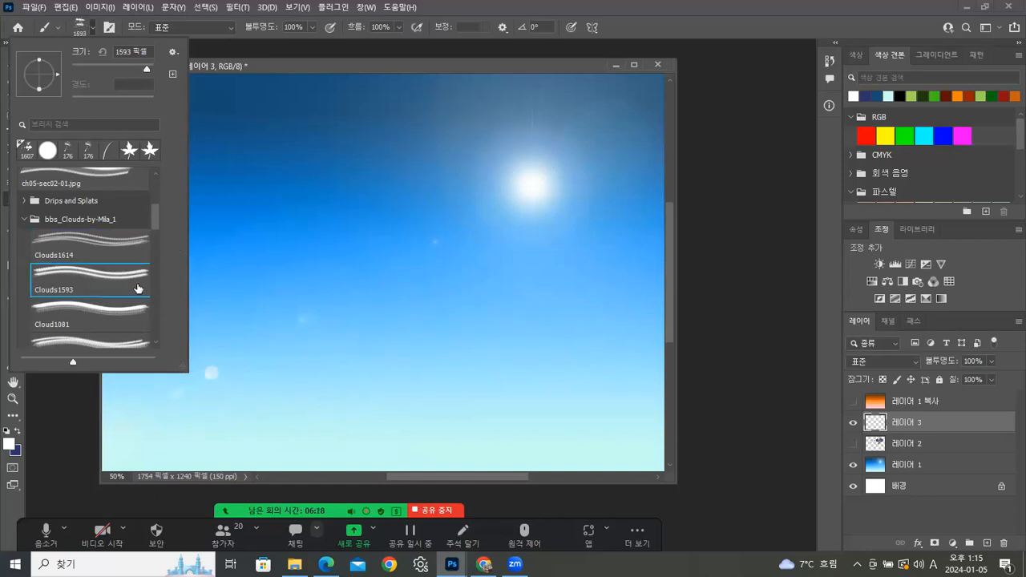
pyautogui.click(81, 315)
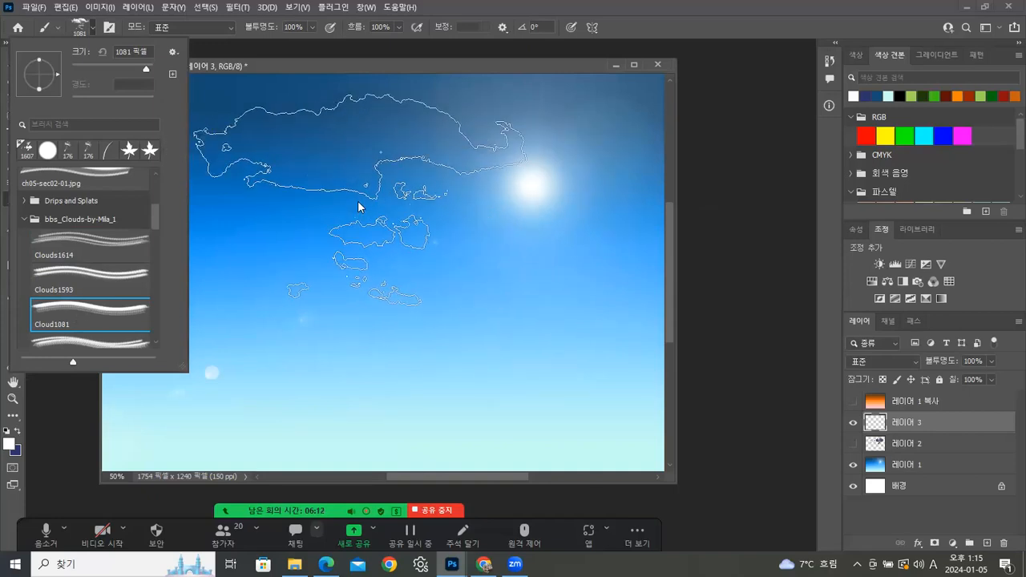
pyautogui.click(360, 210)
pyautogui.click(361, 210)
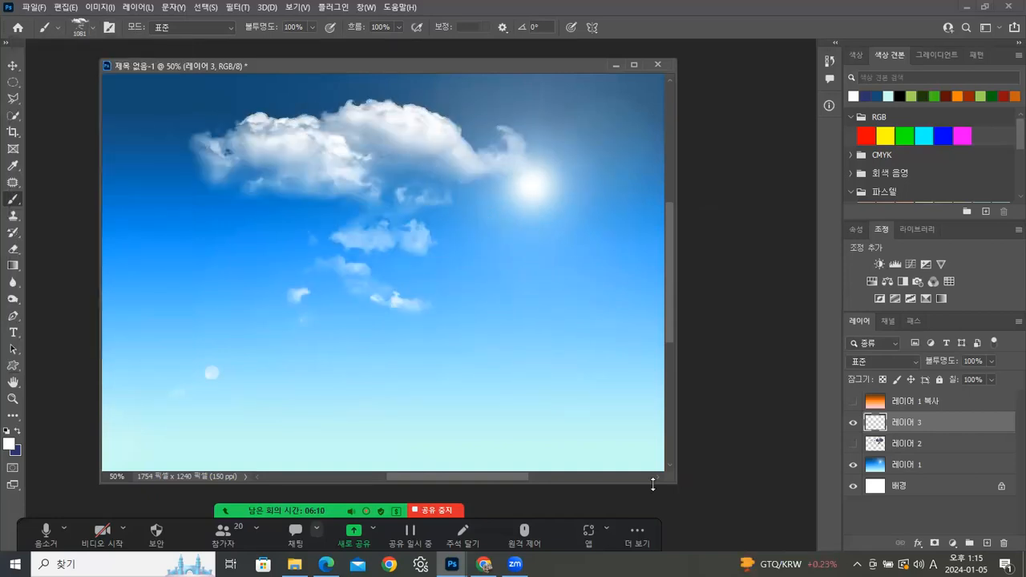
pyautogui.click(12, 67)
pyautogui.moveTo(421, 141); pyautogui.dragTo(329, 138)
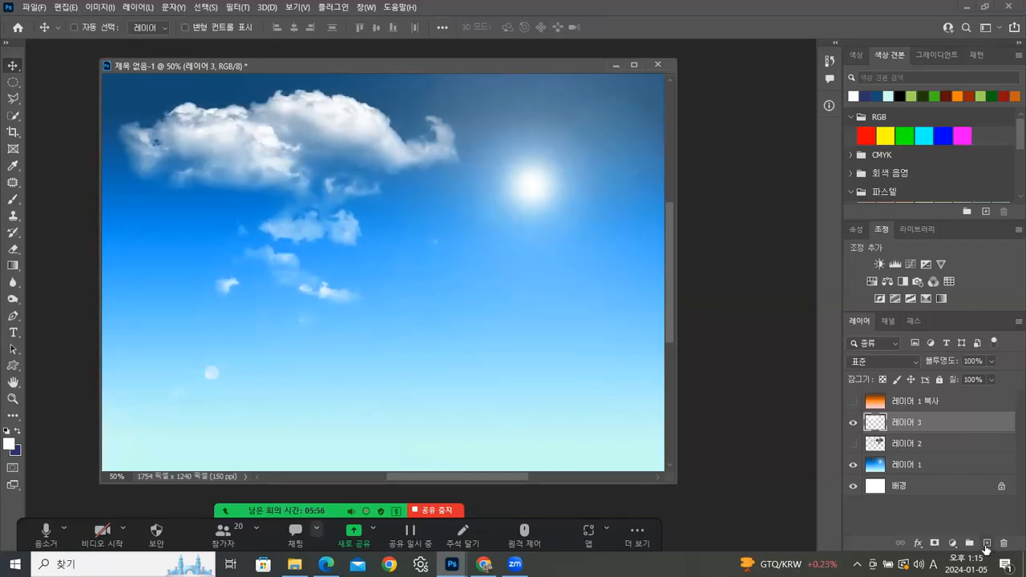
# Stamp clouds with the Clouds1453 brush on a new layer above 레이어 3 and move them to the right around the sun
pyautogui.click(988, 545)
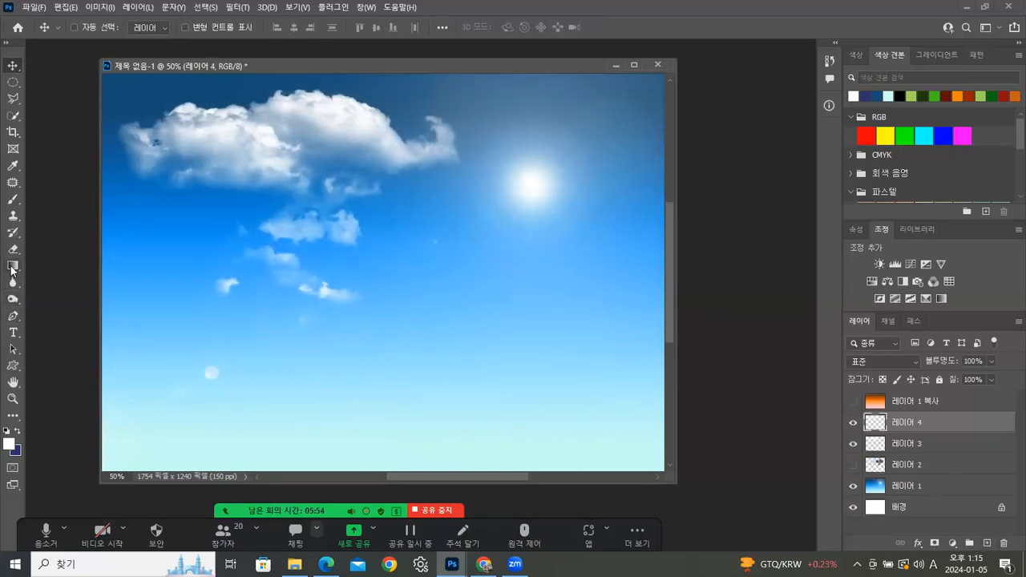
pyautogui.click(13, 199)
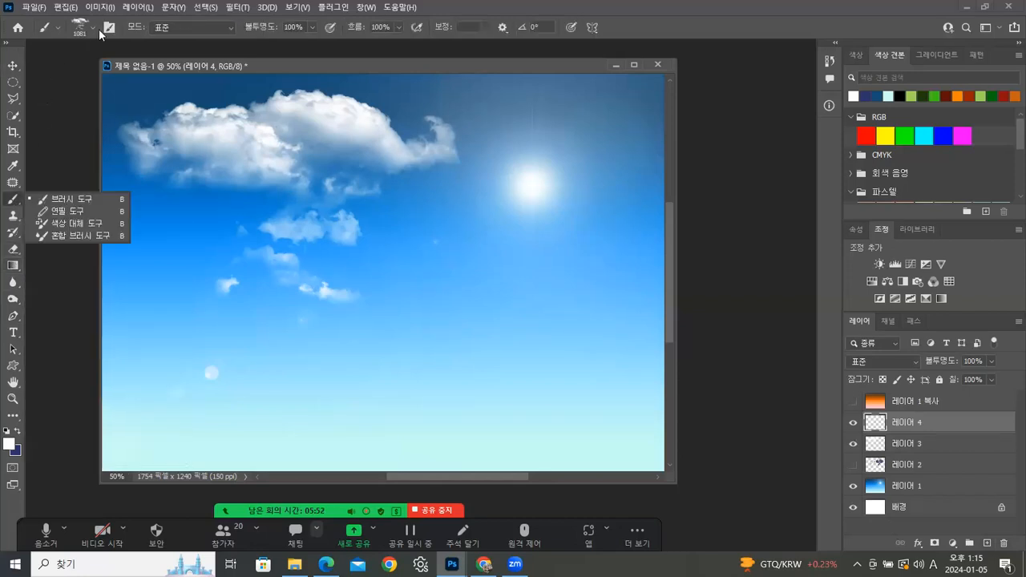
pyautogui.click(92, 30)
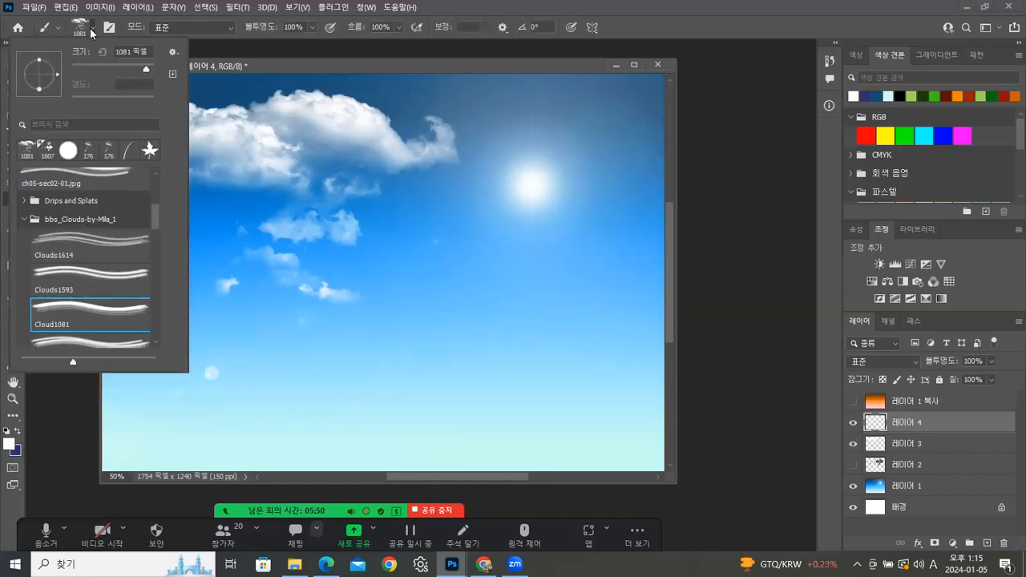
pyautogui.click(104, 346)
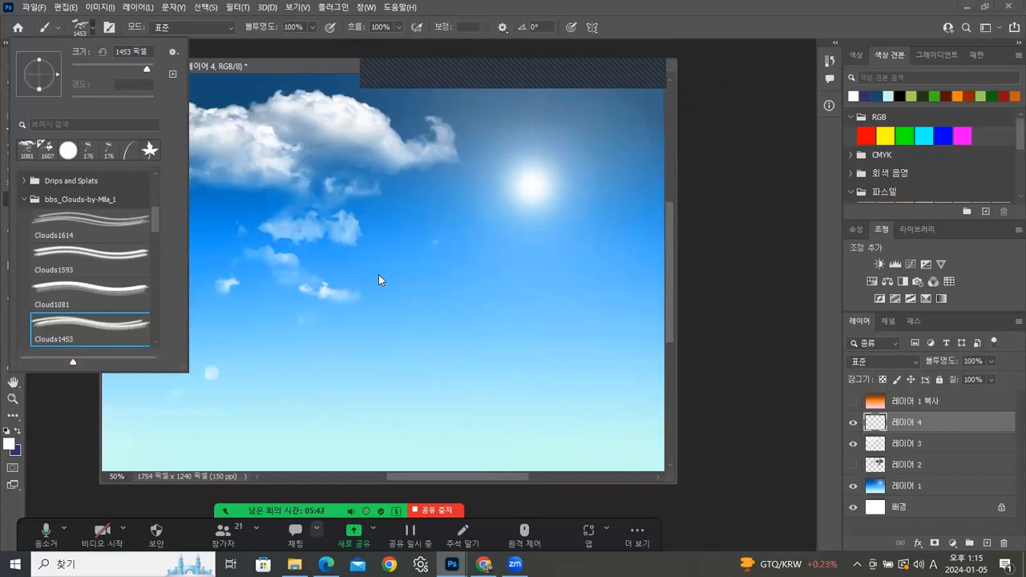
pyautogui.click(378, 274)
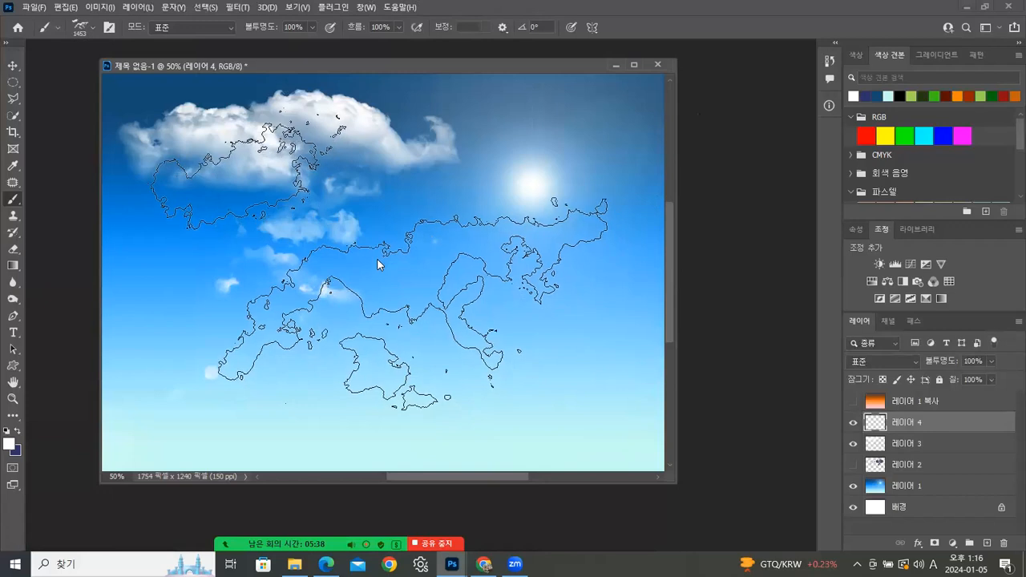
pyautogui.click(427, 270)
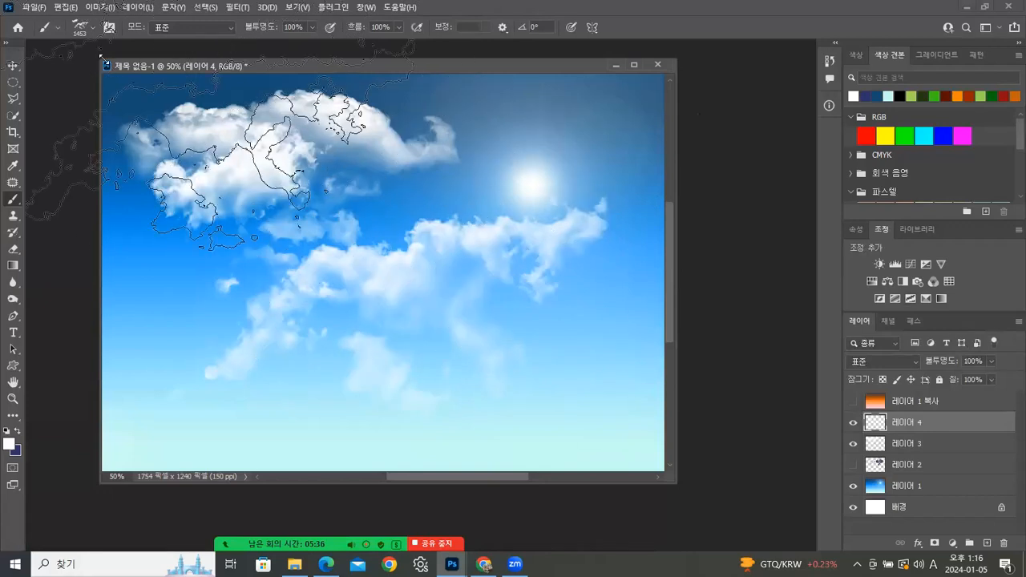
pyautogui.press('v')
pyautogui.moveTo(409, 270); pyautogui.dragTo(616, 232)
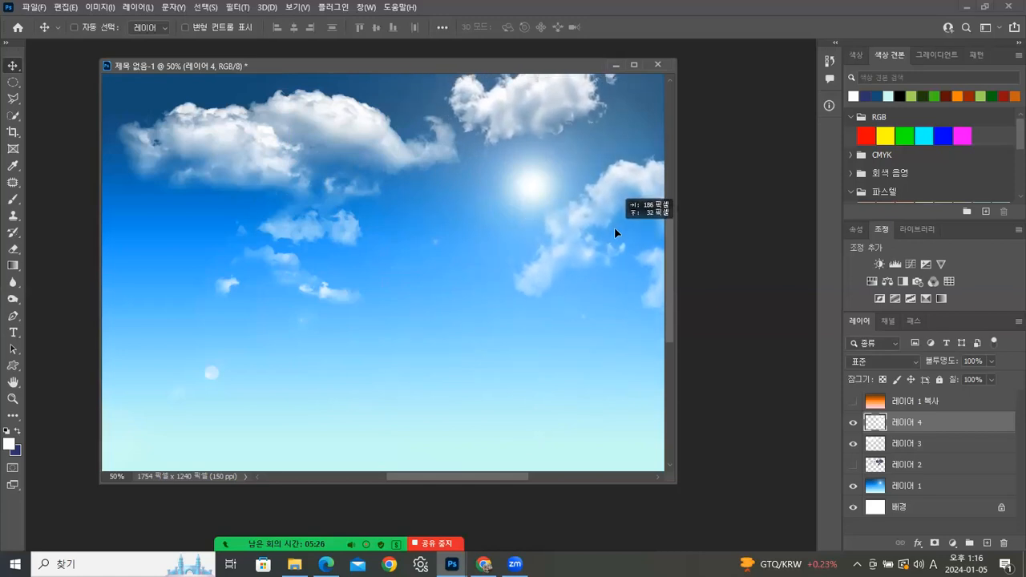
# Add a new layer above 레이어 4 and stamp a cloud in the middle of the sky with the MushroomCloud966 brush
pyautogui.click(988, 544)
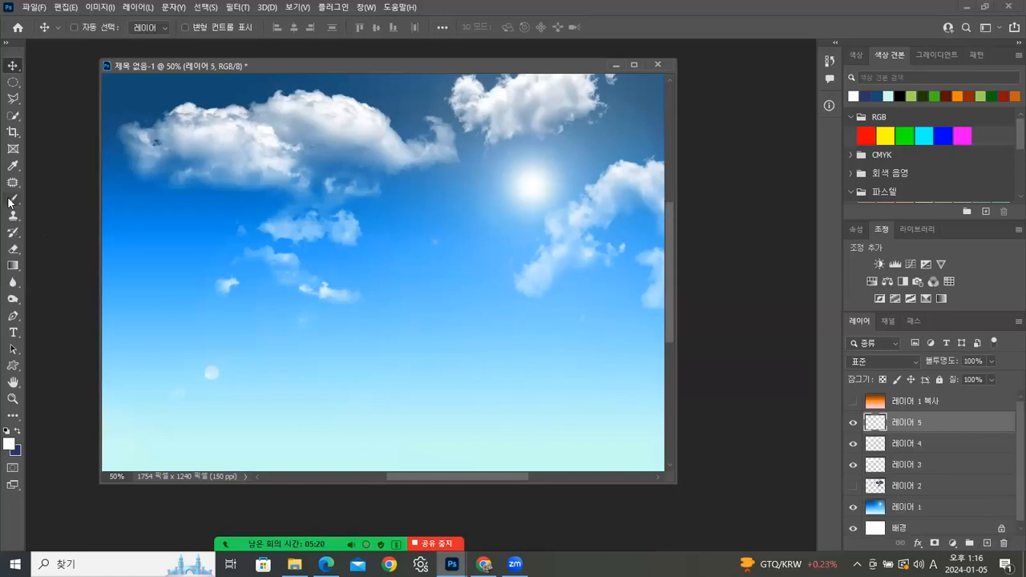
pyautogui.click(13, 200)
pyautogui.click(90, 30)
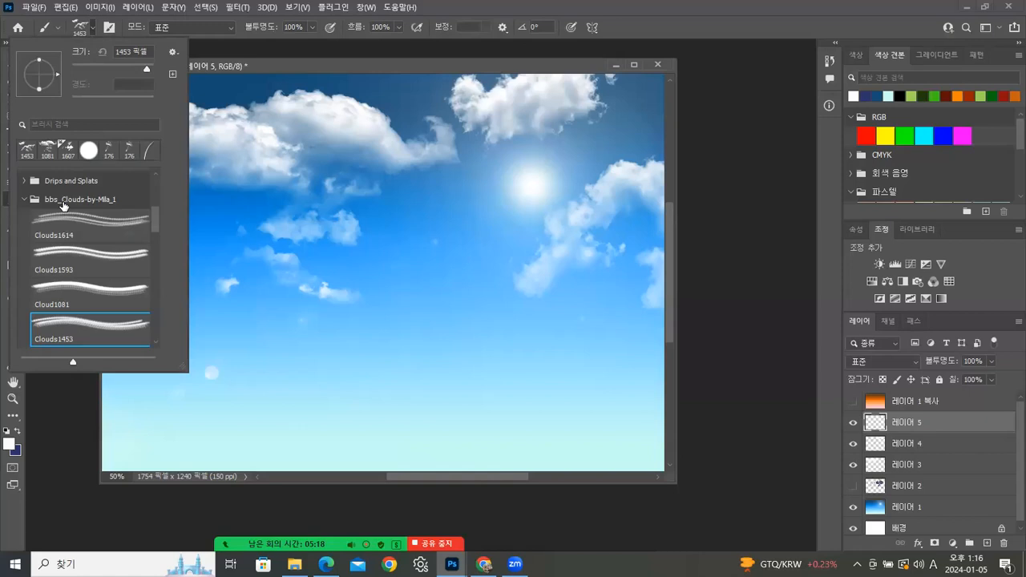
pyautogui.moveTo(157, 218); pyautogui.dragTo(161, 242)
pyautogui.click(98, 290)
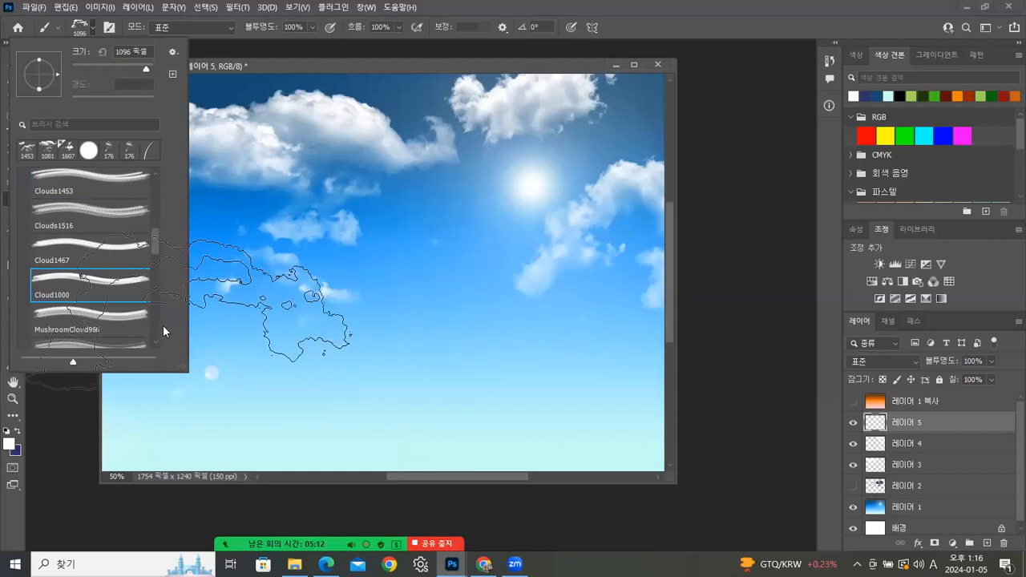
pyautogui.click(132, 317)
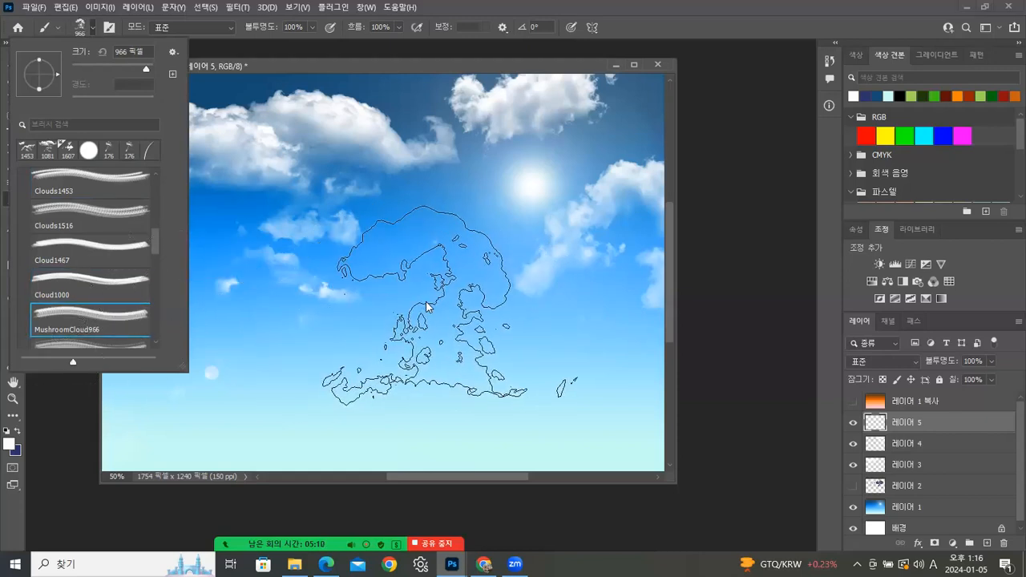
pyautogui.click(393, 293)
pyautogui.click(393, 293)
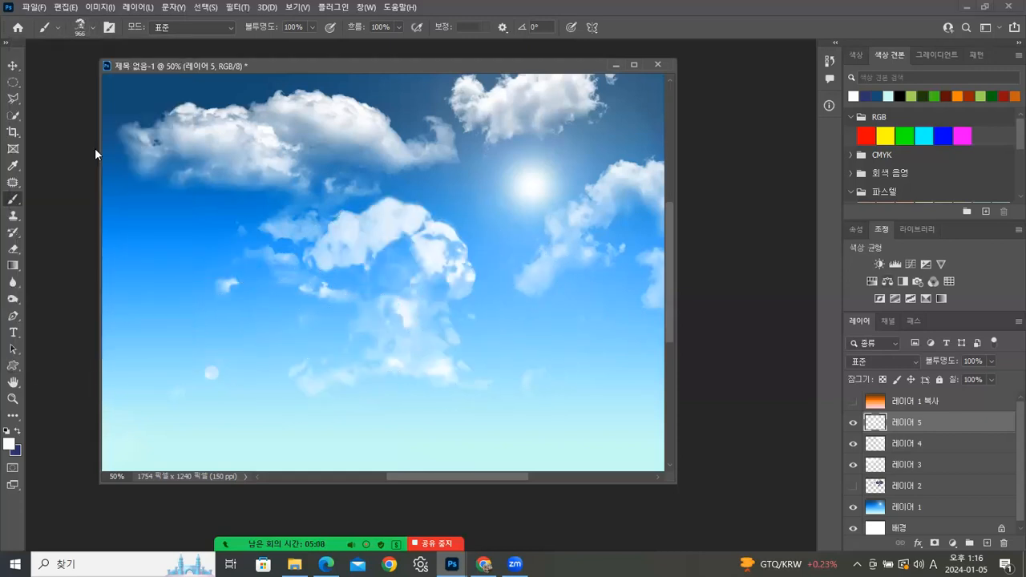
# Move the mushroom cloud down to the image's bottom edge and slightly reposition the clouds on 레이어 4 and 레이어 3
pyautogui.click(12, 67)
pyautogui.moveTo(442, 230); pyautogui.dragTo(433, 327)
pyautogui.click(947, 444)
pyautogui.moveTo(539, 143); pyautogui.dragTo(530, 126)
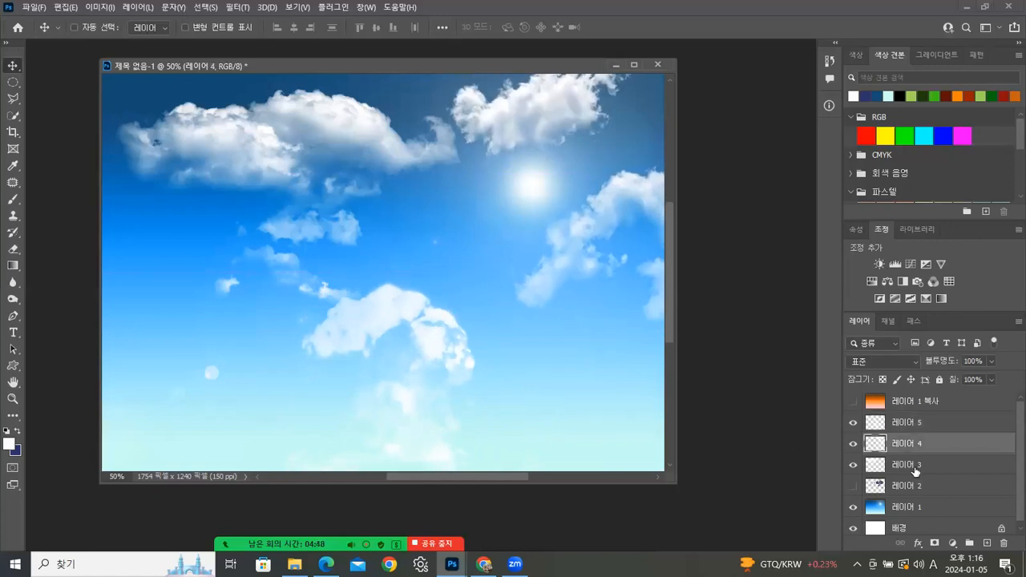
pyautogui.click(915, 470)
pyautogui.moveTo(319, 170); pyautogui.dragTo(312, 149)
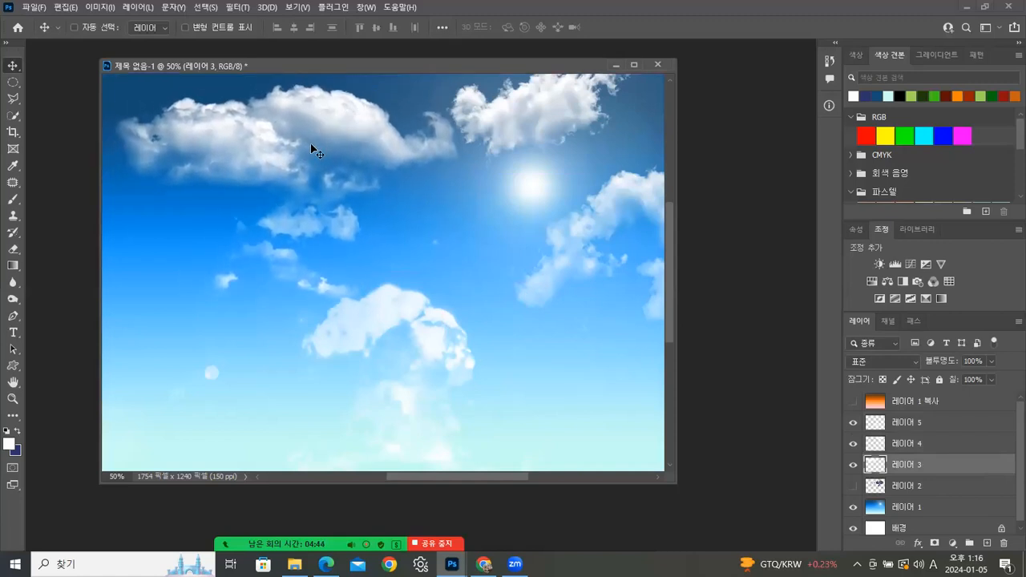
pyautogui.click(959, 425)
pyautogui.moveTo(418, 327); pyautogui.dragTo(437, 358)
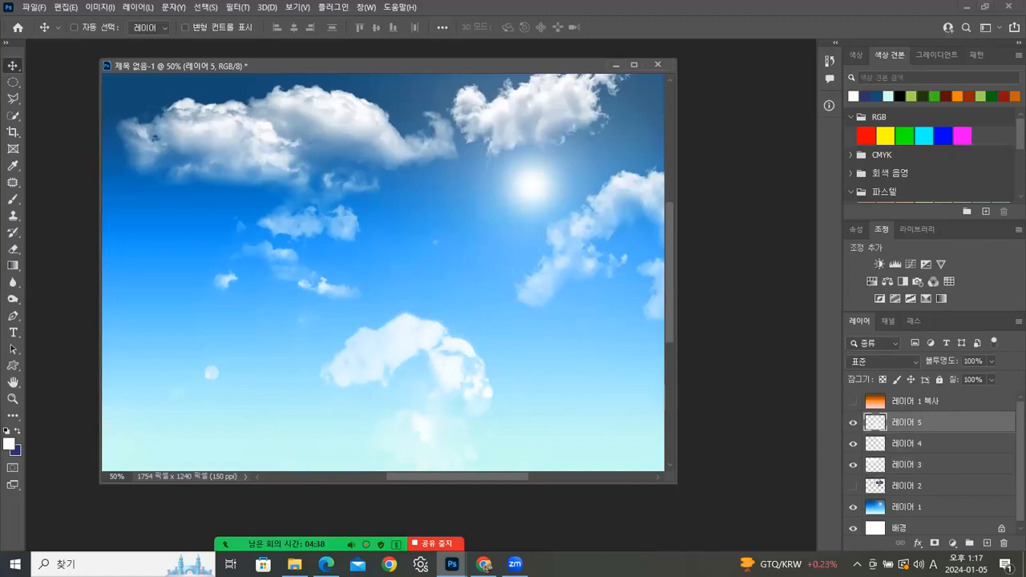
# Load the conceptart_tree_brushes.abr brush file from the 다운로드 folder in File Explorer into Photoshop and return to the sky image
pyautogui.click(294, 564)
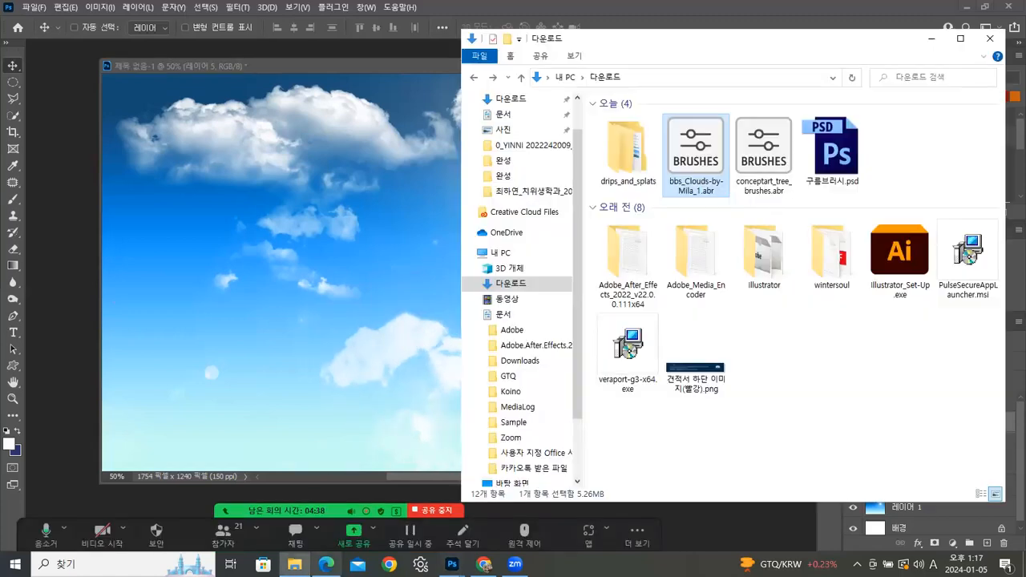
pyautogui.click(768, 150)
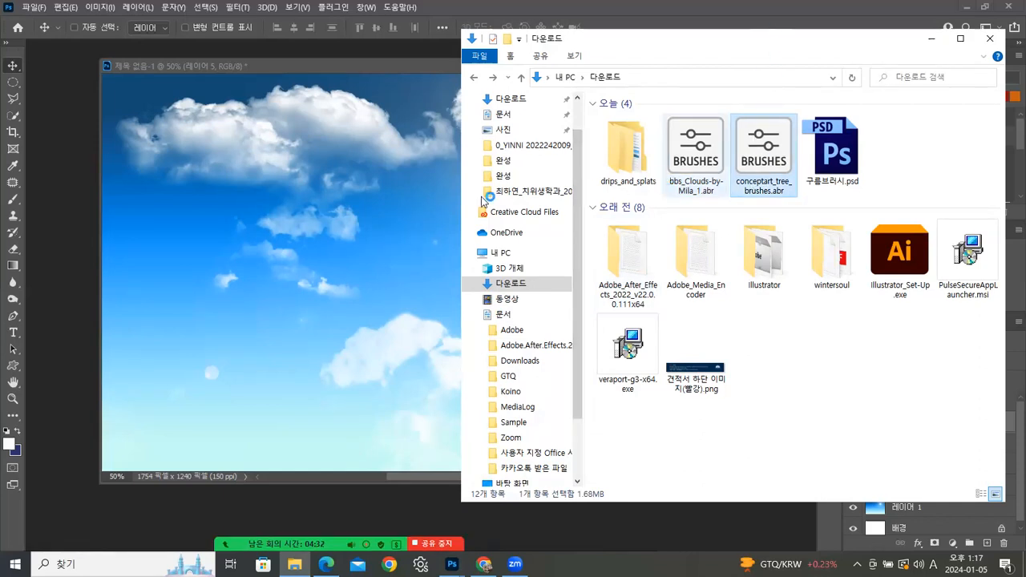
pyautogui.click(355, 66)
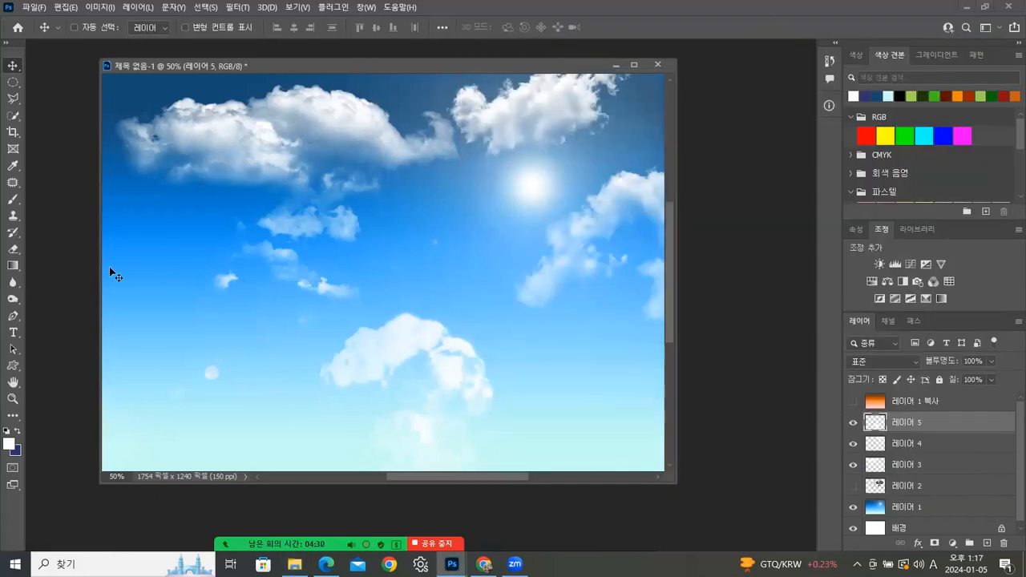
# Reset the colours to black and white and stamp a tree with Tree Brush 1 from conceptart_tree_brushes on a new layer above 레이어 5
pyautogui.click(8, 432)
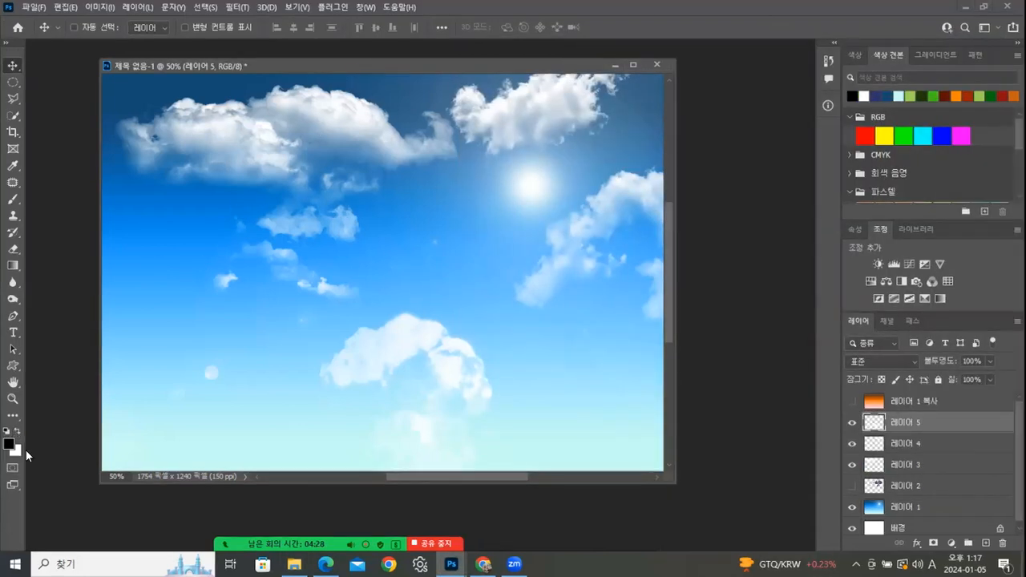
pyautogui.click(988, 543)
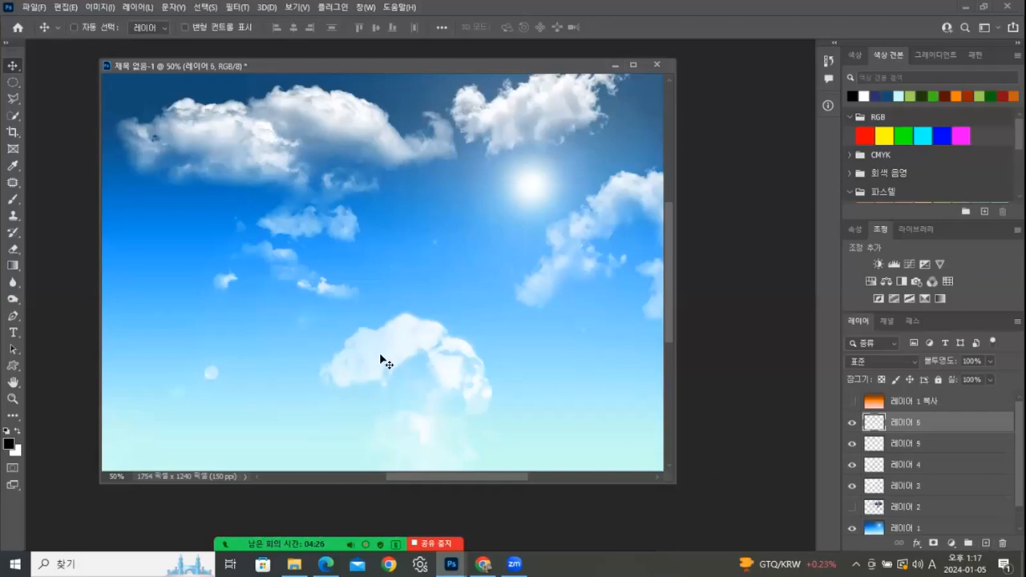
pyautogui.click(12, 200)
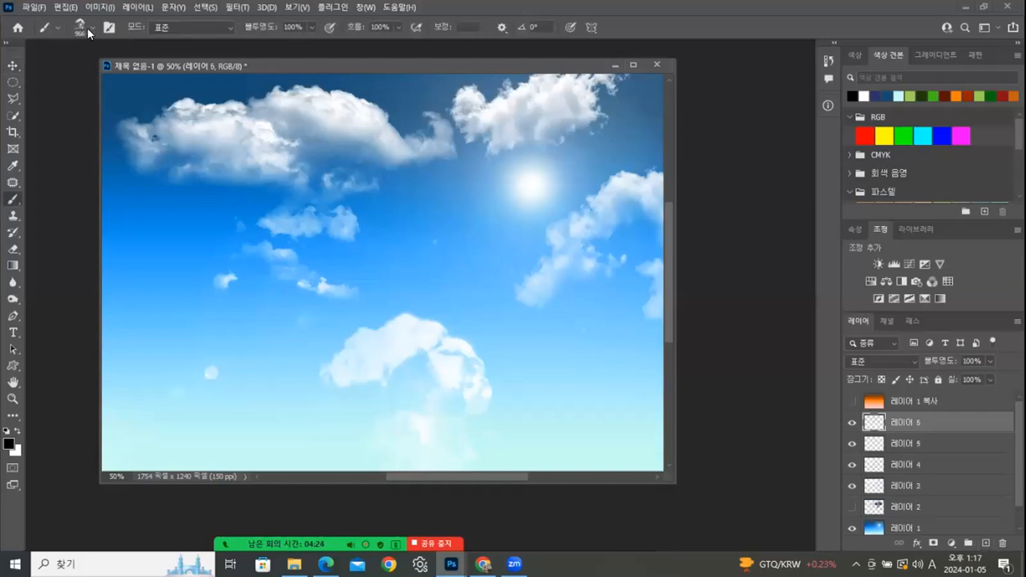
pyautogui.click(91, 28)
pyautogui.moveTo(154, 242); pyautogui.dragTo(157, 210)
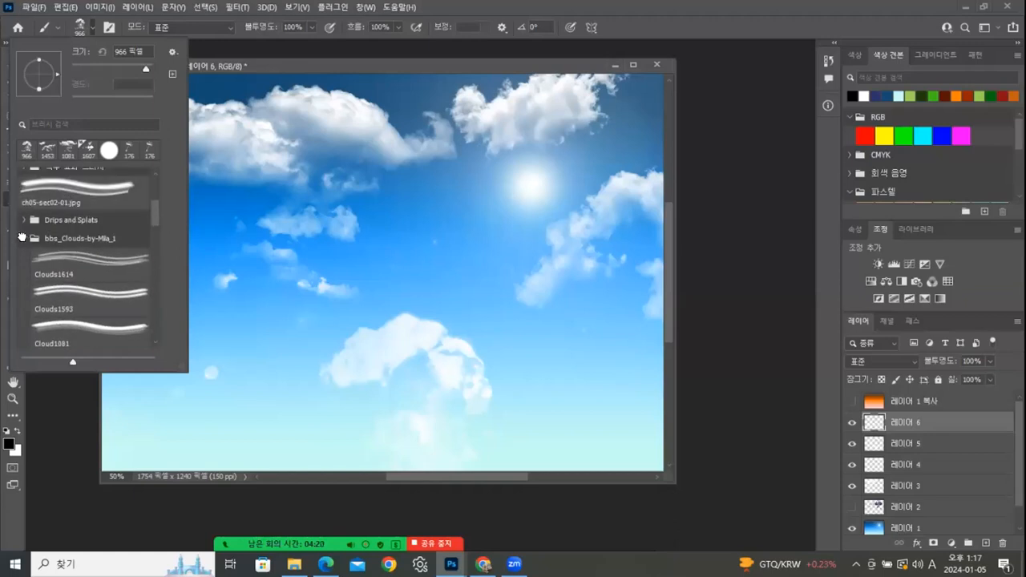
pyautogui.click(23, 238)
pyautogui.click(24, 341)
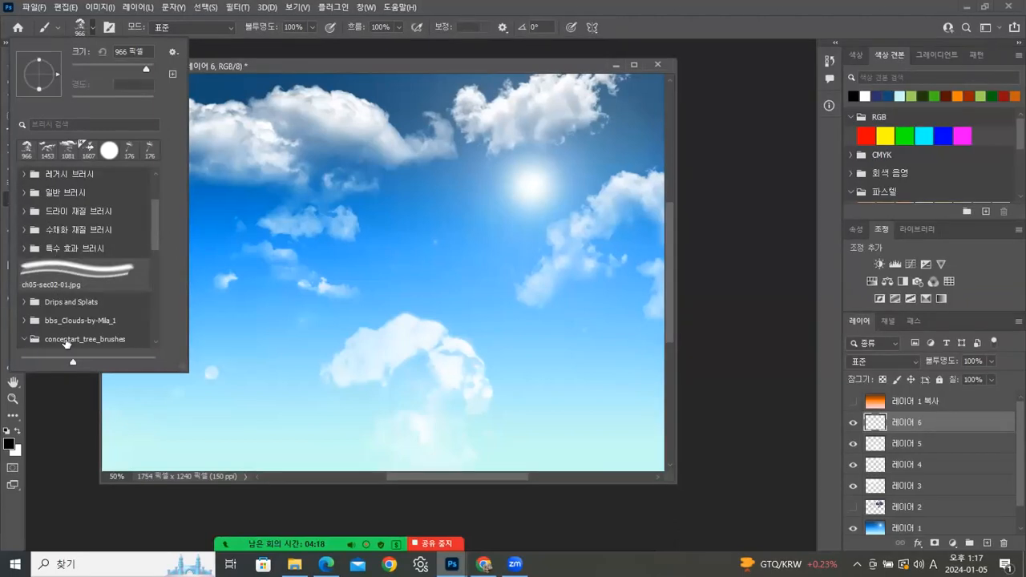
pyautogui.moveTo(154, 232); pyautogui.dragTo(155, 261)
pyautogui.click(117, 253)
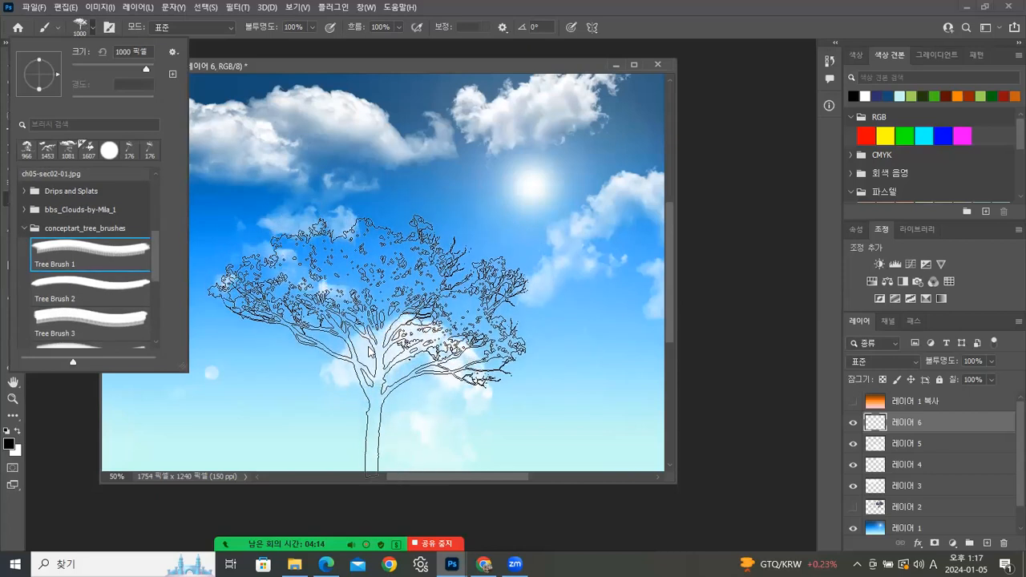
pyautogui.click(369, 350)
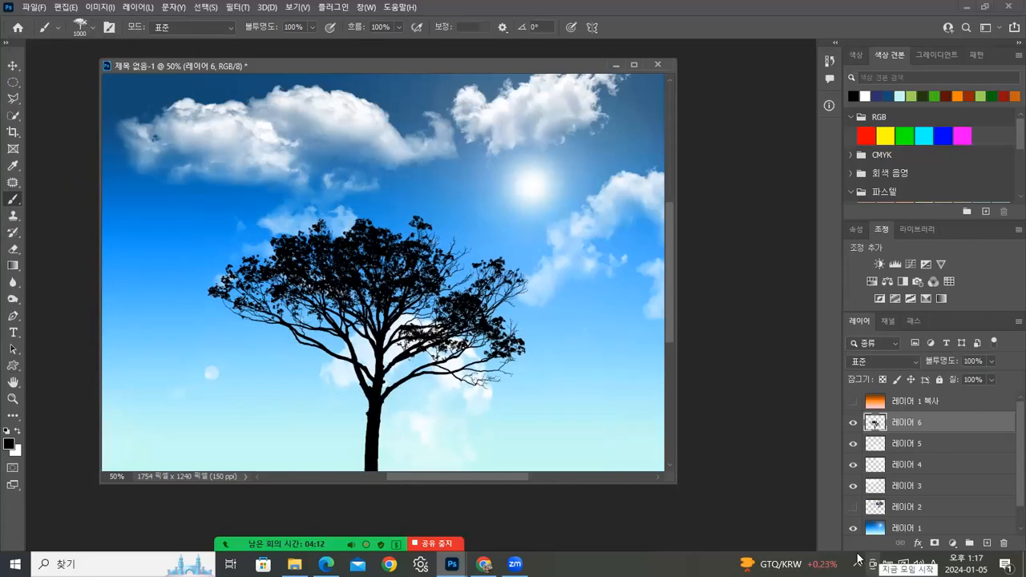
# Add a new layer above 레이어 6 and pick Tree Brush 4 from conceptart_tree_brushes for painting
pyautogui.click(987, 544)
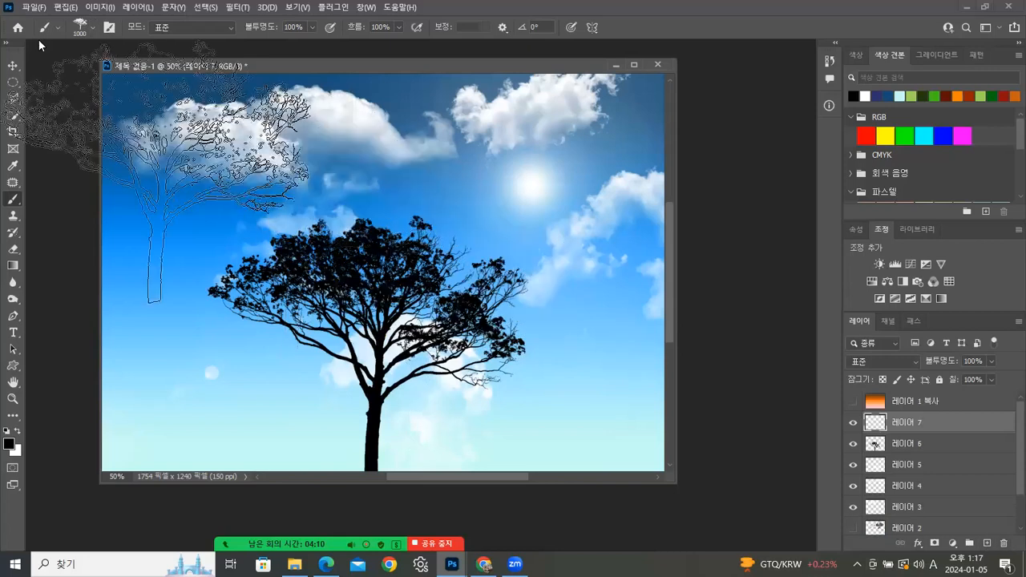
pyautogui.click(91, 28)
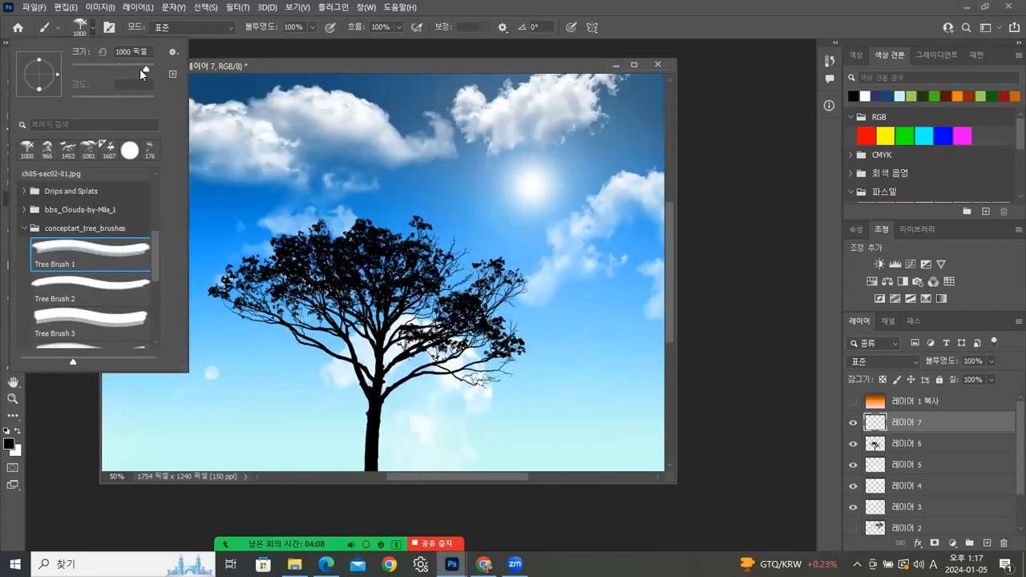
pyautogui.click(116, 286)
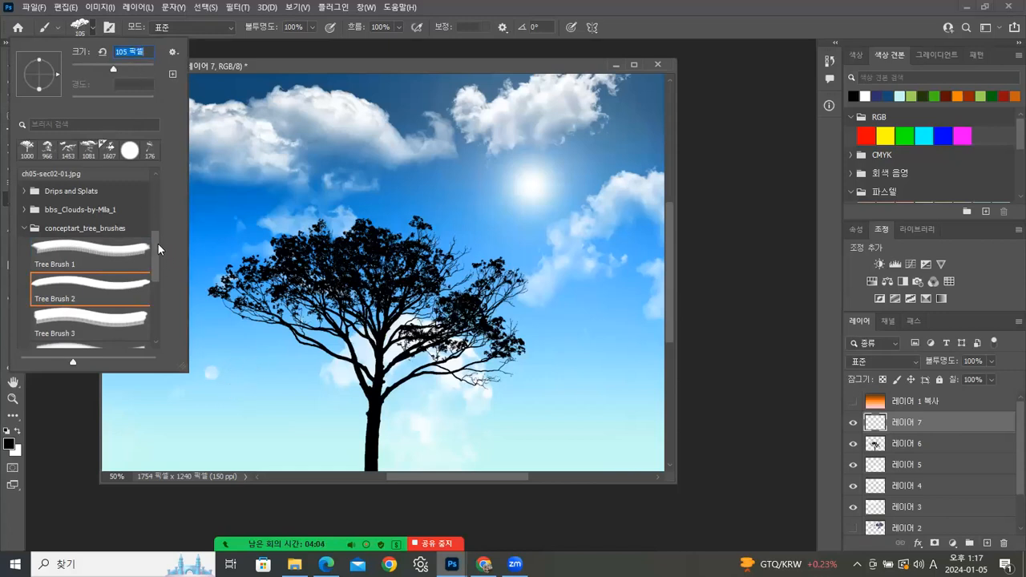
pyautogui.click(113, 325)
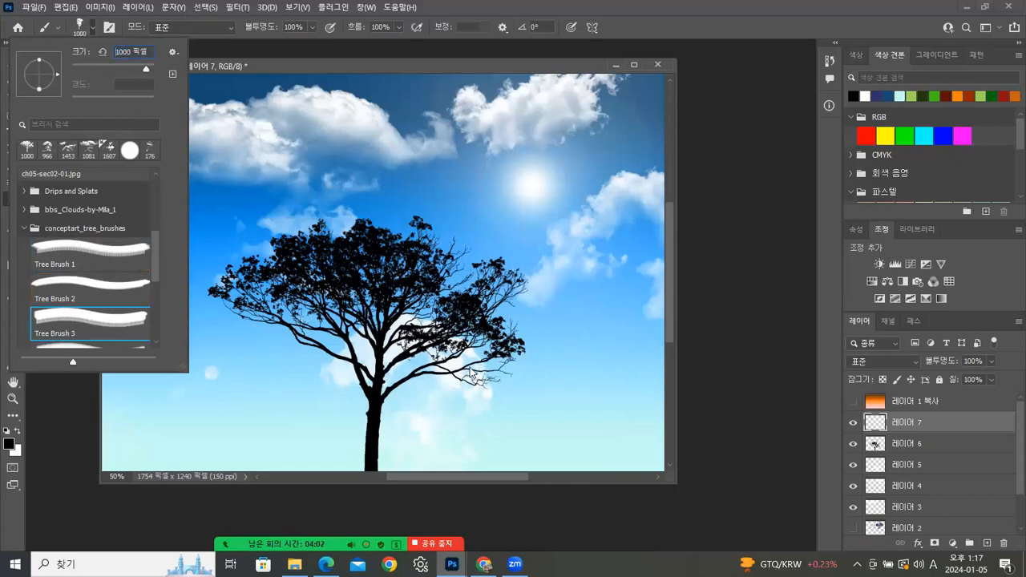
pyautogui.click(85, 282)
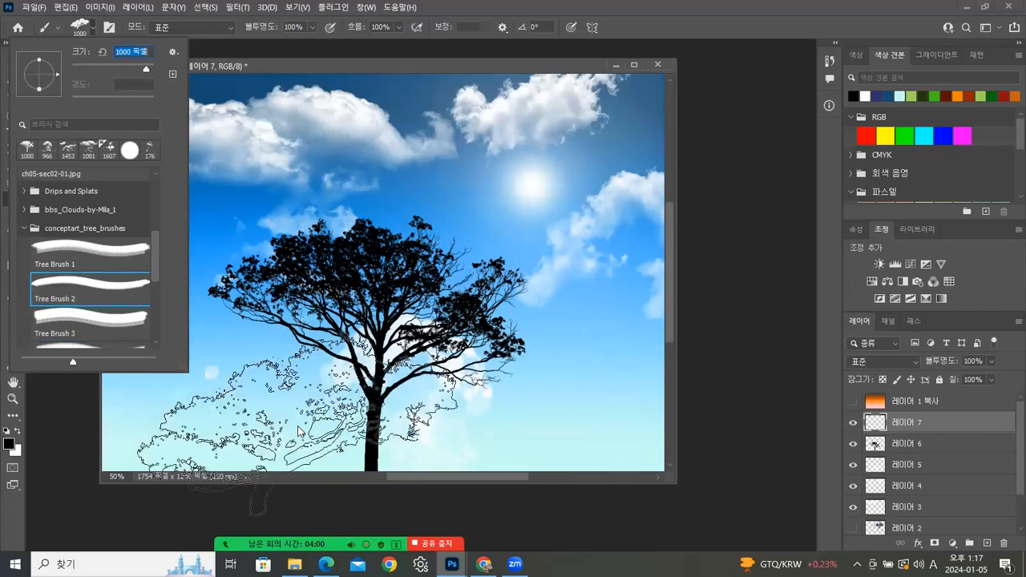
pyautogui.click(109, 324)
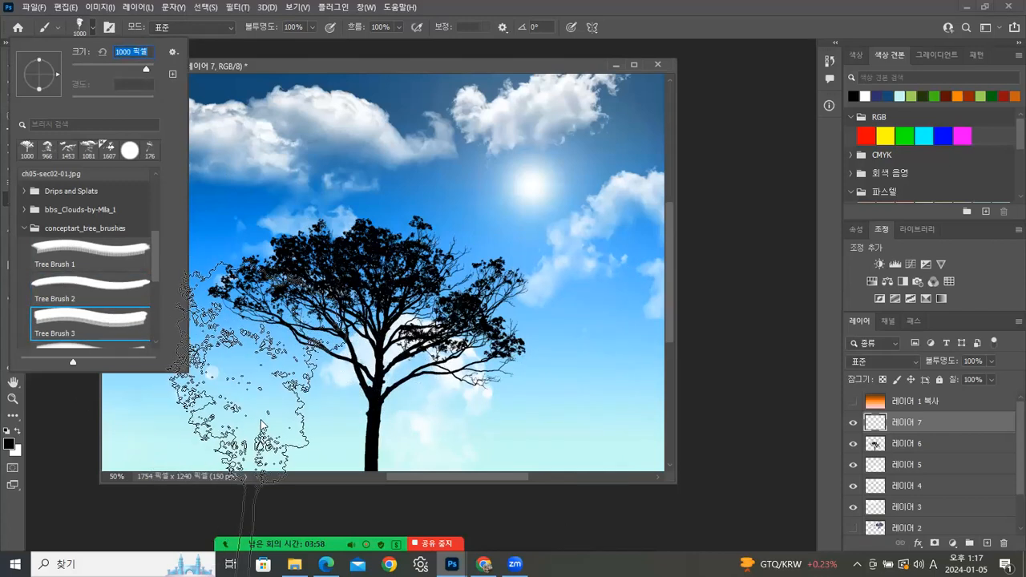
pyautogui.scroll(-2, 154, 264)
pyautogui.click(136, 275)
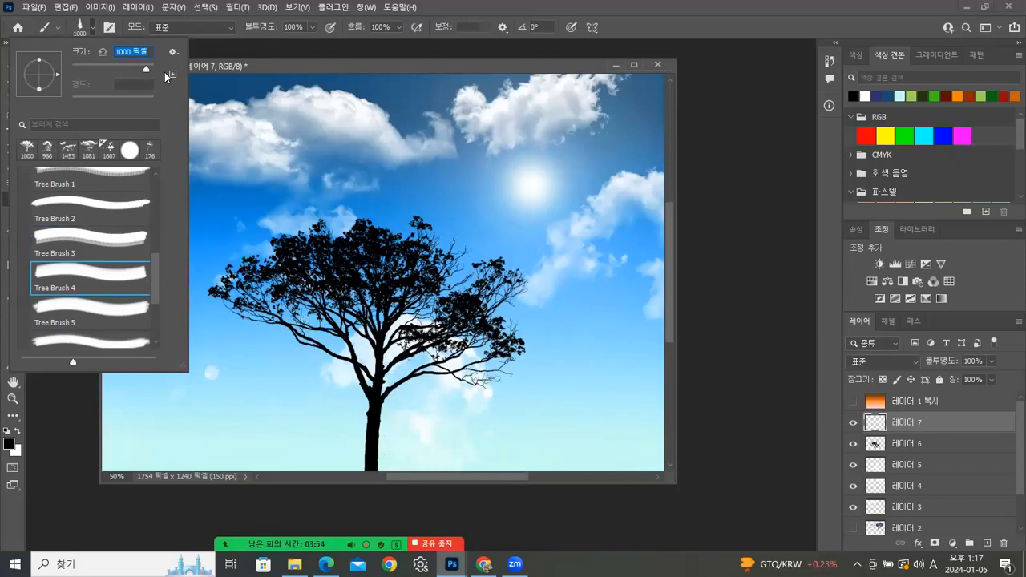
pyautogui.moveTo(145, 71); pyautogui.dragTo(126, 70)
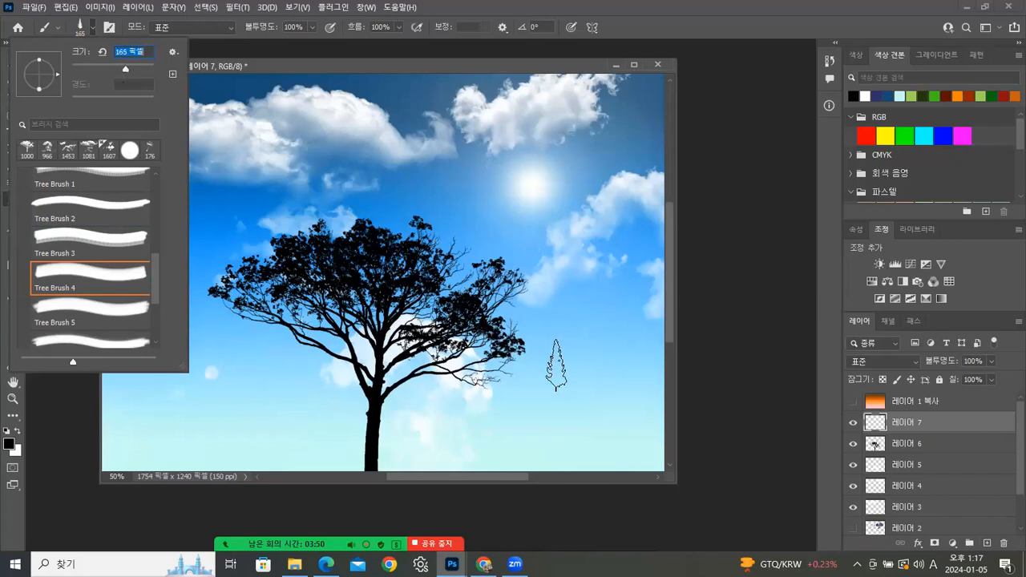
pyautogui.write(']')
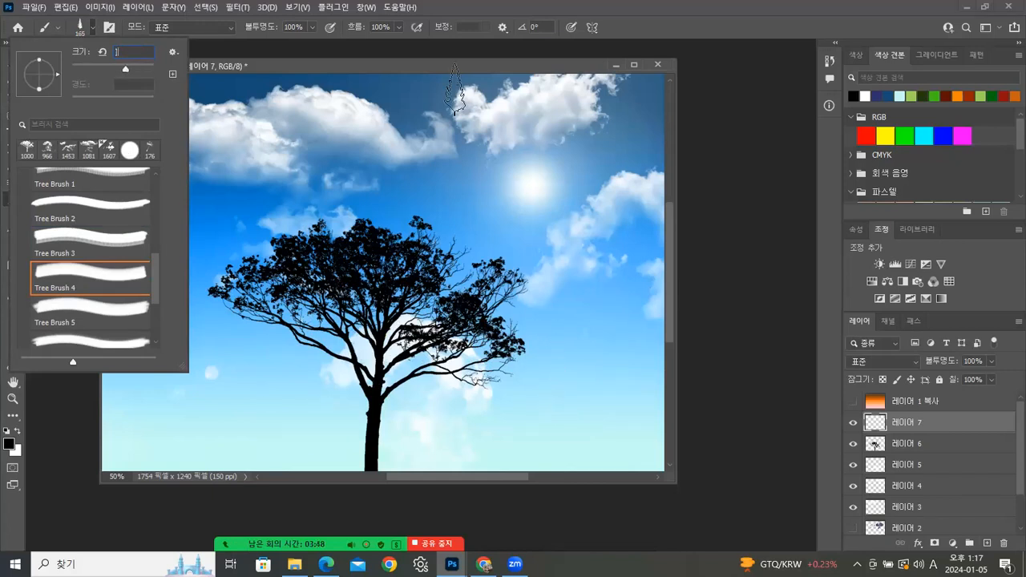
pyautogui.click(500, 66)
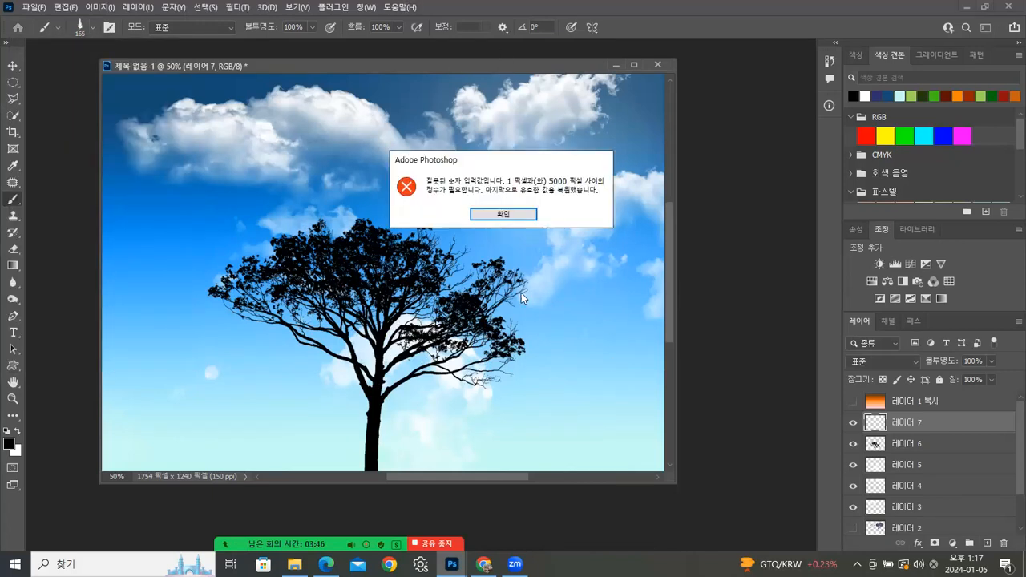
pyautogui.click(497, 212)
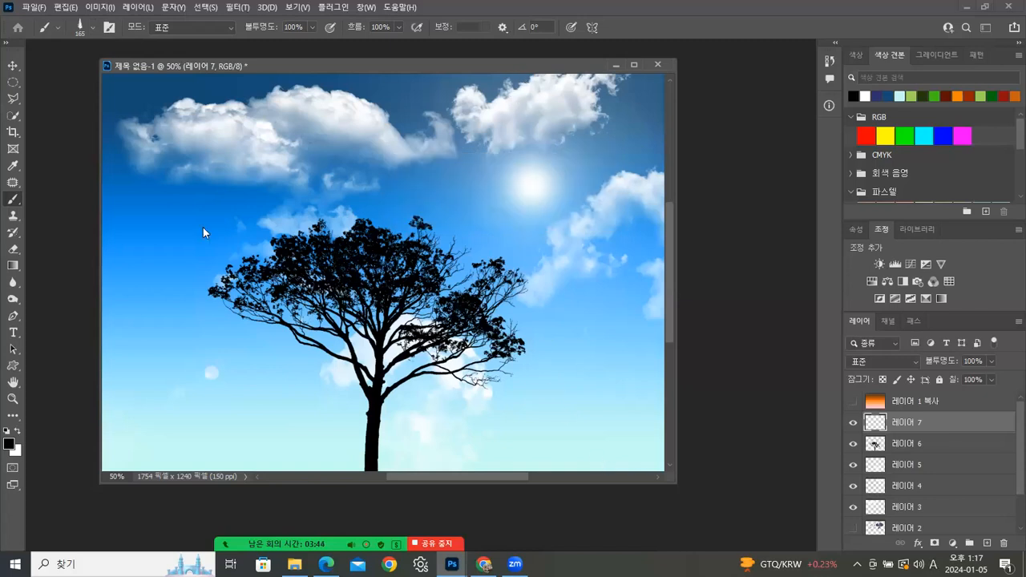
pyautogui.click(94, 29)
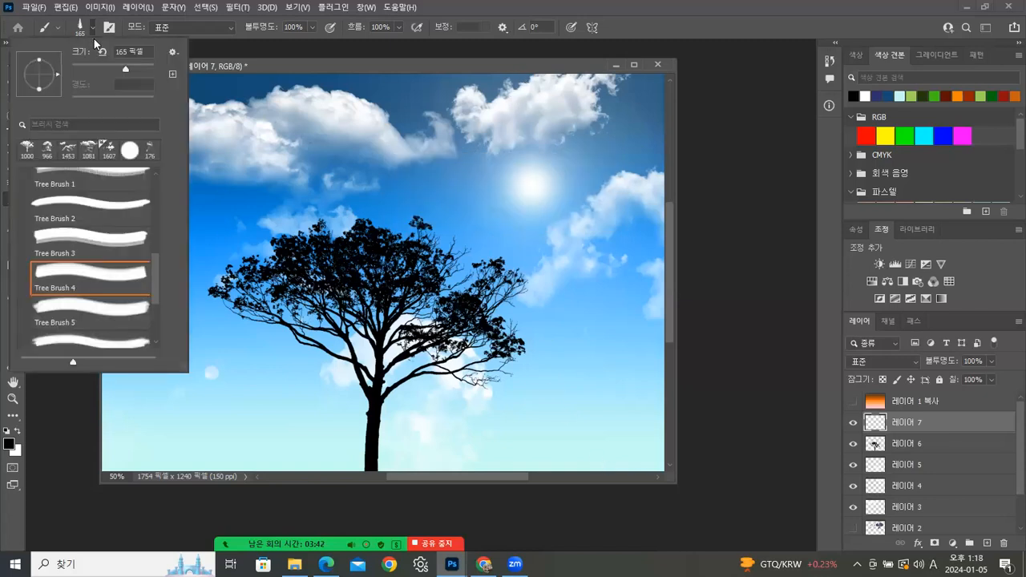
pyautogui.click(108, 270)
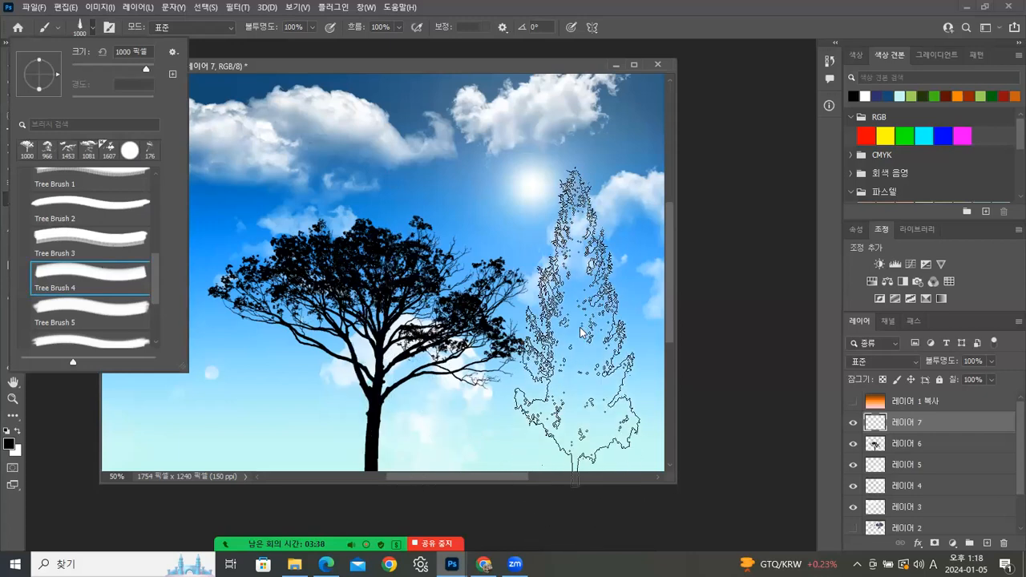
# Reduce the brush size to 500 px and stamp a conifer on the ground to the right of the big tree
pyautogui.moveTo(547, 67); pyautogui.dragTo(562, 78)
pyautogui.press('[')
pyautogui.press('[')
pyautogui.press('[')
pyautogui.press('[')
pyautogui.press('[')
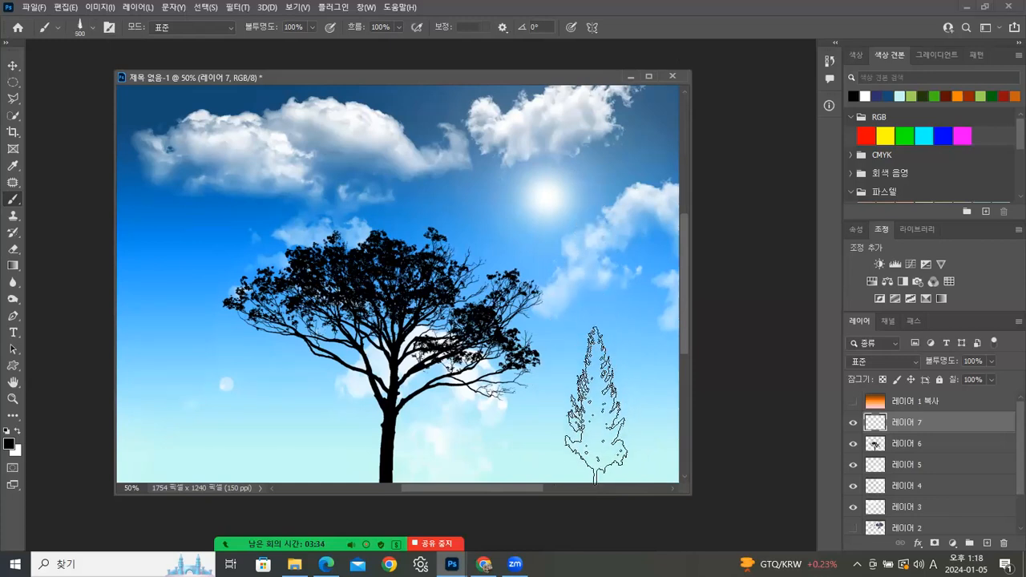
pyautogui.click(595, 405)
# Stamp a smaller conifer between the big tree and the first conifer, and a 150 px one near the image's right edge
pyautogui.press('[')
pyautogui.press('[')
pyautogui.press('[')
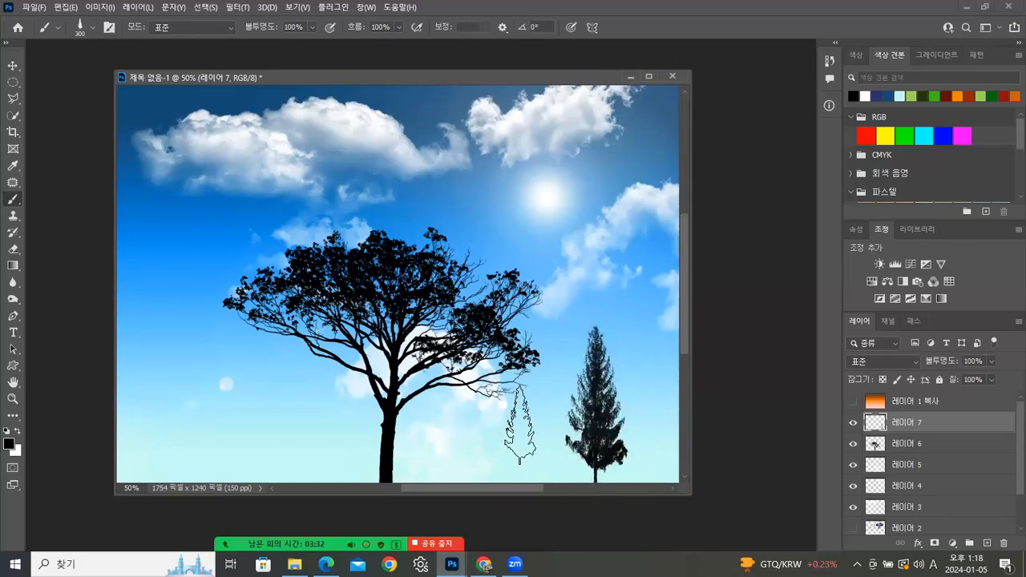
pyautogui.click(515, 444)
pyautogui.press('[')
pyautogui.press('[')
pyautogui.press('[')
pyautogui.press('[')
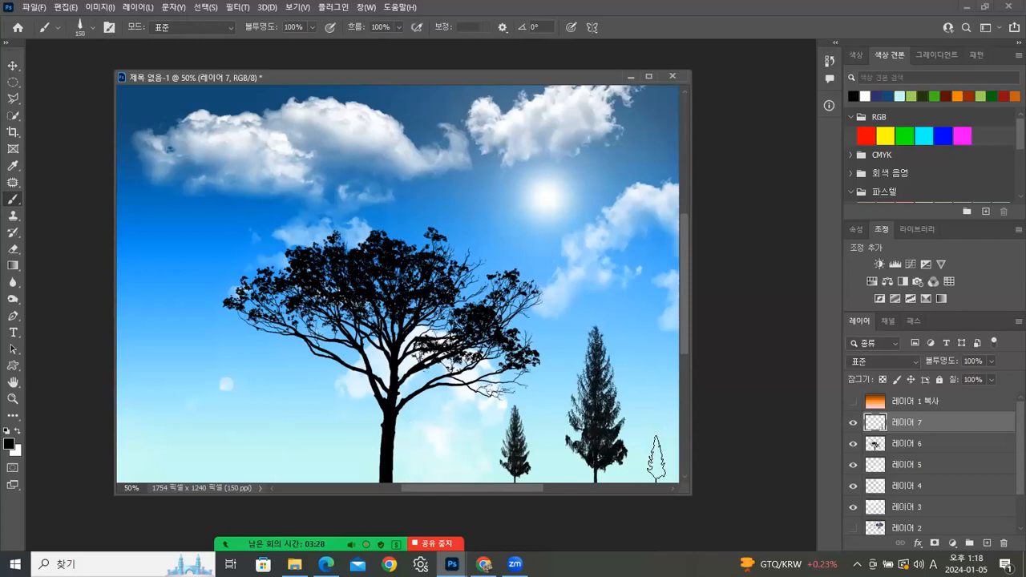
pyautogui.click(656, 458)
# Set the brush size to 300 px and stamp a conifer just left of the big tree's trunk
pyautogui.press(']')
pyautogui.press(']')
pyautogui.press(']')
pyautogui.press(']')
pyautogui.press(']')
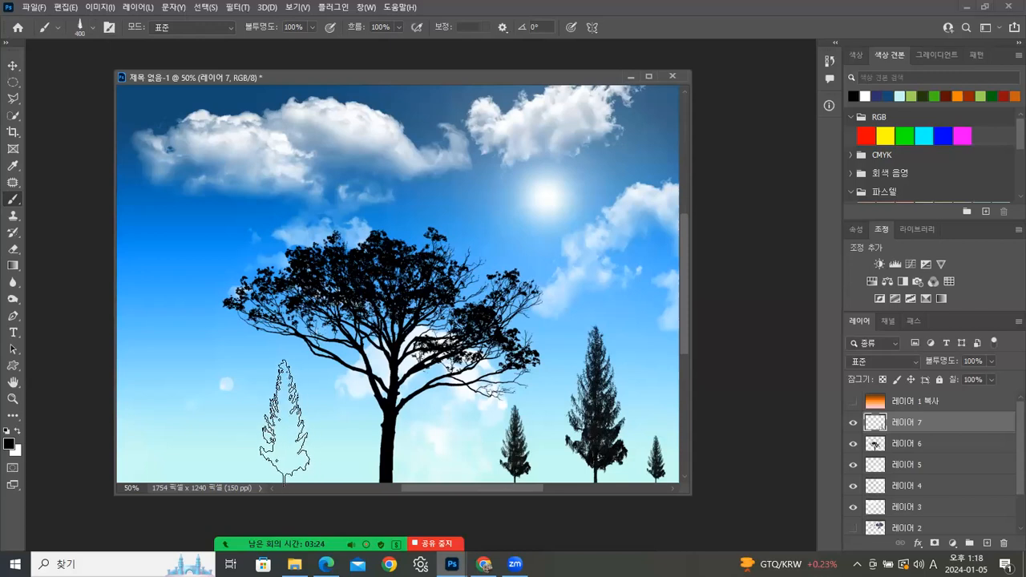
pyautogui.press('[')
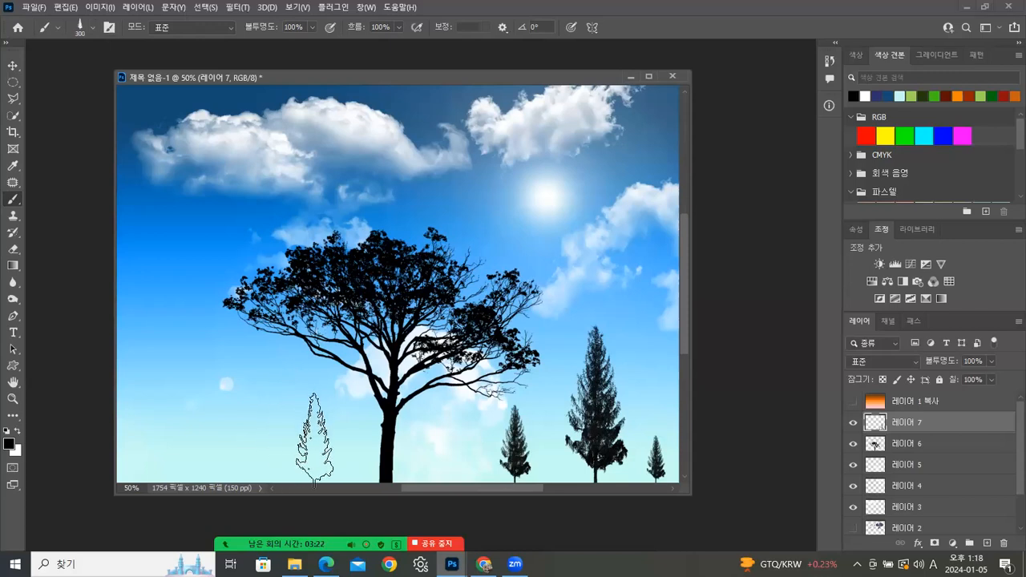
pyautogui.click(314, 439)
# Stamp a 400 px conifer and a 175 px one further out toward the image's left edge
pyautogui.press(']')
pyautogui.press(']')
pyautogui.press('[')
pyautogui.click(232, 417)
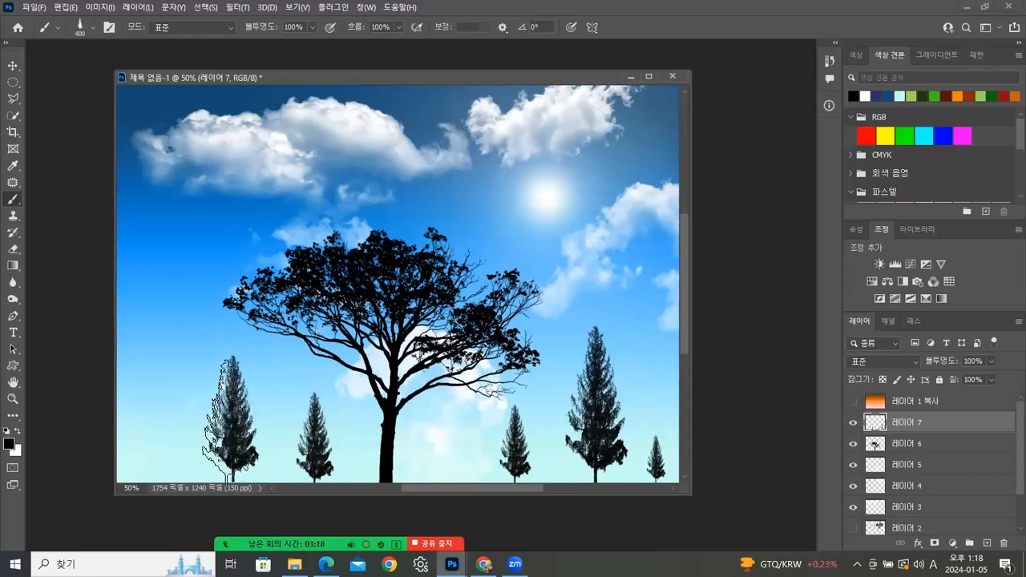
pyautogui.press('[')
pyautogui.press('[')
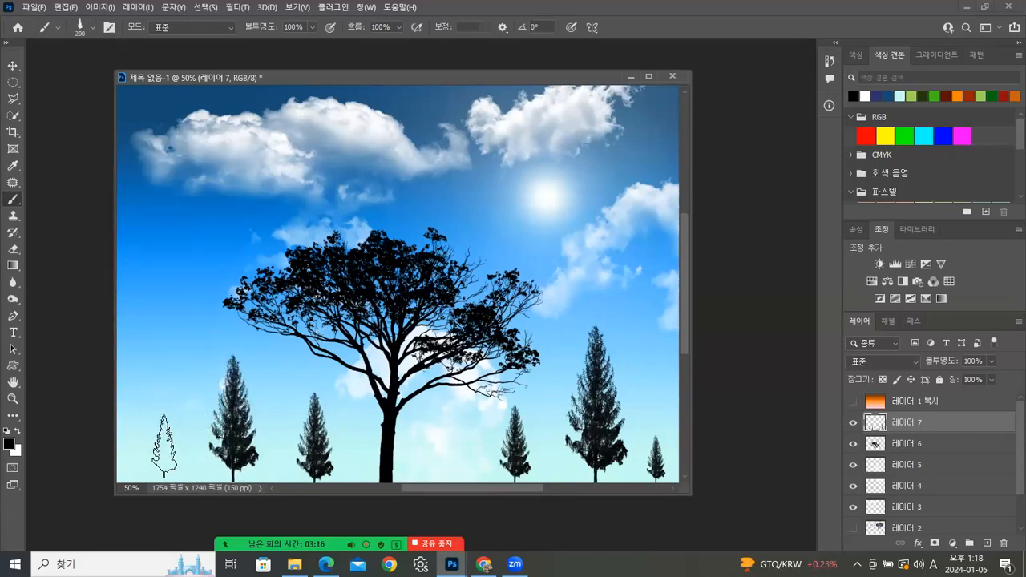
pyautogui.press('[')
pyautogui.click(177, 454)
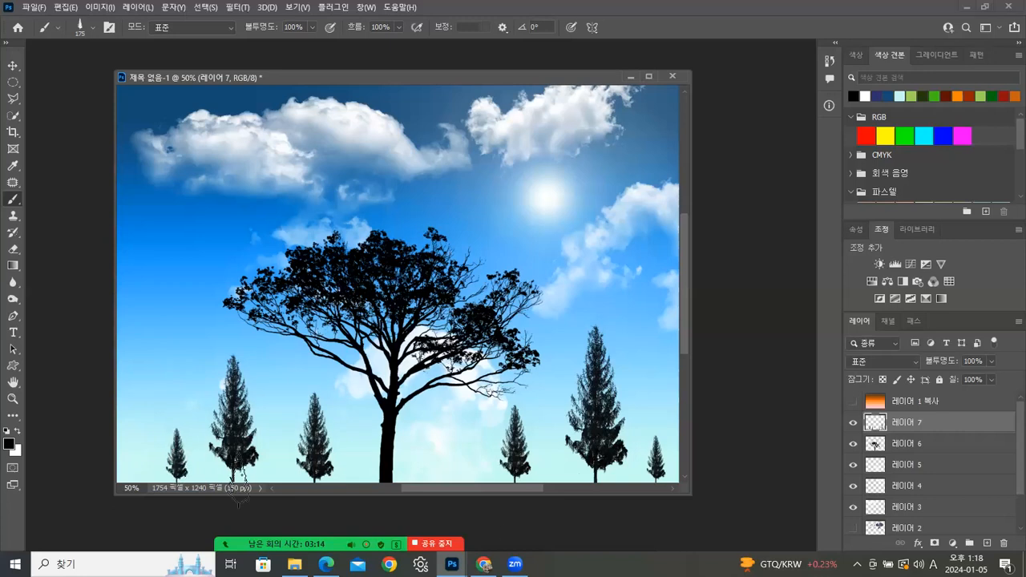
# Lower the opacity of the conifer layer 레이어 7 to 37%
pyautogui.press('v')
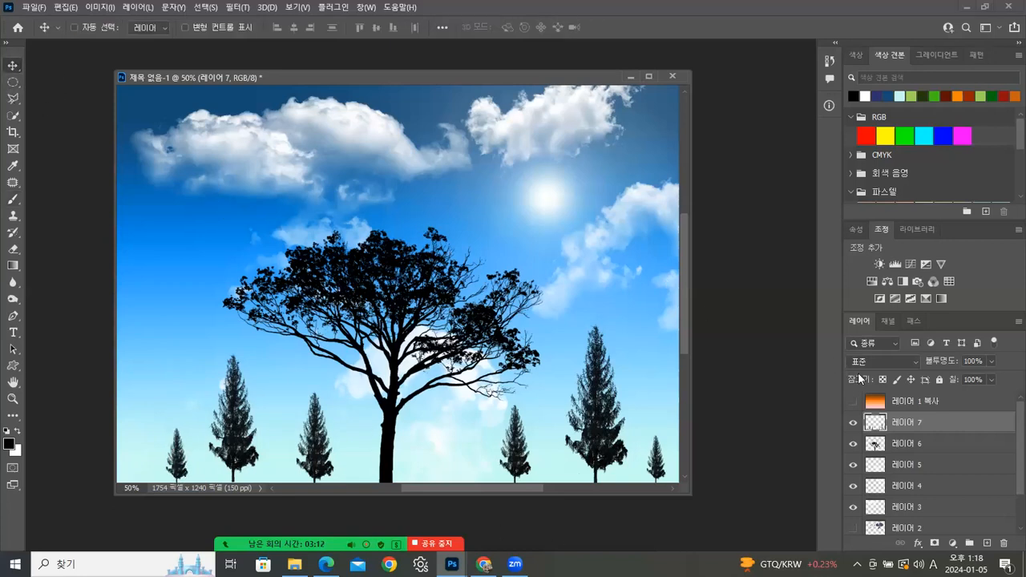
pyautogui.click(992, 361)
pyautogui.moveTo(976, 374); pyautogui.dragTo(950, 377)
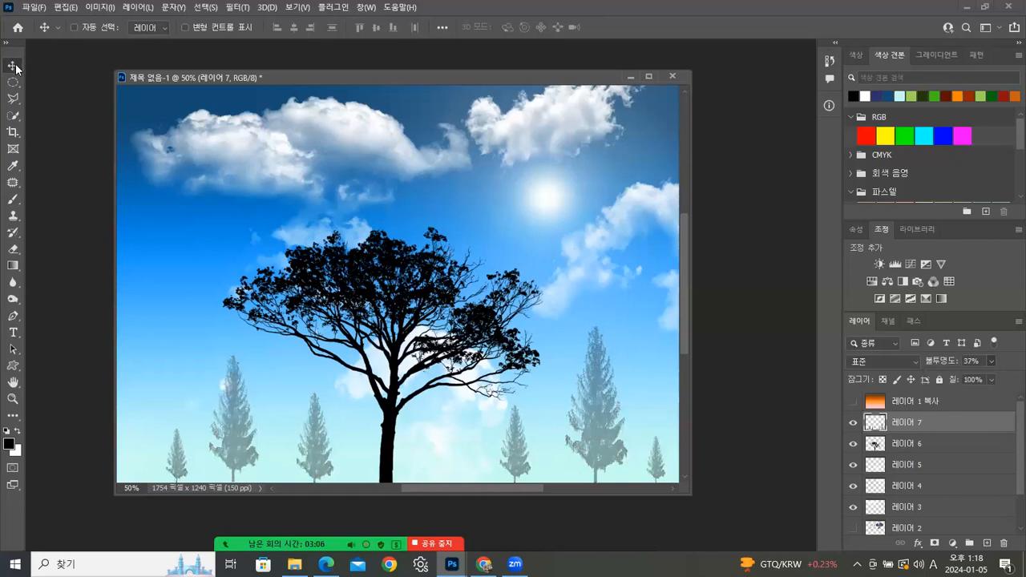
pyautogui.moveTo(541, 75)
pyautogui.mouseDown()
pyautogui.moveTo(537, 67)
pyautogui.moveTo(536, 84)
pyautogui.mouseUp()
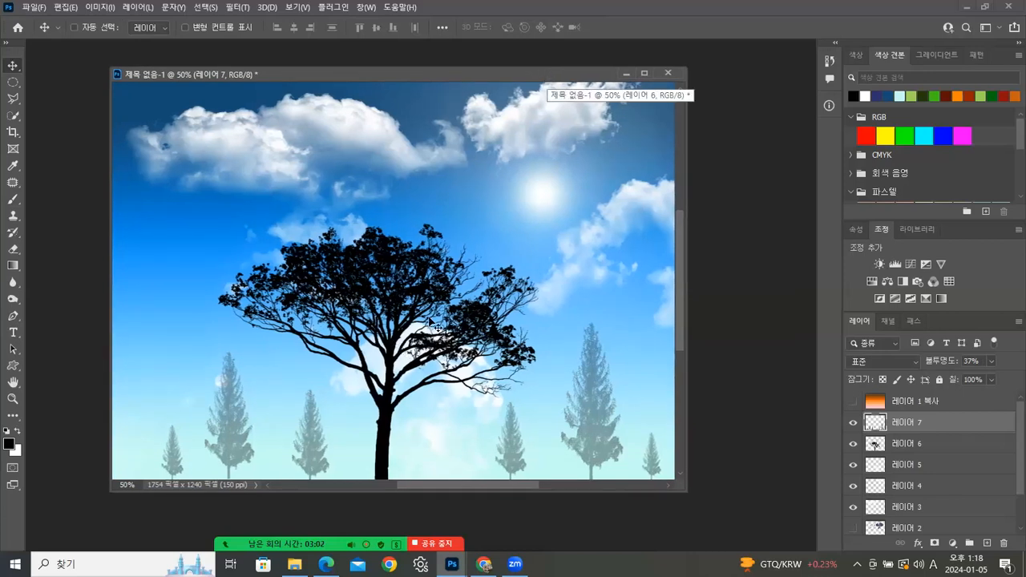
pyautogui.moveTo(437, 76); pyautogui.dragTo(415, 82)
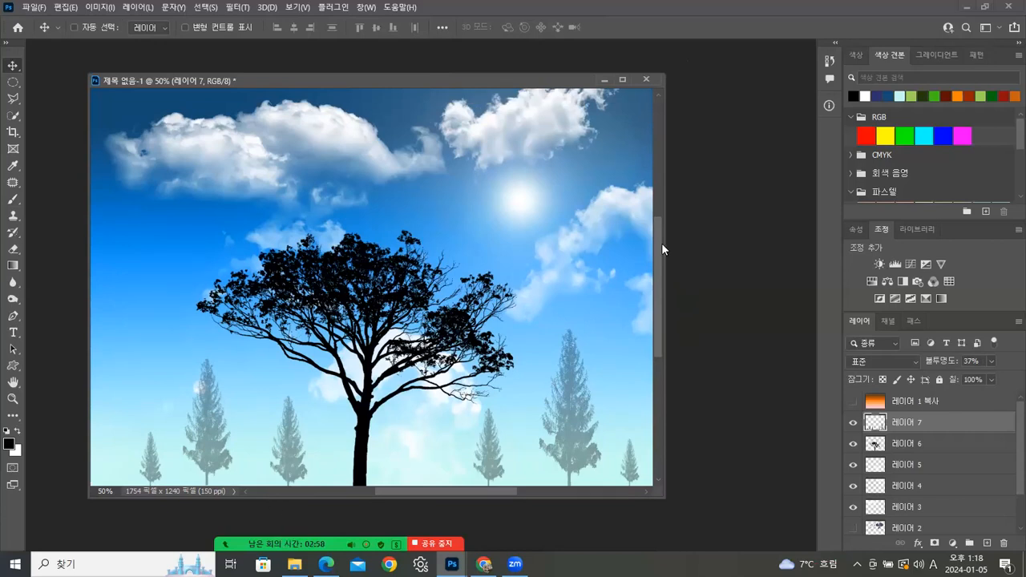
# Switch to the Brusheezy page in Edge, dismiss its download overlay and go to the site's home page
pyautogui.hotkey('alt', 'Tab')
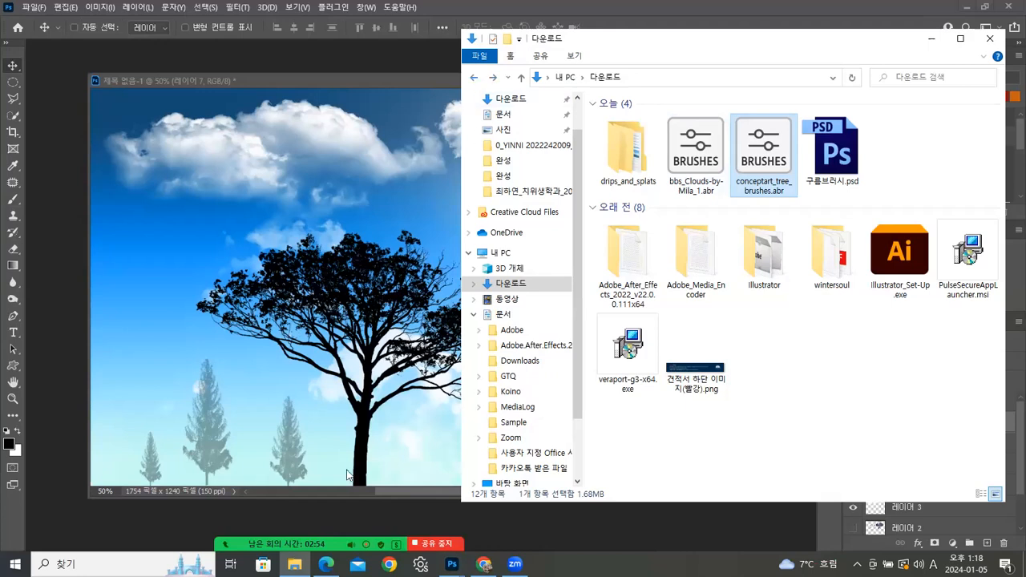
pyautogui.click(325, 564)
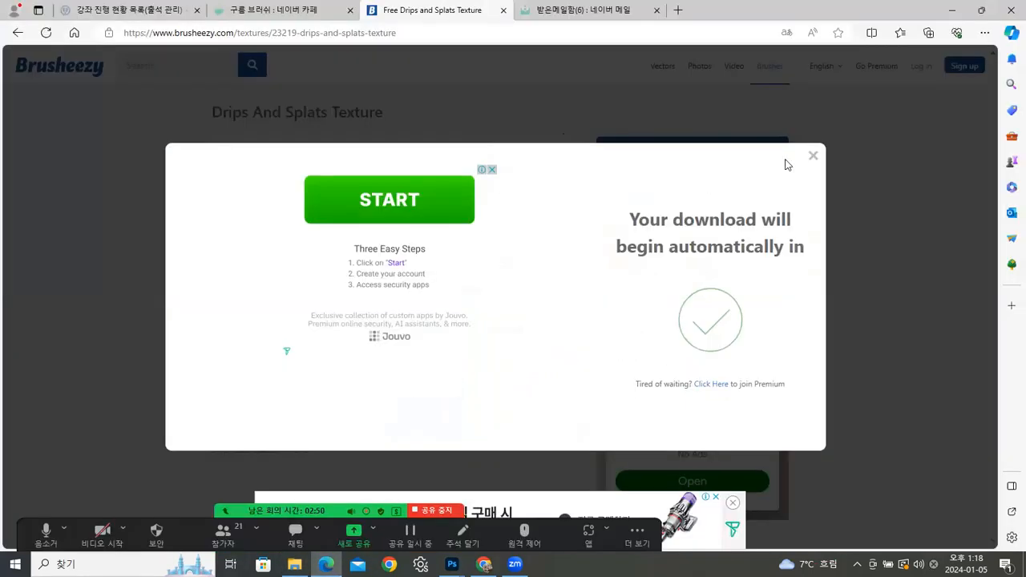
pyautogui.click(813, 156)
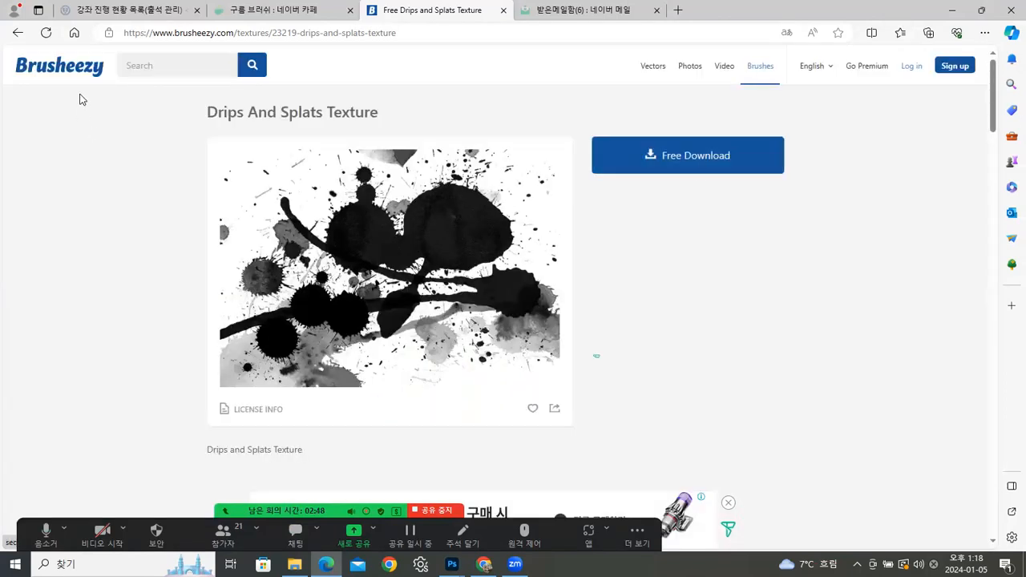
pyautogui.click(62, 78)
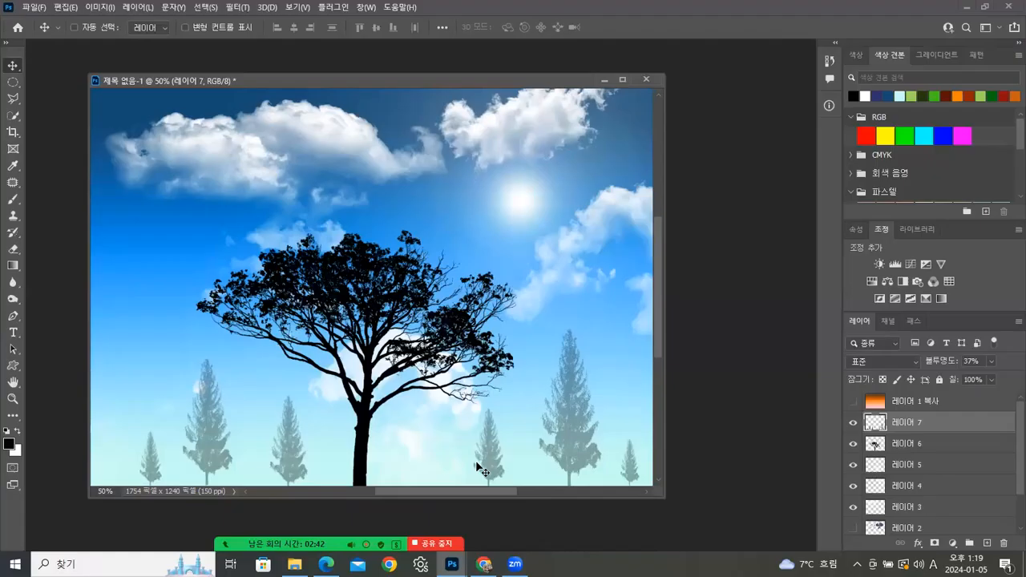
# Start saving a copy of the image to the computer's 완성 folder in JPEG format
pyautogui.click(35, 10)
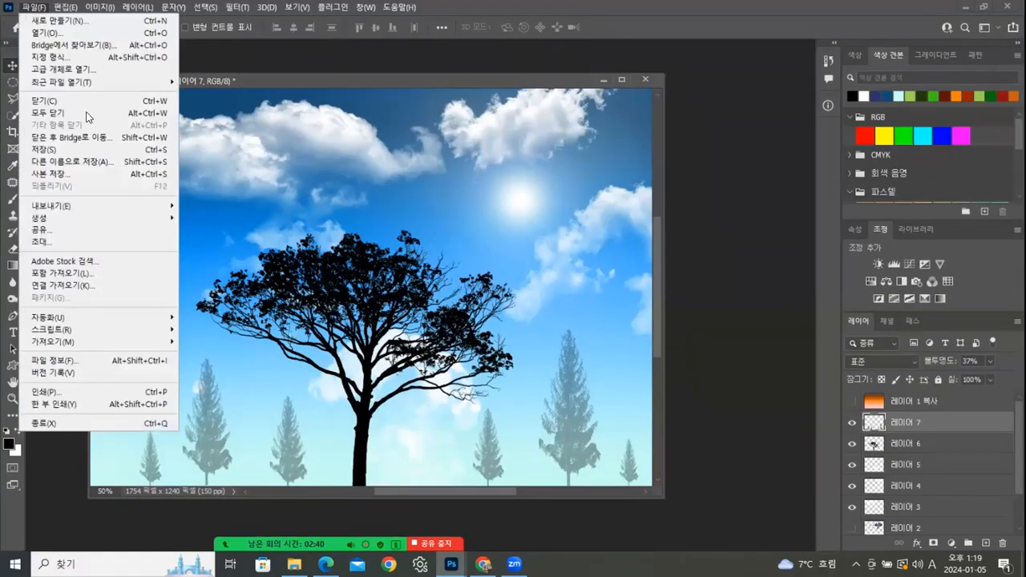
pyautogui.click(53, 173)
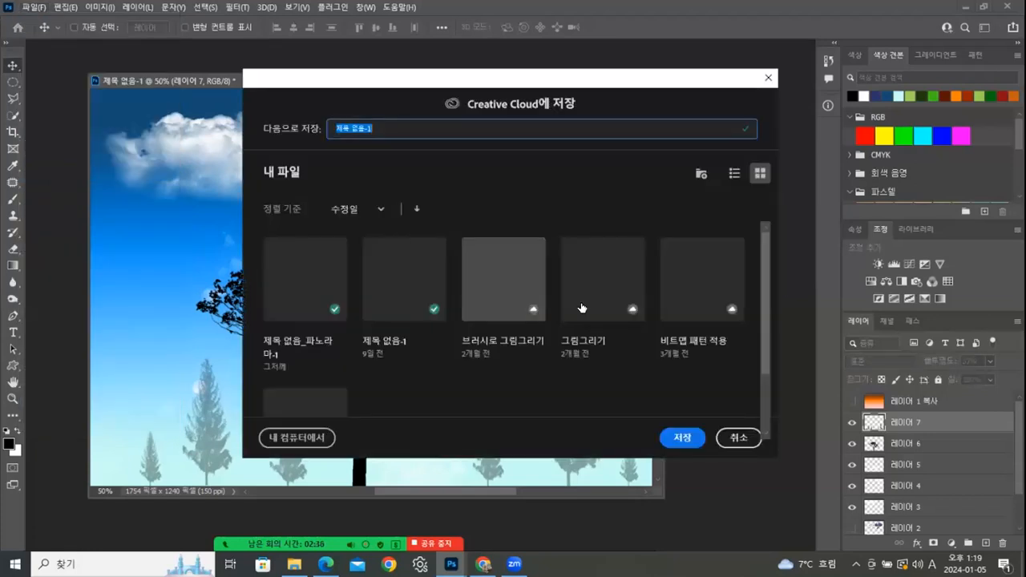
pyautogui.click(297, 438)
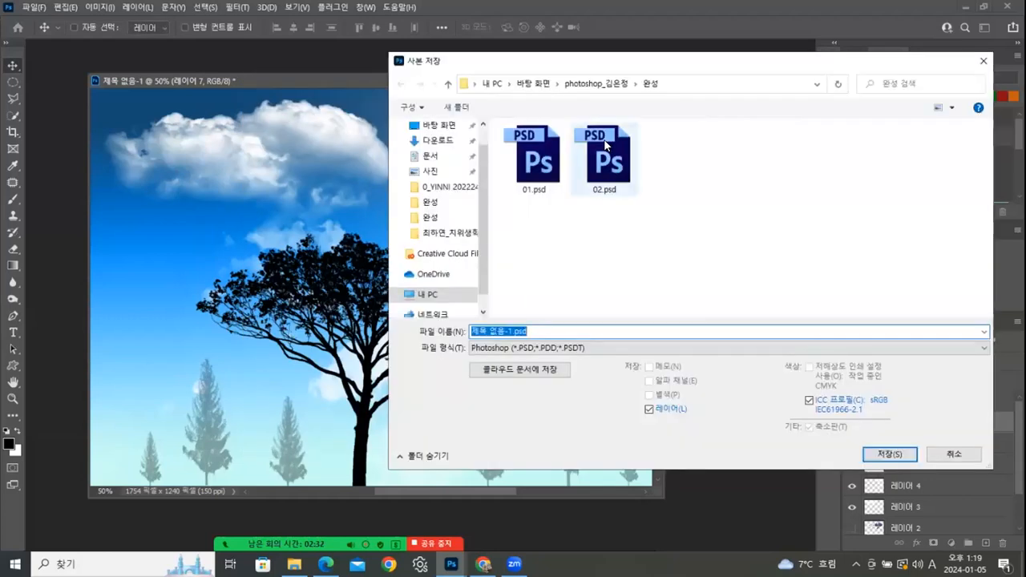
pyautogui.click(688, 348)
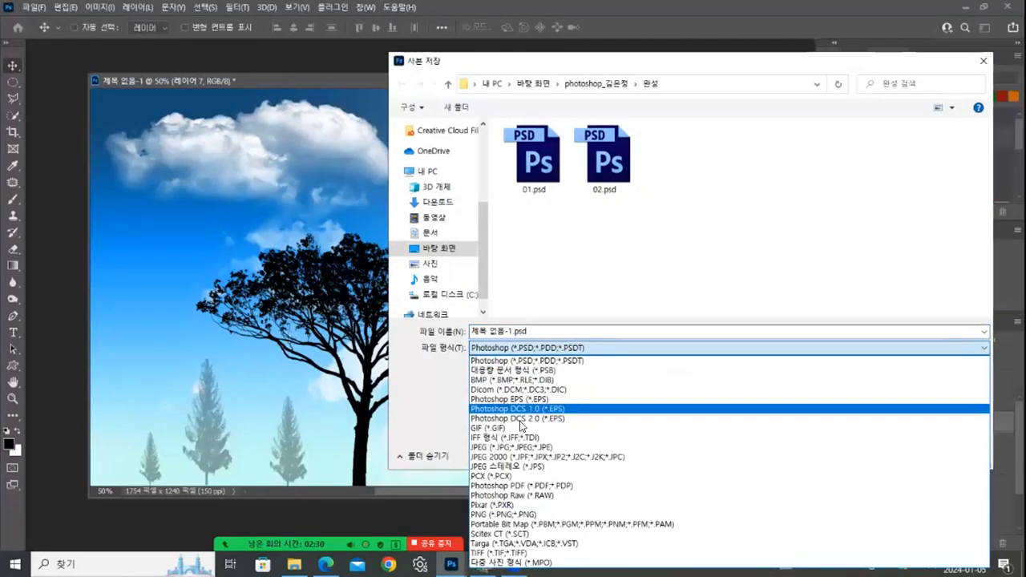
pyautogui.click(521, 445)
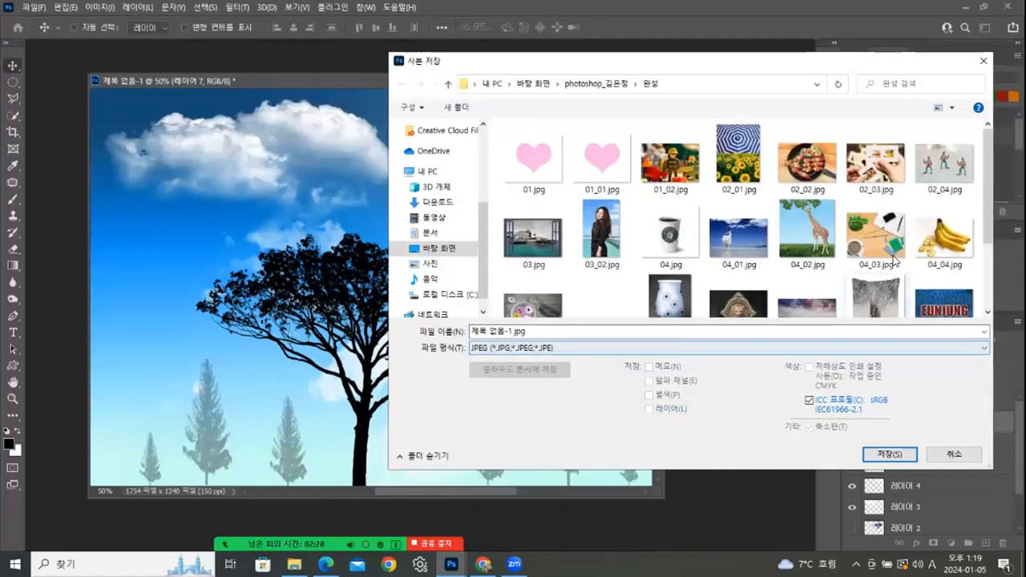
# Name the copy 07_02.jpg and save it with maximum JPEG quality 12
pyautogui.moveTo(989, 225); pyautogui.dragTo(988, 325)
pyautogui.click(878, 284)
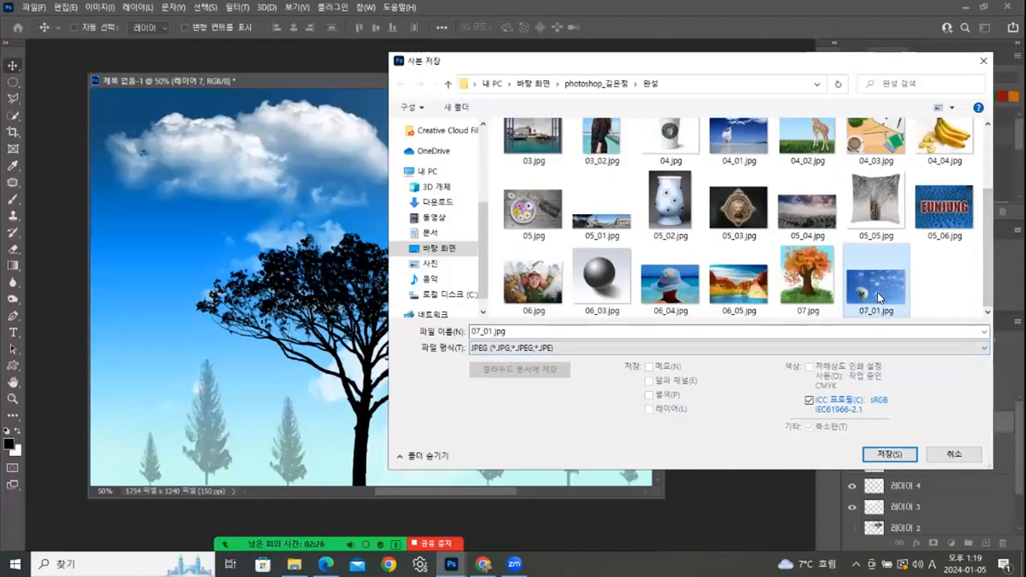
pyautogui.doubleClick(485, 332)
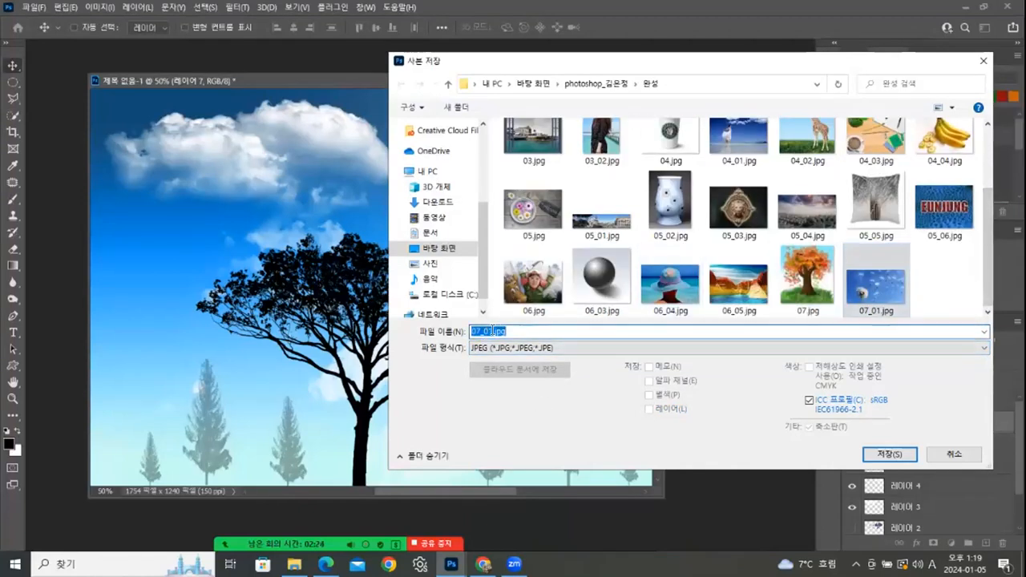
pyautogui.click(491, 331)
pyautogui.press('BackSpace')
pyautogui.write('2')
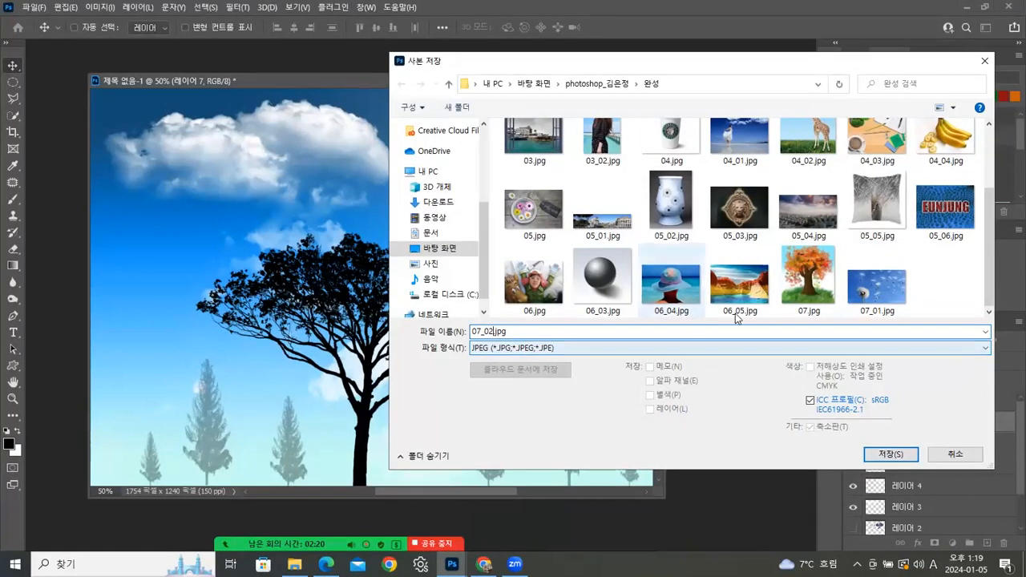
pyautogui.click(882, 461)
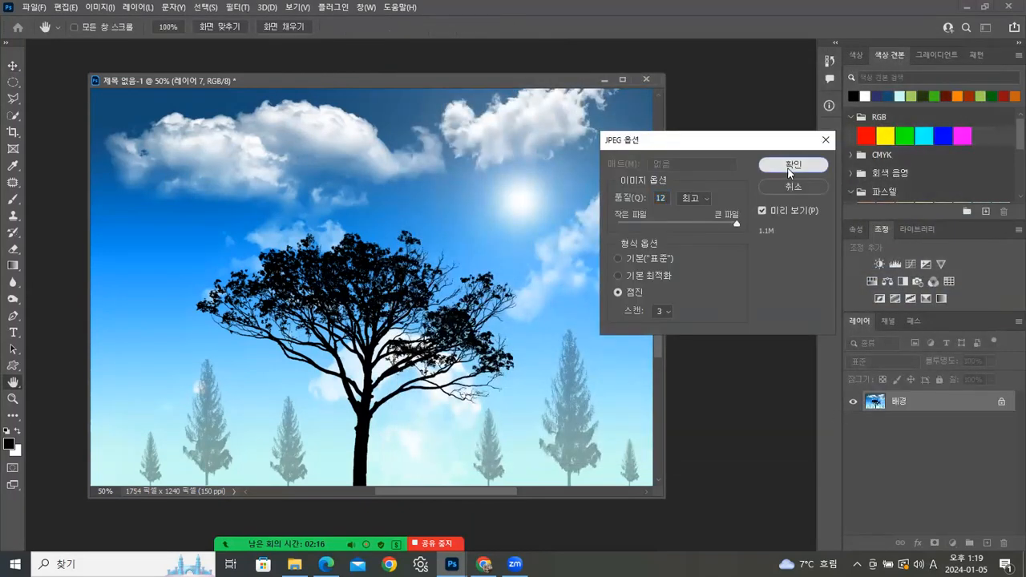
pyautogui.click(790, 165)
# Go to the desktop course folder, open 과제 > 20231025 and view the grey cloudy external-brush image in Samsung Gallery
pyautogui.click(1024, 565)
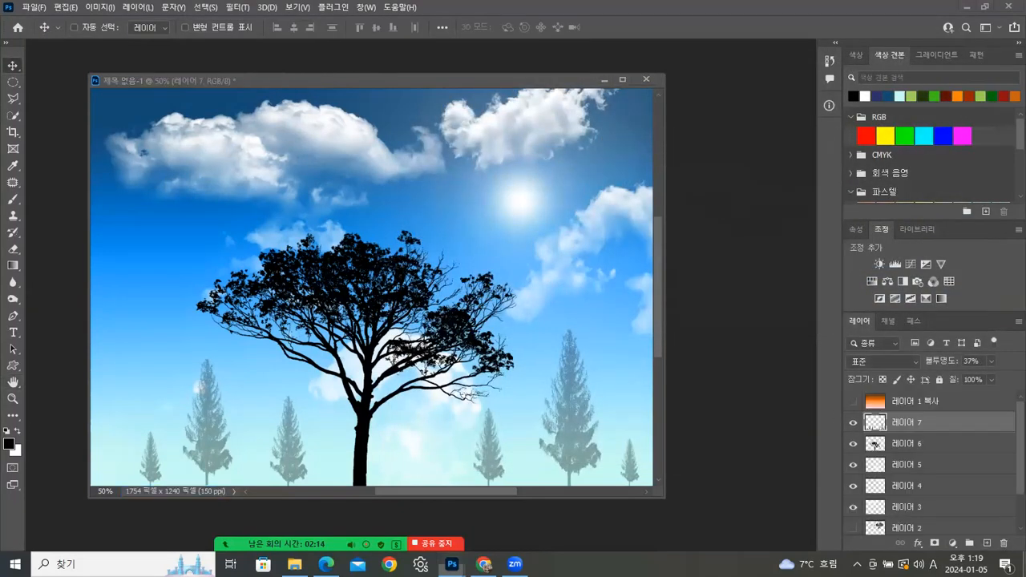
pyautogui.doubleClick(77, 90)
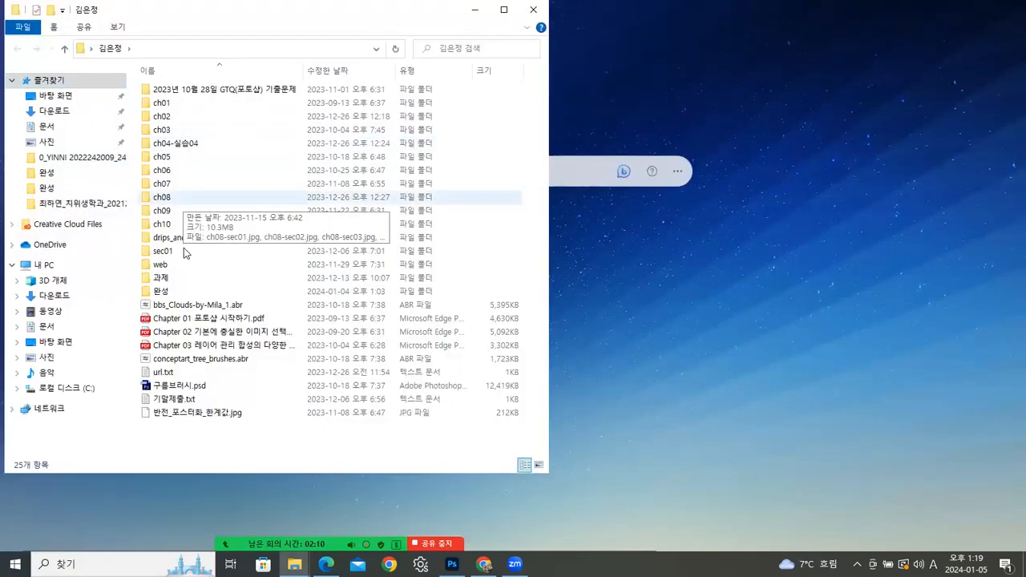
pyautogui.doubleClick(162, 277)
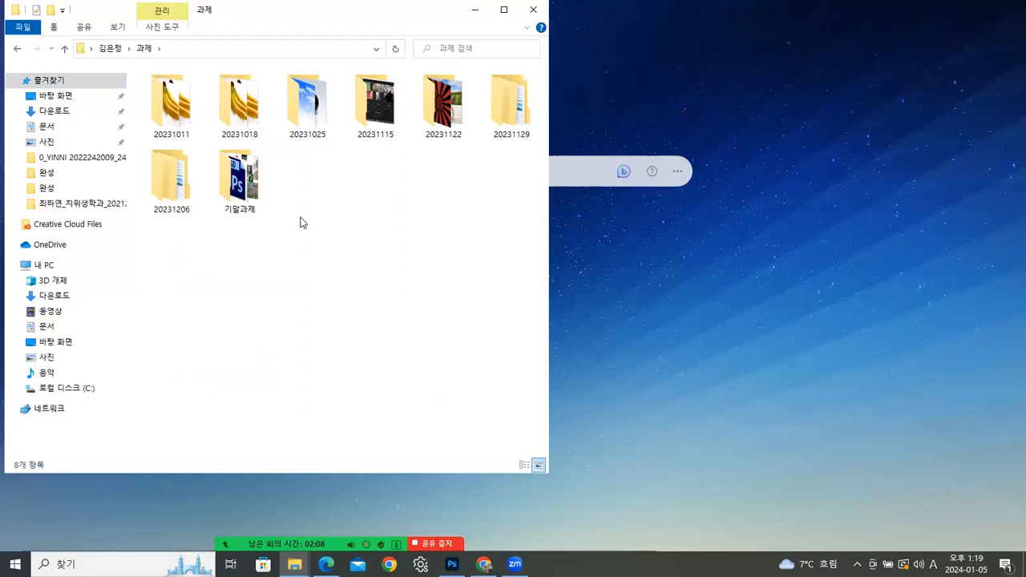
pyautogui.doubleClick(300, 119)
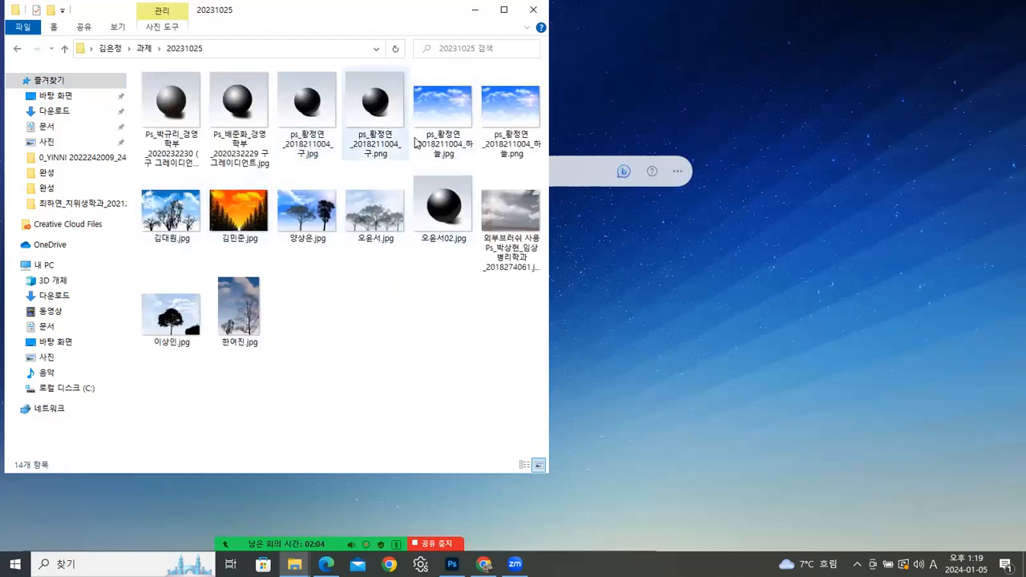
pyautogui.click(499, 214)
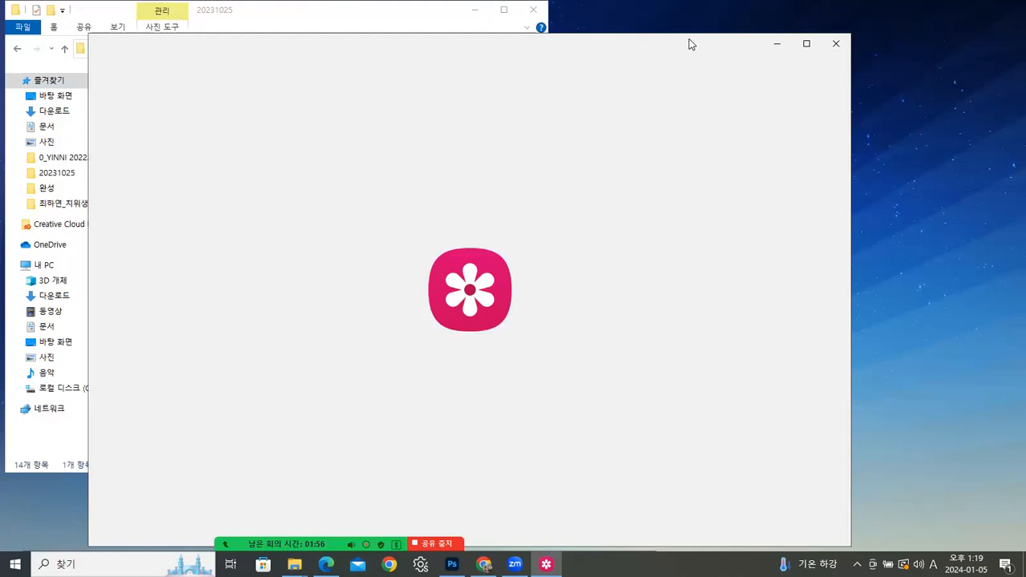
pyautogui.moveTo(691, 44); pyautogui.dragTo(751, 24)
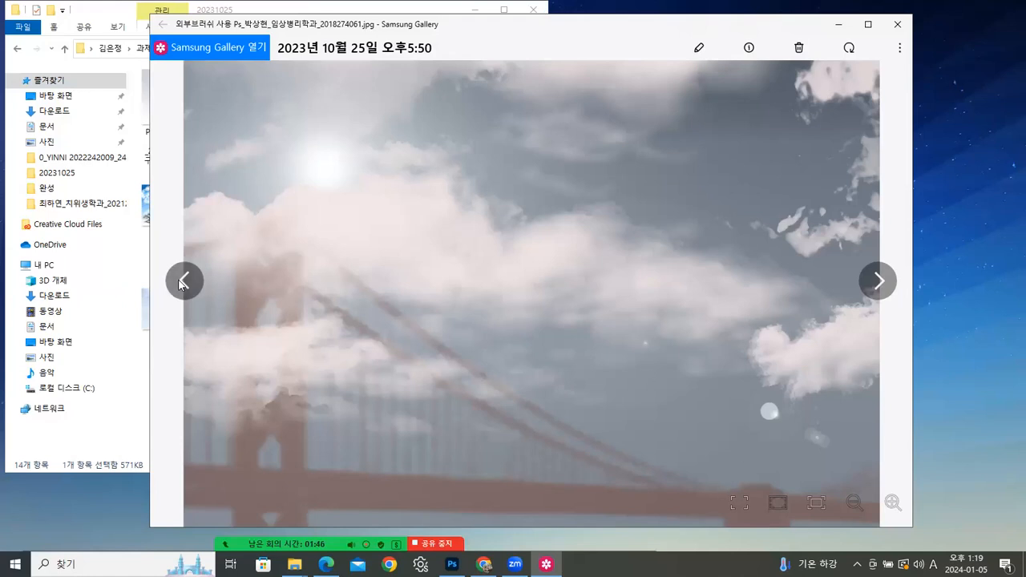
# Browse back through the example sky images as far as the orange sunset with conifers
pyautogui.click(183, 283)
pyautogui.click(183, 283)
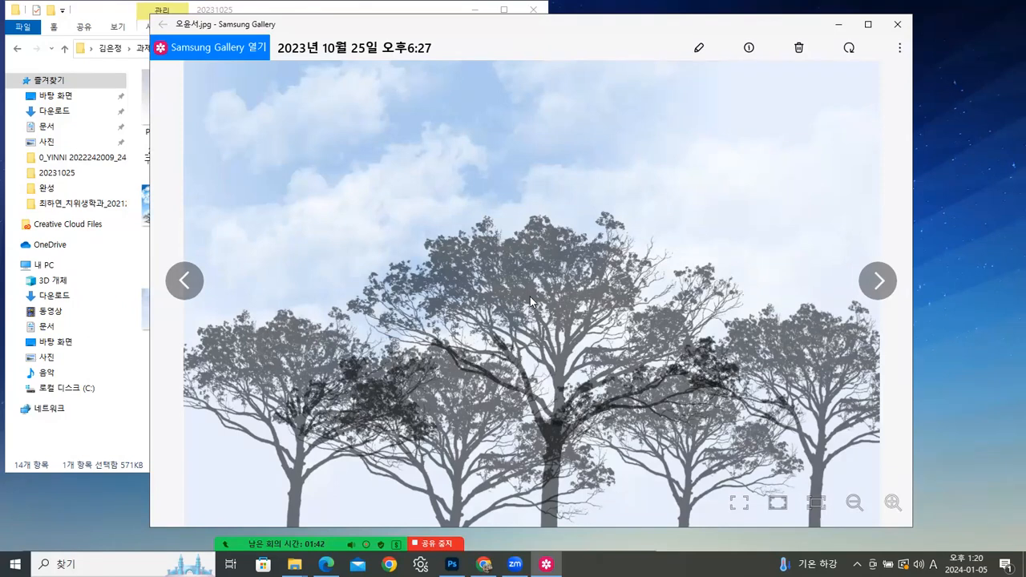
pyautogui.click(184, 284)
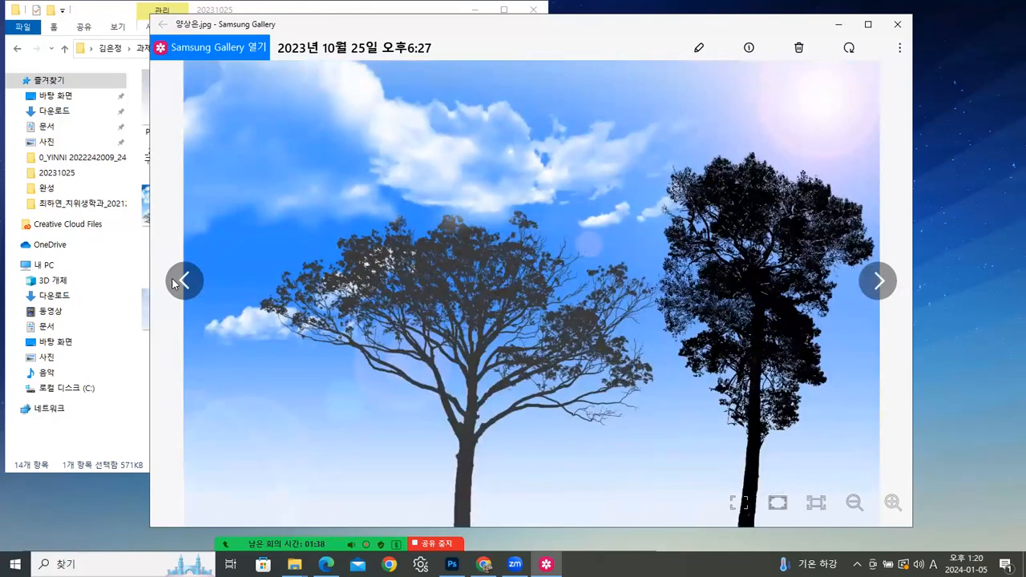
pyautogui.click(193, 280)
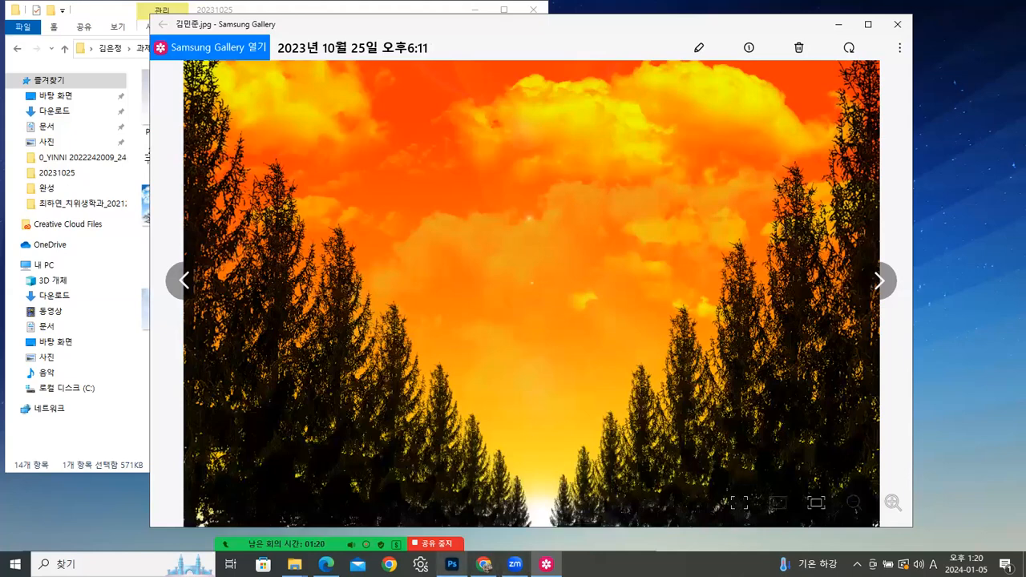
# Switch to Photoshop, show the orange gradient layer 레이어 1 복사 and move it directly below 레이어 3
pyautogui.click(438, 562)
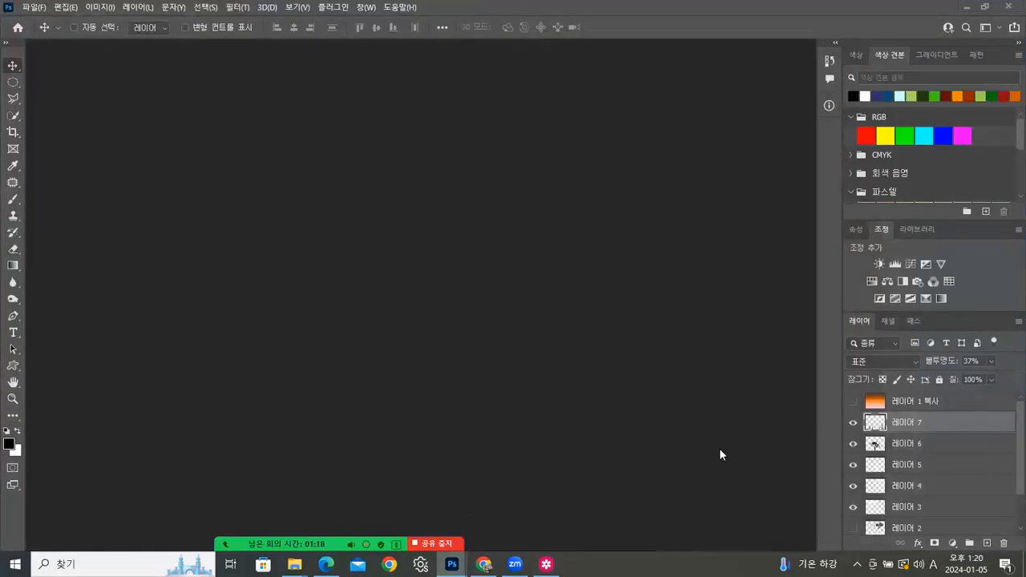
pyautogui.moveTo(451, 564)
pyautogui.click(525, 513)
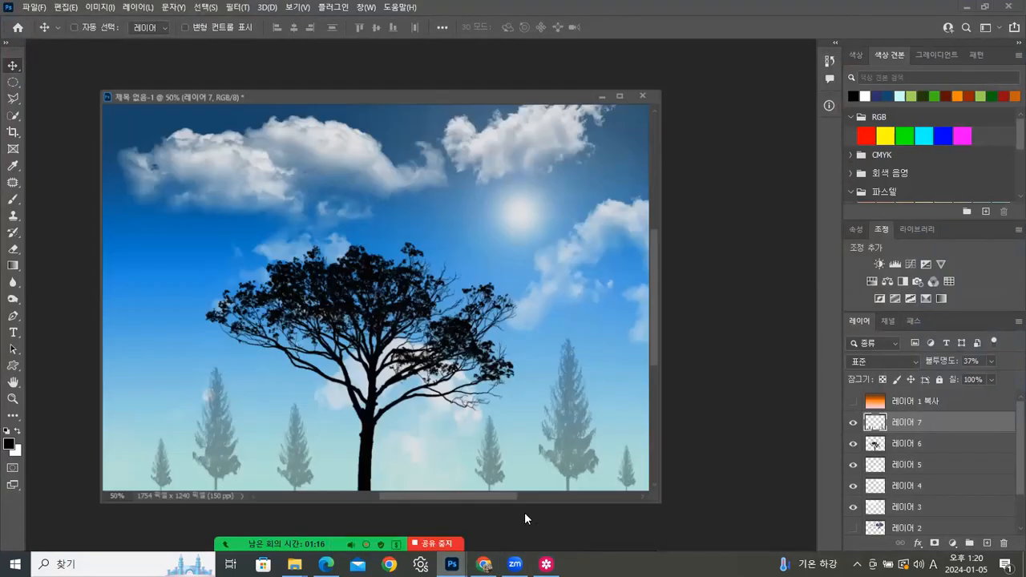
pyautogui.click(852, 403)
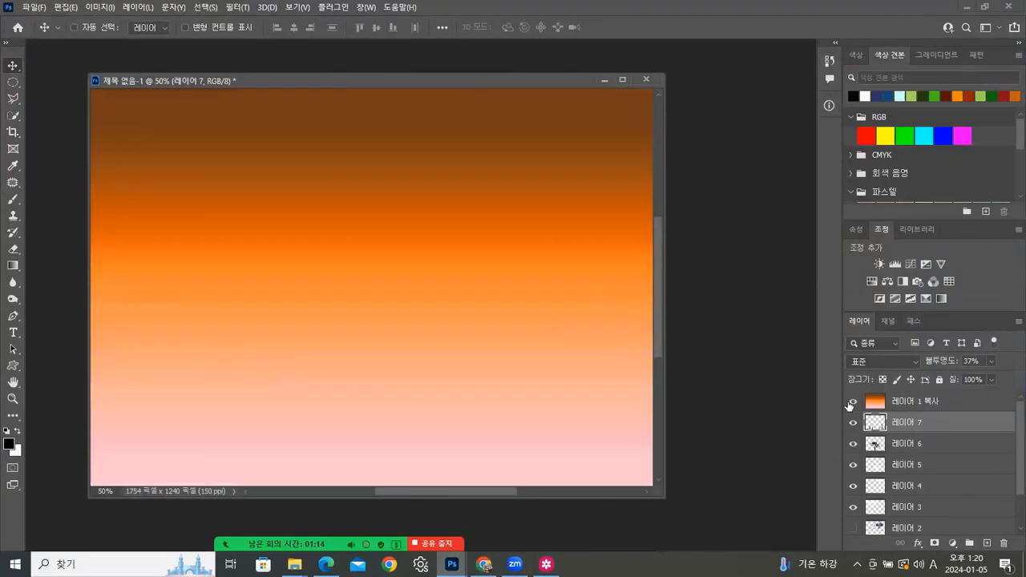
pyautogui.moveTo(963, 402); pyautogui.dragTo(934, 518)
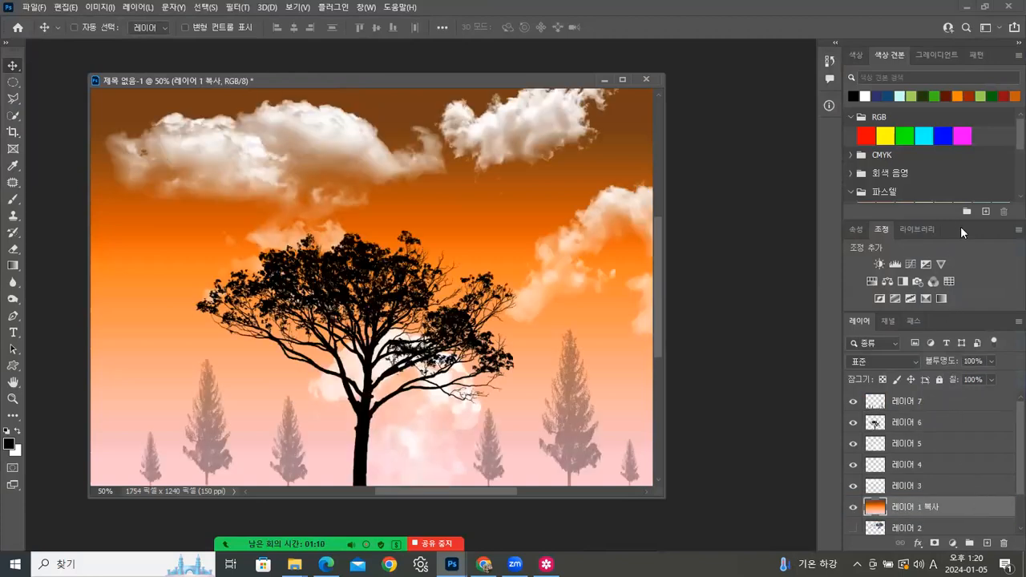
# Close the adjustments panel, then float the layers panel over the canvas and lengthen it to show the whole layer stack
pyautogui.click(1017, 231)
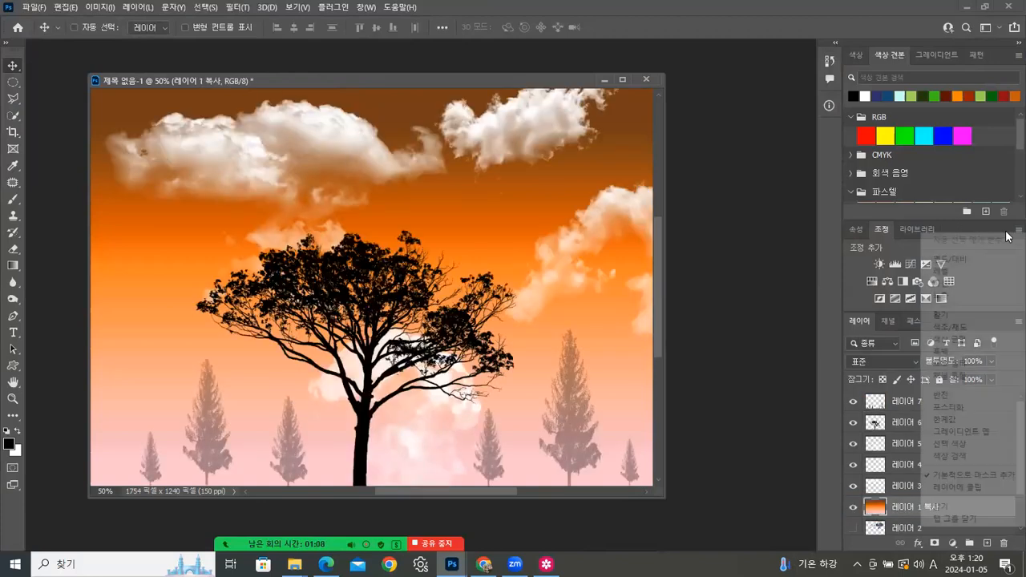
pyautogui.click(974, 502)
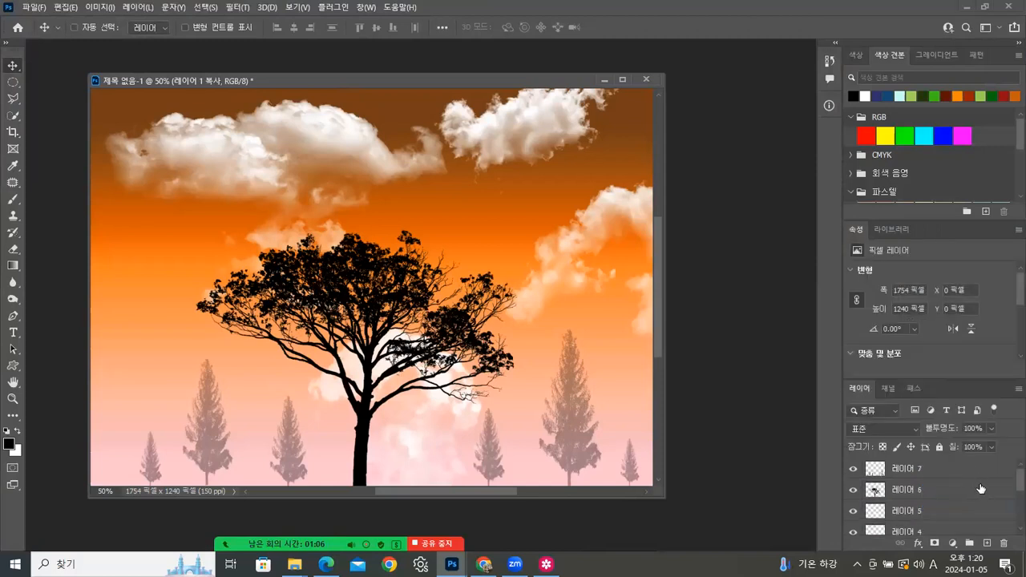
pyautogui.moveTo(870, 388); pyautogui.dragTo(640, 127)
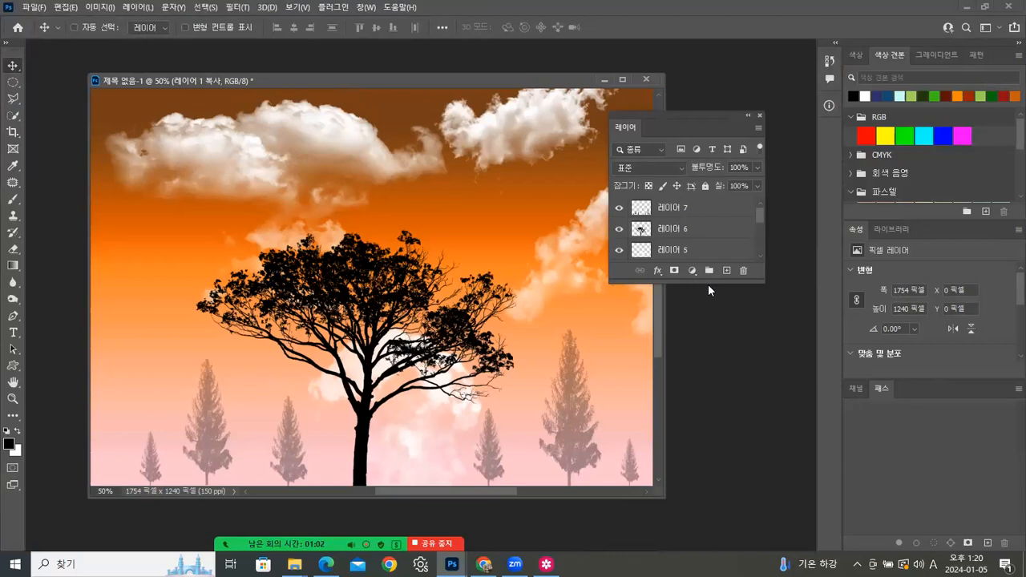
pyautogui.moveTo(708, 283); pyautogui.dragTo(709, 456)
# Move the orange gradient layer 레이어 1 복사 directly below 레이어 2 and shift the floating layers panel off the image
pyautogui.moveTo(713, 314); pyautogui.dragTo(717, 339)
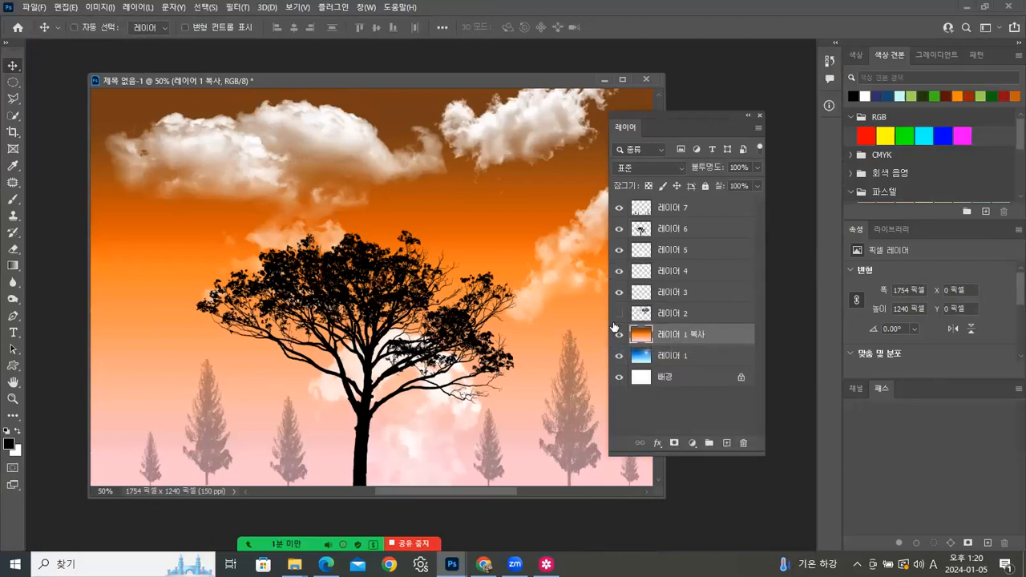
pyautogui.click(619, 314)
pyautogui.click(619, 314)
pyautogui.moveTo(687, 113); pyautogui.dragTo(868, 116)
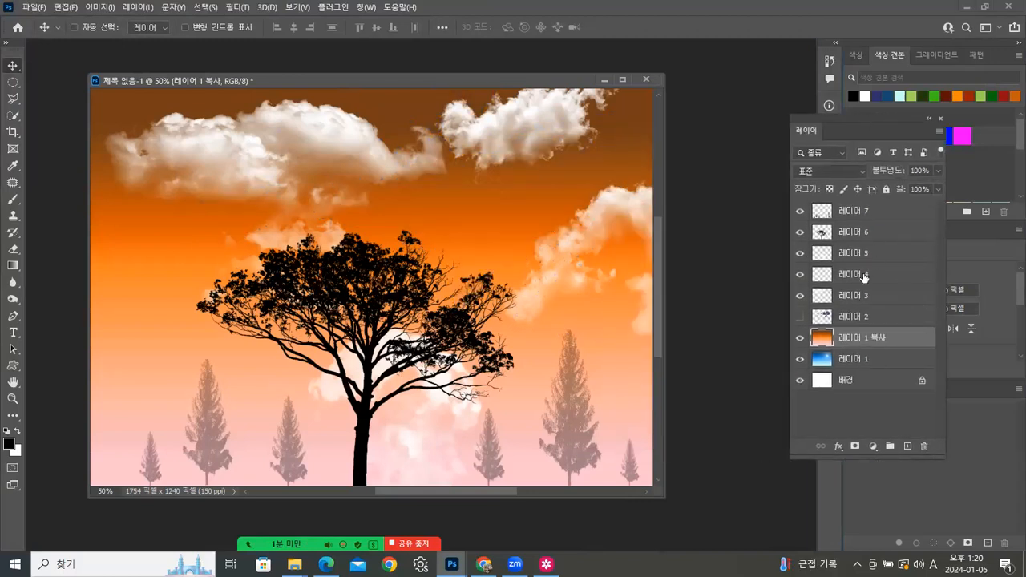
# Show 레이어 2 and move its blue paint splatter toward the image's upper-right corner
pyautogui.click(851, 320)
pyautogui.click(799, 322)
pyautogui.moveTo(497, 233); pyautogui.dragTo(618, 136)
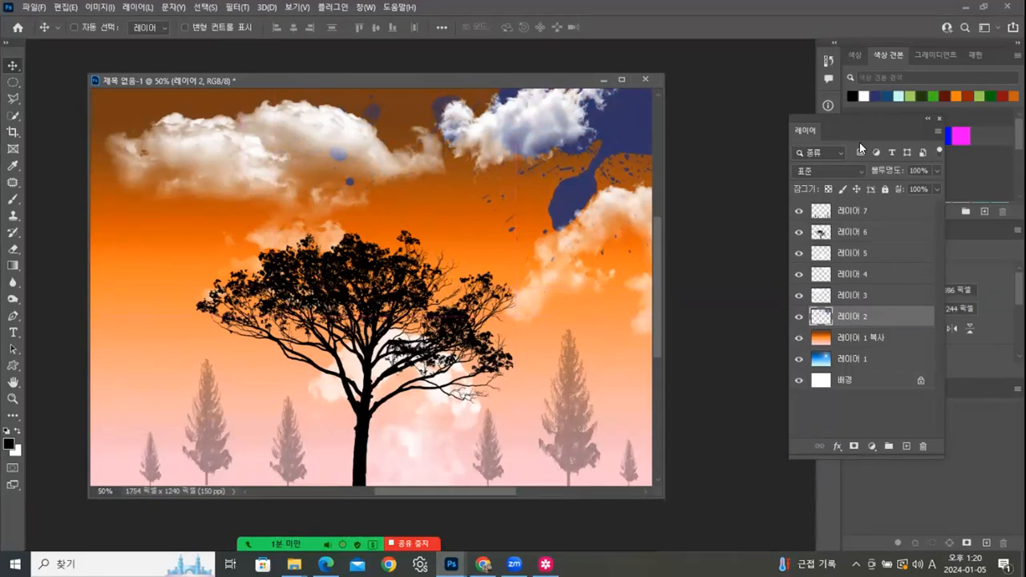
# Darken the splatter on 레이어 2 with Hue/Saturation, setting hue to +31 and lightness to -100
pyautogui.hotkey('ctrl', 'u')
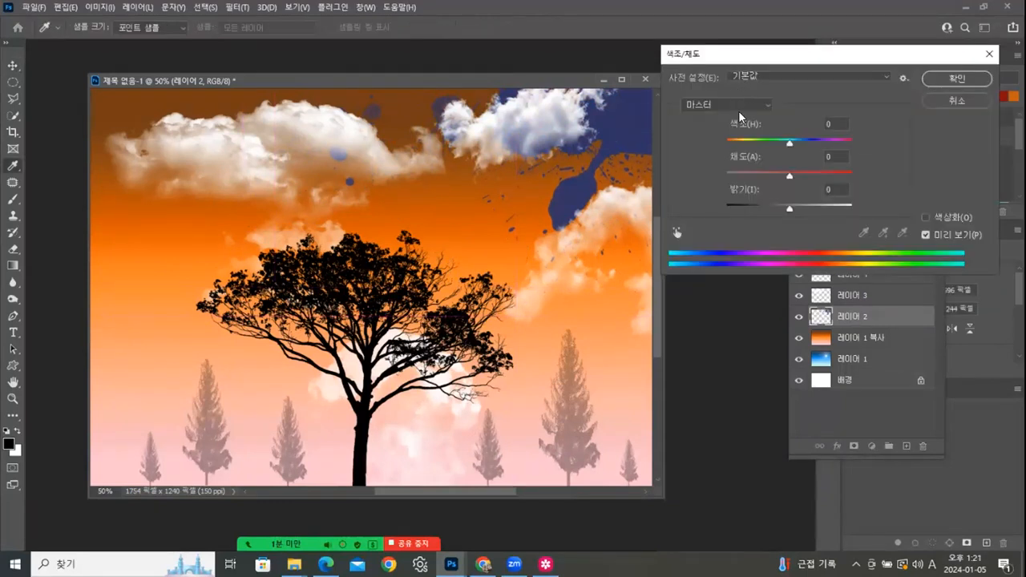
pyautogui.moveTo(787, 140); pyautogui.dragTo(809, 139)
pyautogui.moveTo(792, 207); pyautogui.dragTo(681, 209)
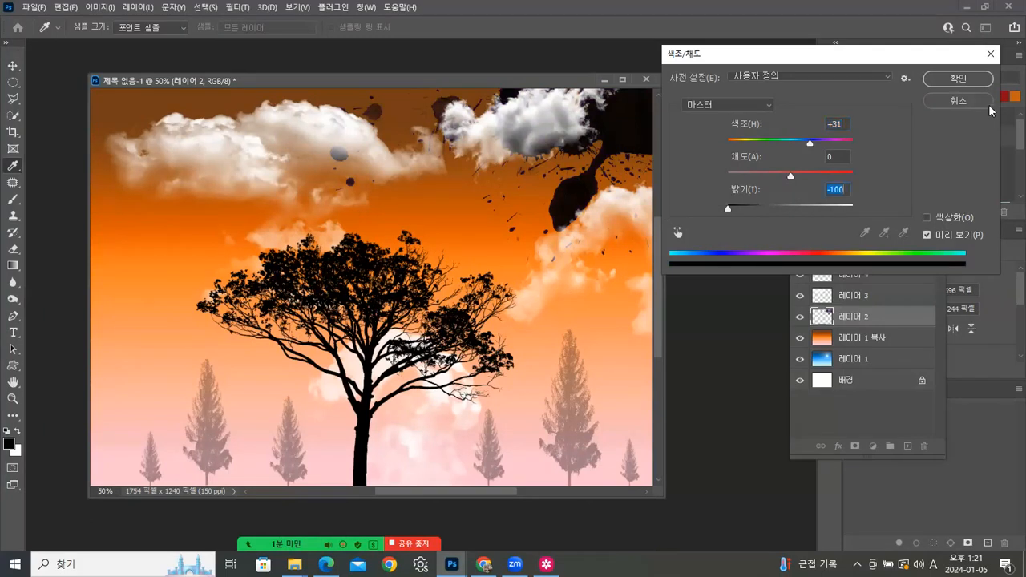
pyautogui.click(960, 78)
# Lower the opacity of 레이어 2 to 29% and reposition its splatter in the upper-right sky at X 576, Y -204 px
pyautogui.click(938, 169)
pyautogui.moveTo(904, 189)
pyautogui.mouseDown()
pyautogui.moveTo(884, 189)
pyautogui.moveTo(896, 187)
pyautogui.mouseUp()
pyautogui.moveTo(633, 126); pyautogui.dragTo(604, 206)
pyautogui.moveTo(639, 131); pyautogui.dragTo(609, 116)
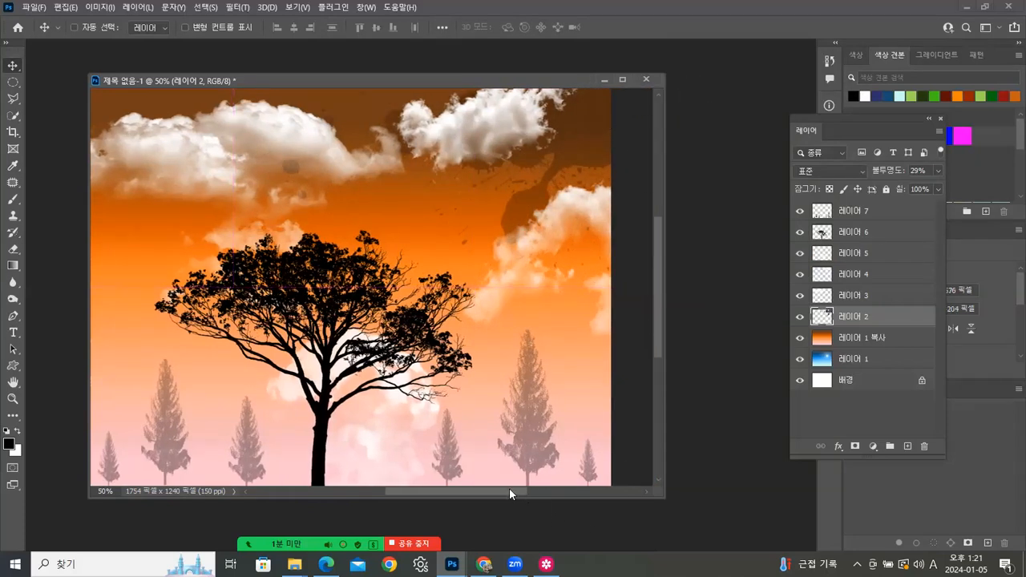
pyautogui.moveTo(510, 487); pyautogui.dragTo(495, 489)
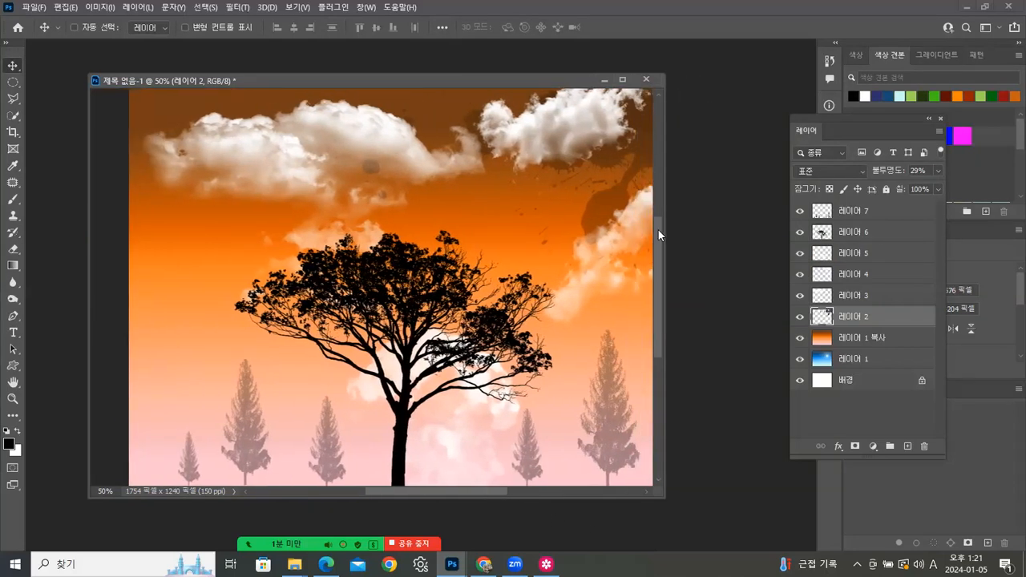
# Collapse the floating layers panel and bring the 20231025 folder window to the front
pyautogui.click(930, 120)
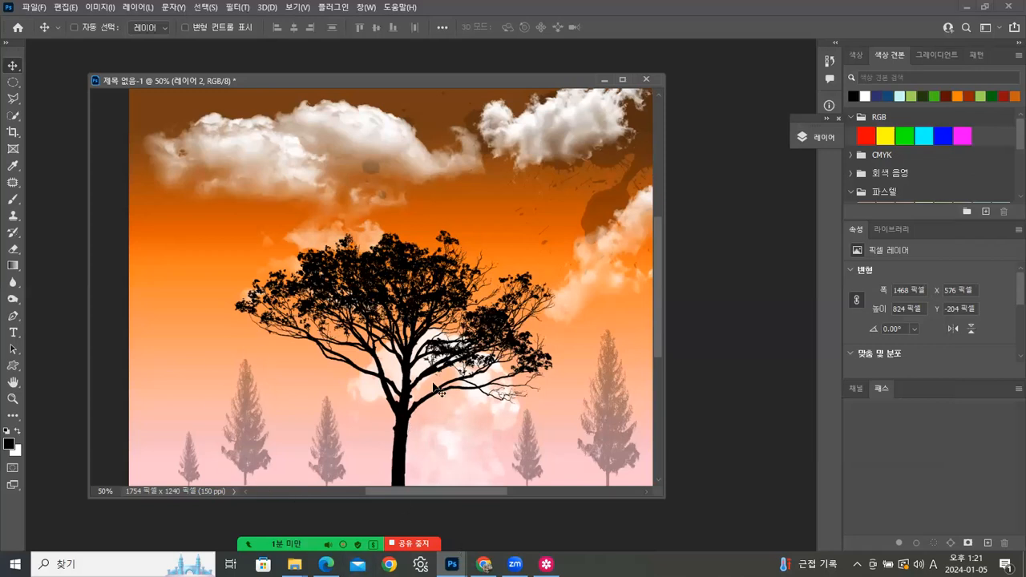
pyautogui.moveTo(295, 564)
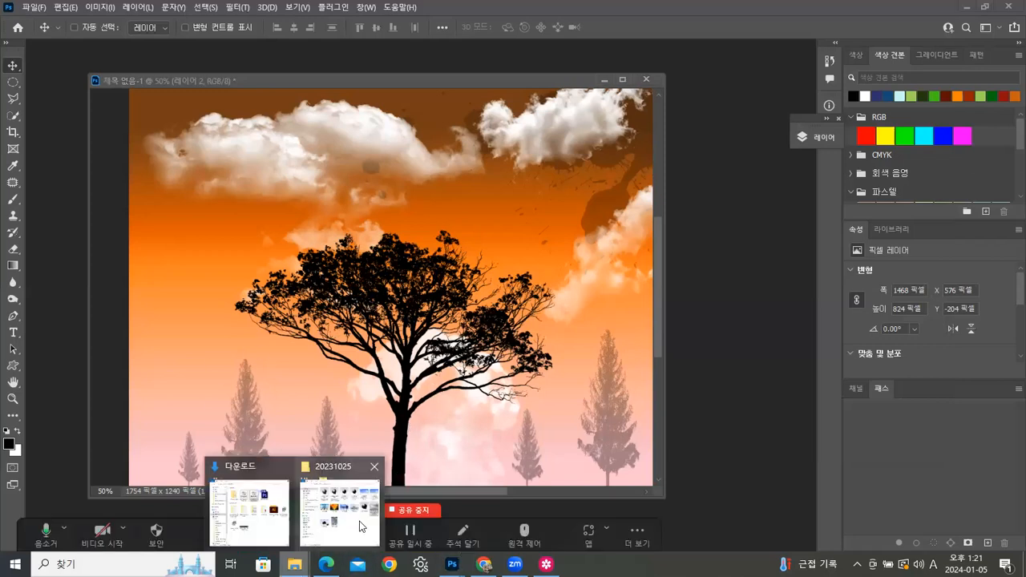
pyautogui.click(349, 501)
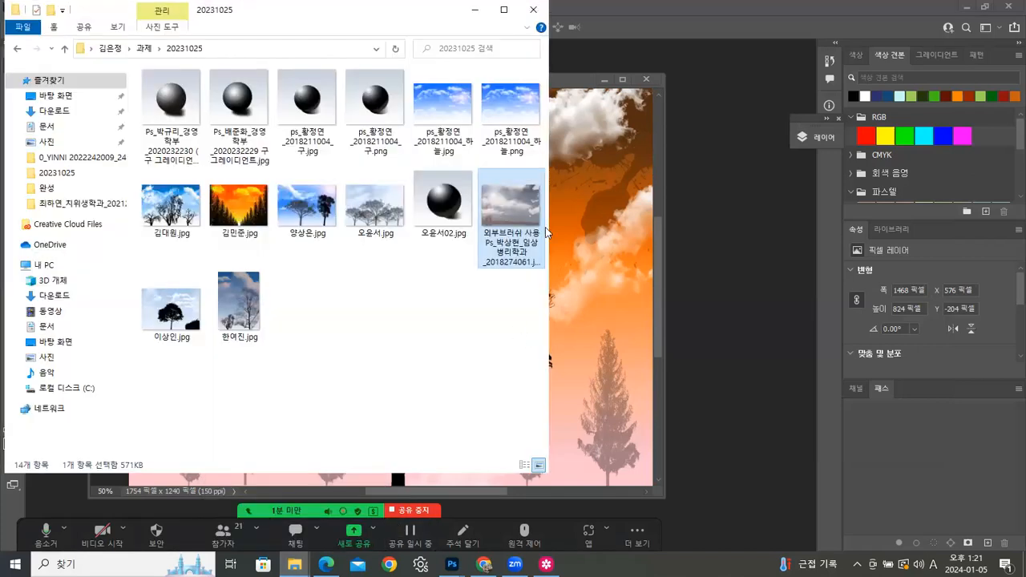